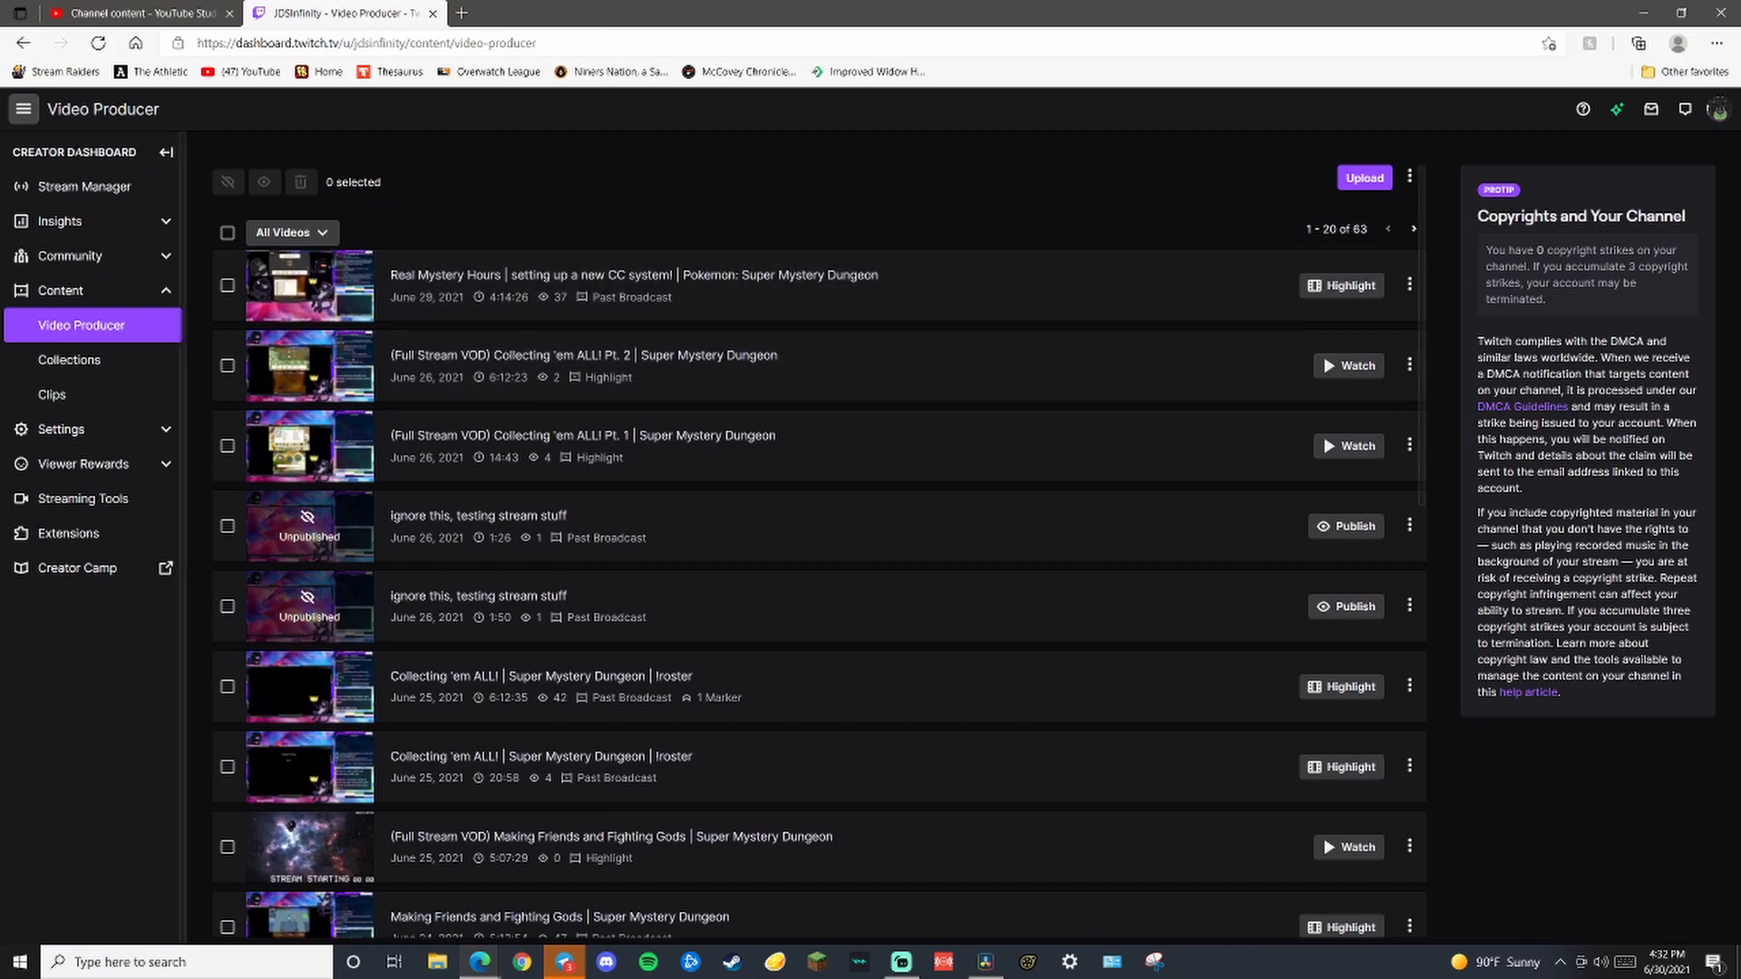
Check the options available for the "Real Mystery Hours" past broadcast, including Download
click(1718, 111)
click(1716, 114)
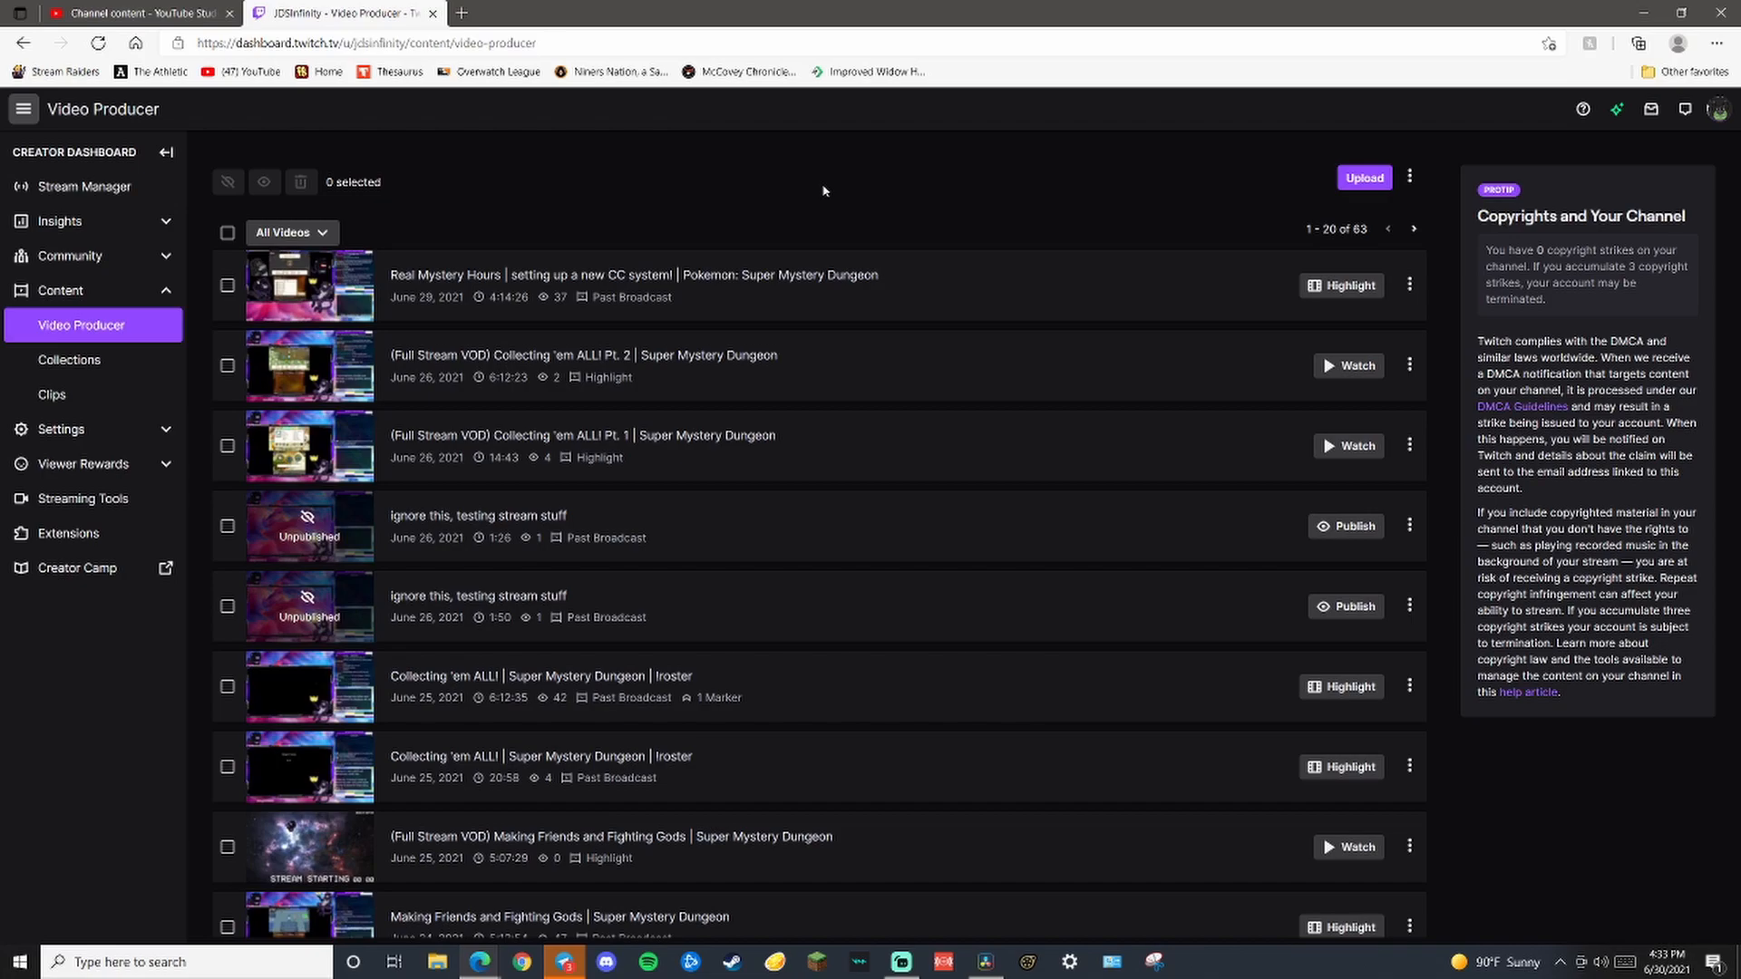
click(1410, 286)
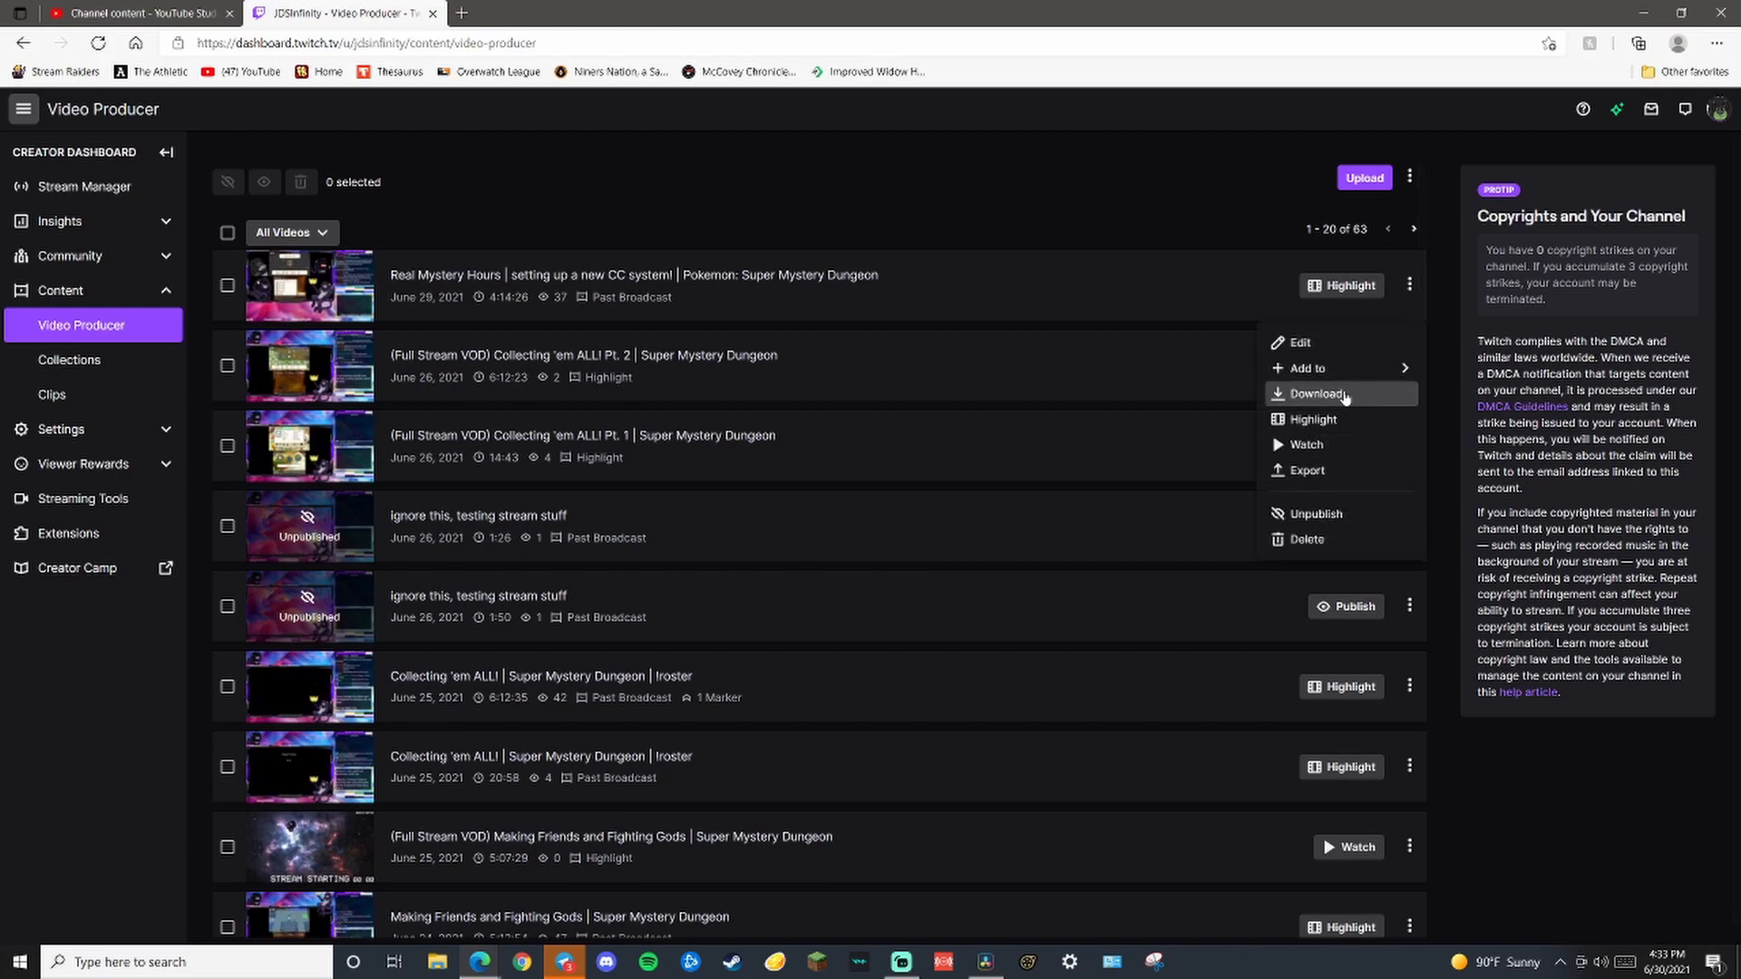
click(1446, 427)
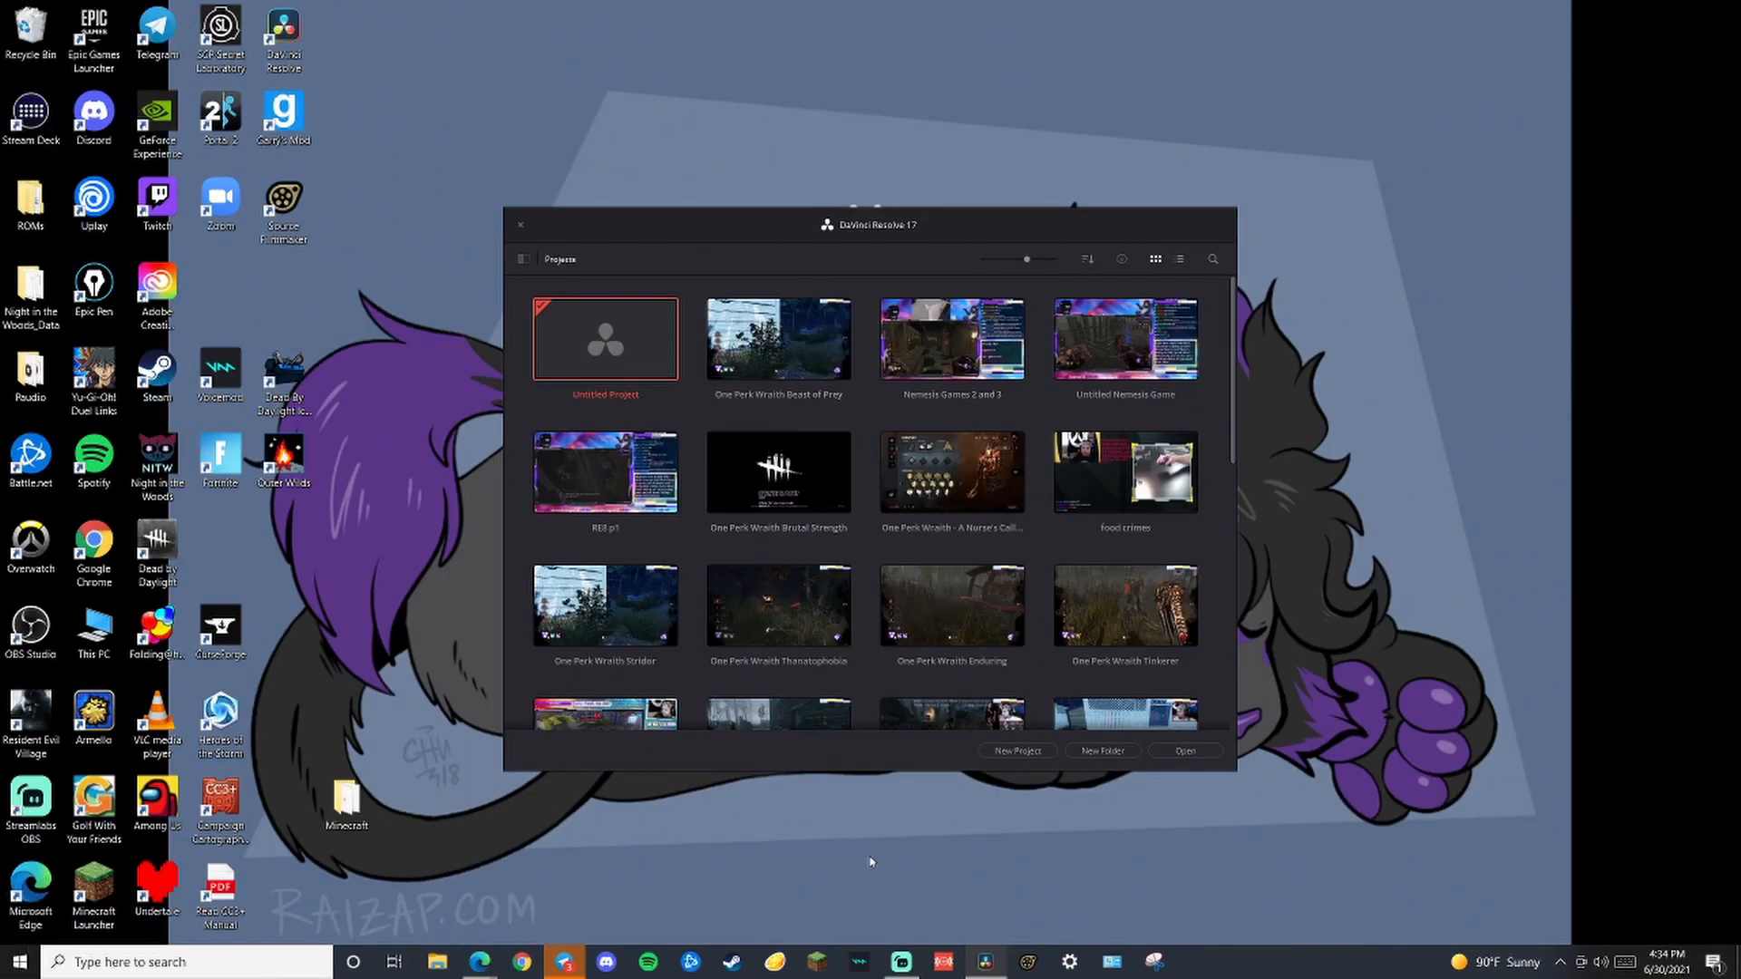
Switch to DaVinci Resolve, open the Untitled Project, and look through the Edit and Deliver pages before returning to the Cut page
click(1187, 751)
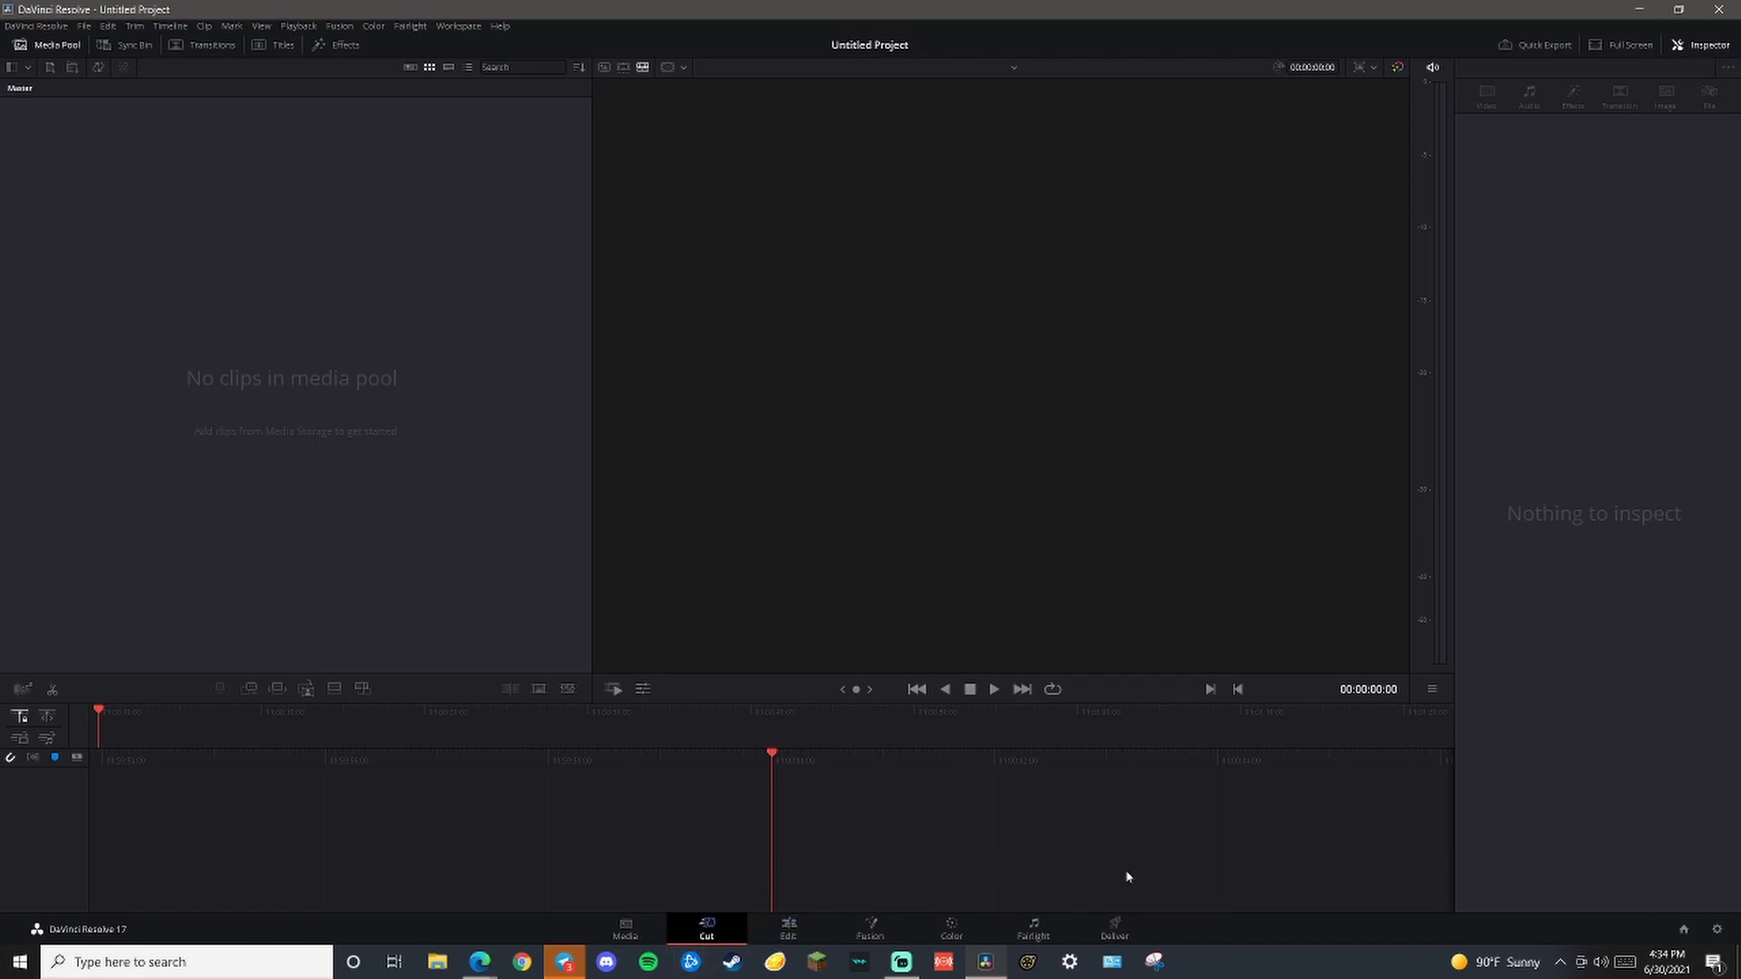
click(796, 934)
click(1125, 934)
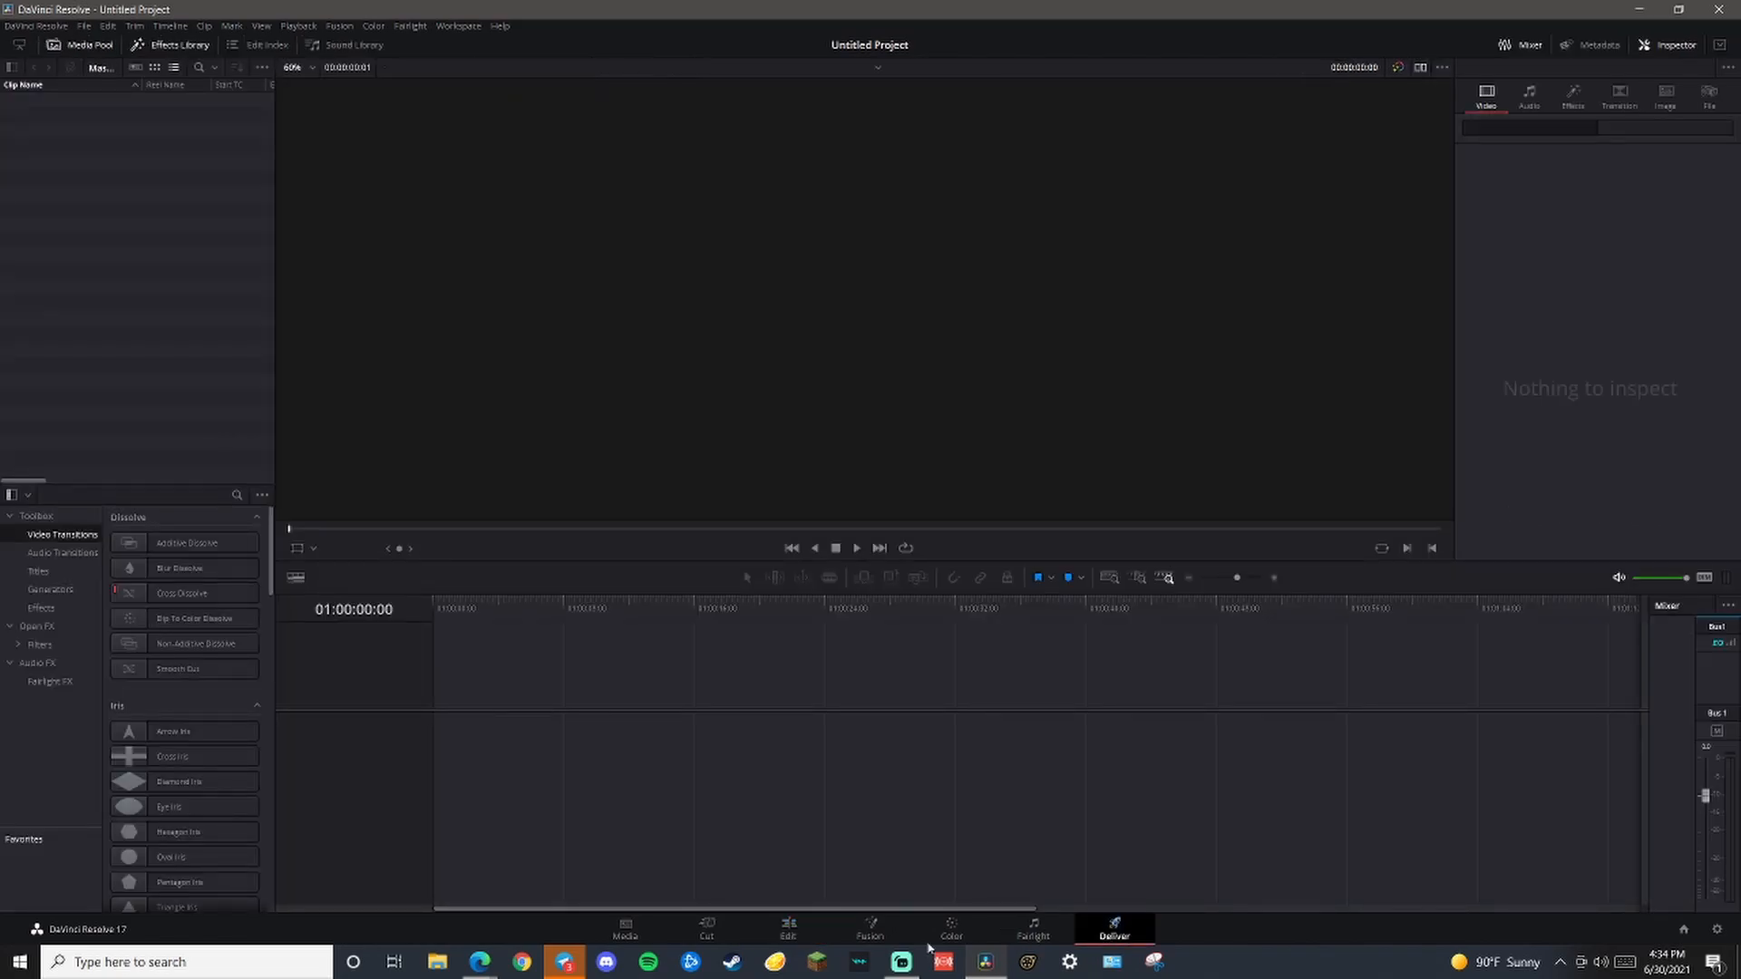
click(726, 938)
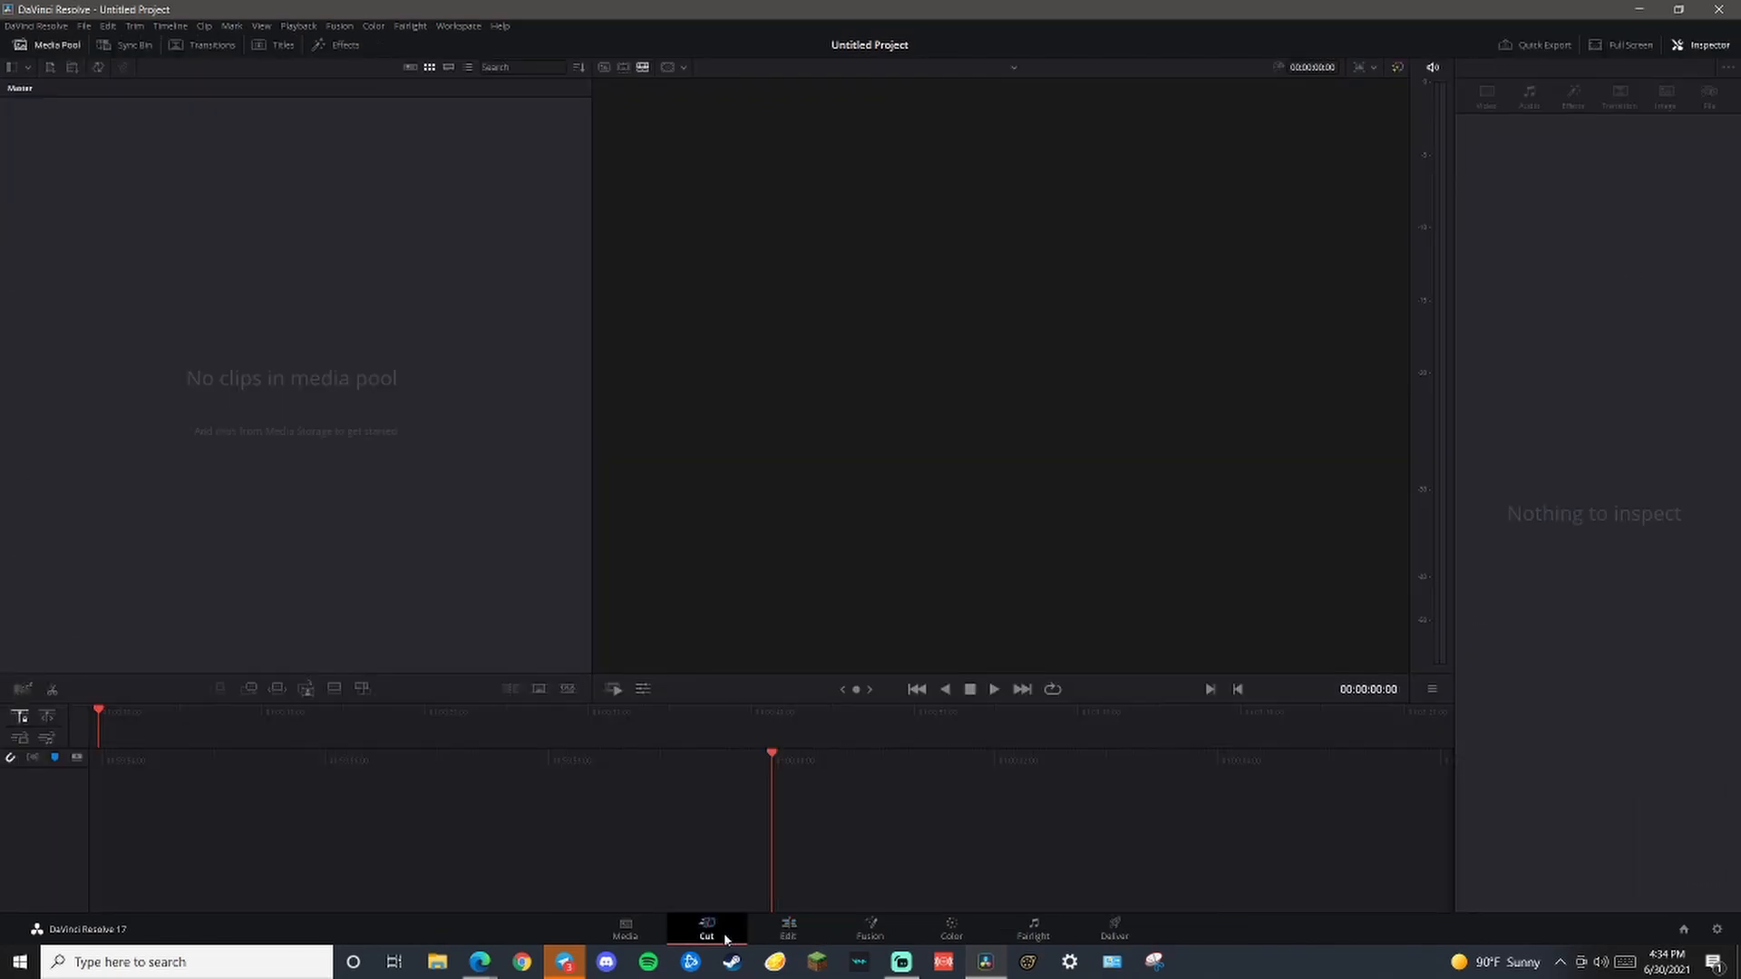
Import the One Perk Wraith Stridor video from the DBD folder and change the project frame rate to match it
right_click(313, 295)
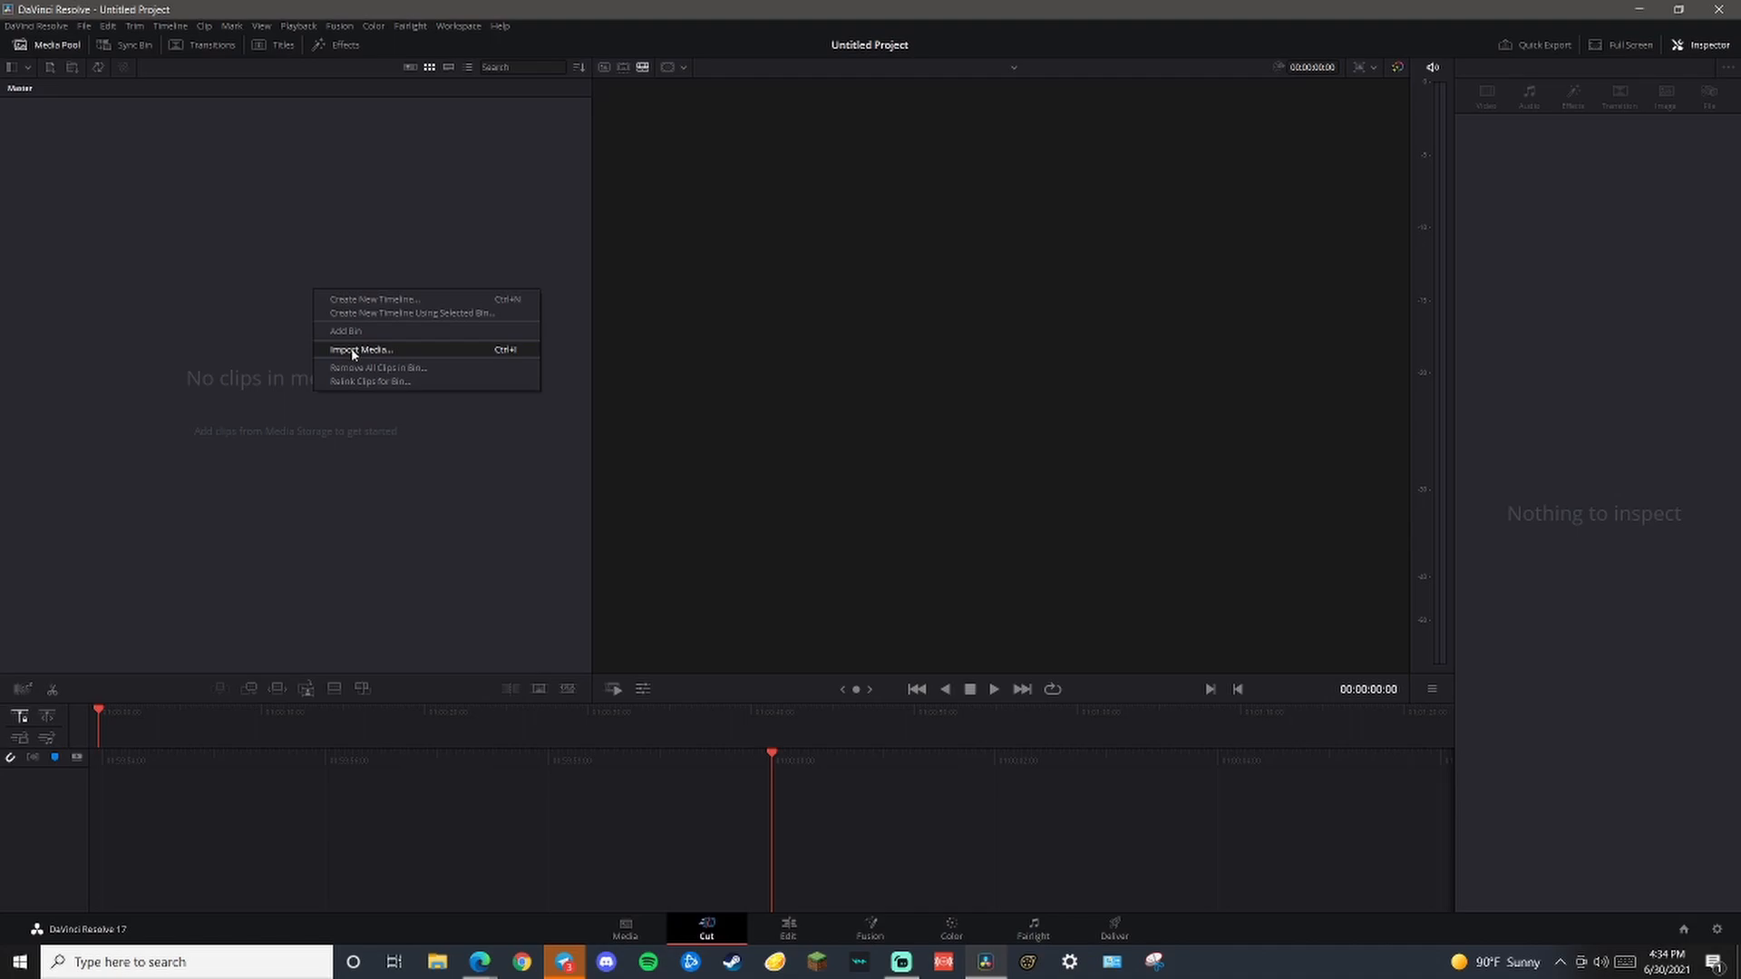
click(353, 351)
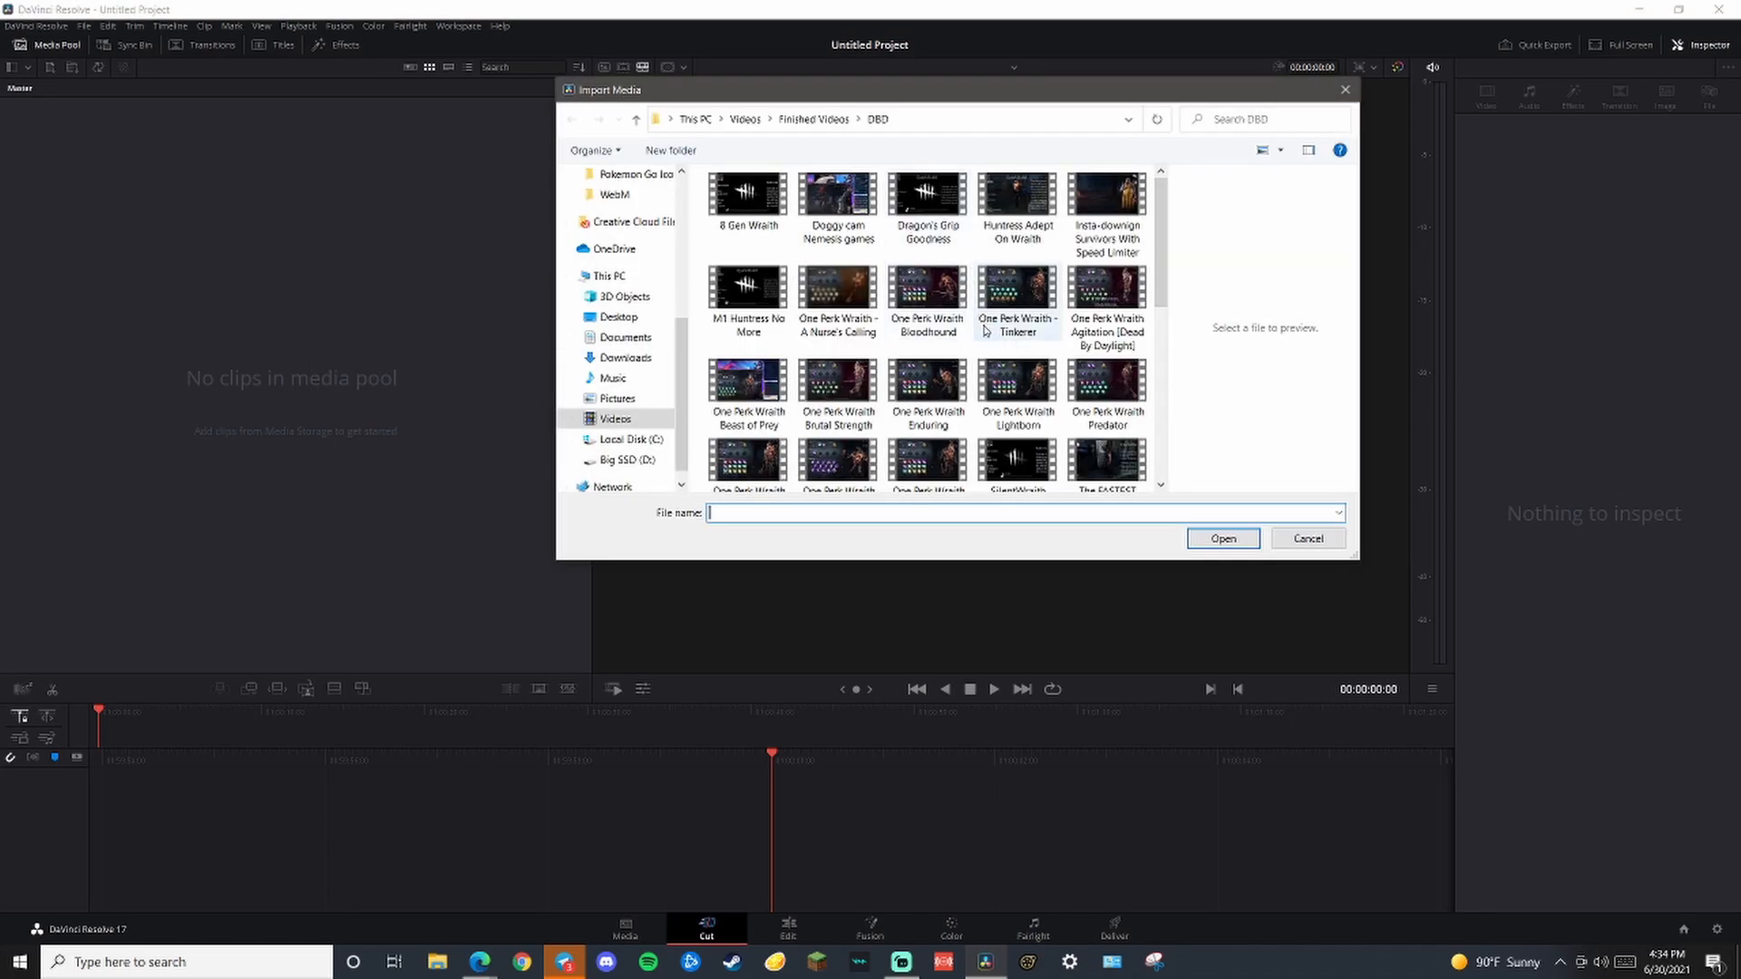
scroll(998, 337, down, 2)
scroll(834, 417, up, 2)
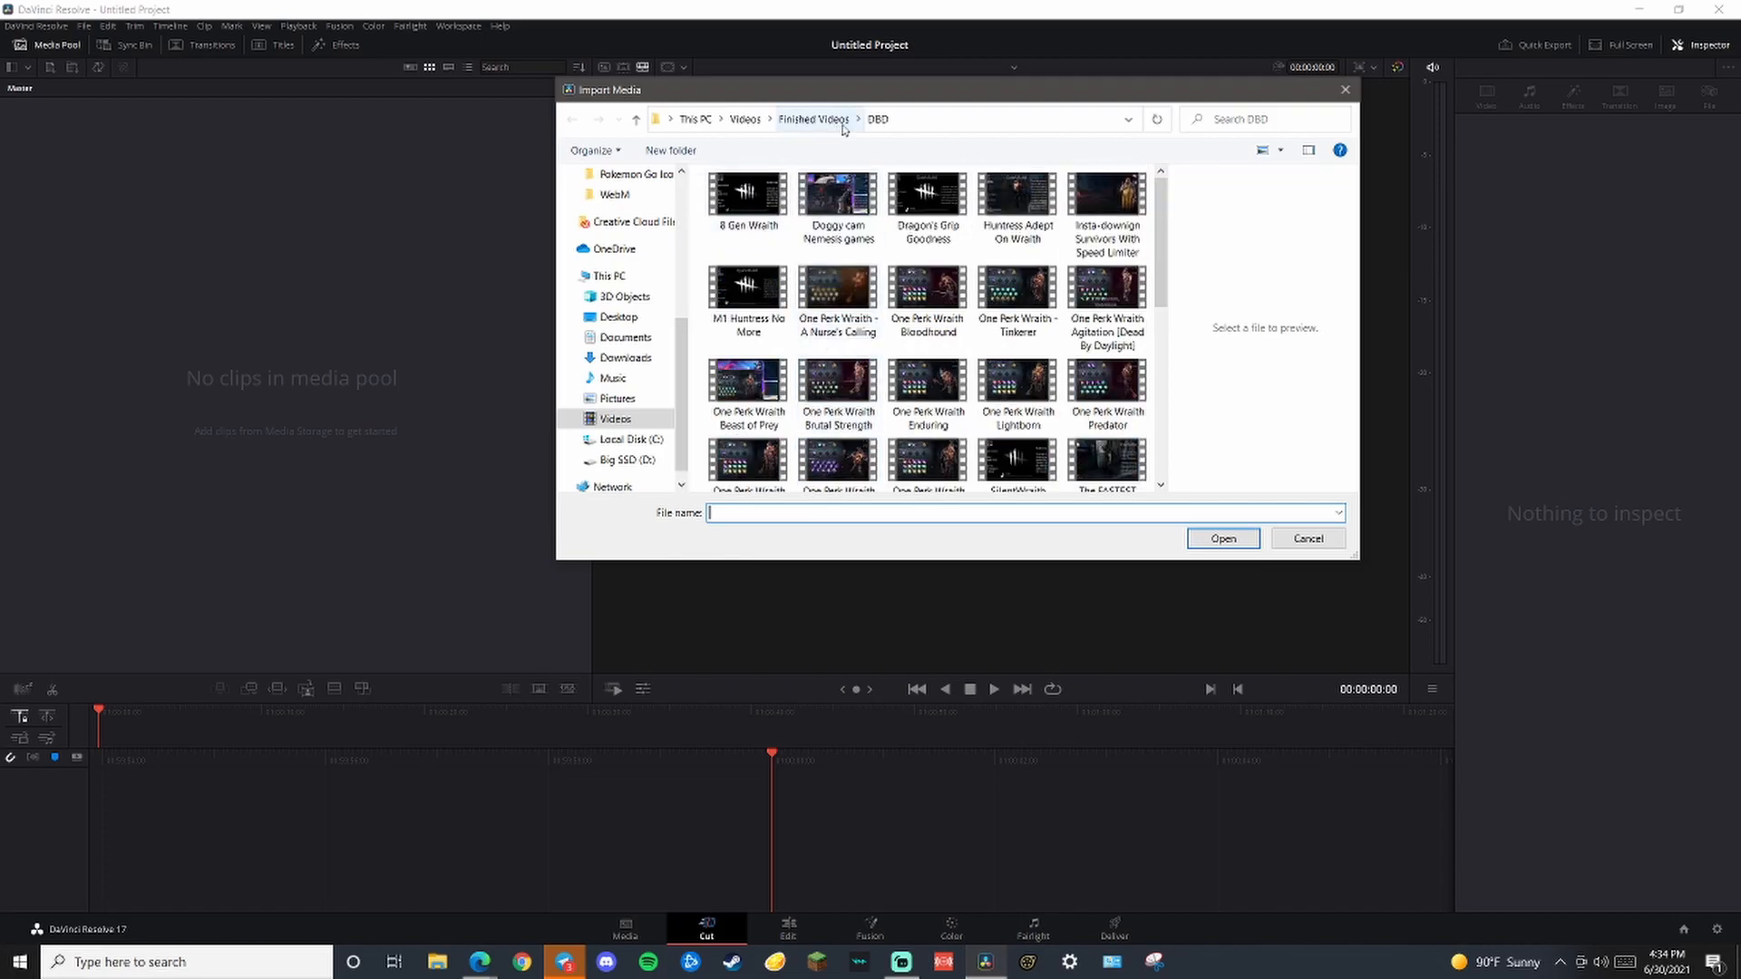
scroll(1043, 381, down, 2)
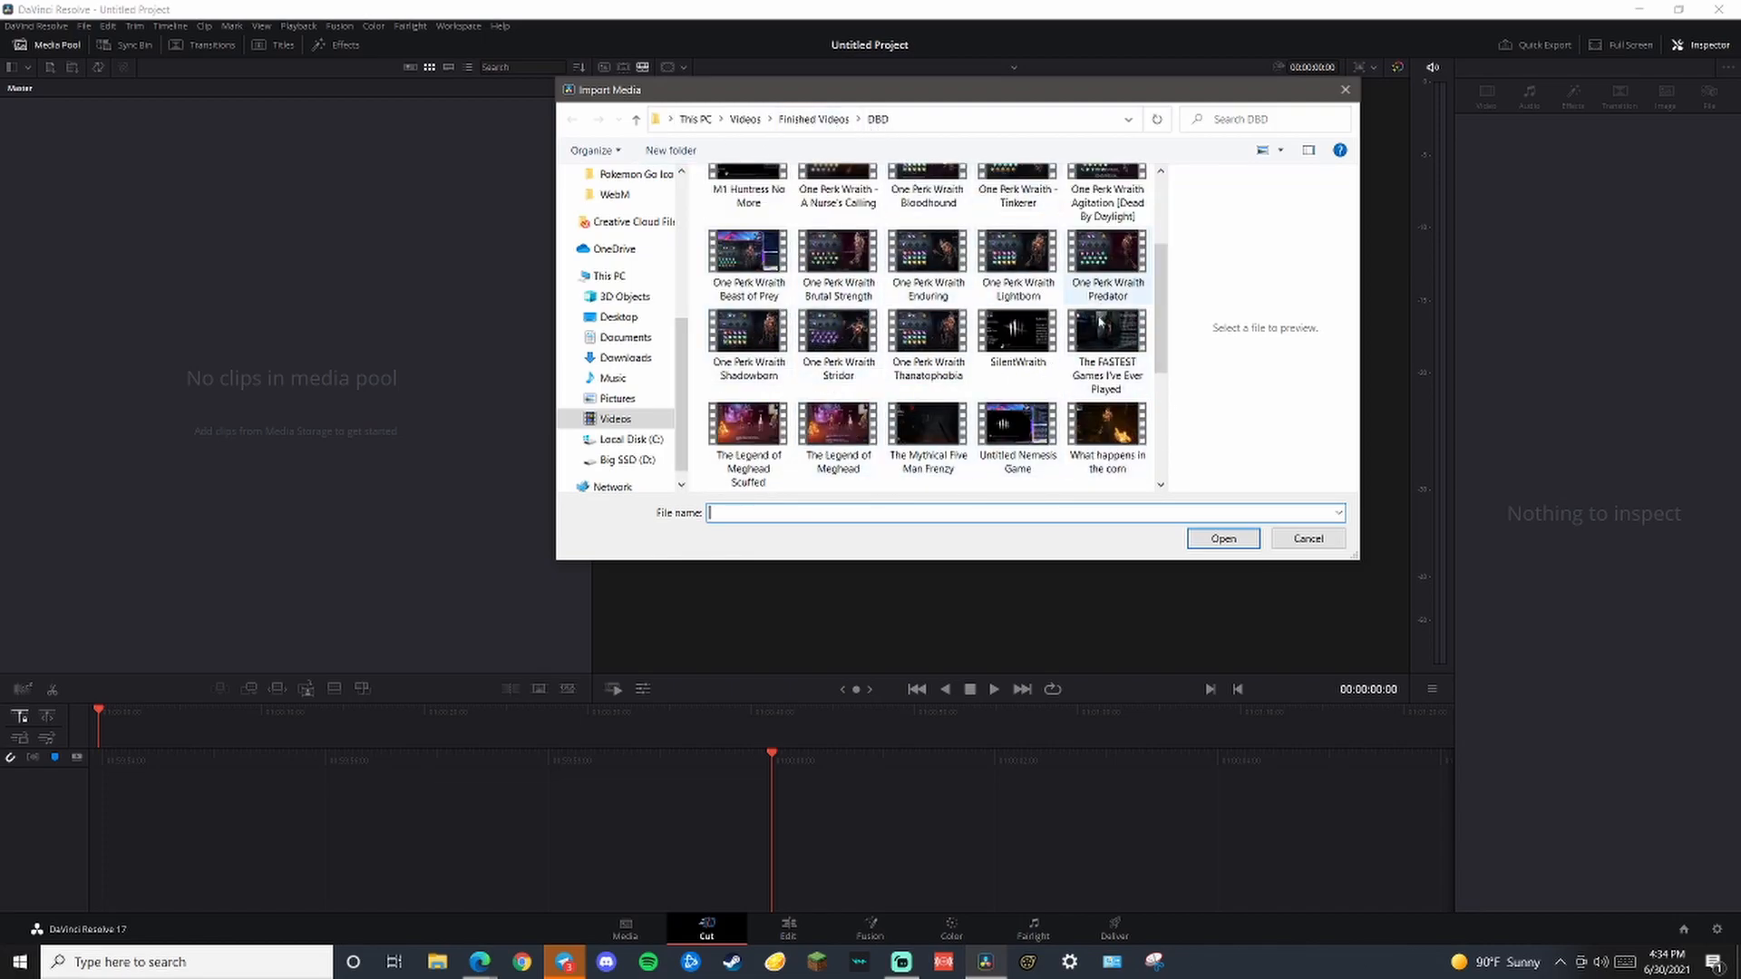
click(840, 323)
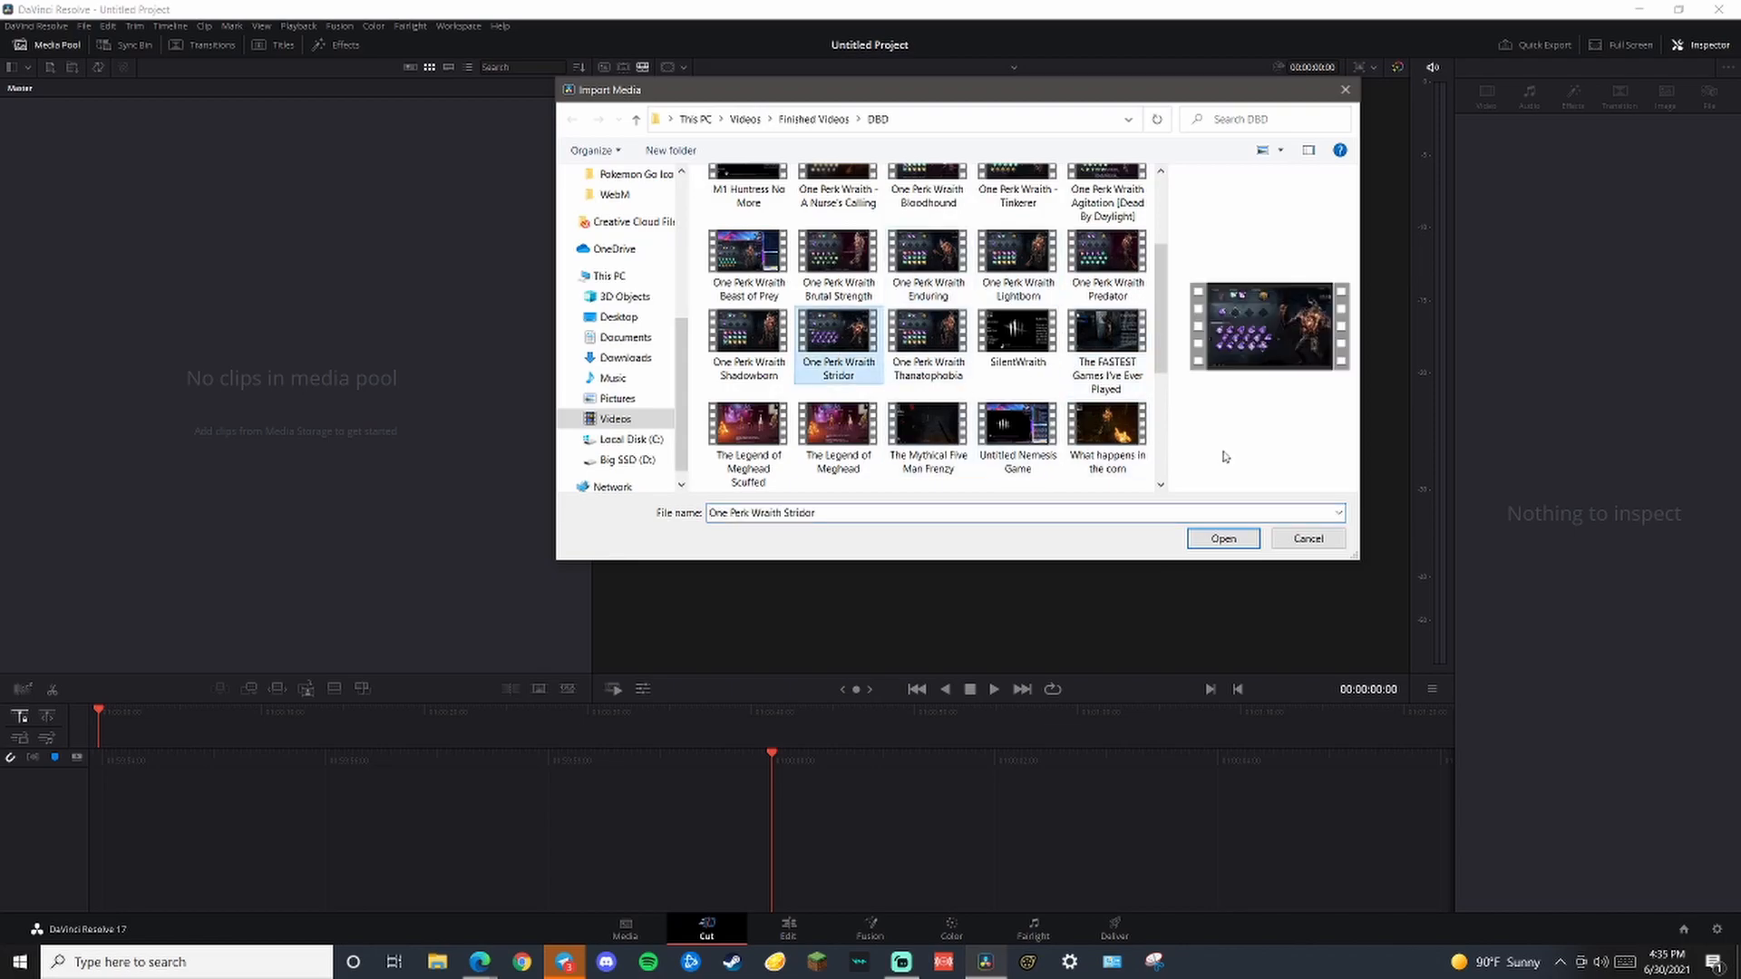
click(1222, 540)
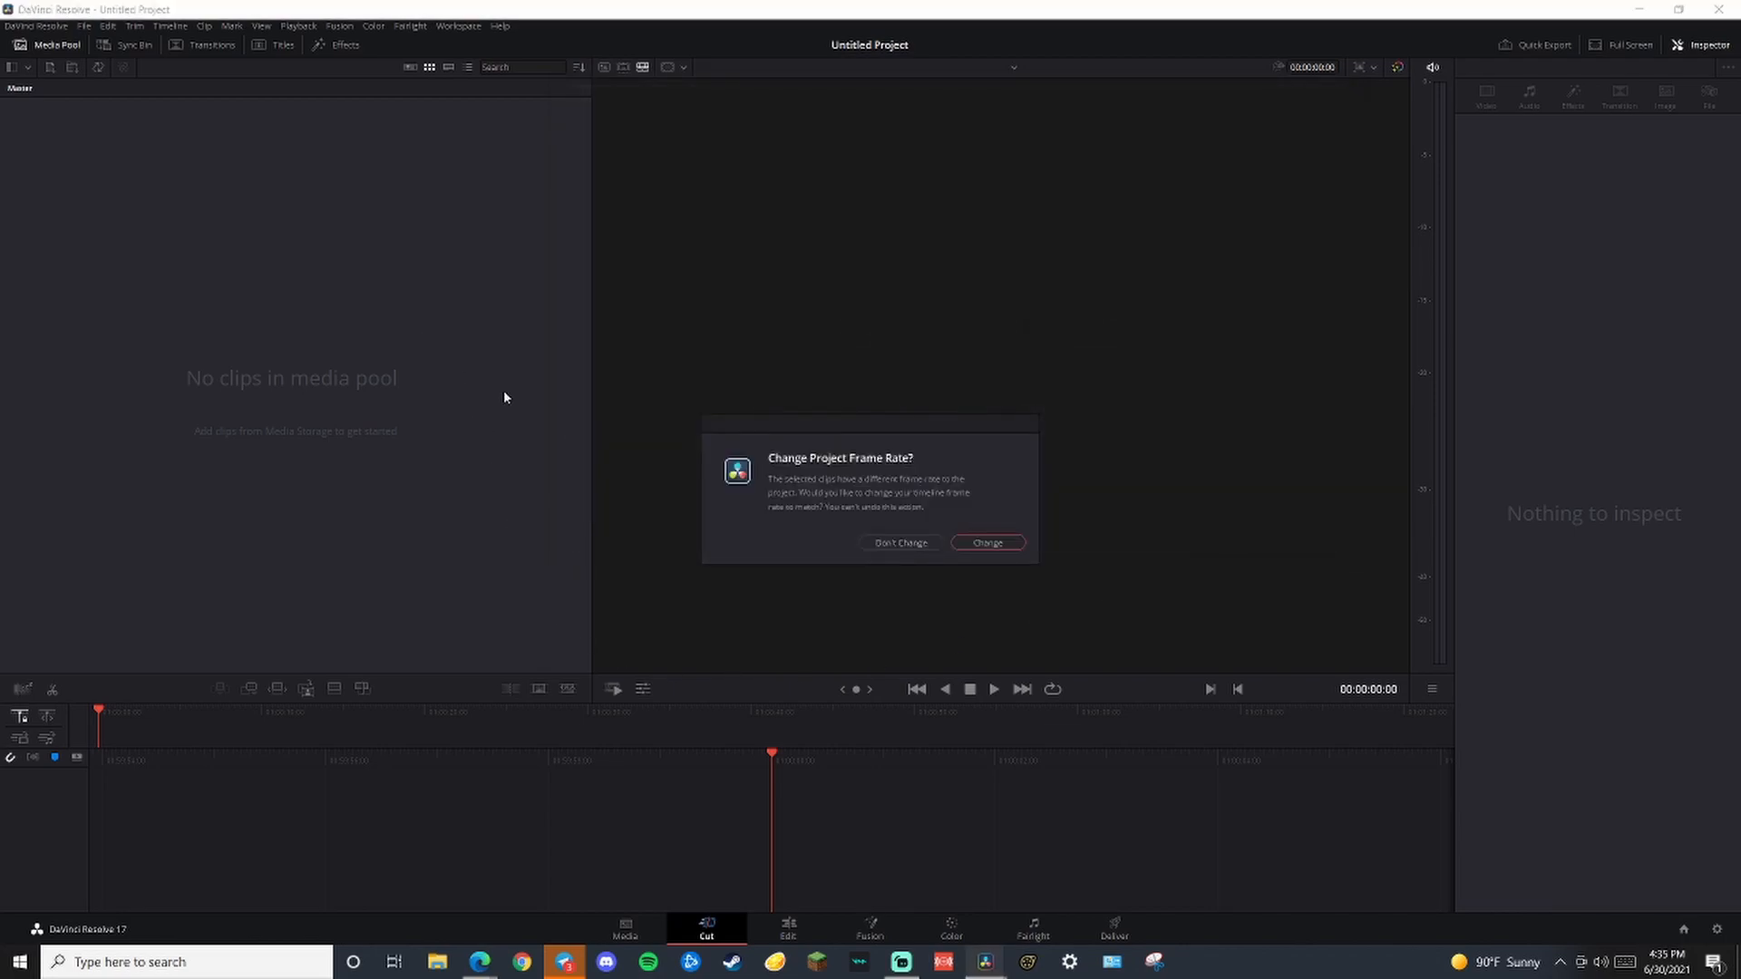
click(975, 543)
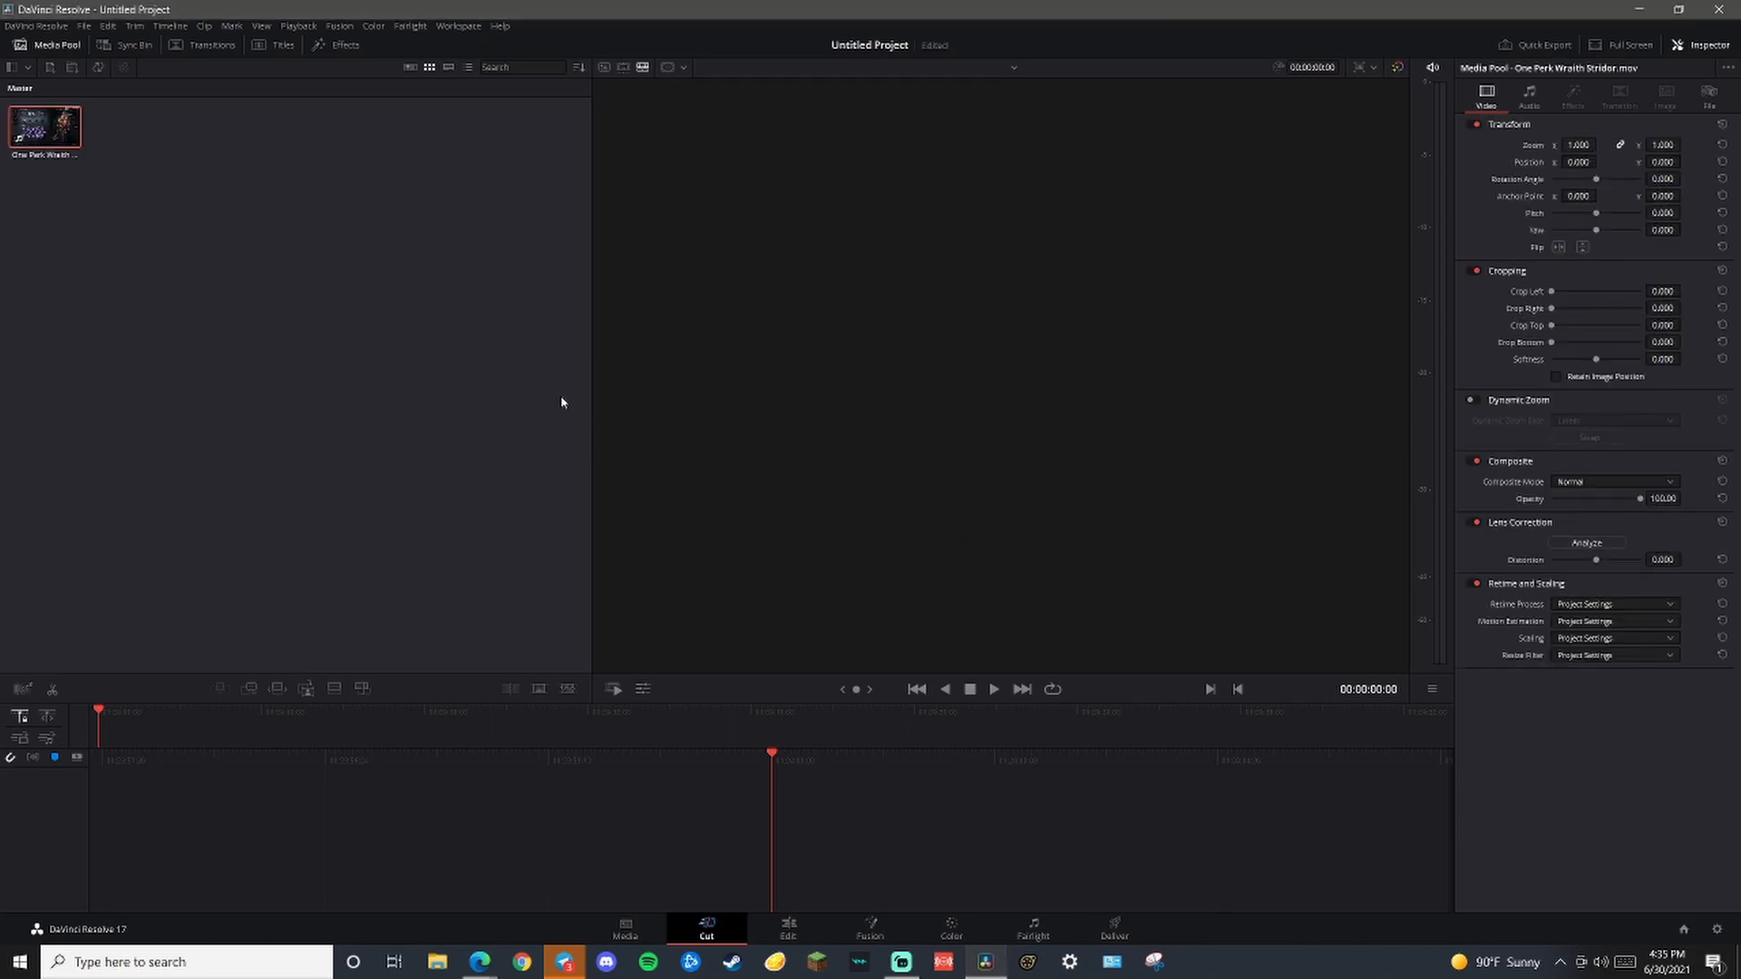
Place the One Perk Wraith Stridor clip on a new timeline and show its full length on the Edit page
drag(45, 127, 828, 871)
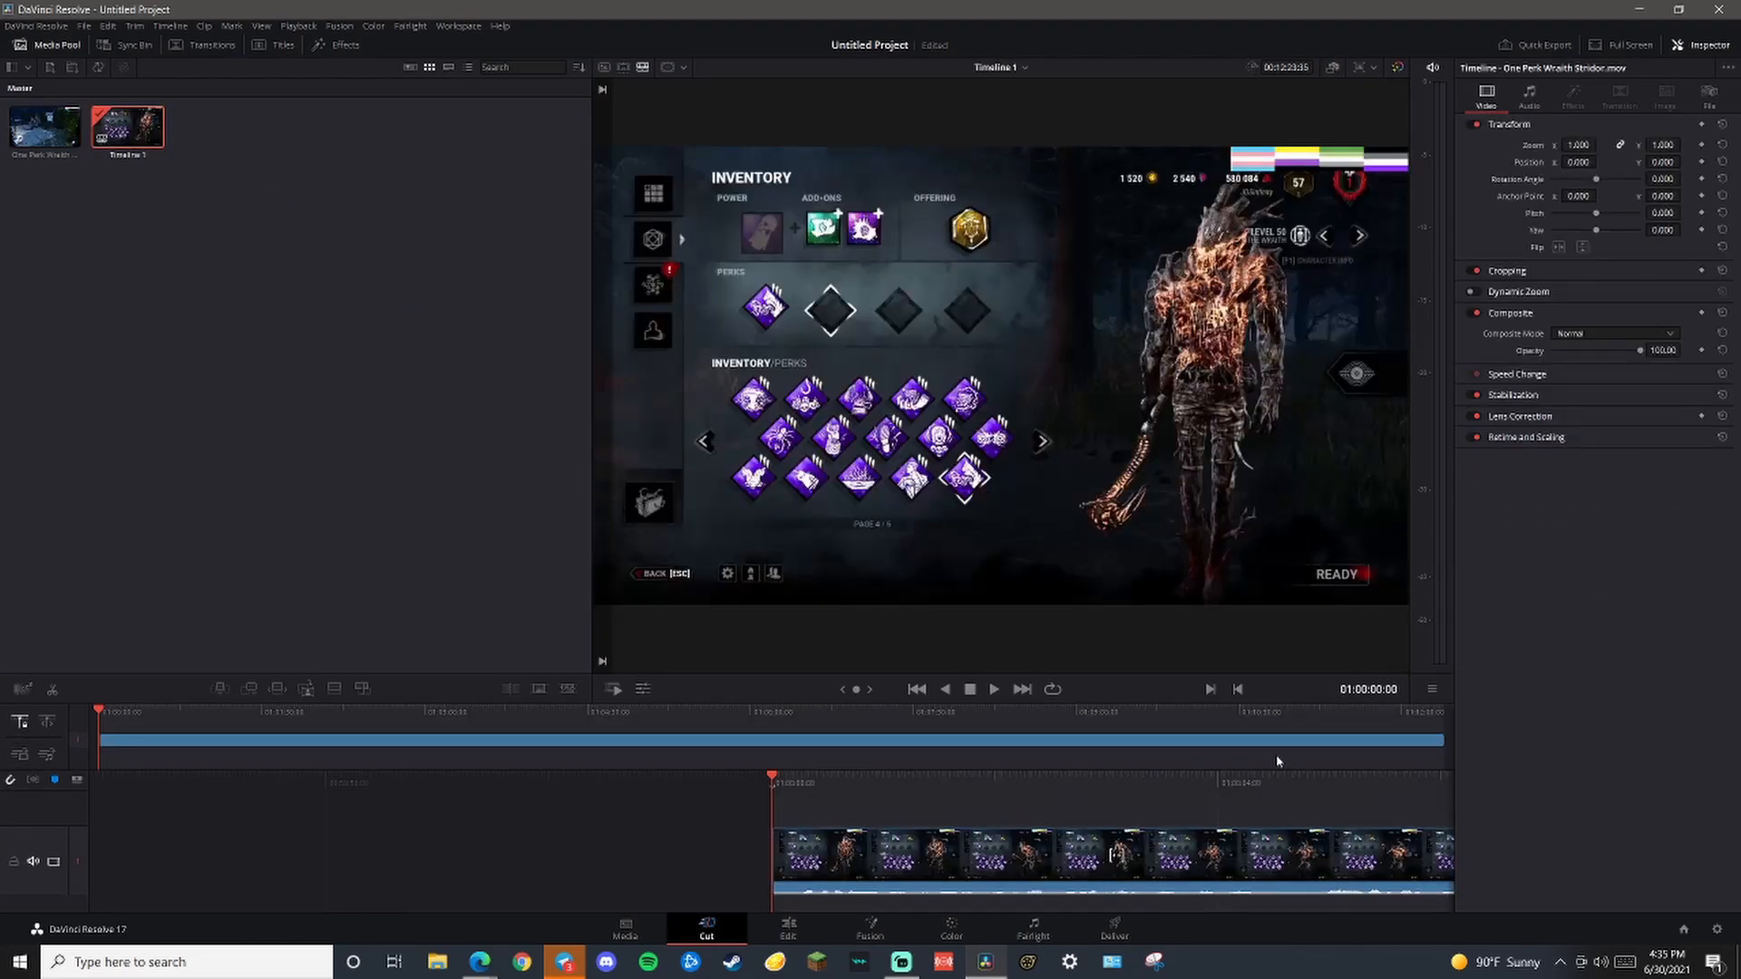
click(791, 931)
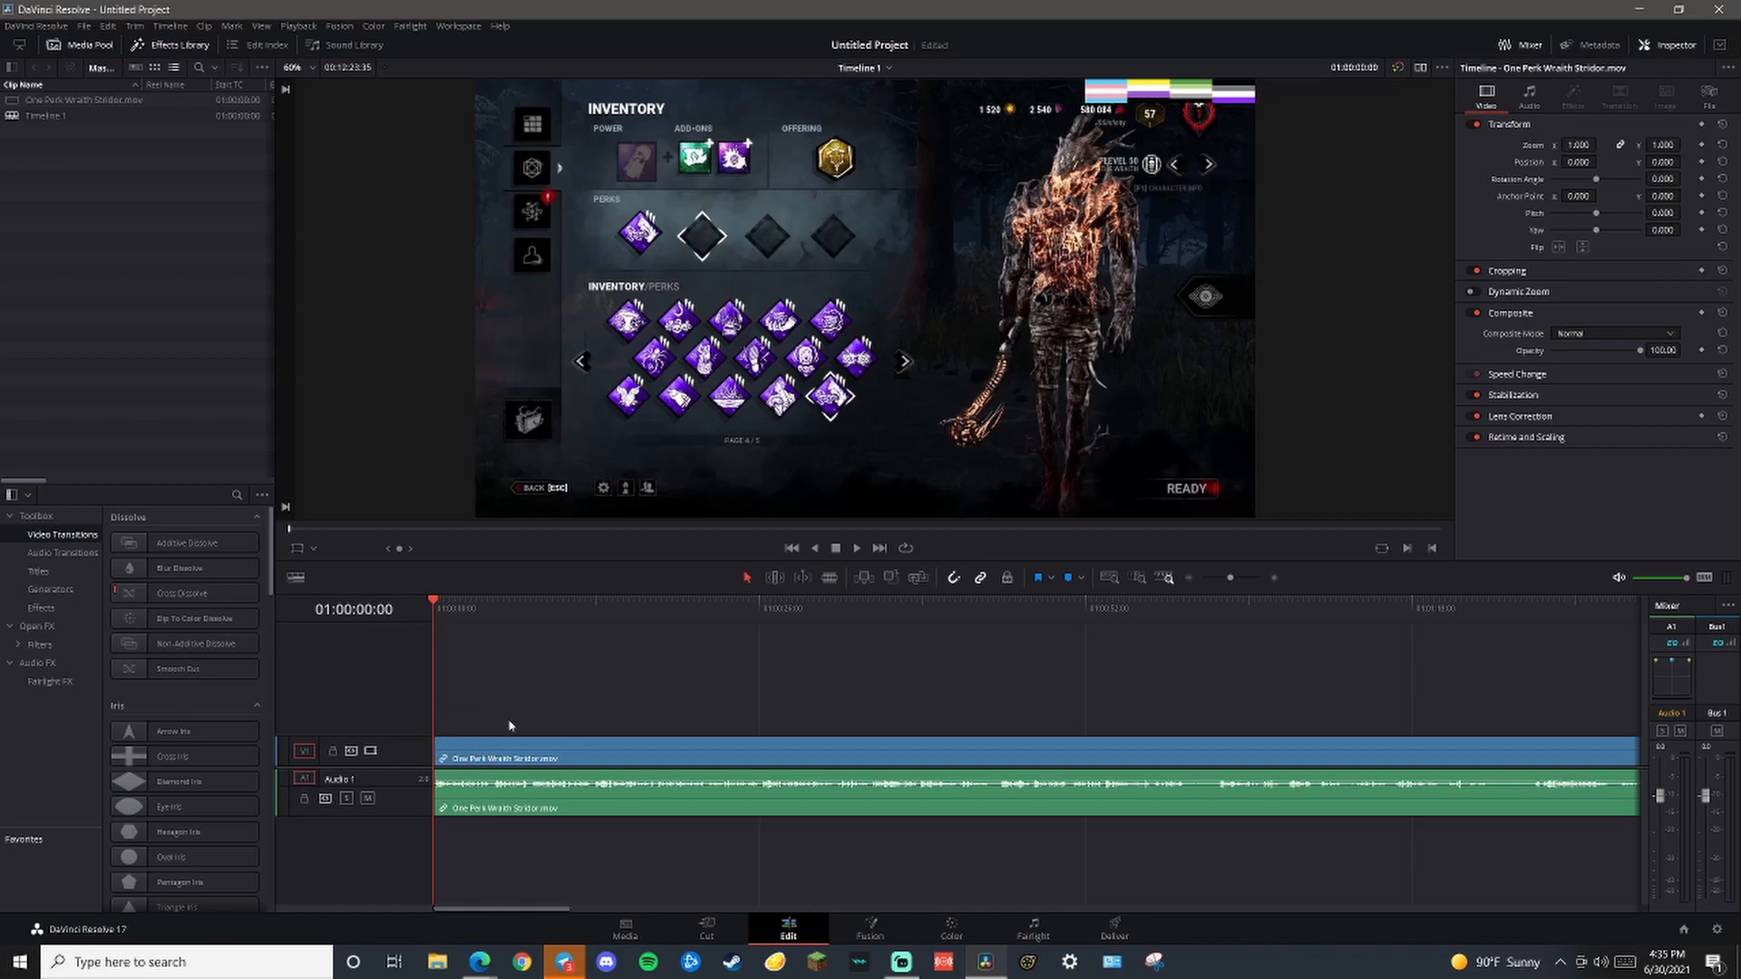
drag(525, 914, 1535, 908)
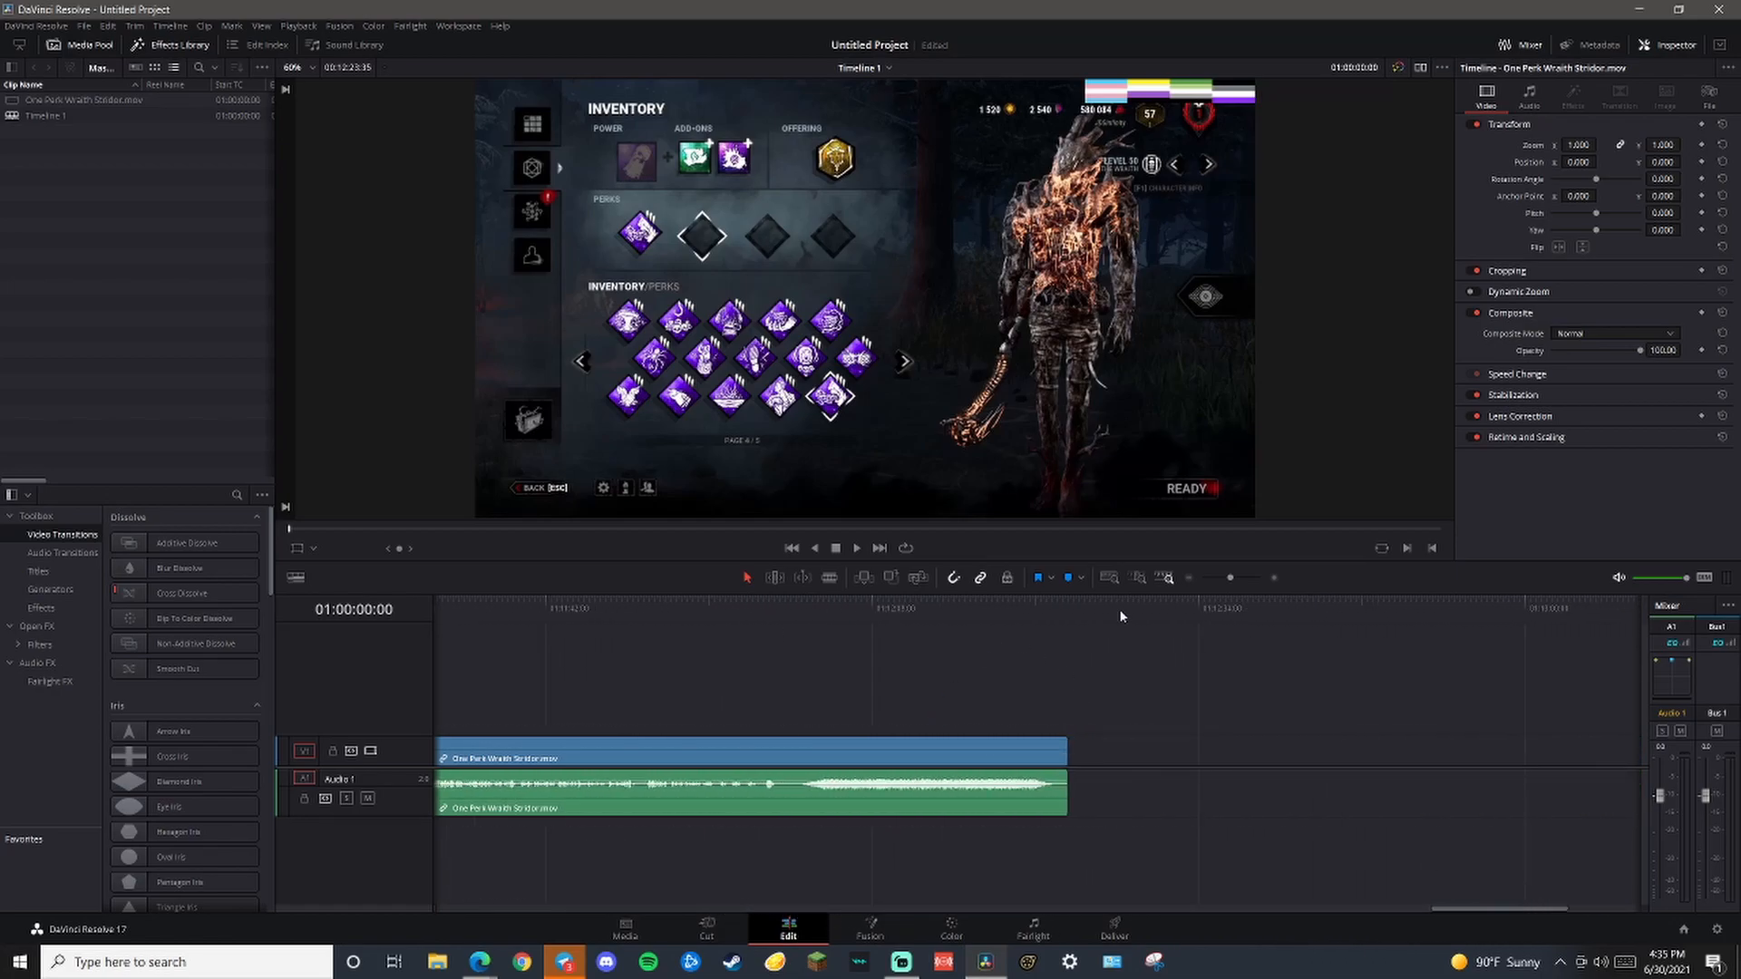
click(1190, 580)
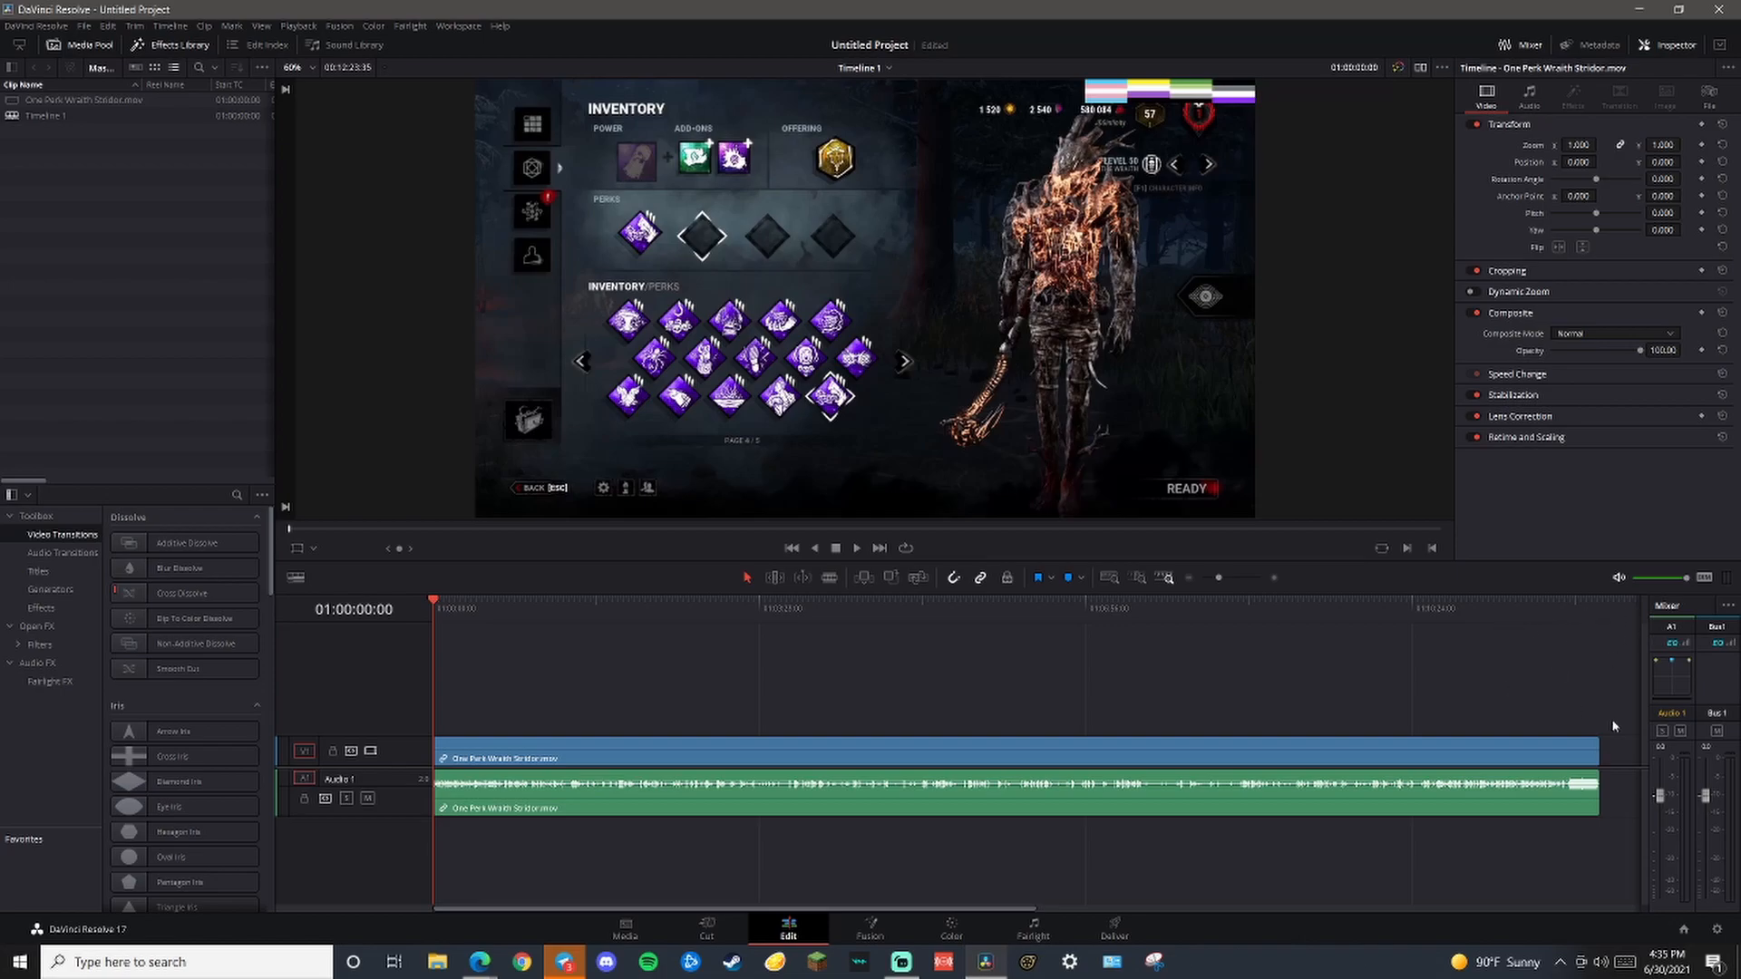
Preview the clip's opening and points around 01:02:14:17 and 01:02:43:45, and return the playhead to the timeline's start
click(856, 548)
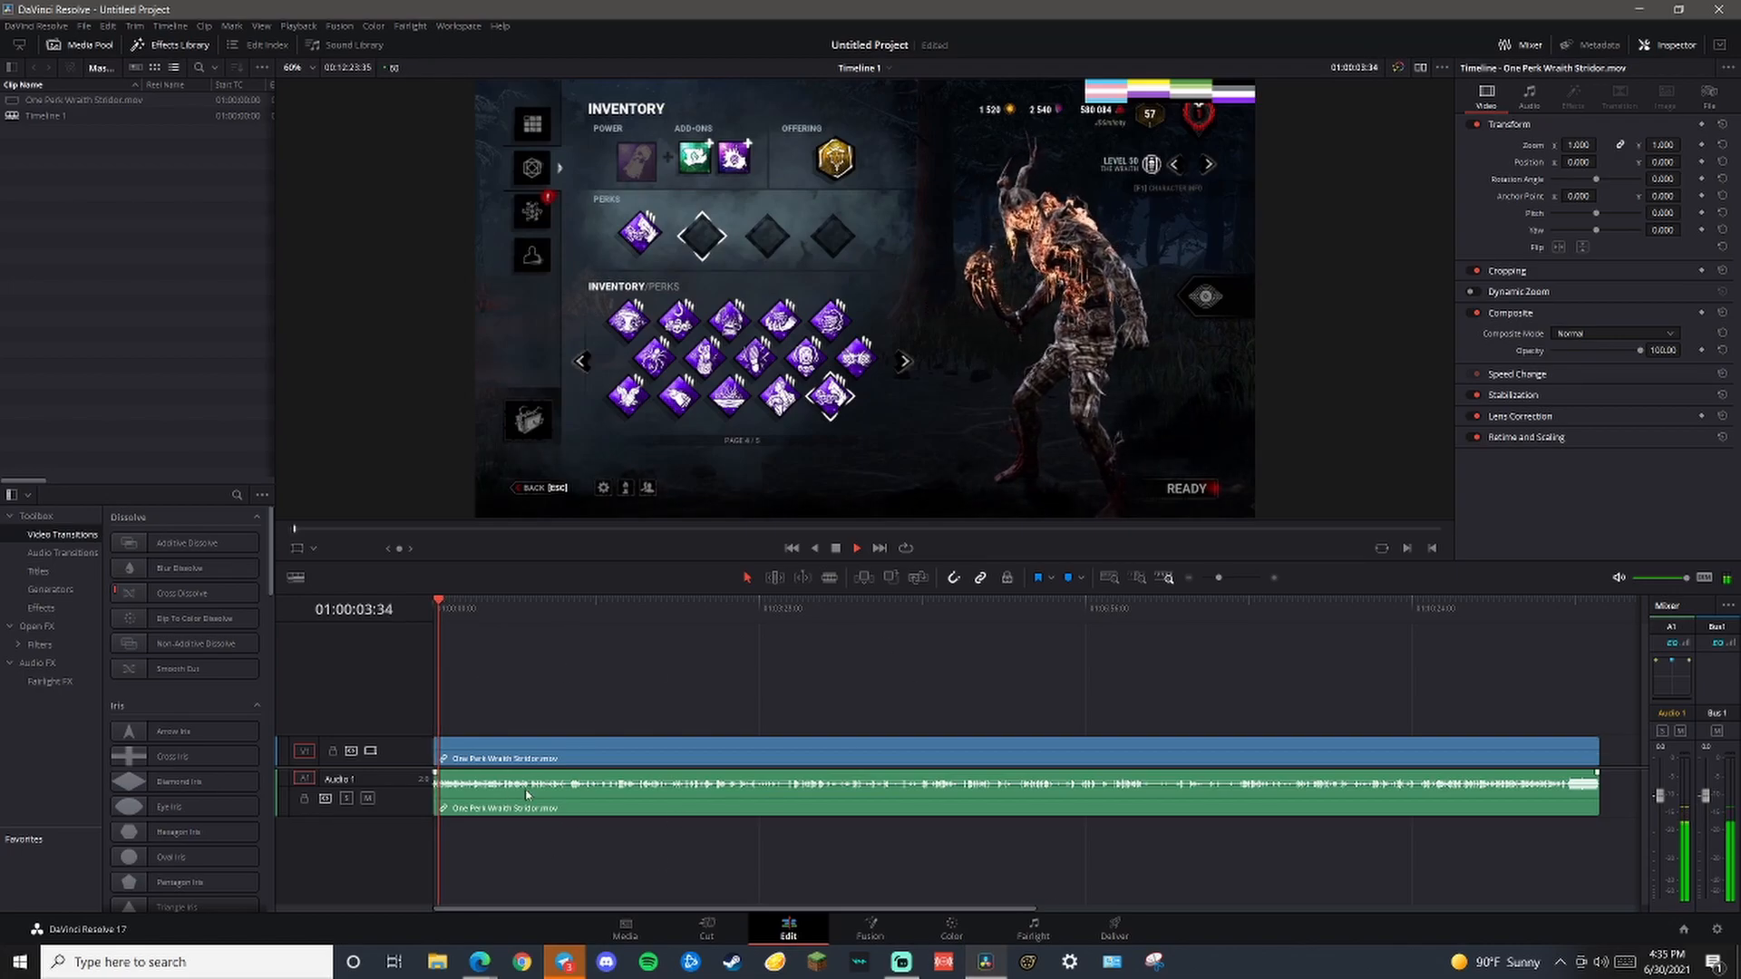
key(space)
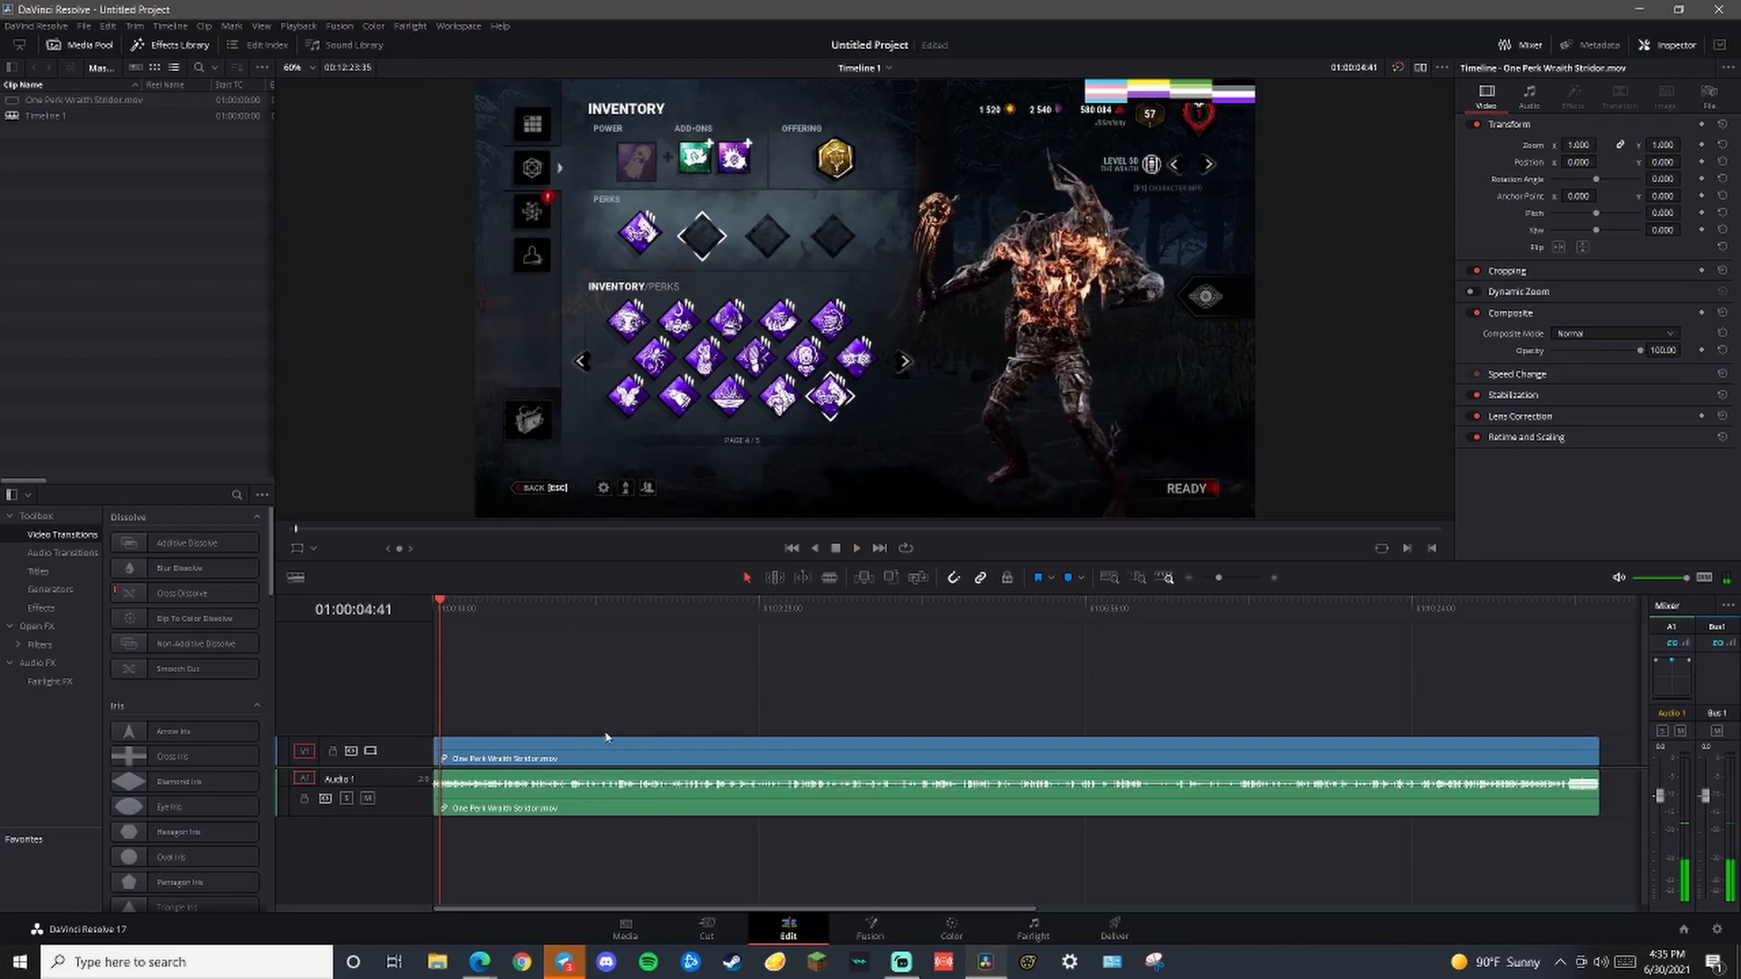
click(643, 606)
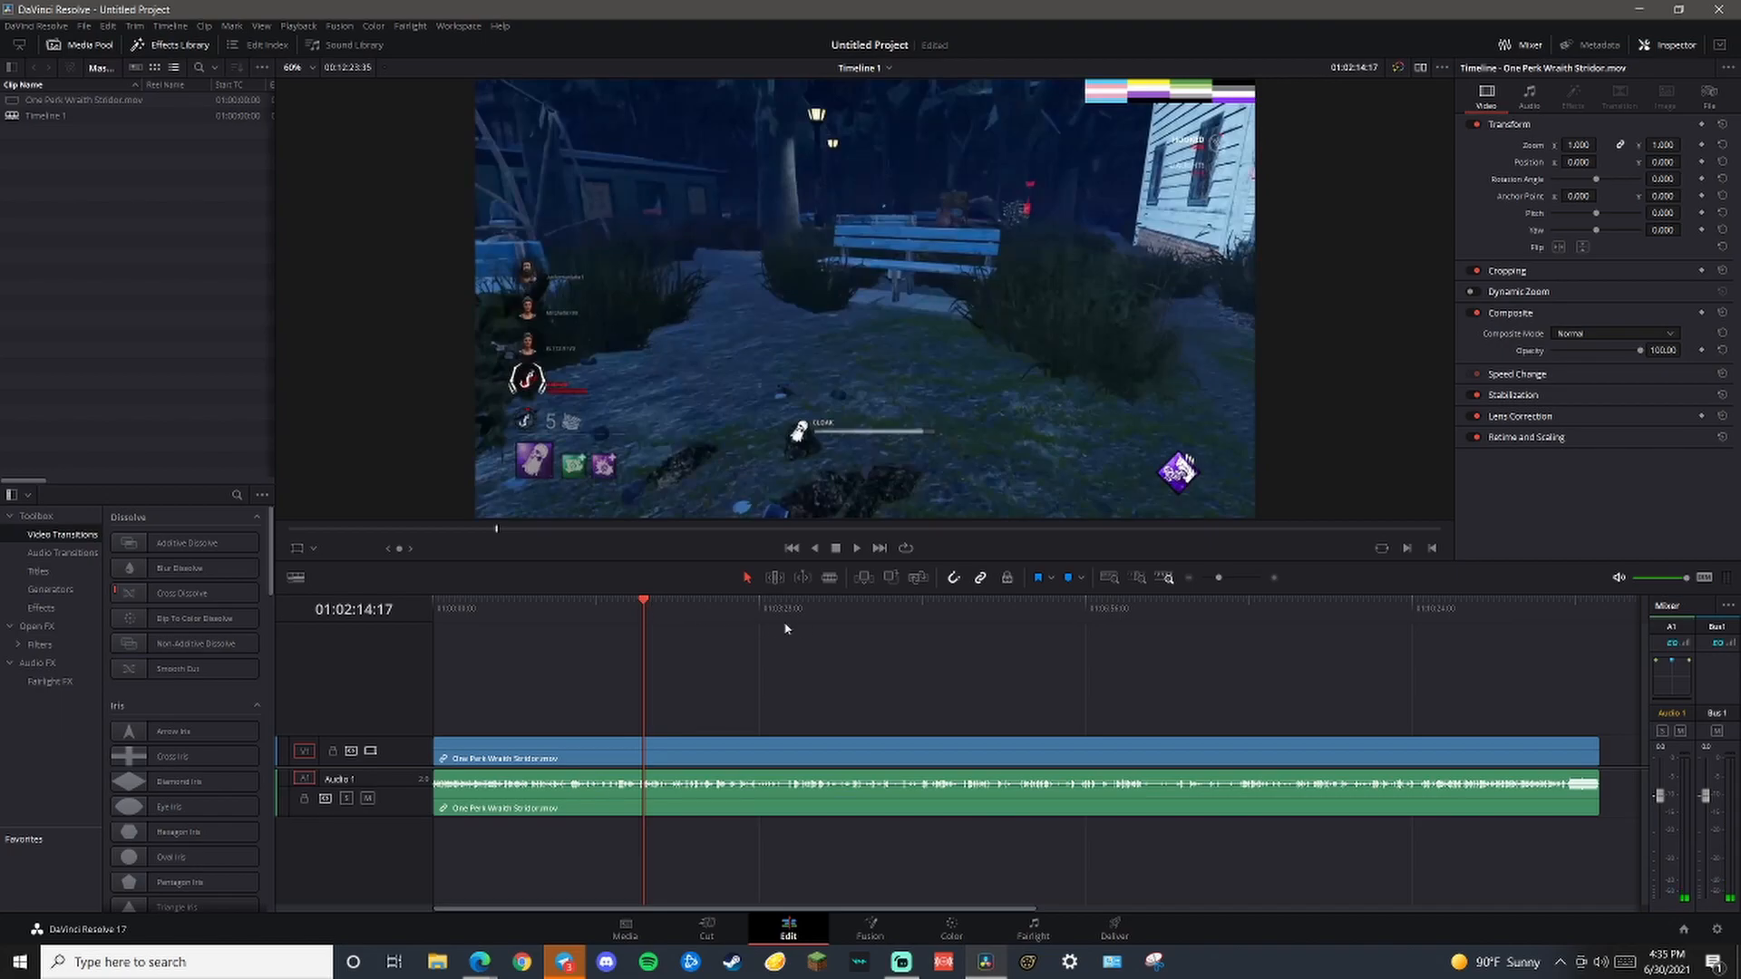
click(691, 605)
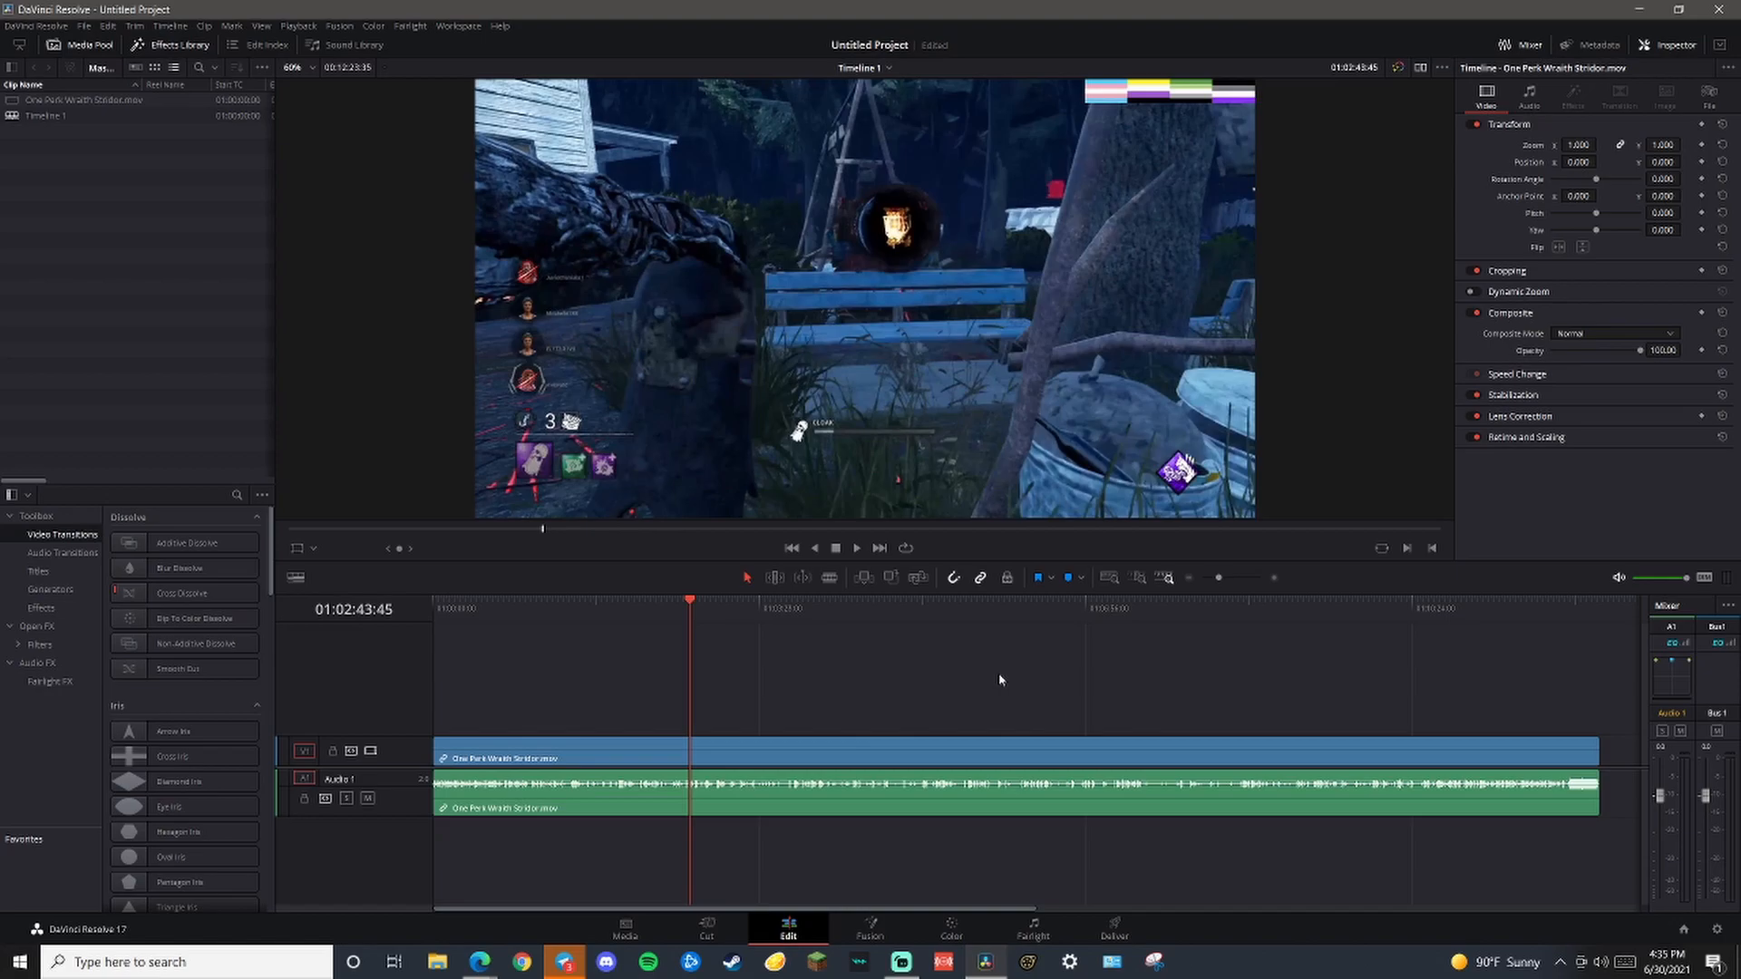
drag(691, 609, 433, 609)
scroll(508, 726, up, 3)
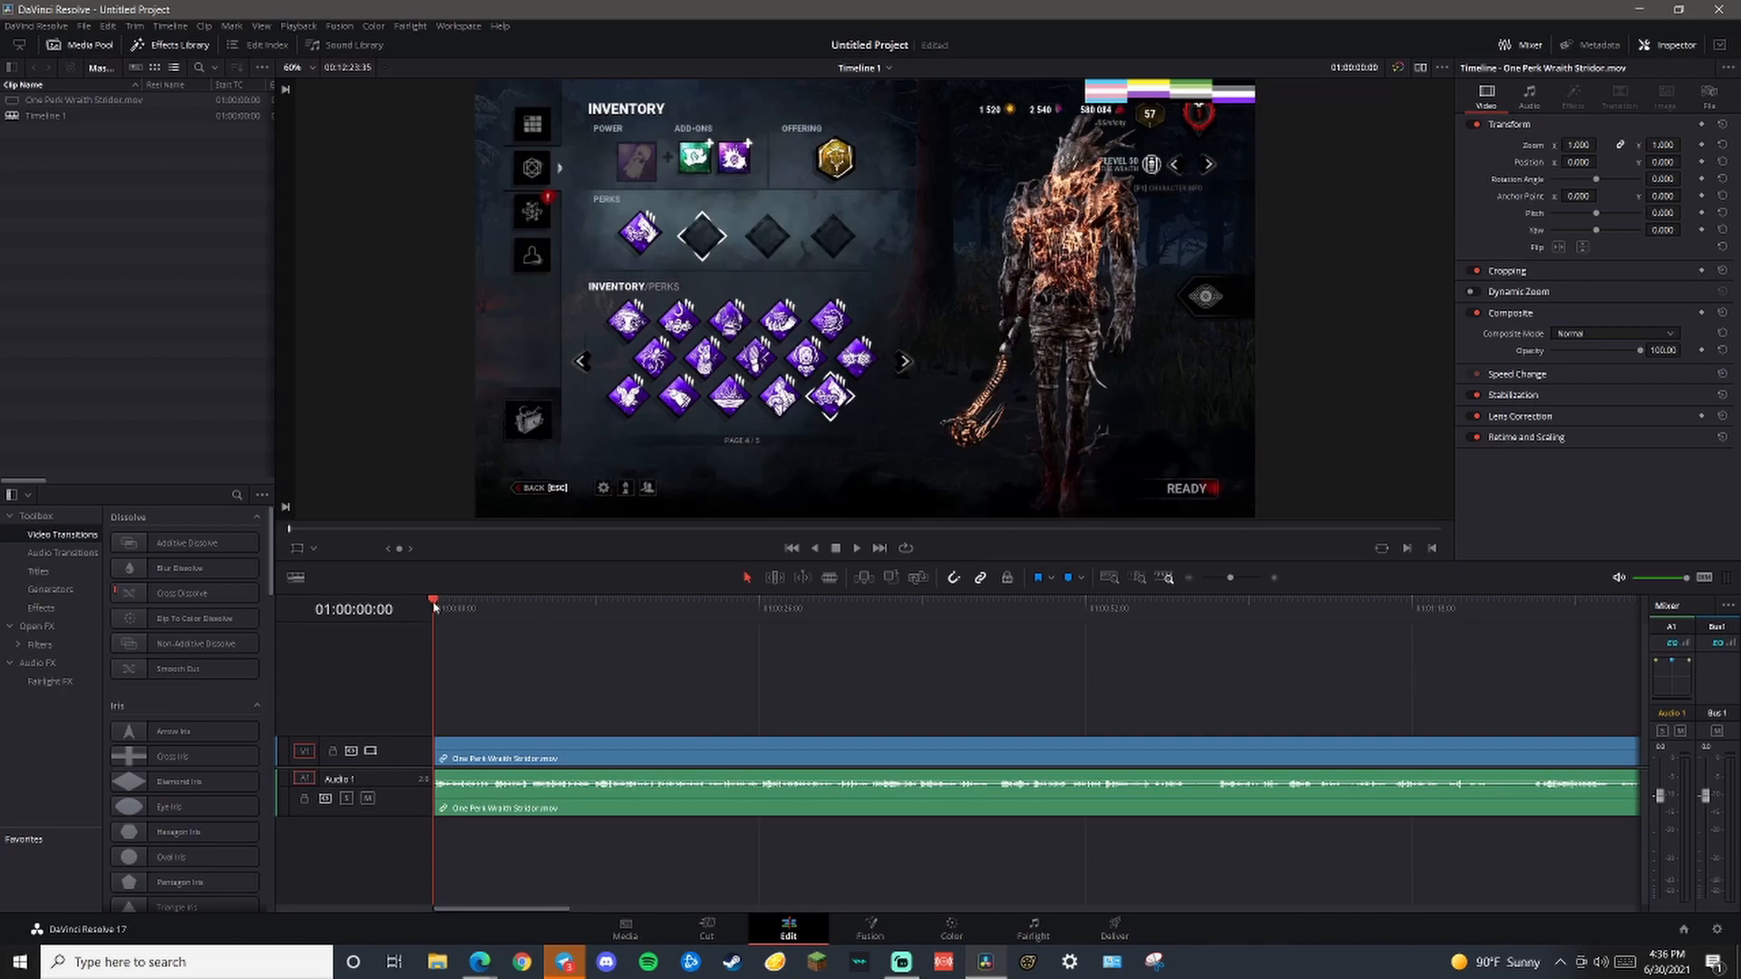
Try to adjust the clip's starting edge, and move the playhead to 01:00:07:41
click(453, 758)
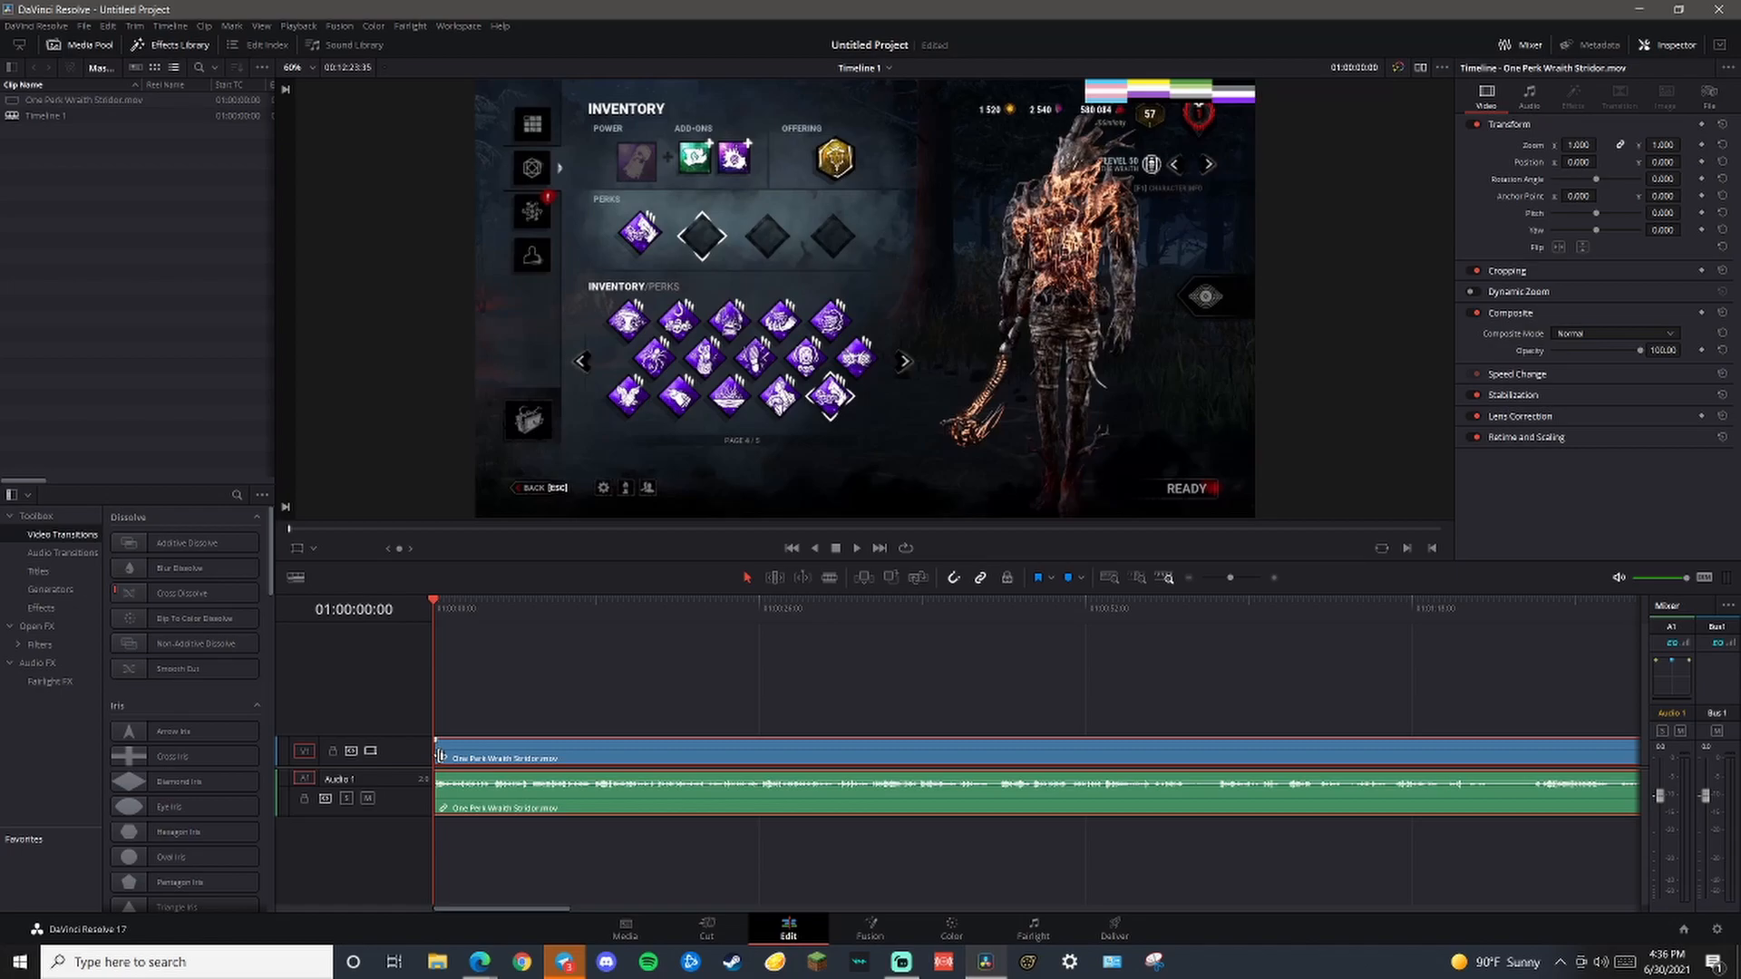
drag(439, 755, 299, 746)
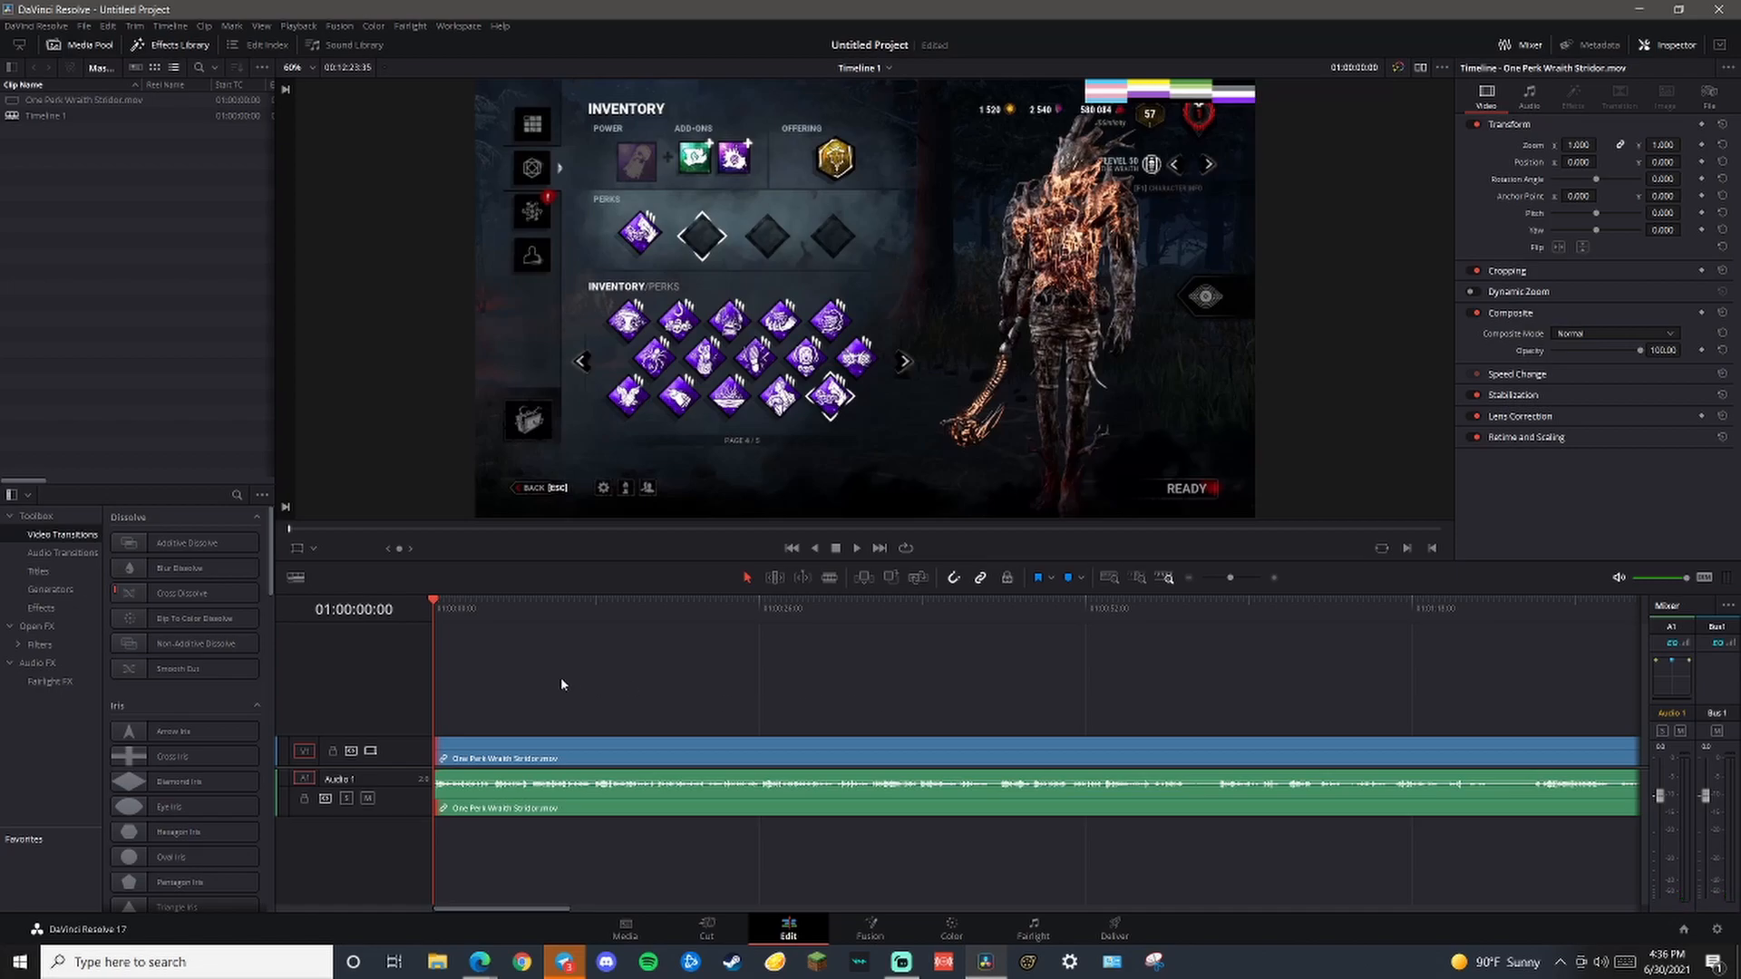
click(541, 625)
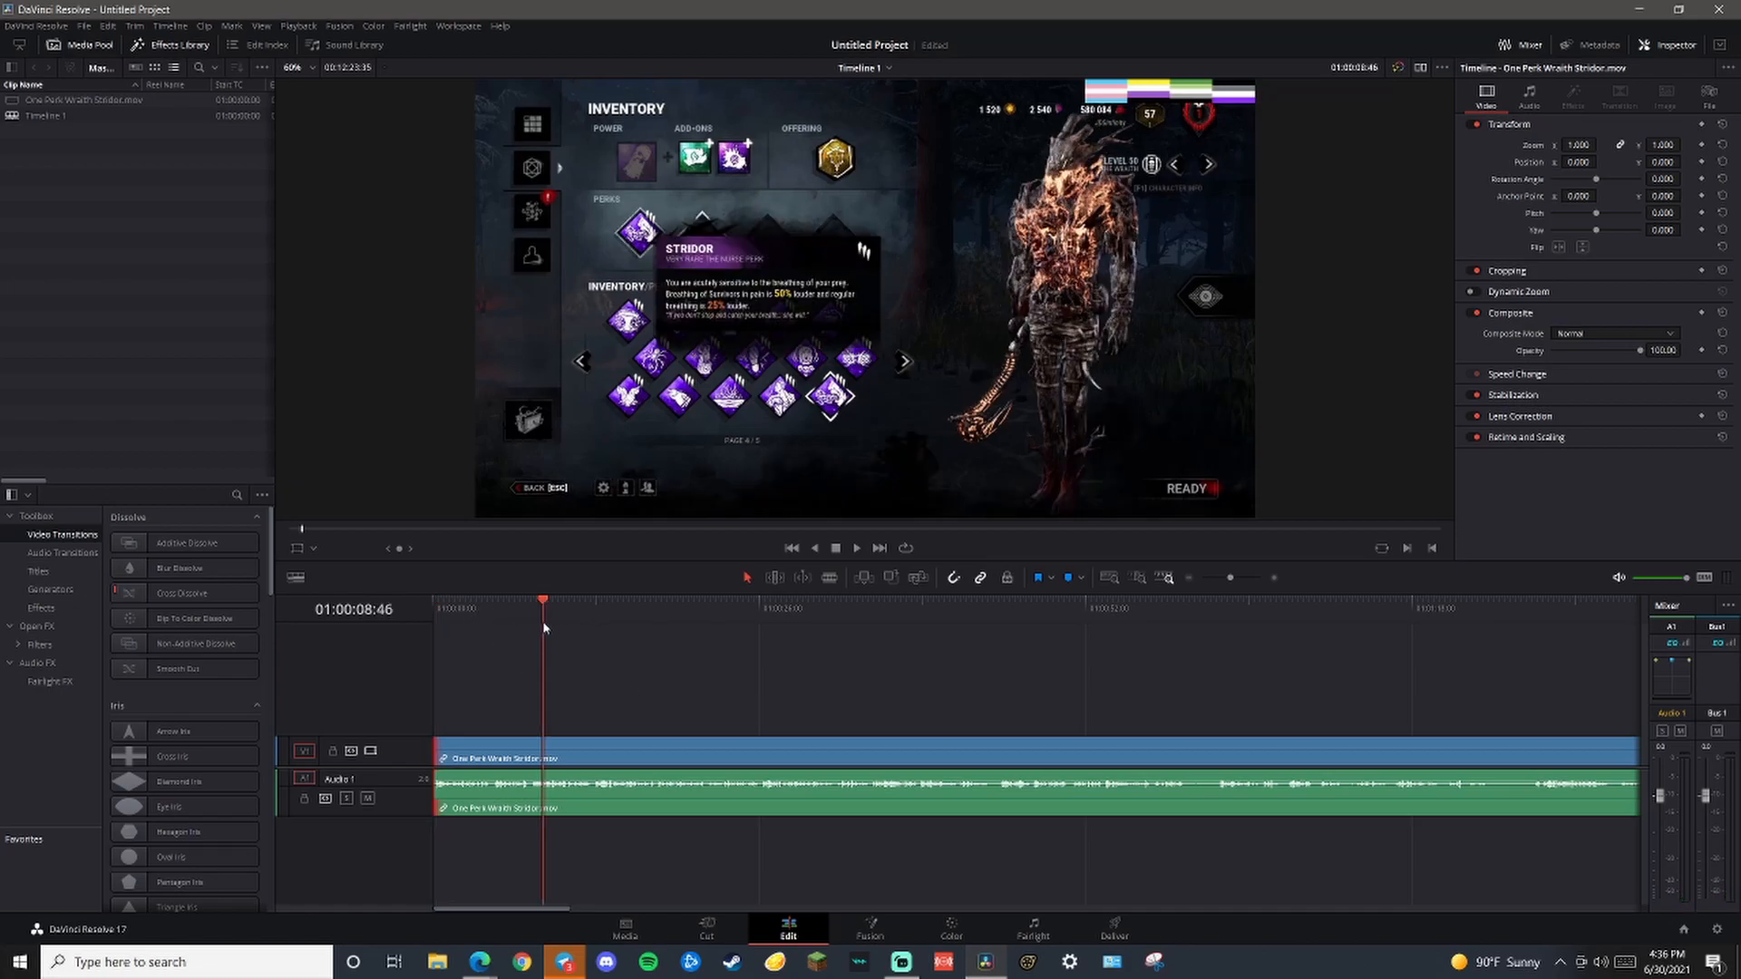
click(445, 794)
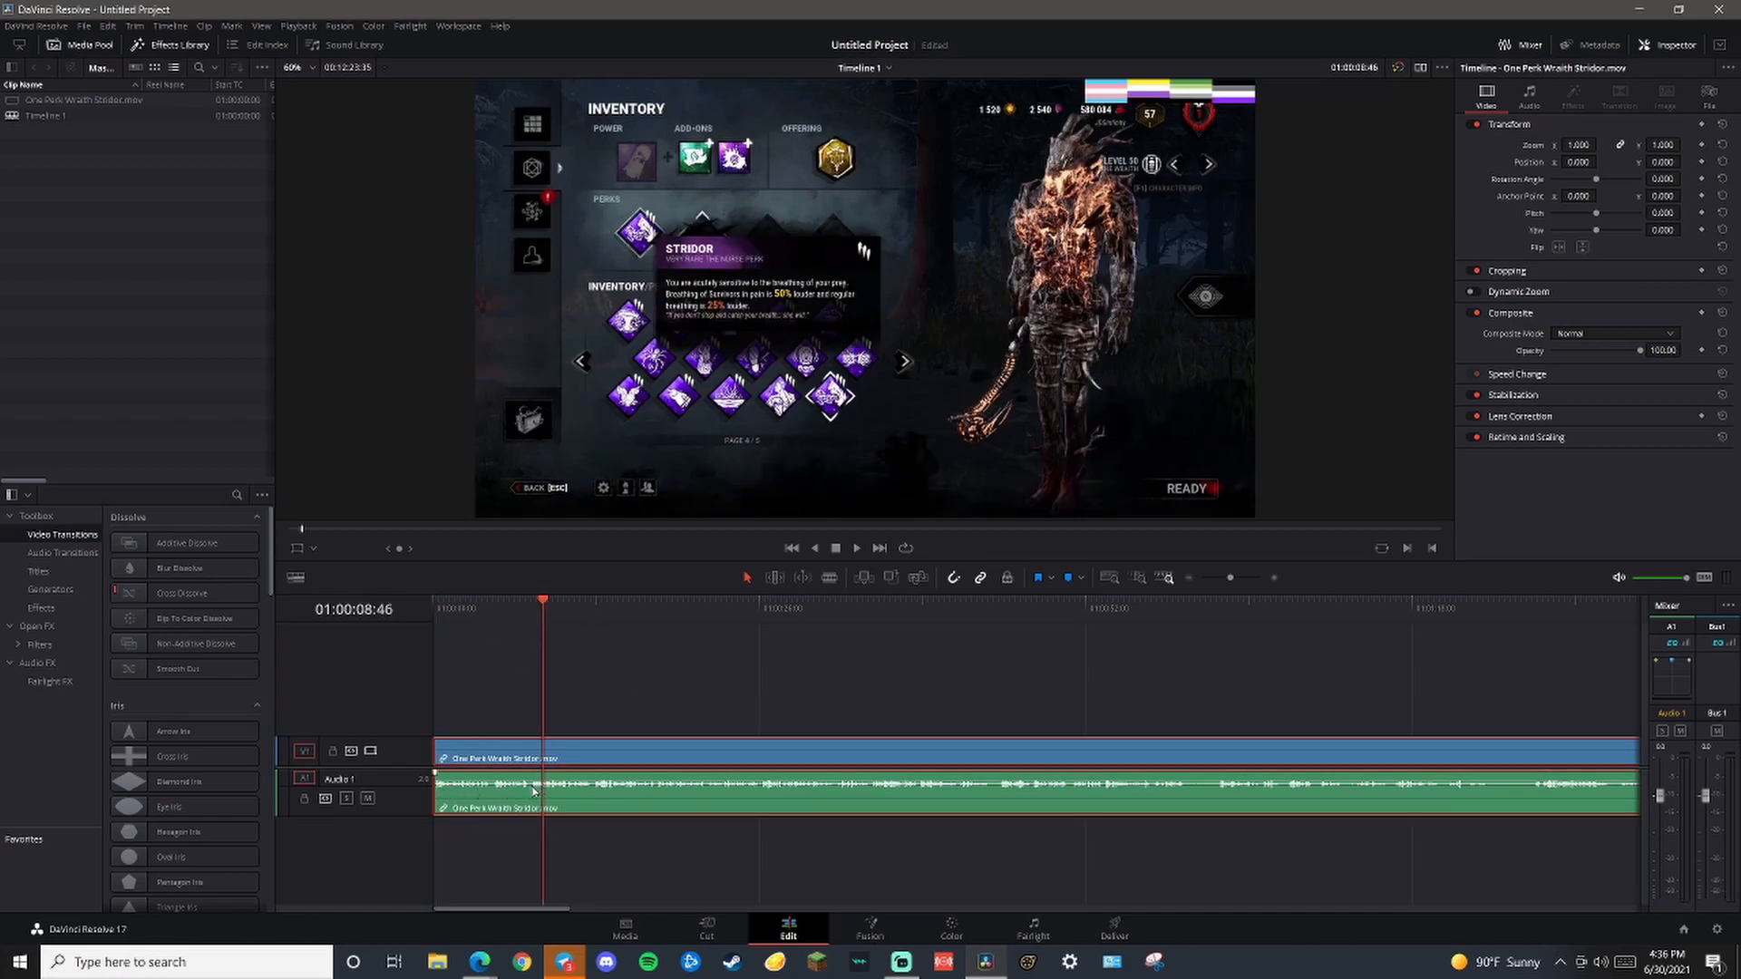
drag(542, 613, 530, 613)
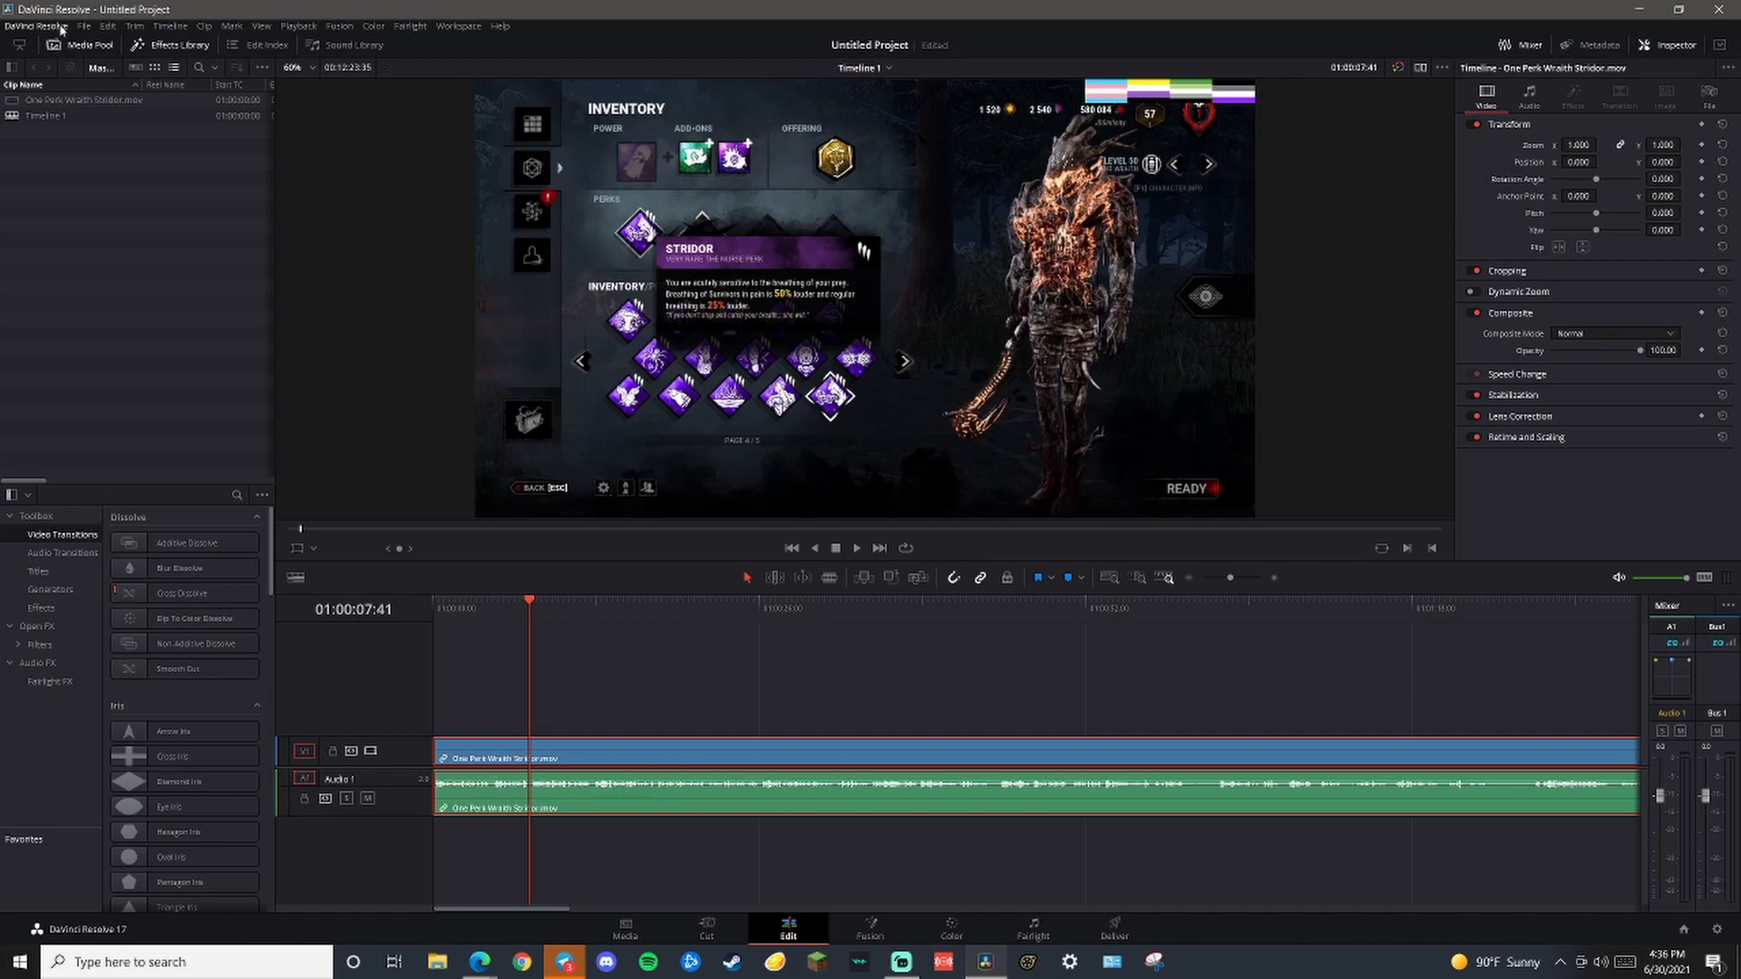
Look through the Timeline commands in the Keyboard Customization window and close it
click(36, 26)
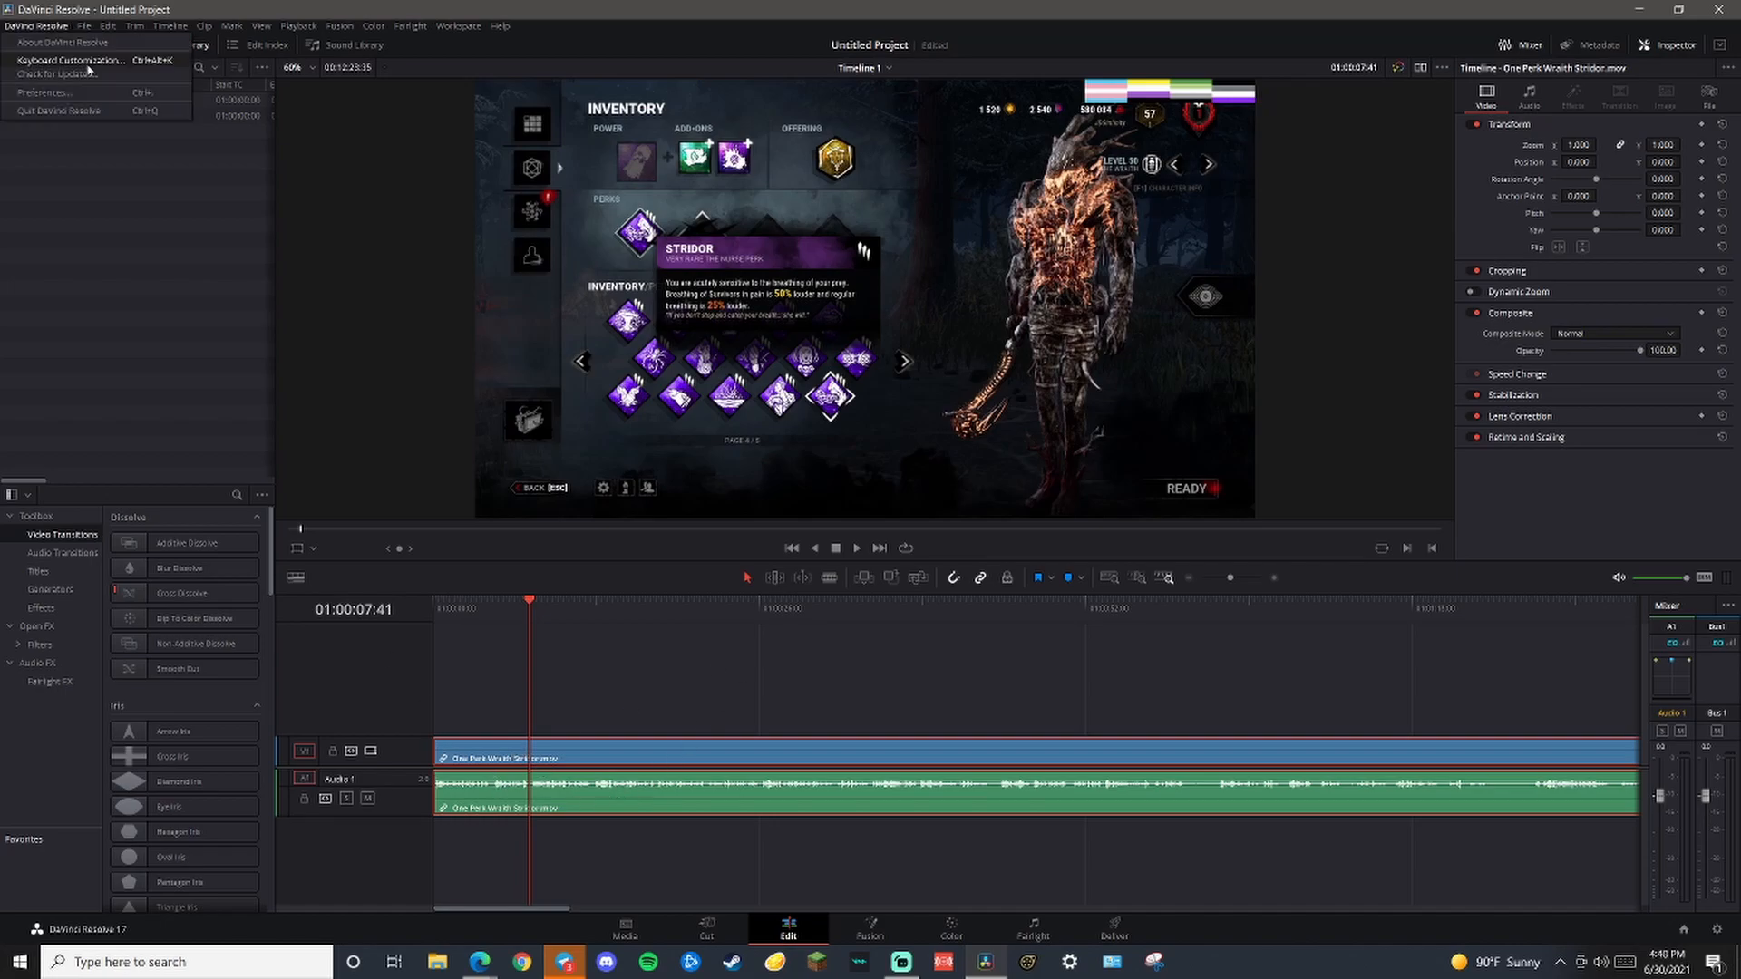
click(89, 68)
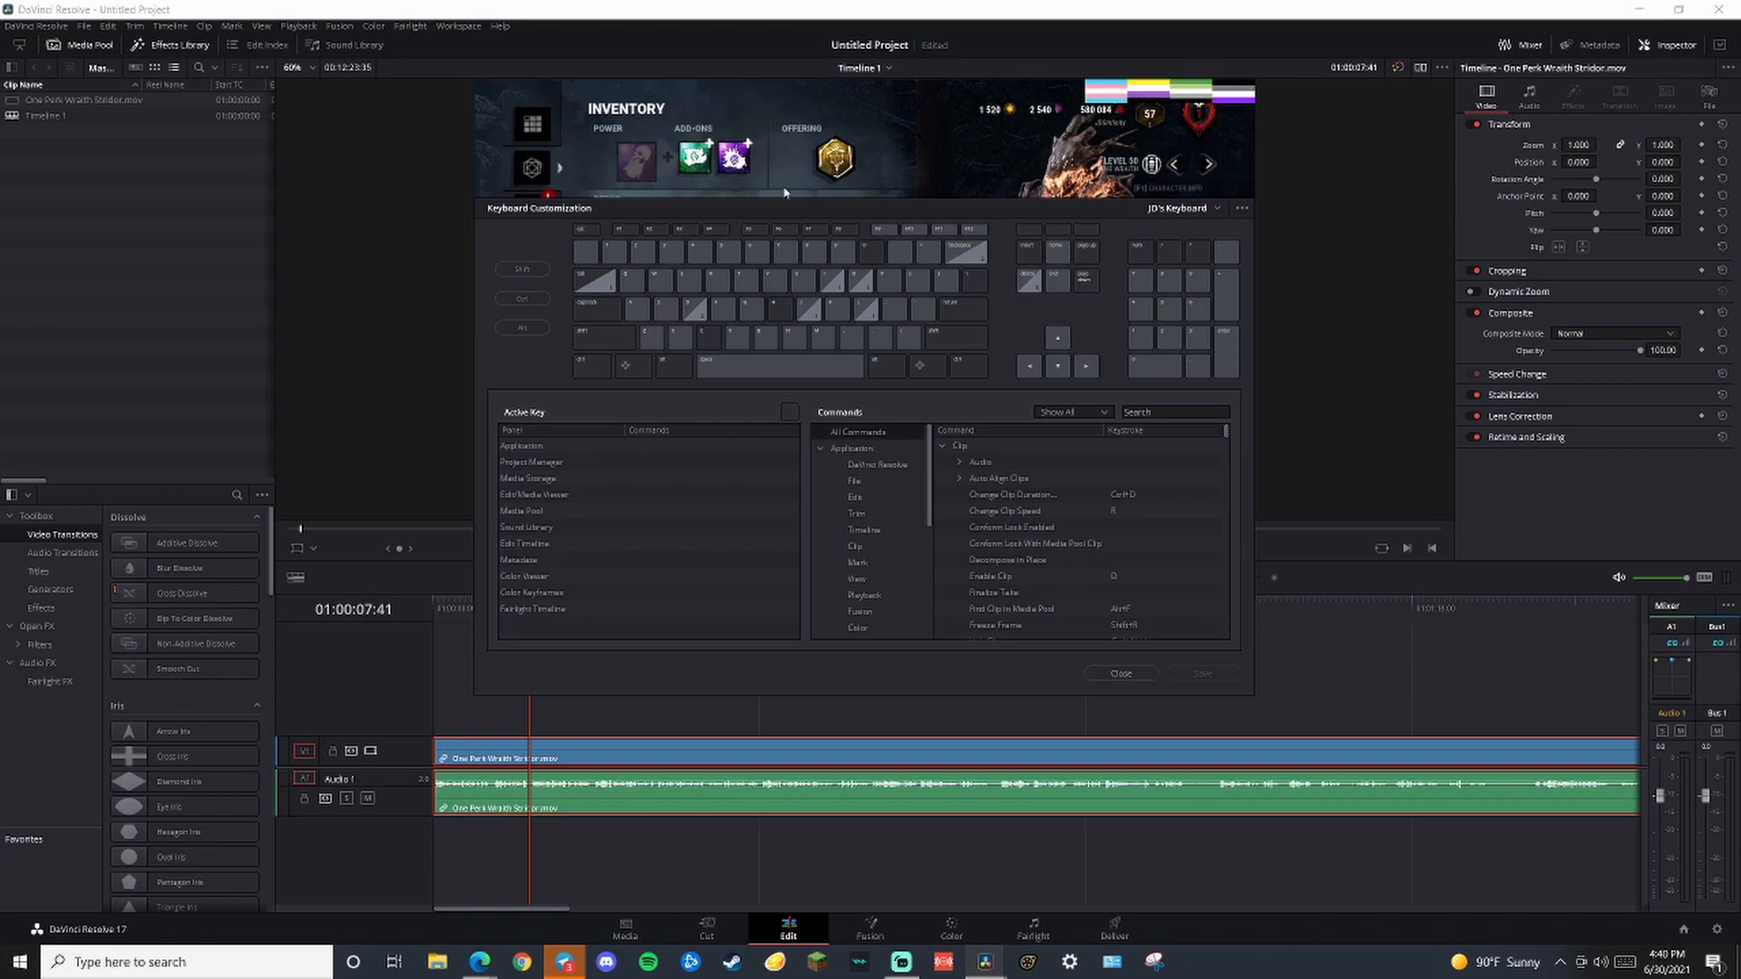
drag(792, 215, 585, 113)
click(671, 429)
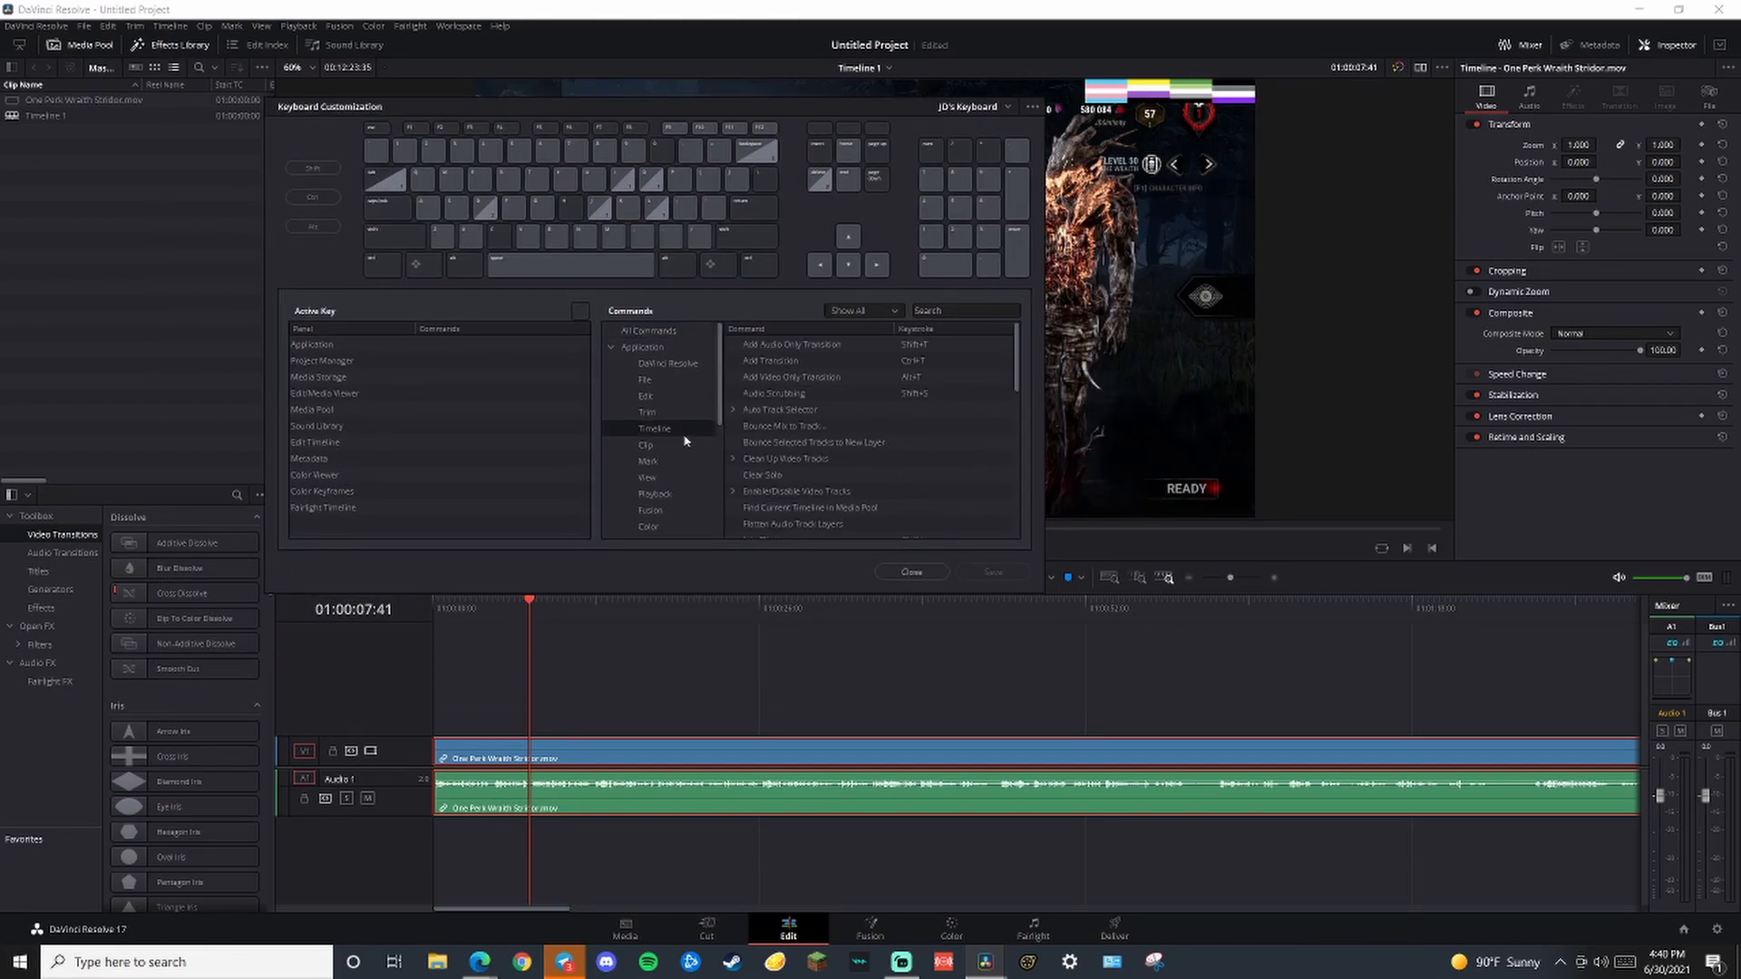
scroll(935, 428, down, 4)
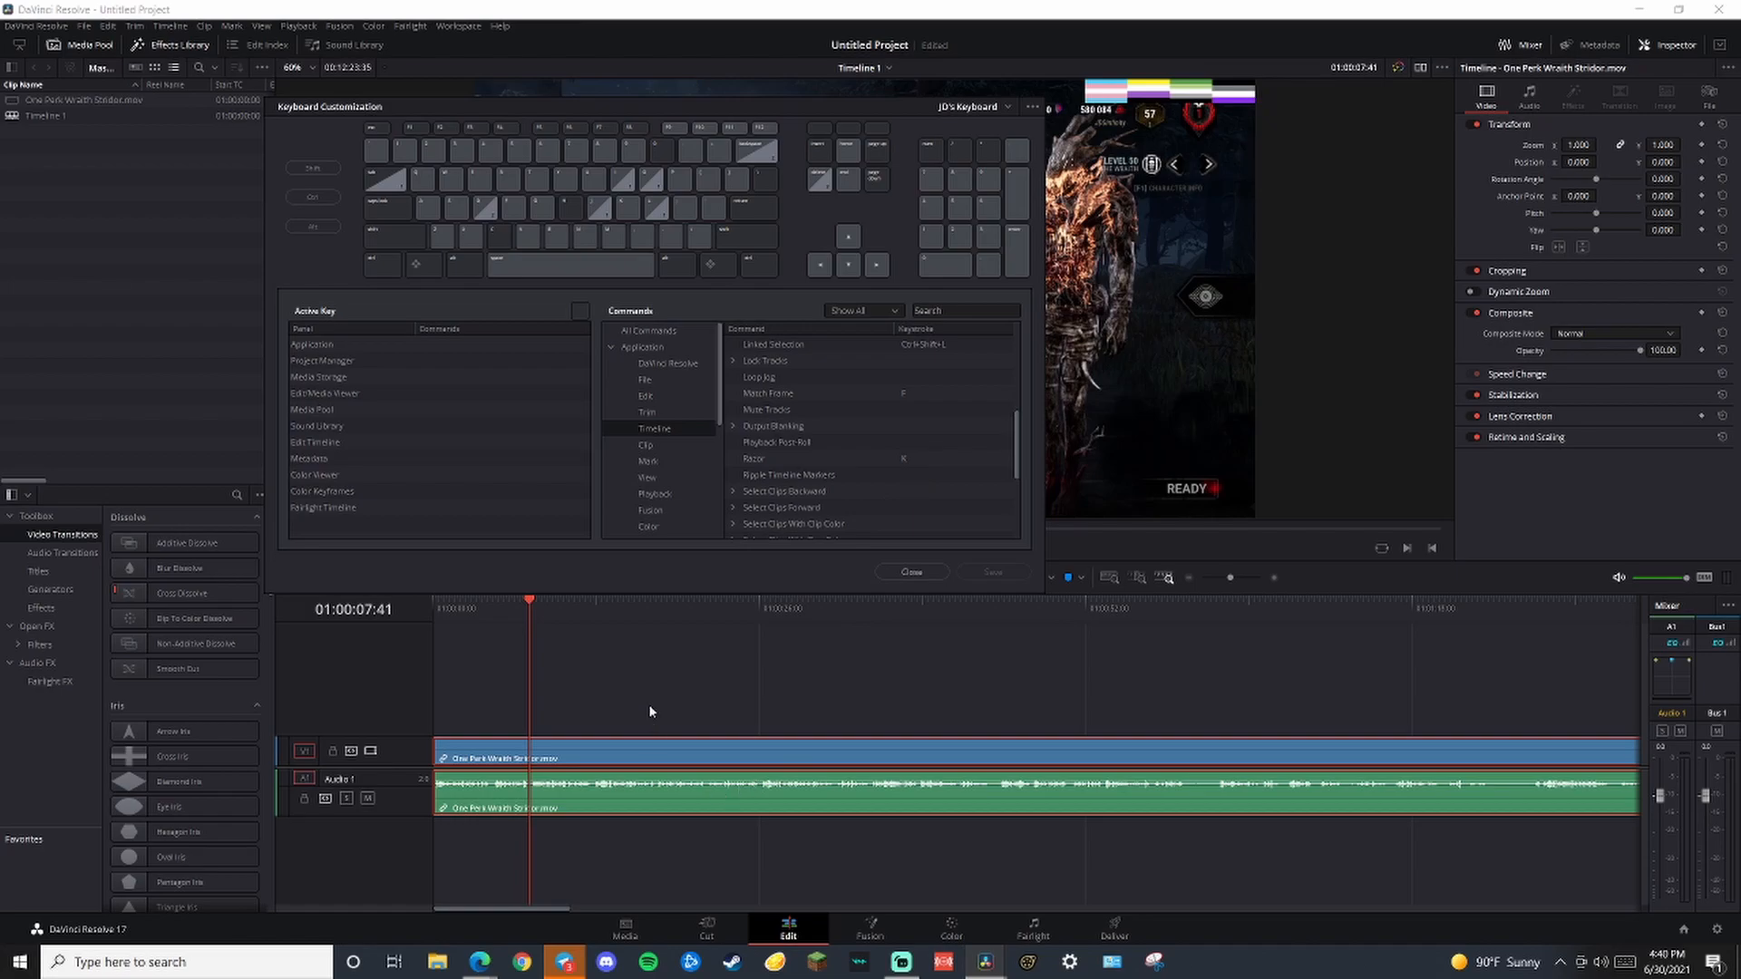
click(911, 572)
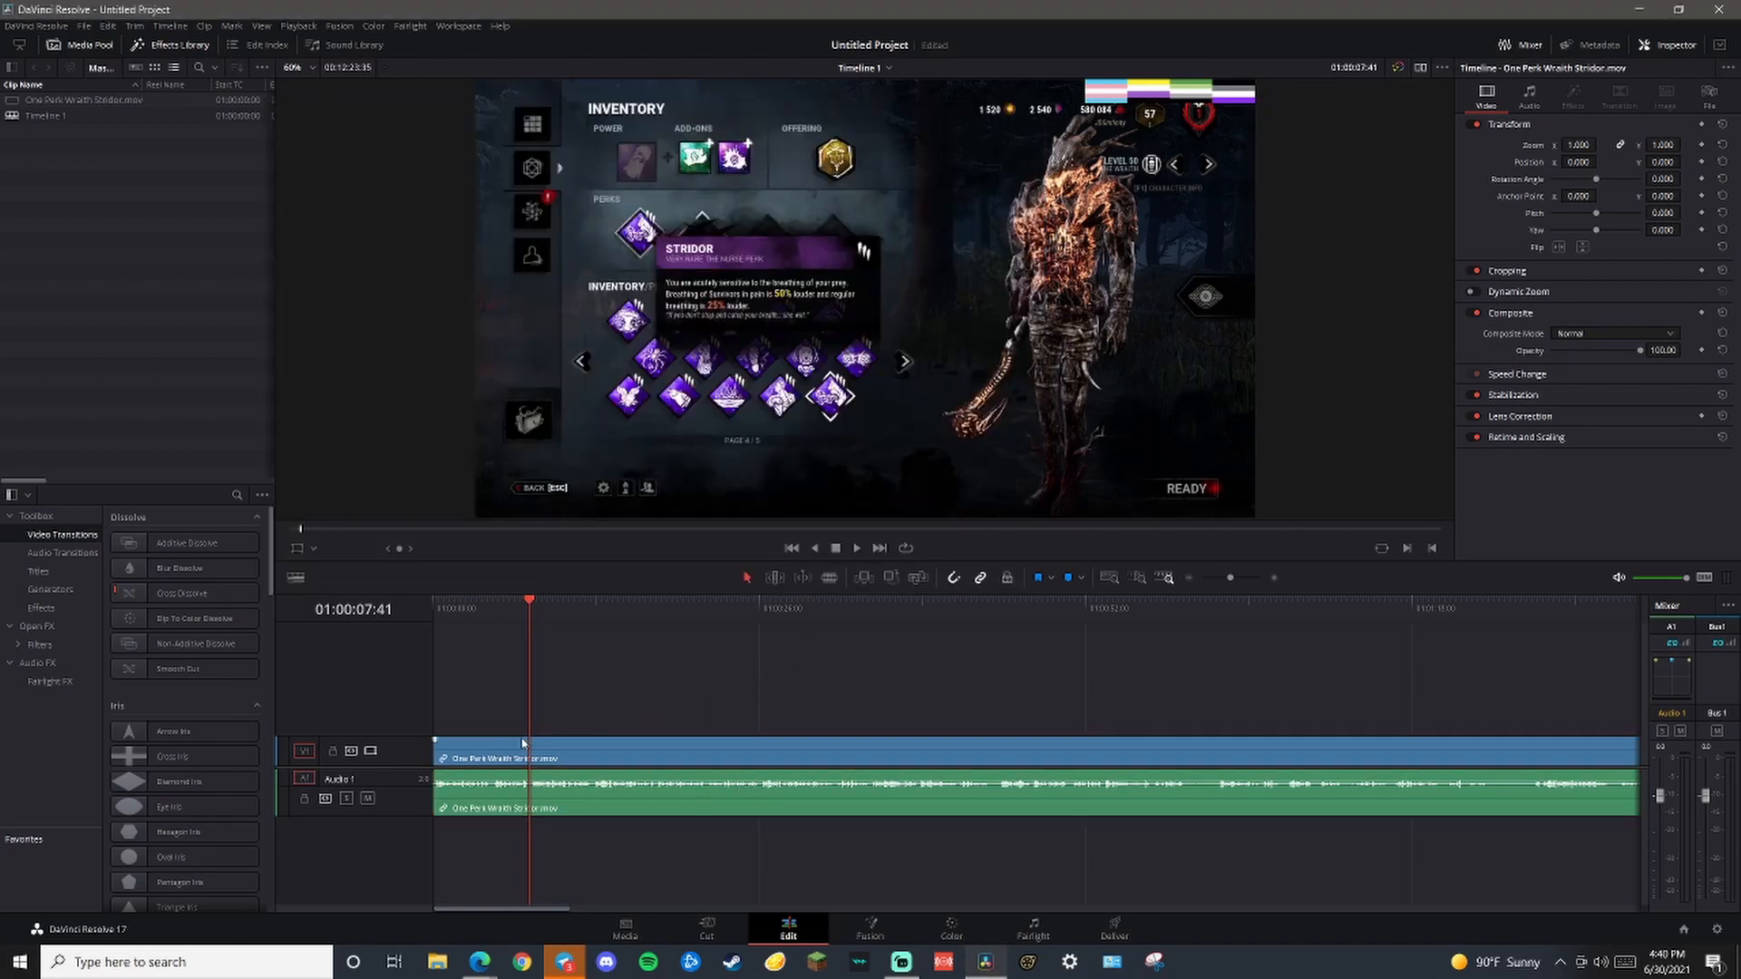
Split the clip at 01:00:08:39 and undo the split
drag(531, 604, 541, 601)
key(ctrl+b)
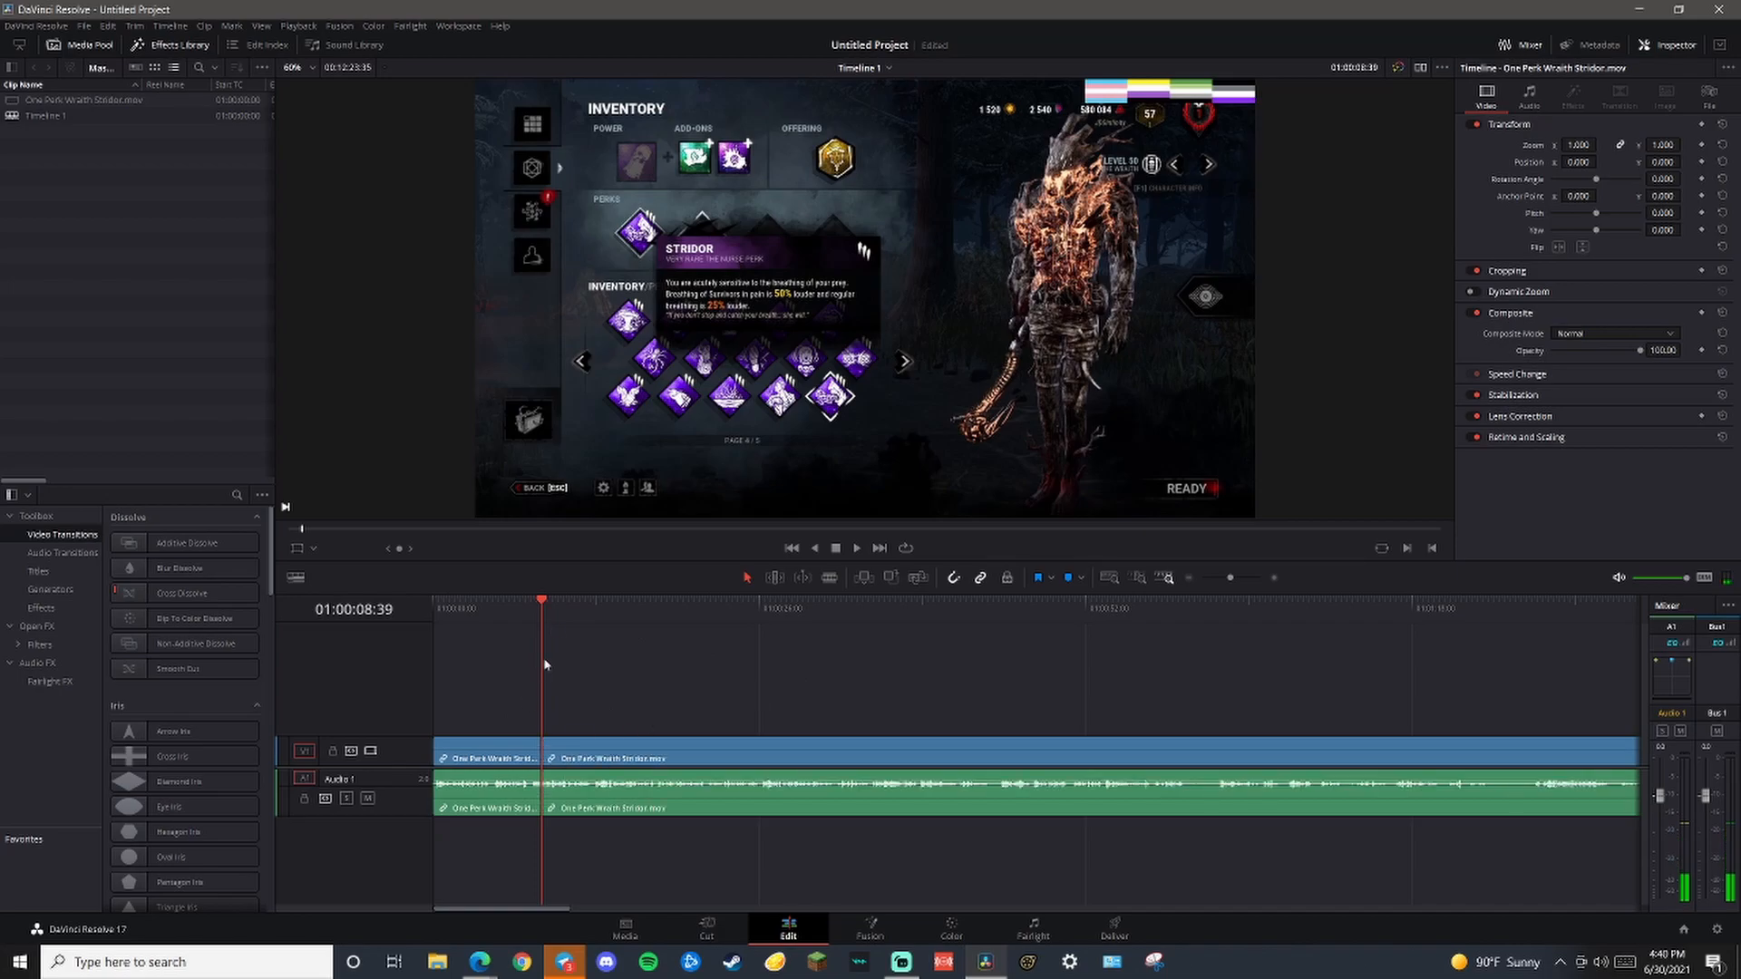
click(471, 604)
drag(501, 728, 517, 847)
mouse_move(504, 757)
mouse_down()
mouse_move(499, 635)
mouse_move(667, 703)
mouse_move(476, 709)
mouse_move(471, 757)
mouse_up()
key(ctrl+z)
Split the video and its linked audio at 01:00:04:39 on the timeline
click(596, 704)
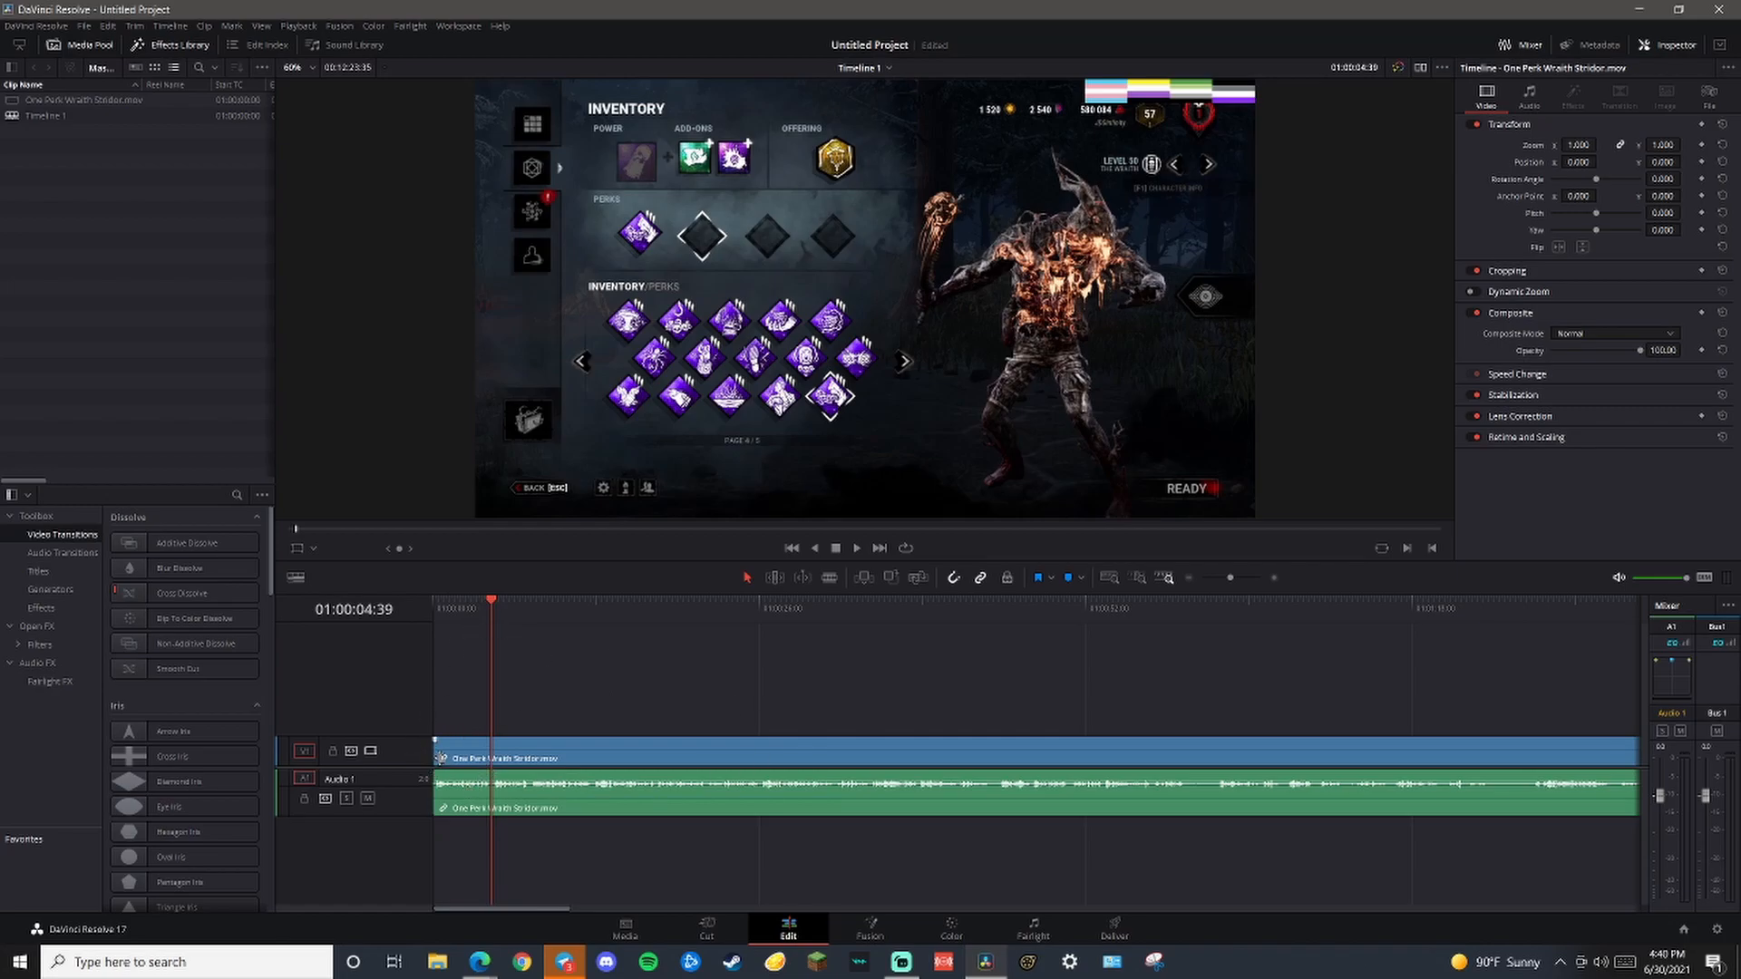
click(460, 751)
key(ctrl+b)
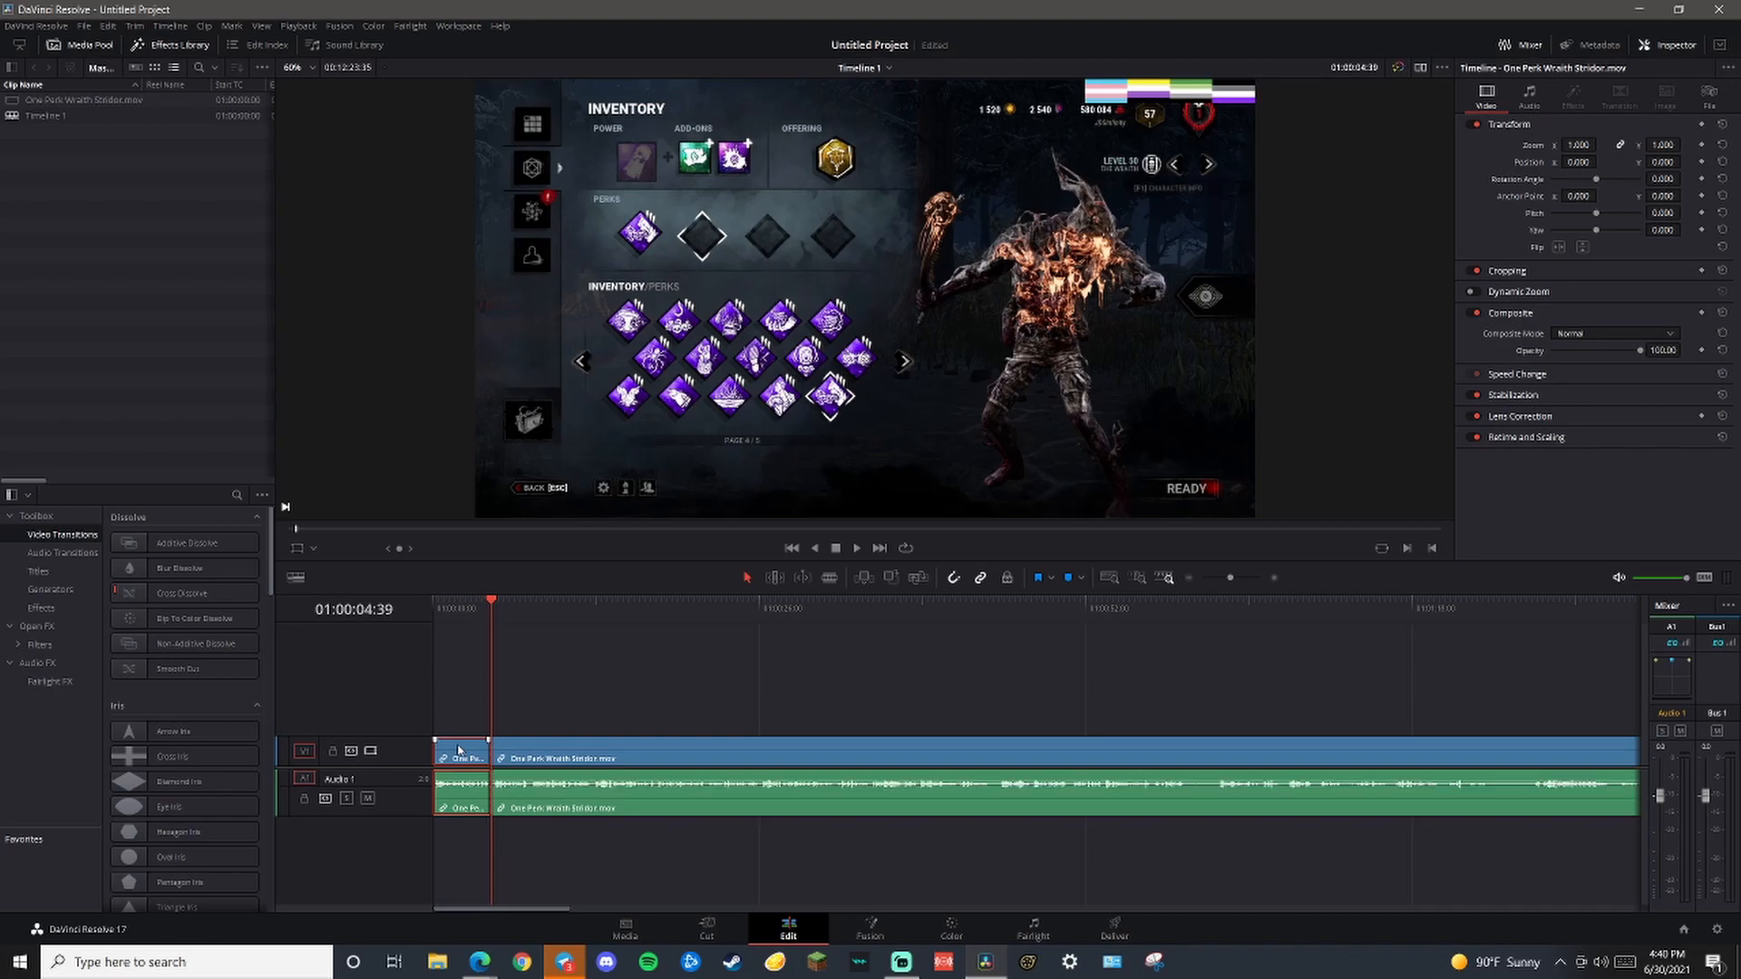
Delete the short opening segment of the clip and close the gap it leaves at the start of the timeline
key(BackSpace)
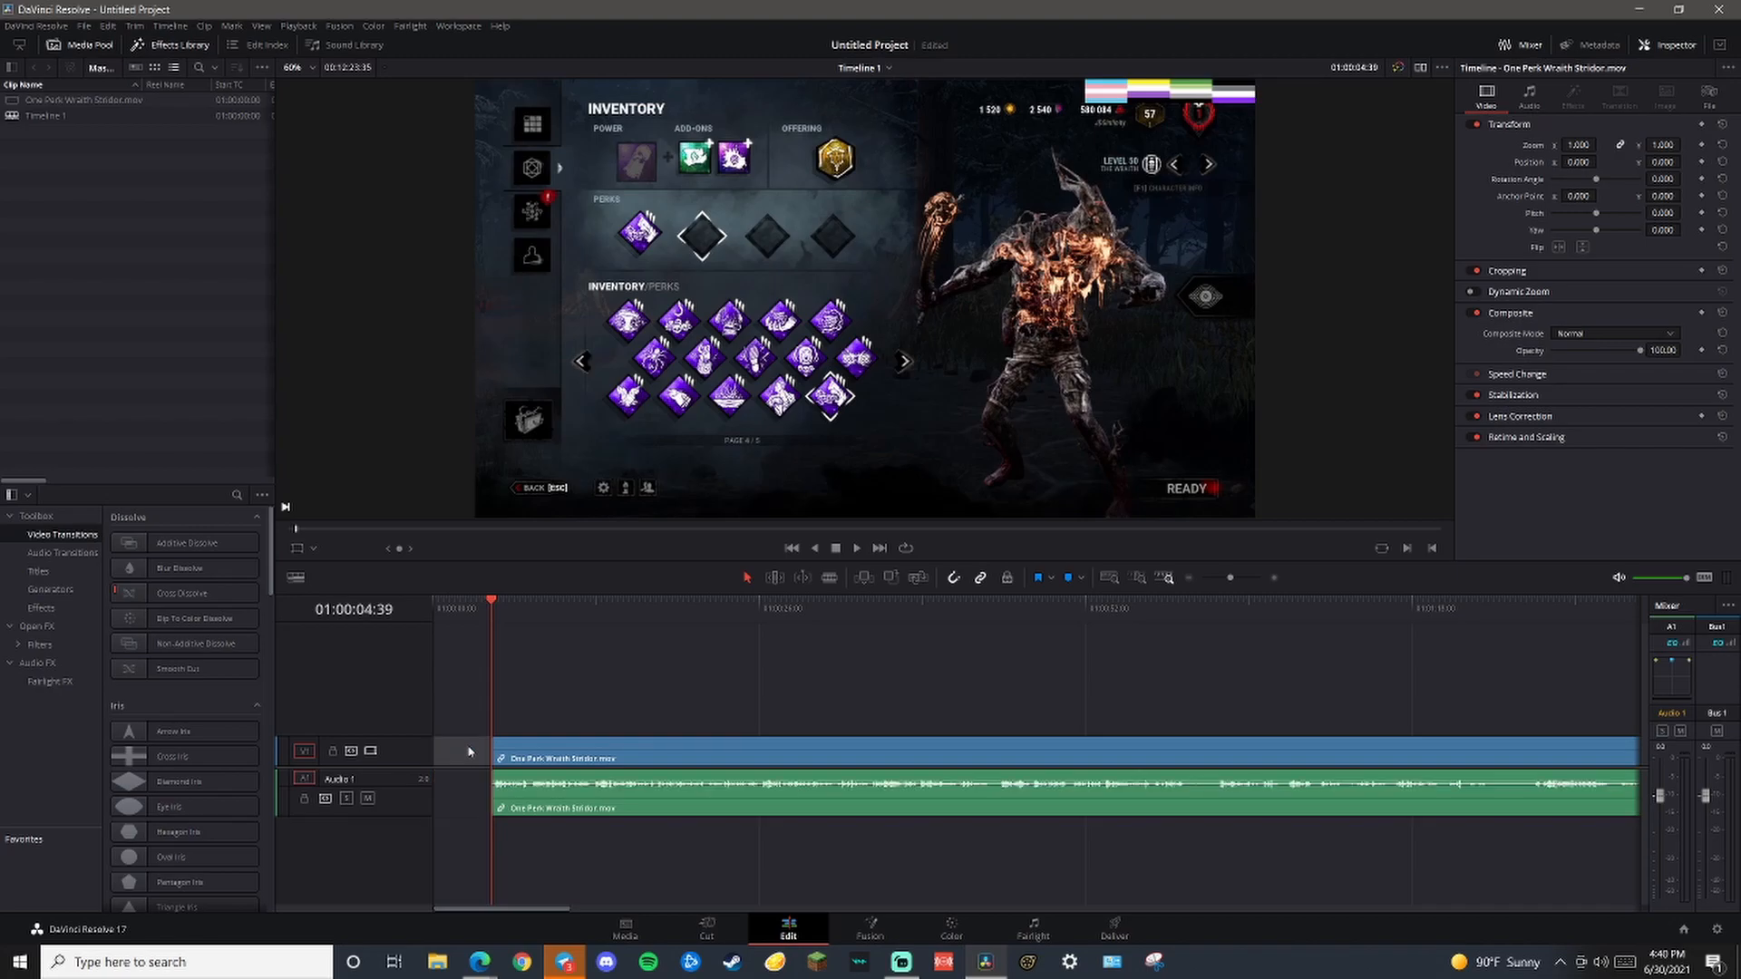
click(458, 782)
key(BackSpace)
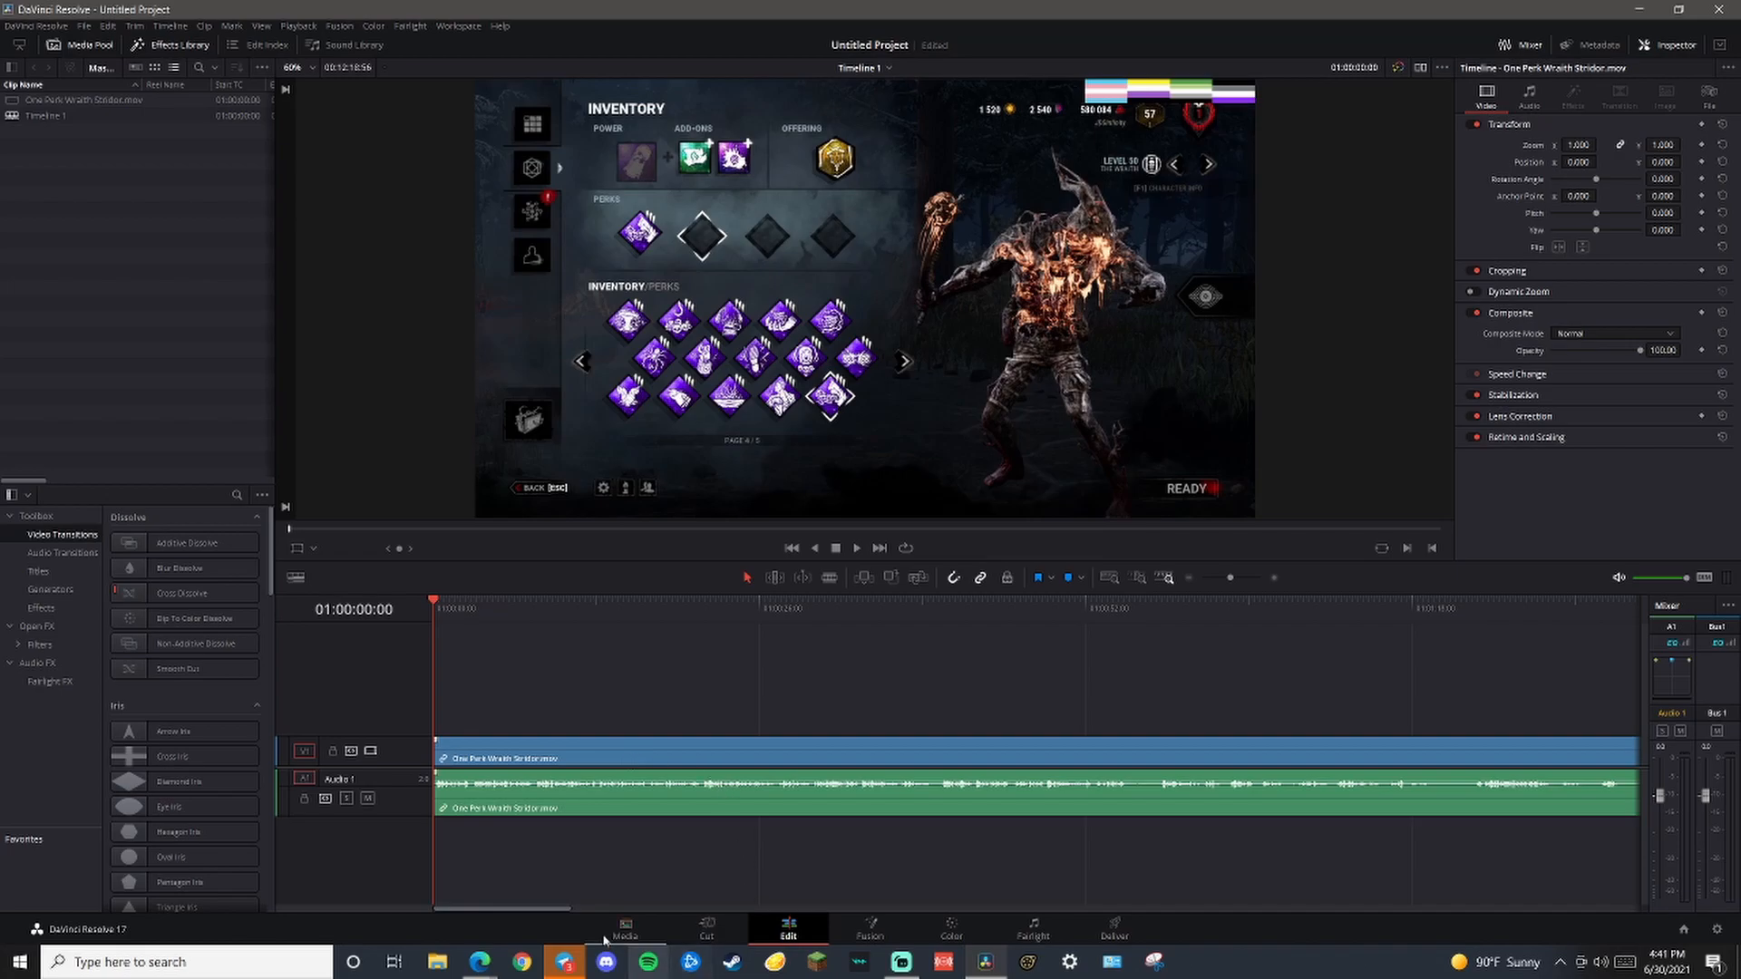
Split the clip and its linked audio at 01:01:19:19 and again a few seconds further along
click(1408, 608)
key(space)
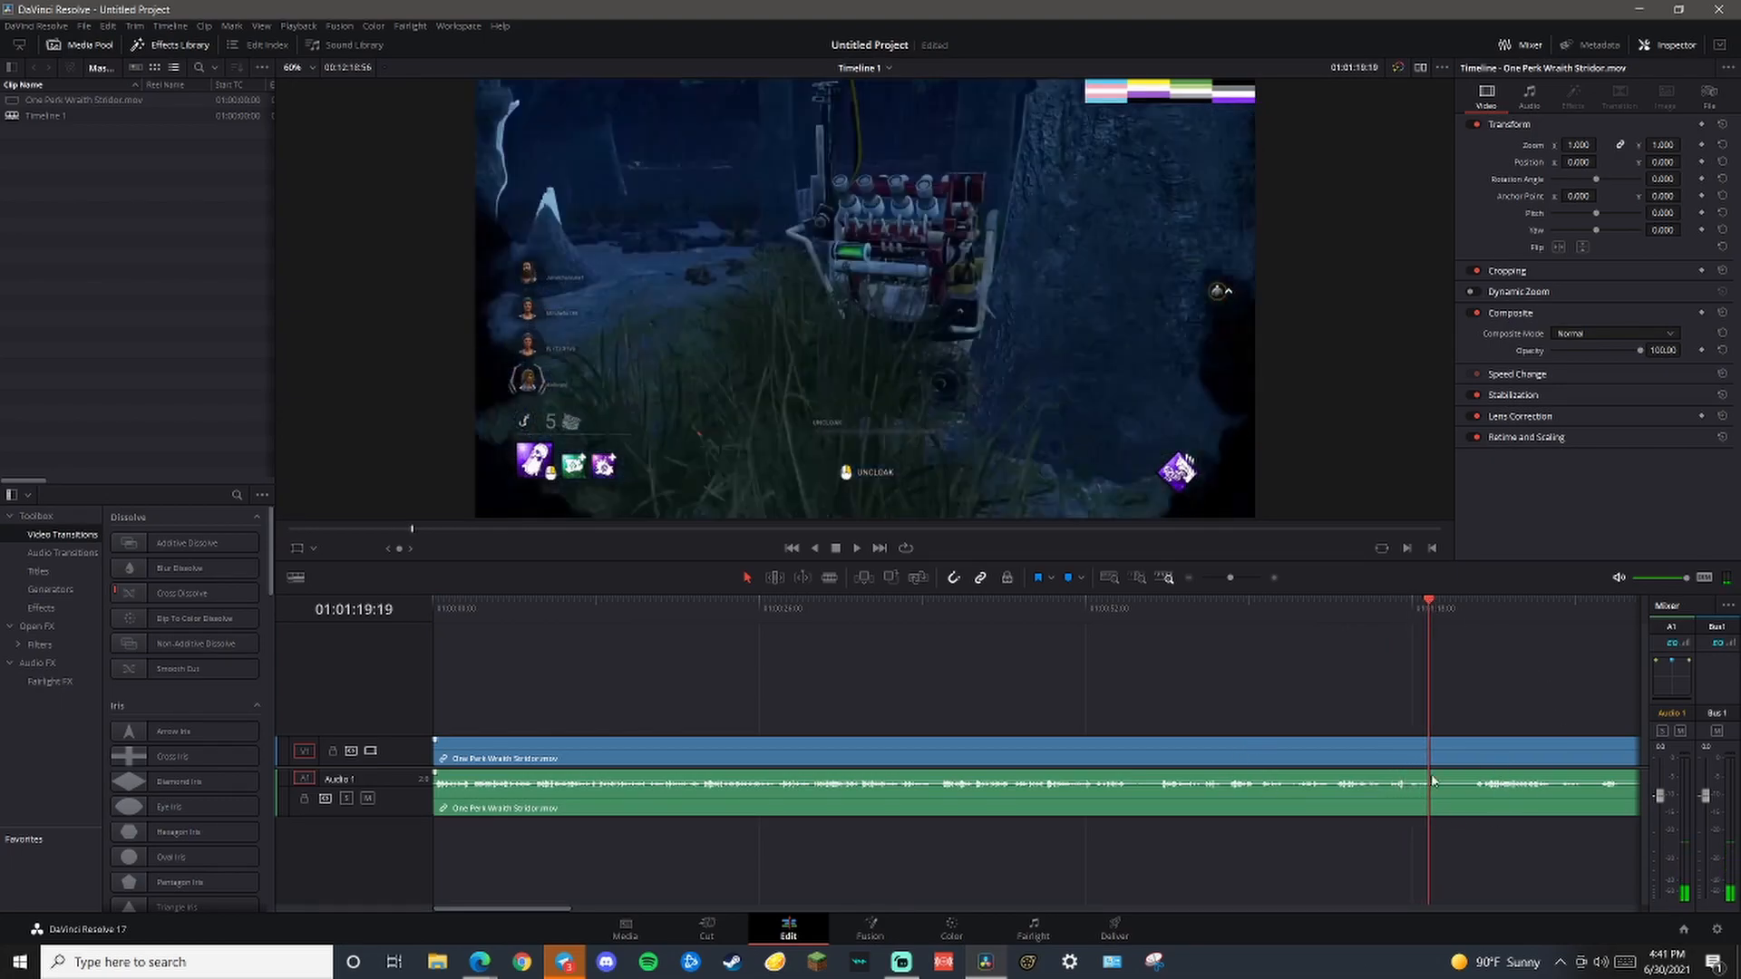
key(ctrl+b)
click(1463, 604)
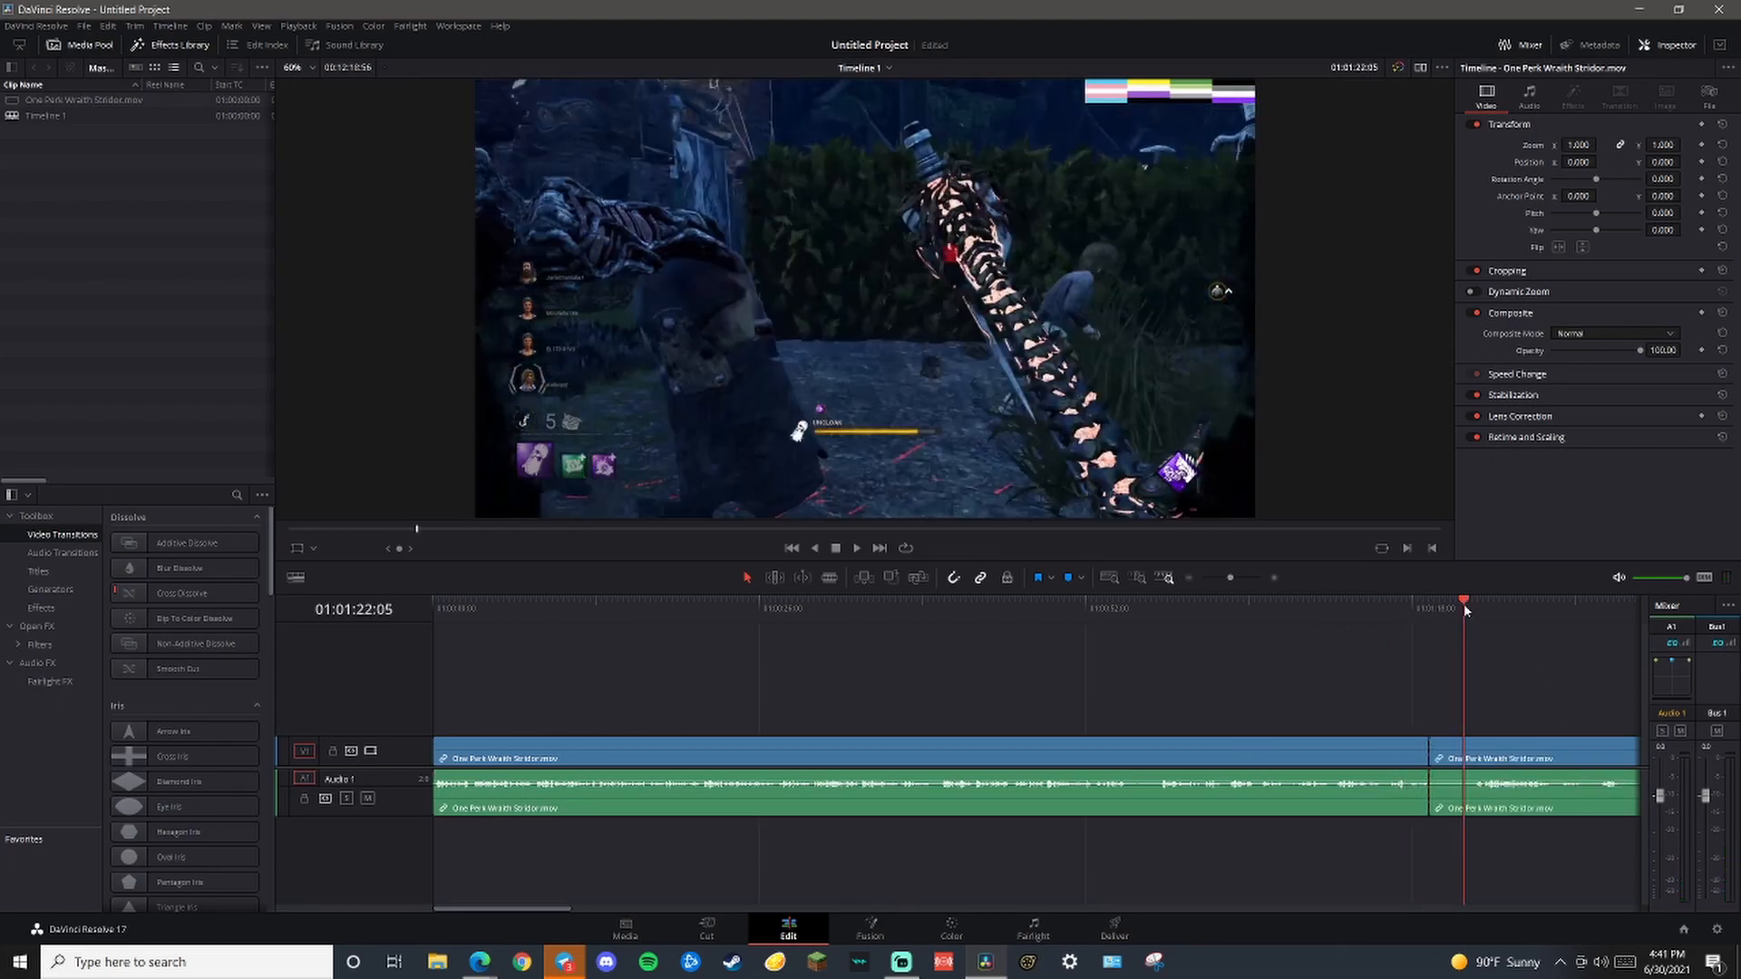
click(1476, 605)
key(ctrl+b)
Delete the short segment between the two splits and close the gap so the remaining clips meet at 01:01:19:19
click(1462, 799)
key(Delete)
click(1455, 767)
key(Delete)
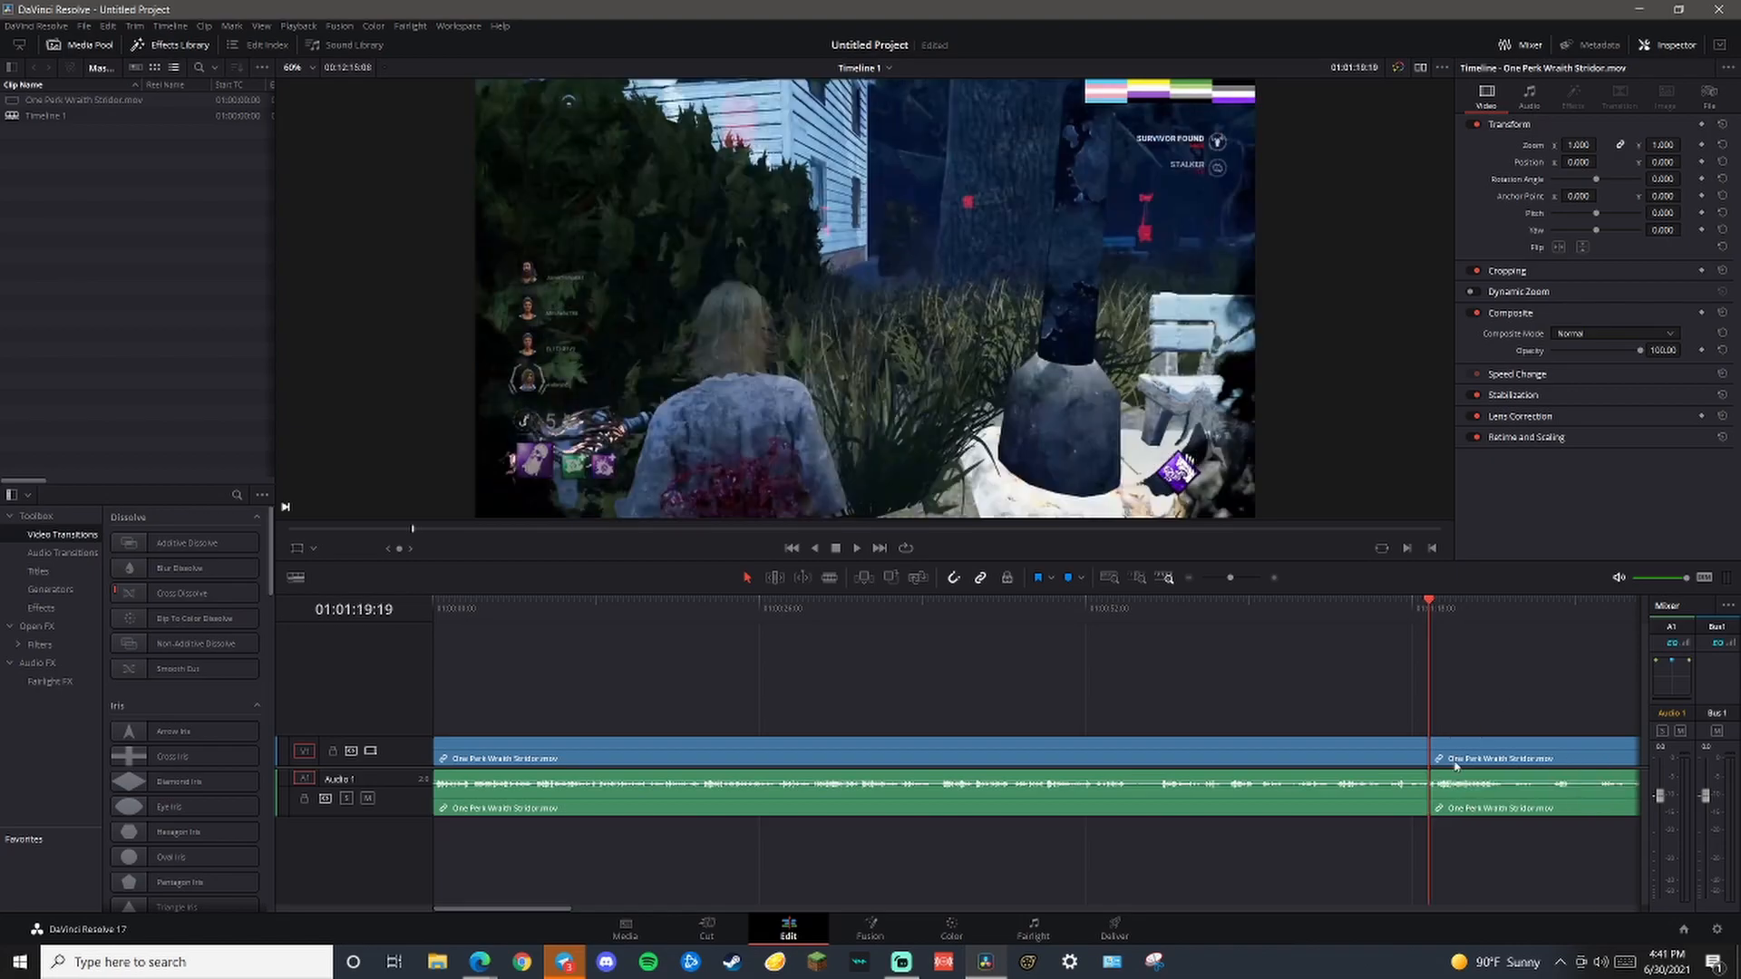
Browse the video transitions and apply the Circles Fusion transition to the cut at 01:01:19:19
drag(549, 909, 614, 916)
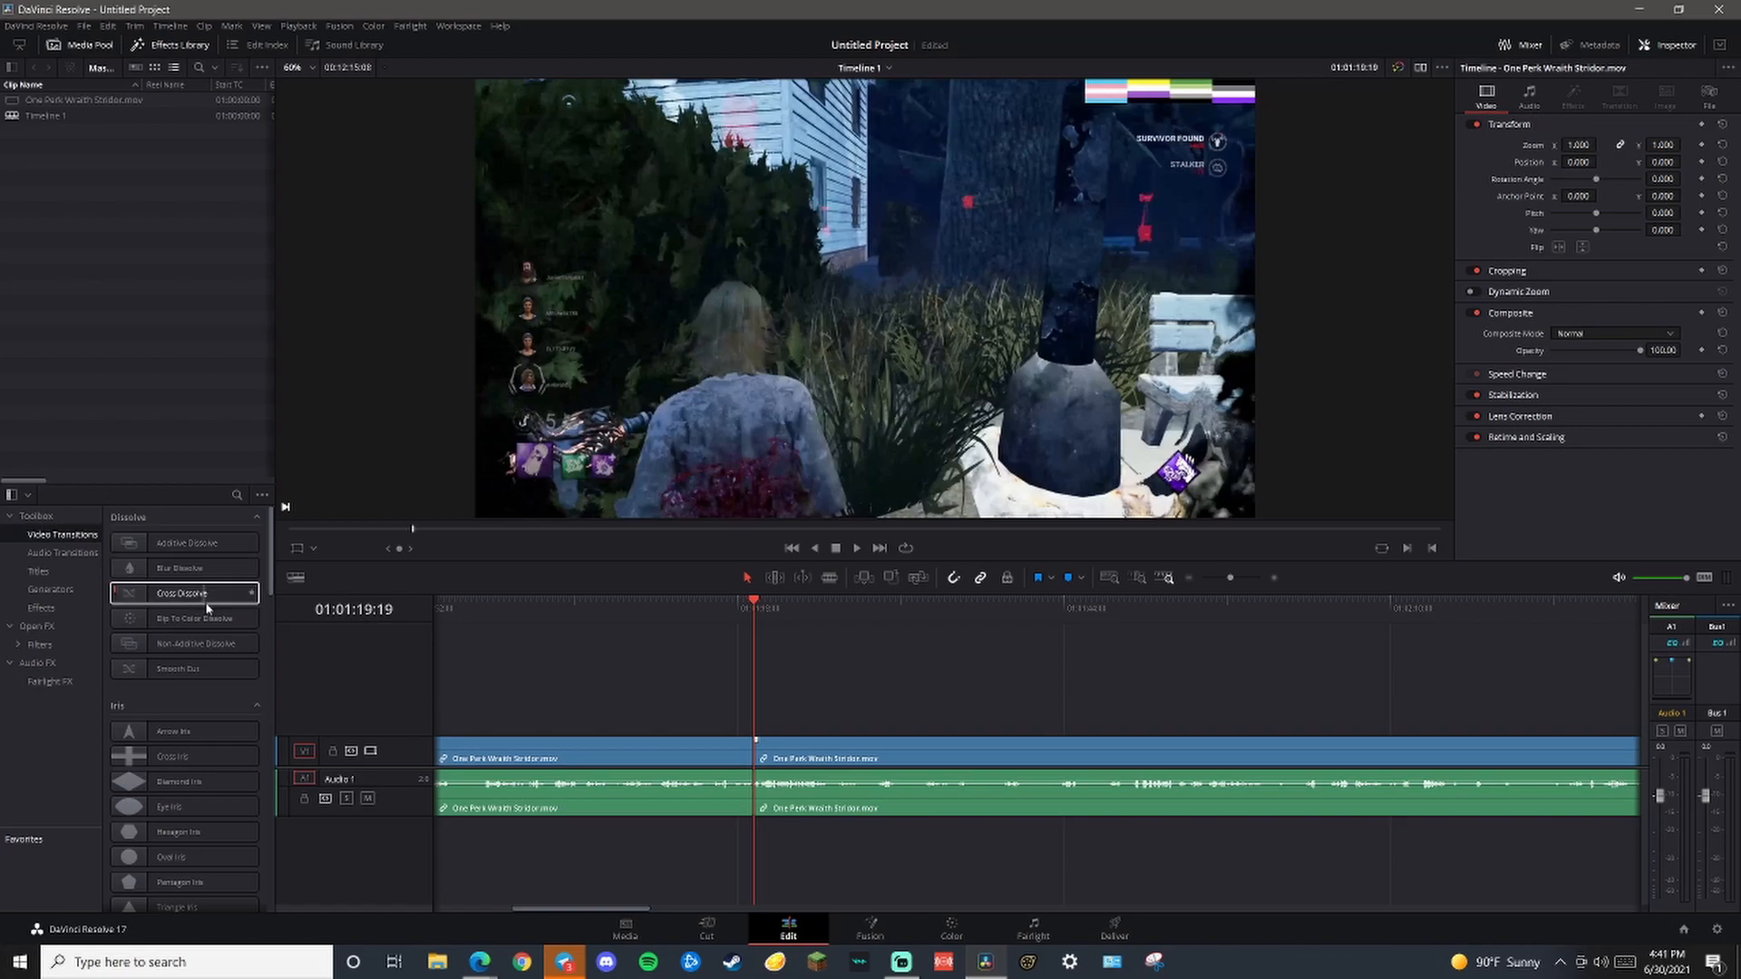
scroll(192, 683, down, 4)
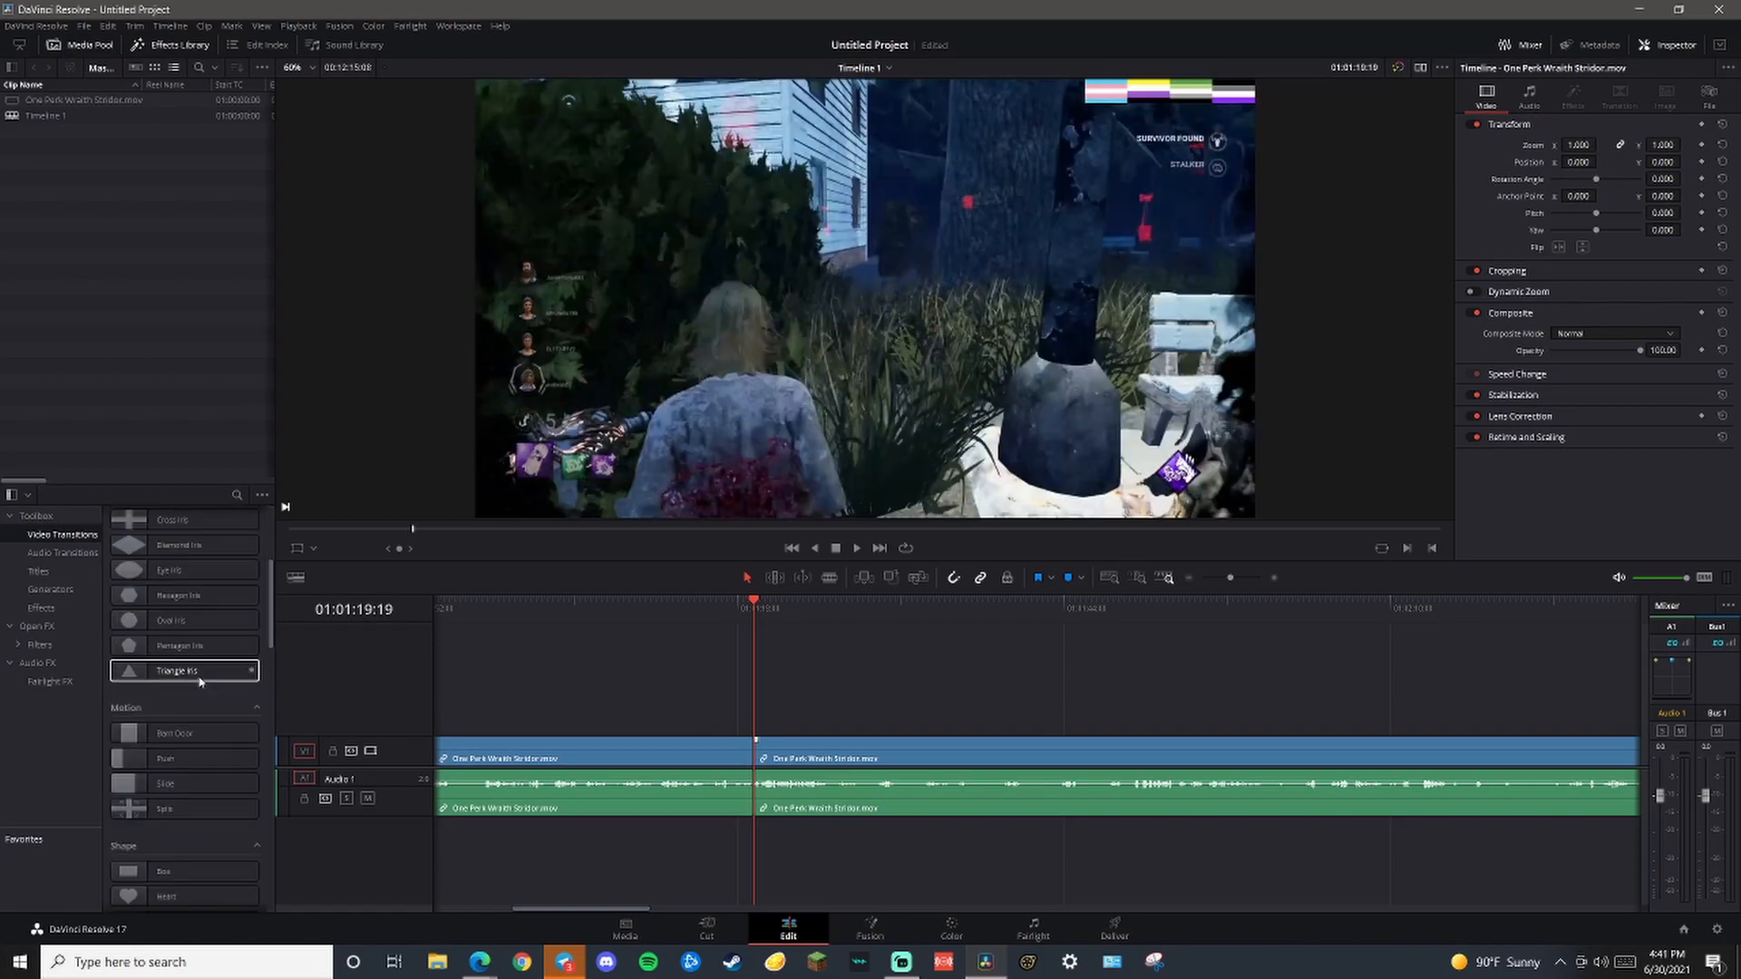
scroll(200, 681, down, 2)
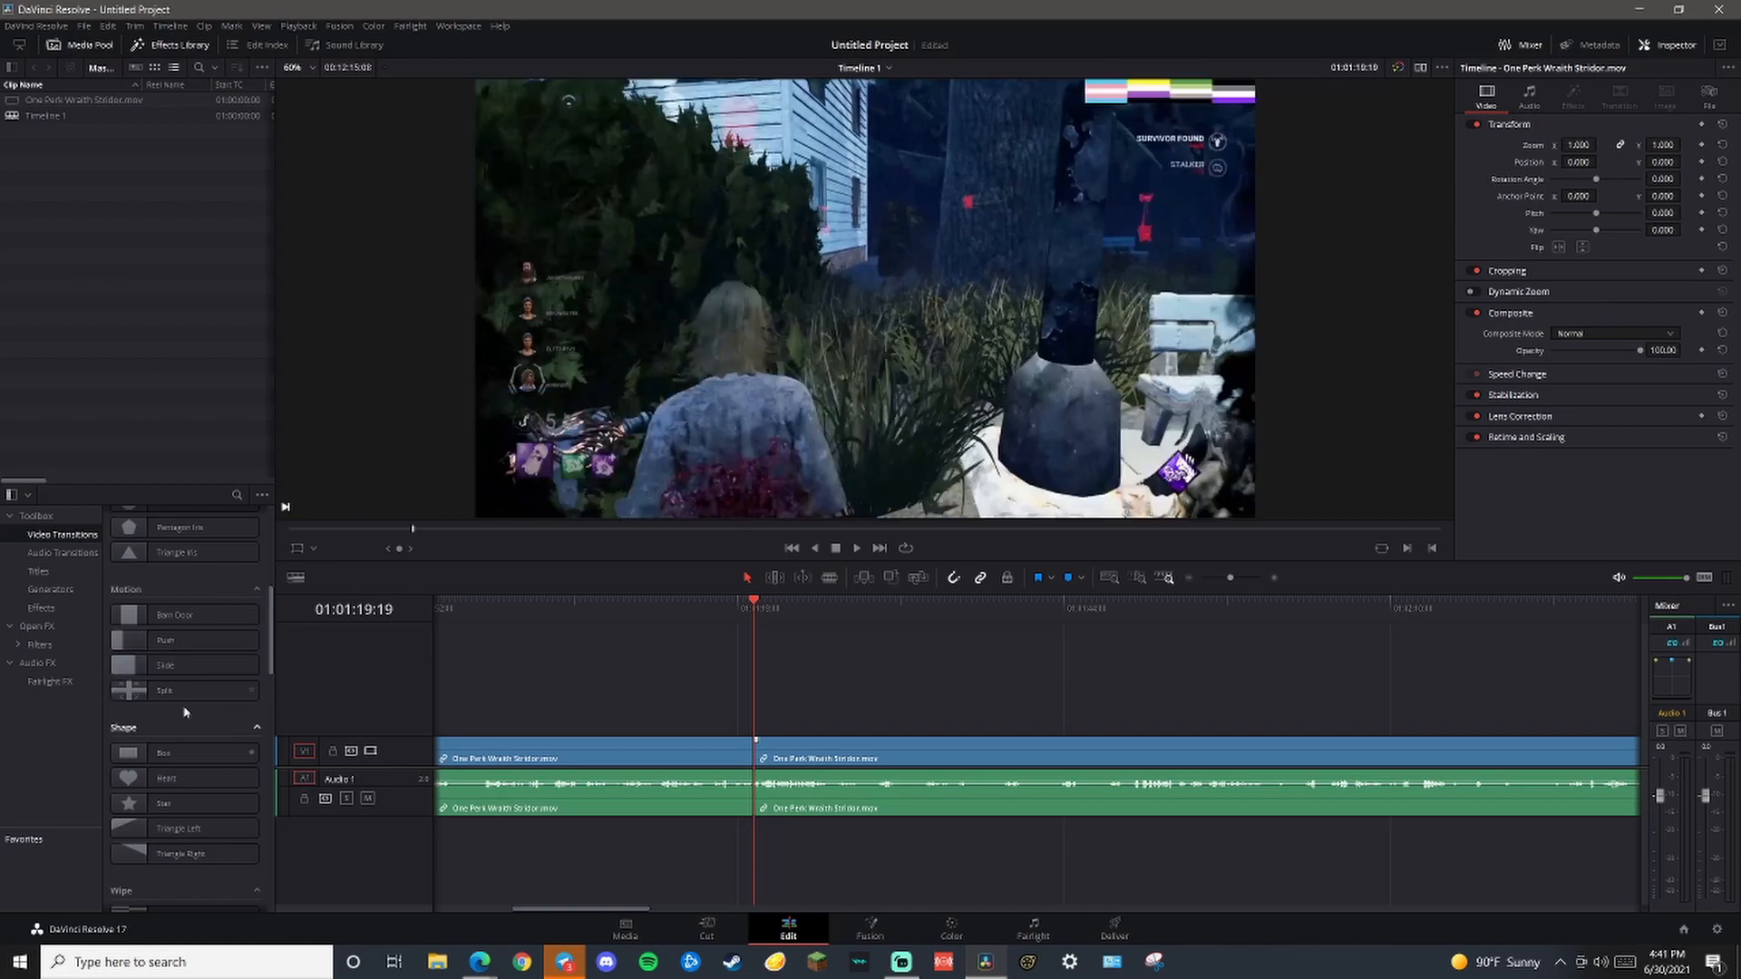
scroll(210, 744, down, 1)
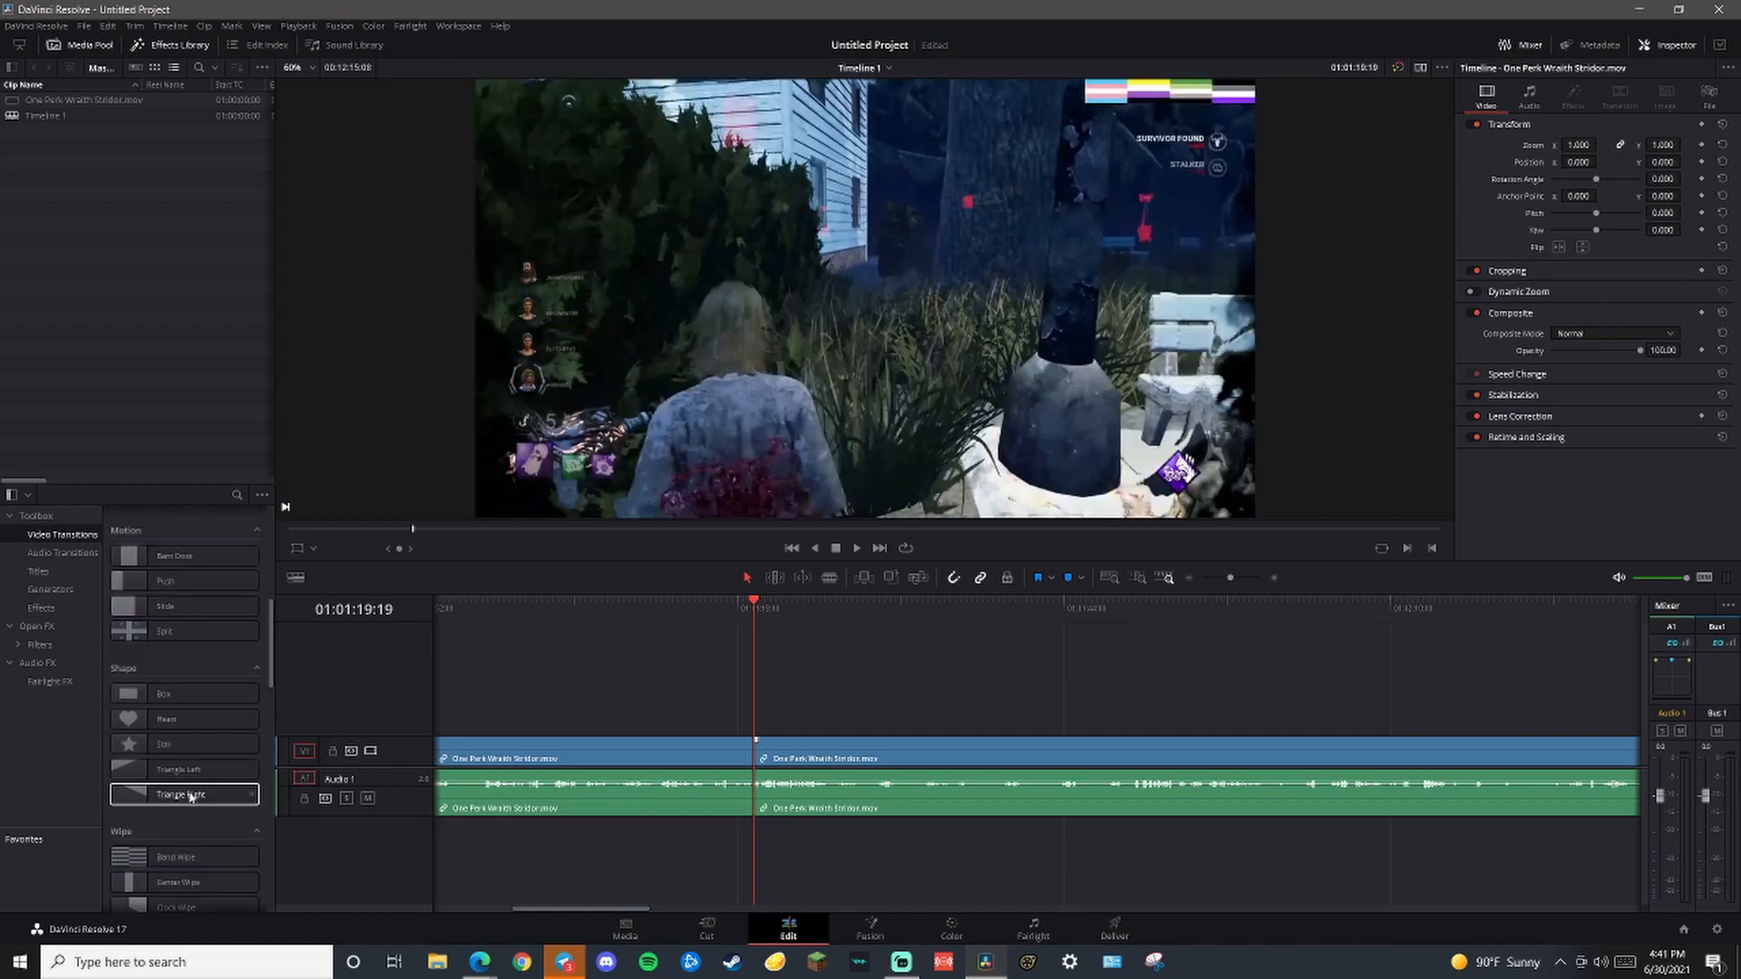
scroll(222, 778, down, 7)
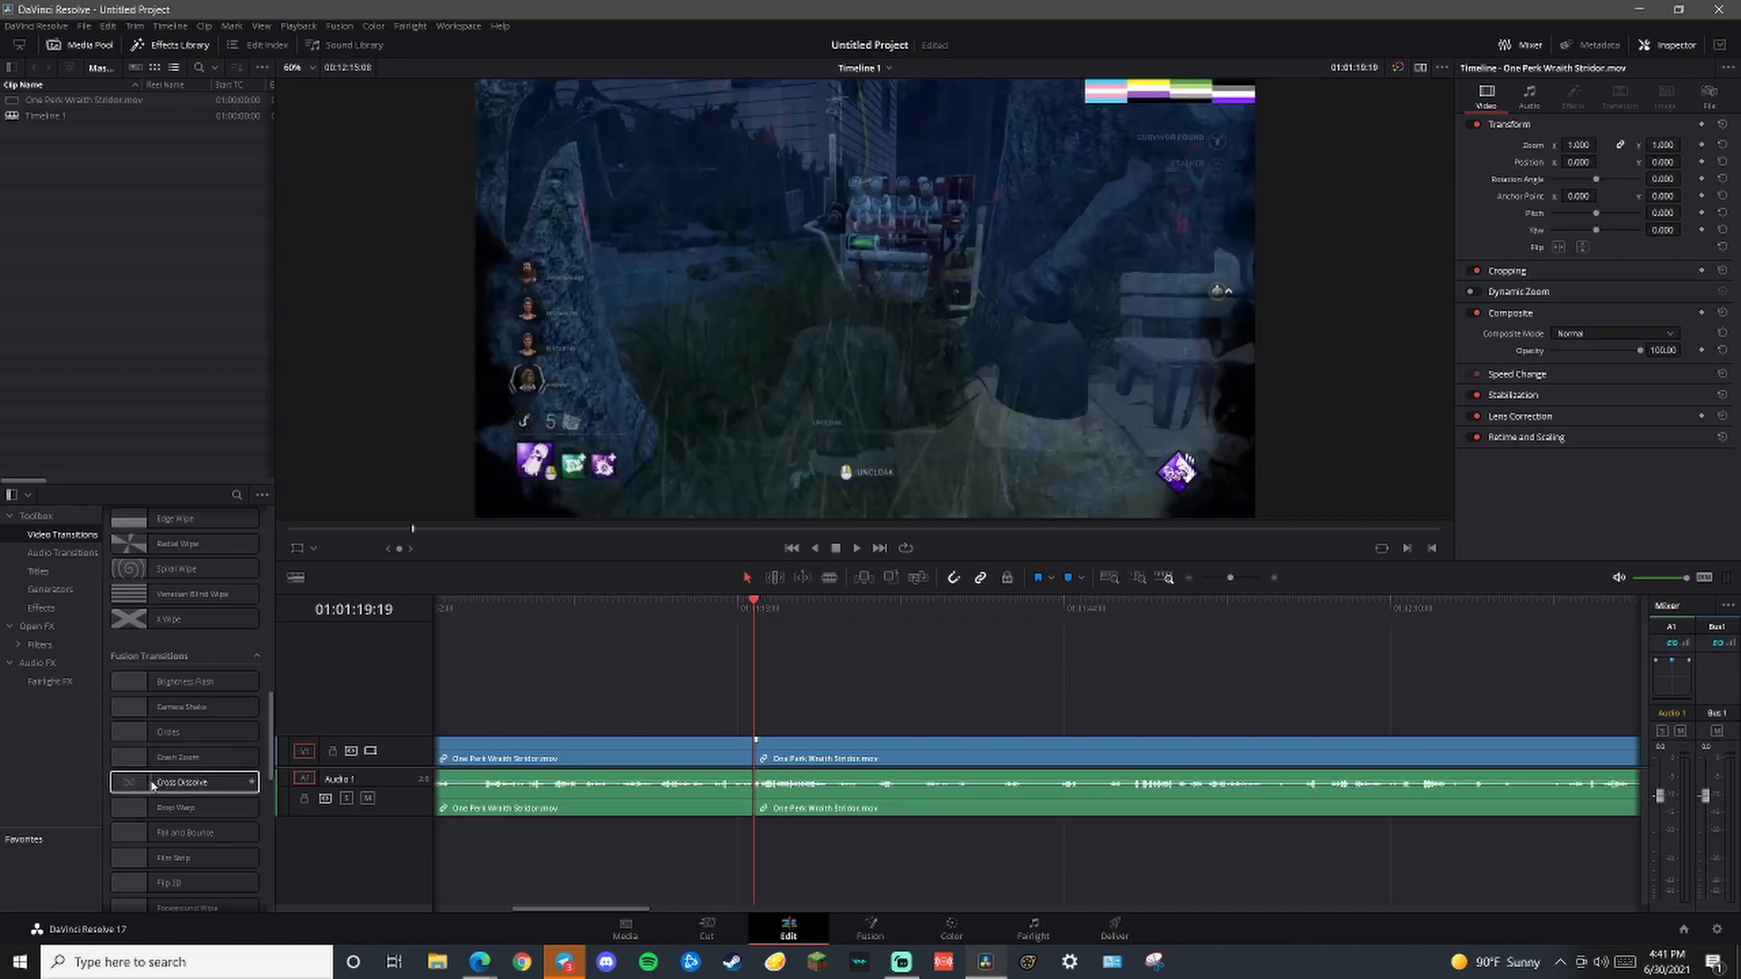
drag(158, 785, 942, 760)
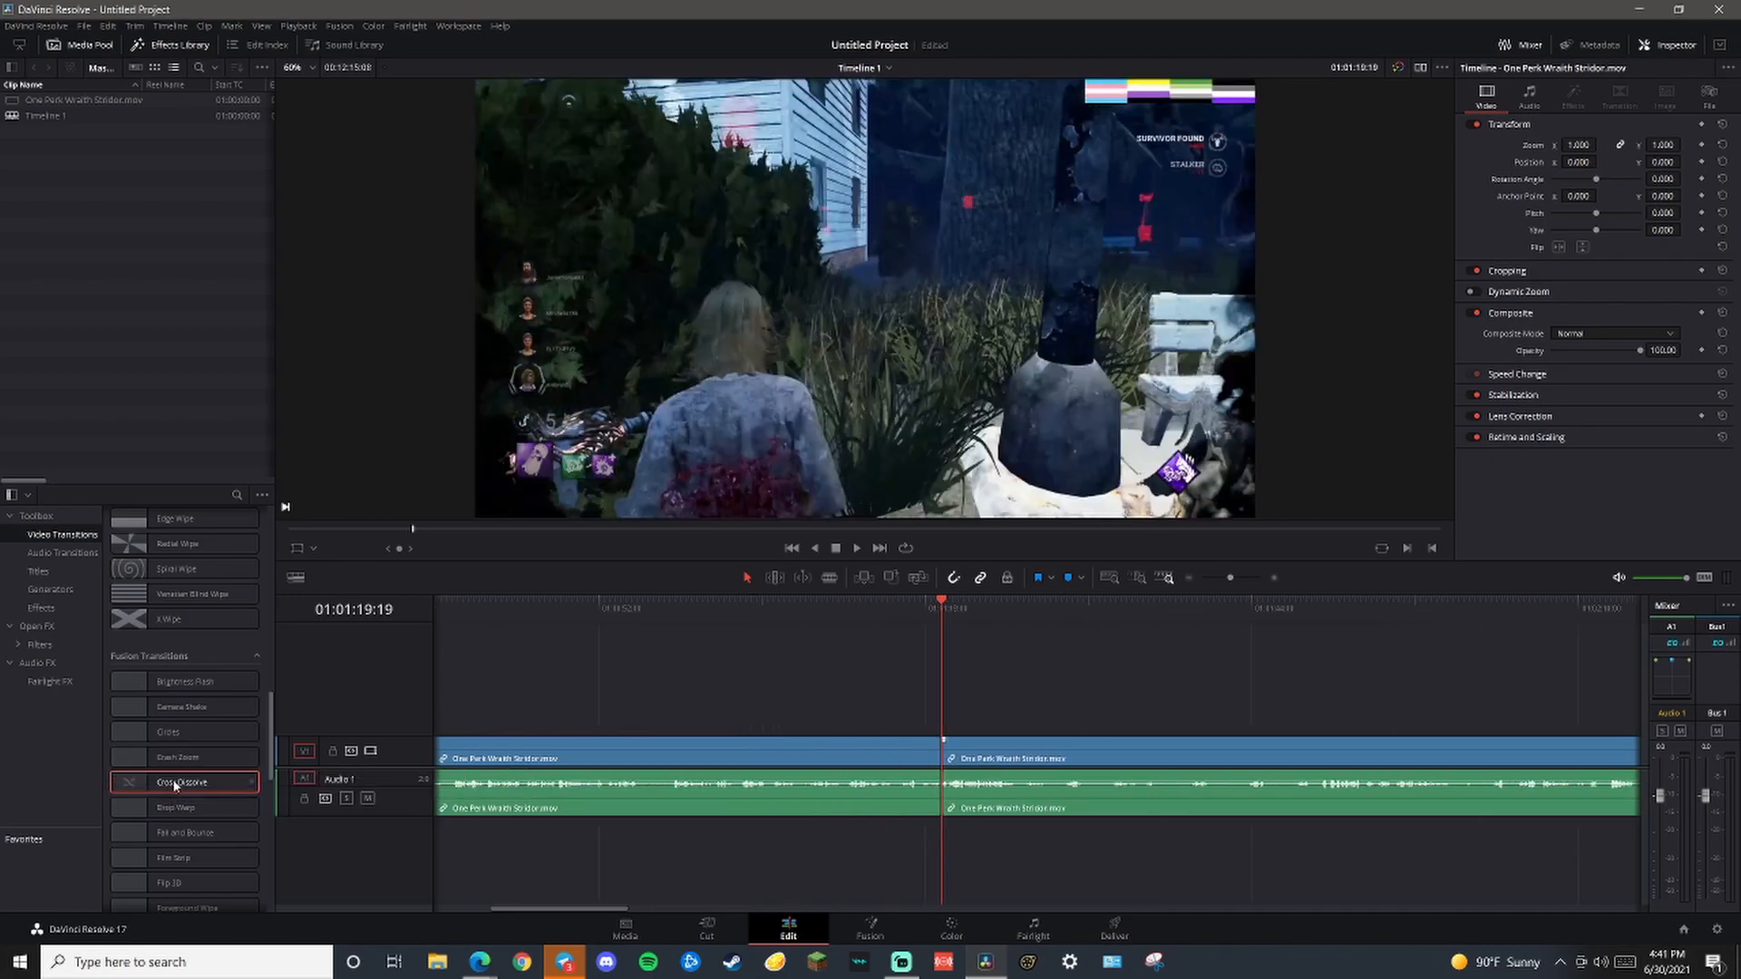
Play the timeline across the cut to preview the Circles transition
drag(931, 609, 921, 619)
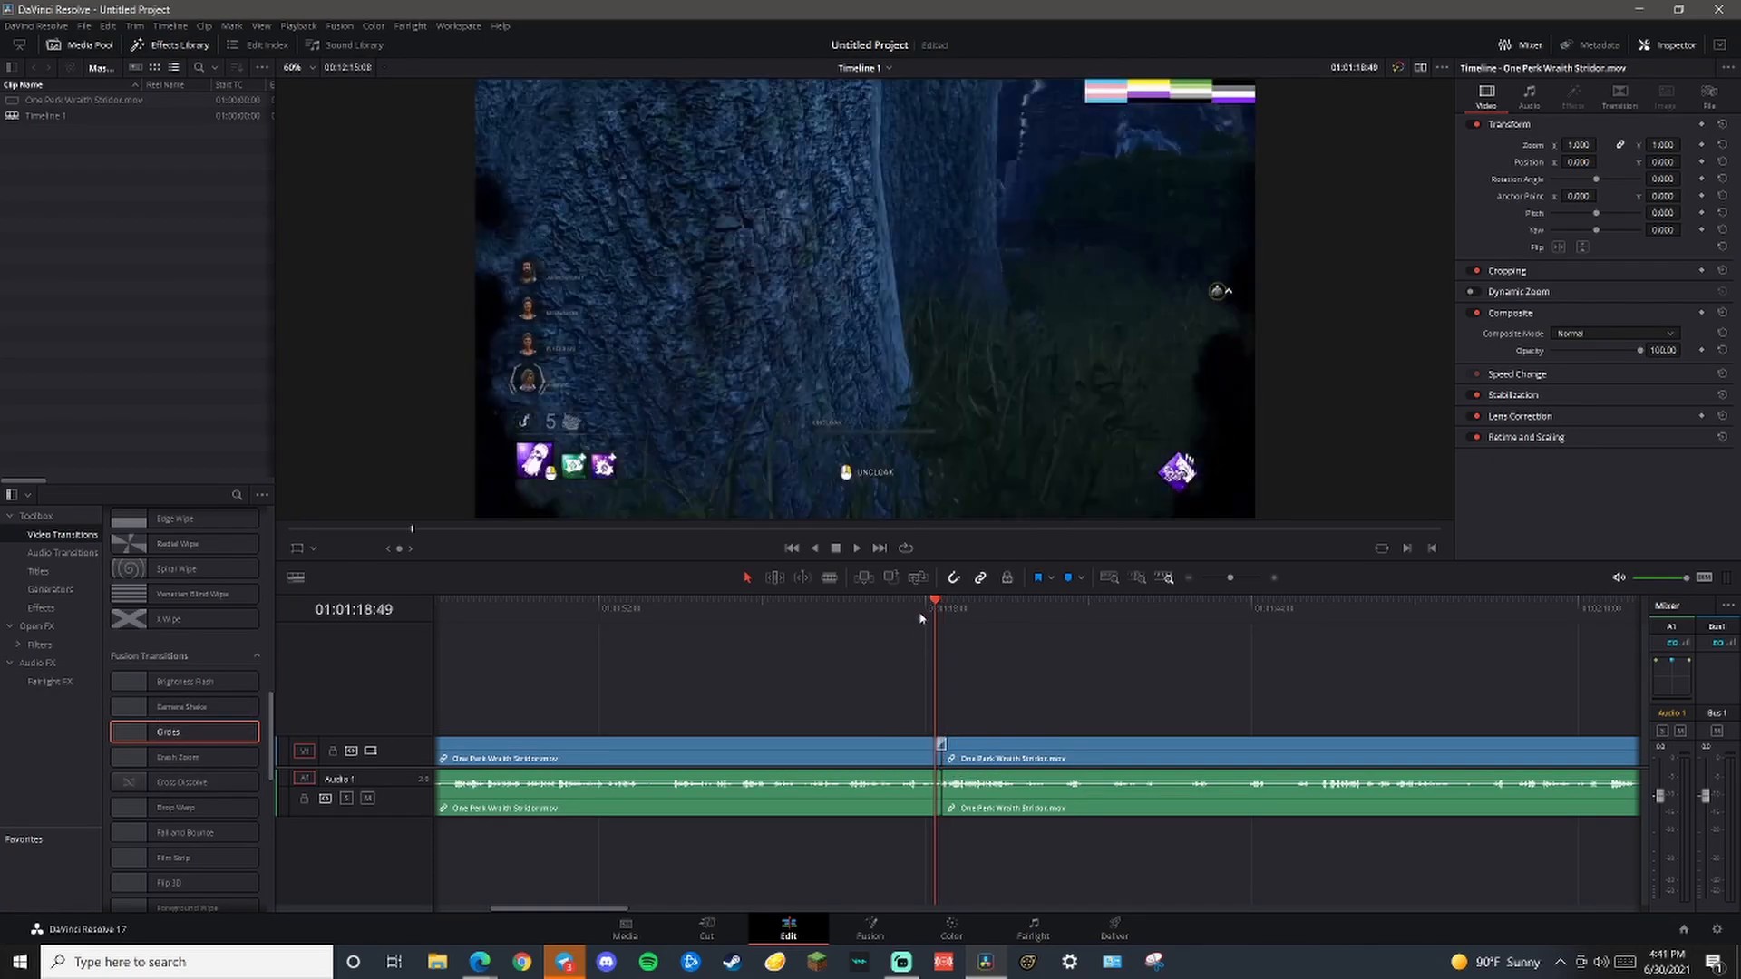
key(space)
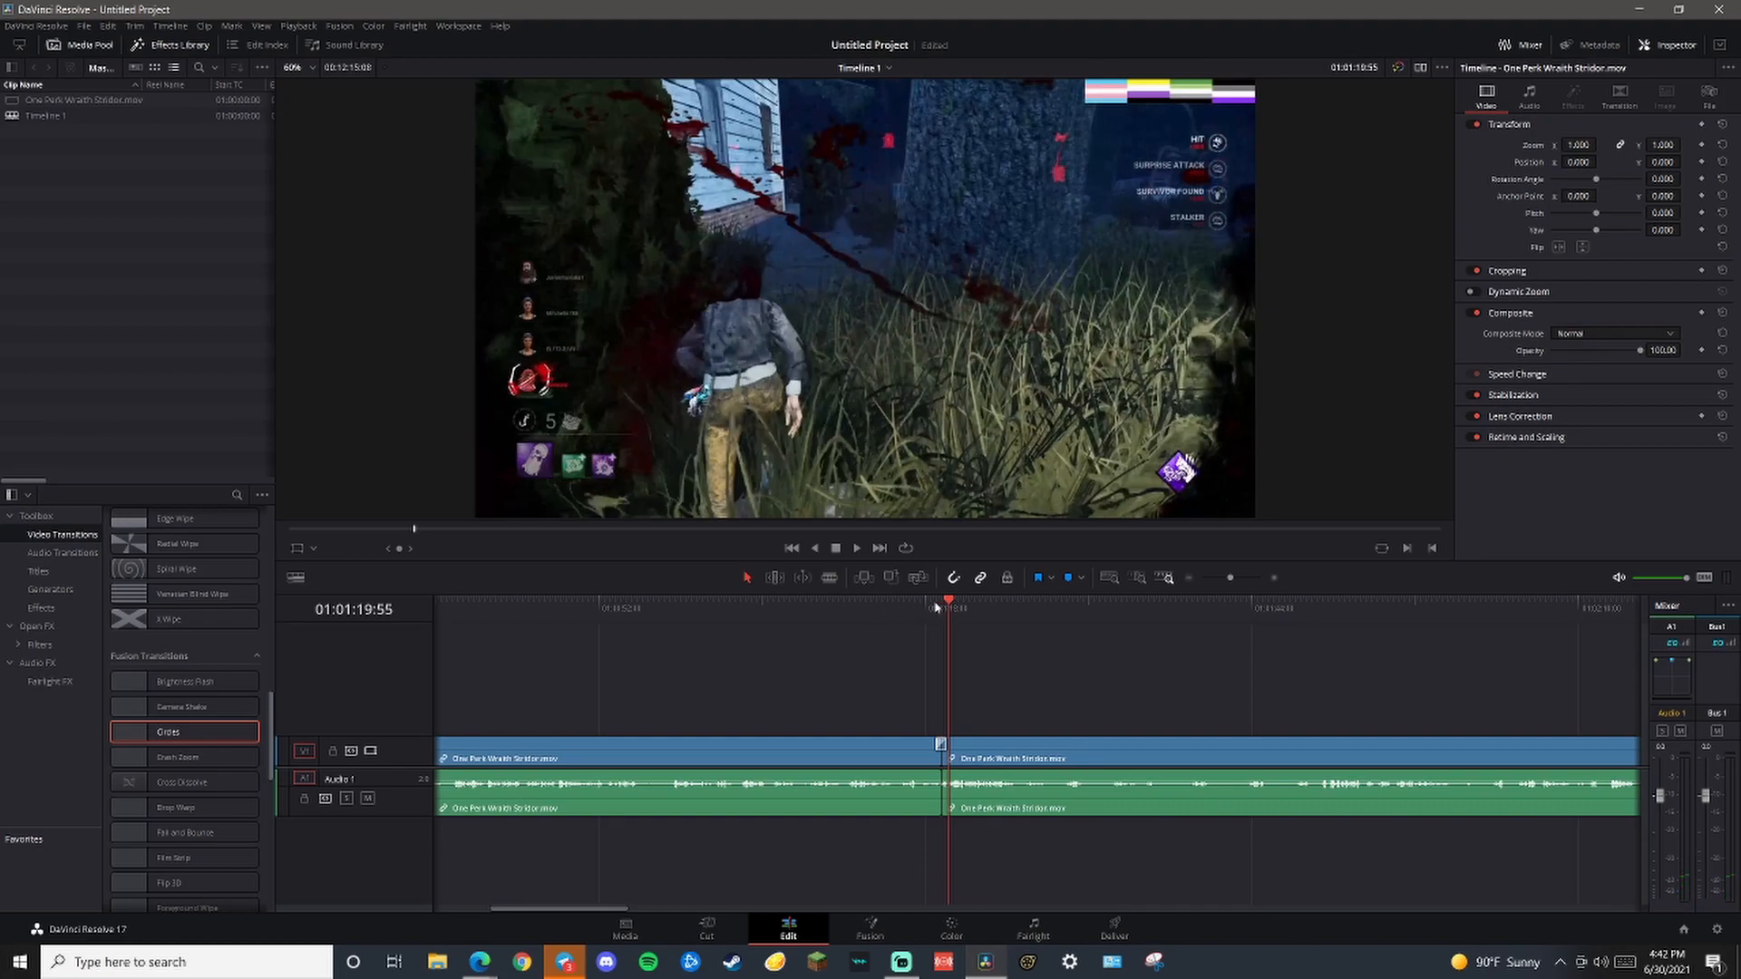
click(933, 607)
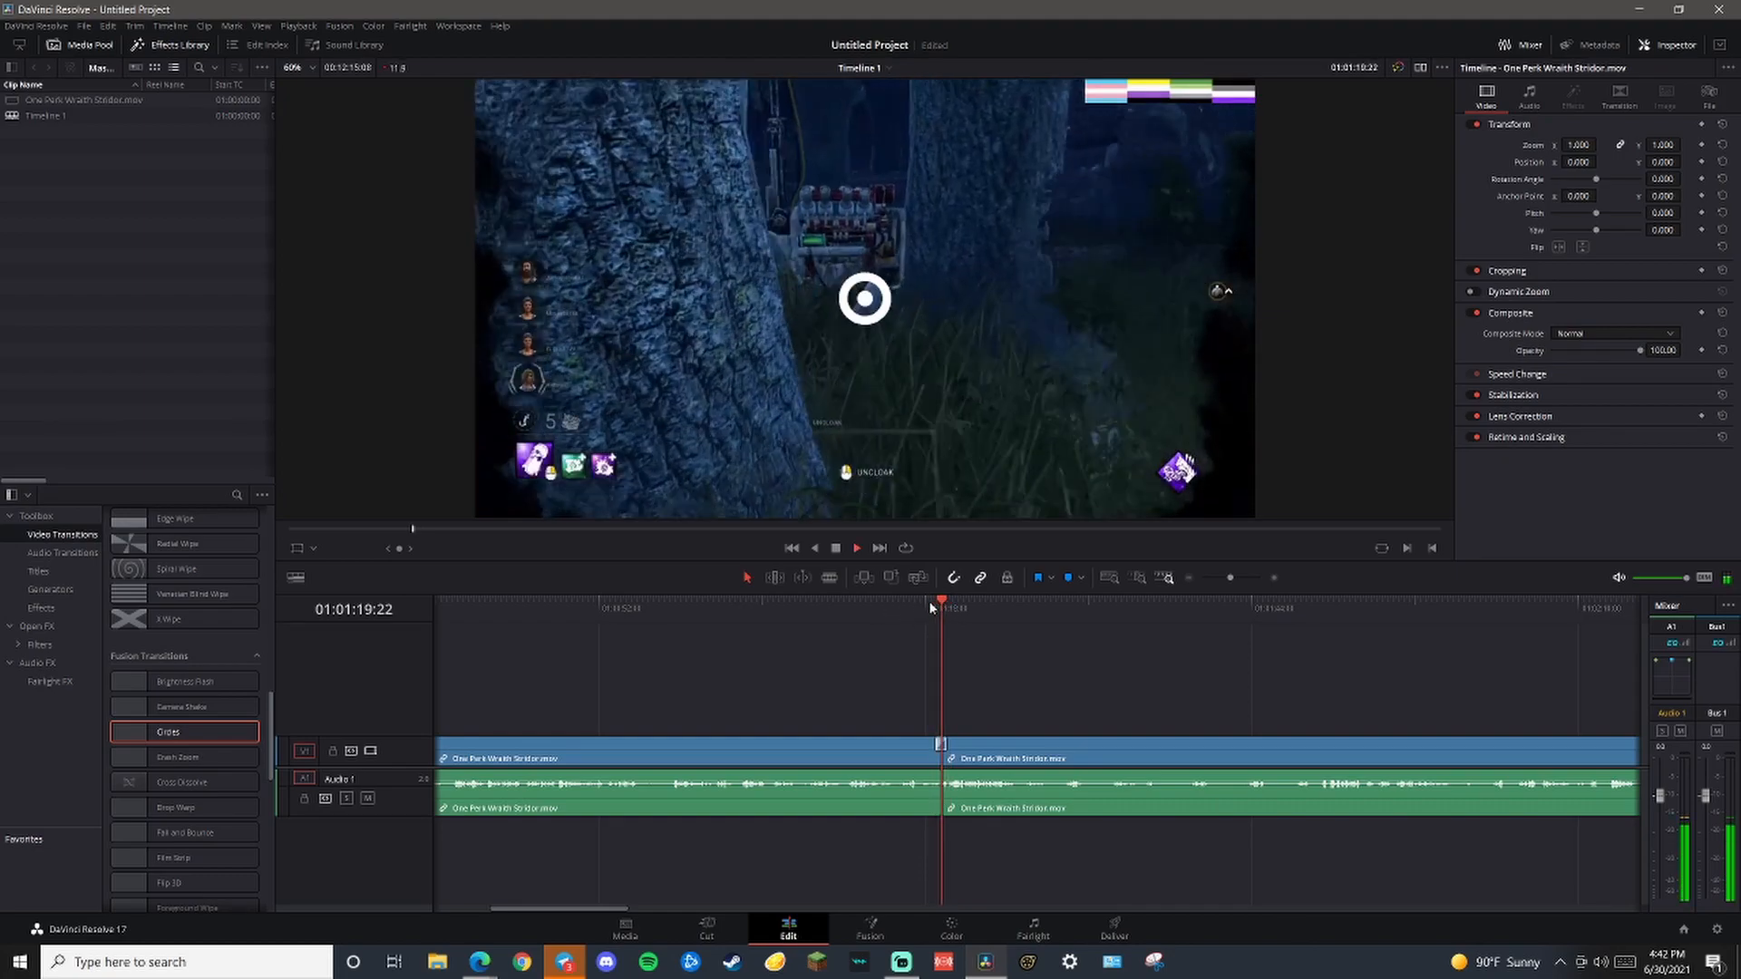
key(space)
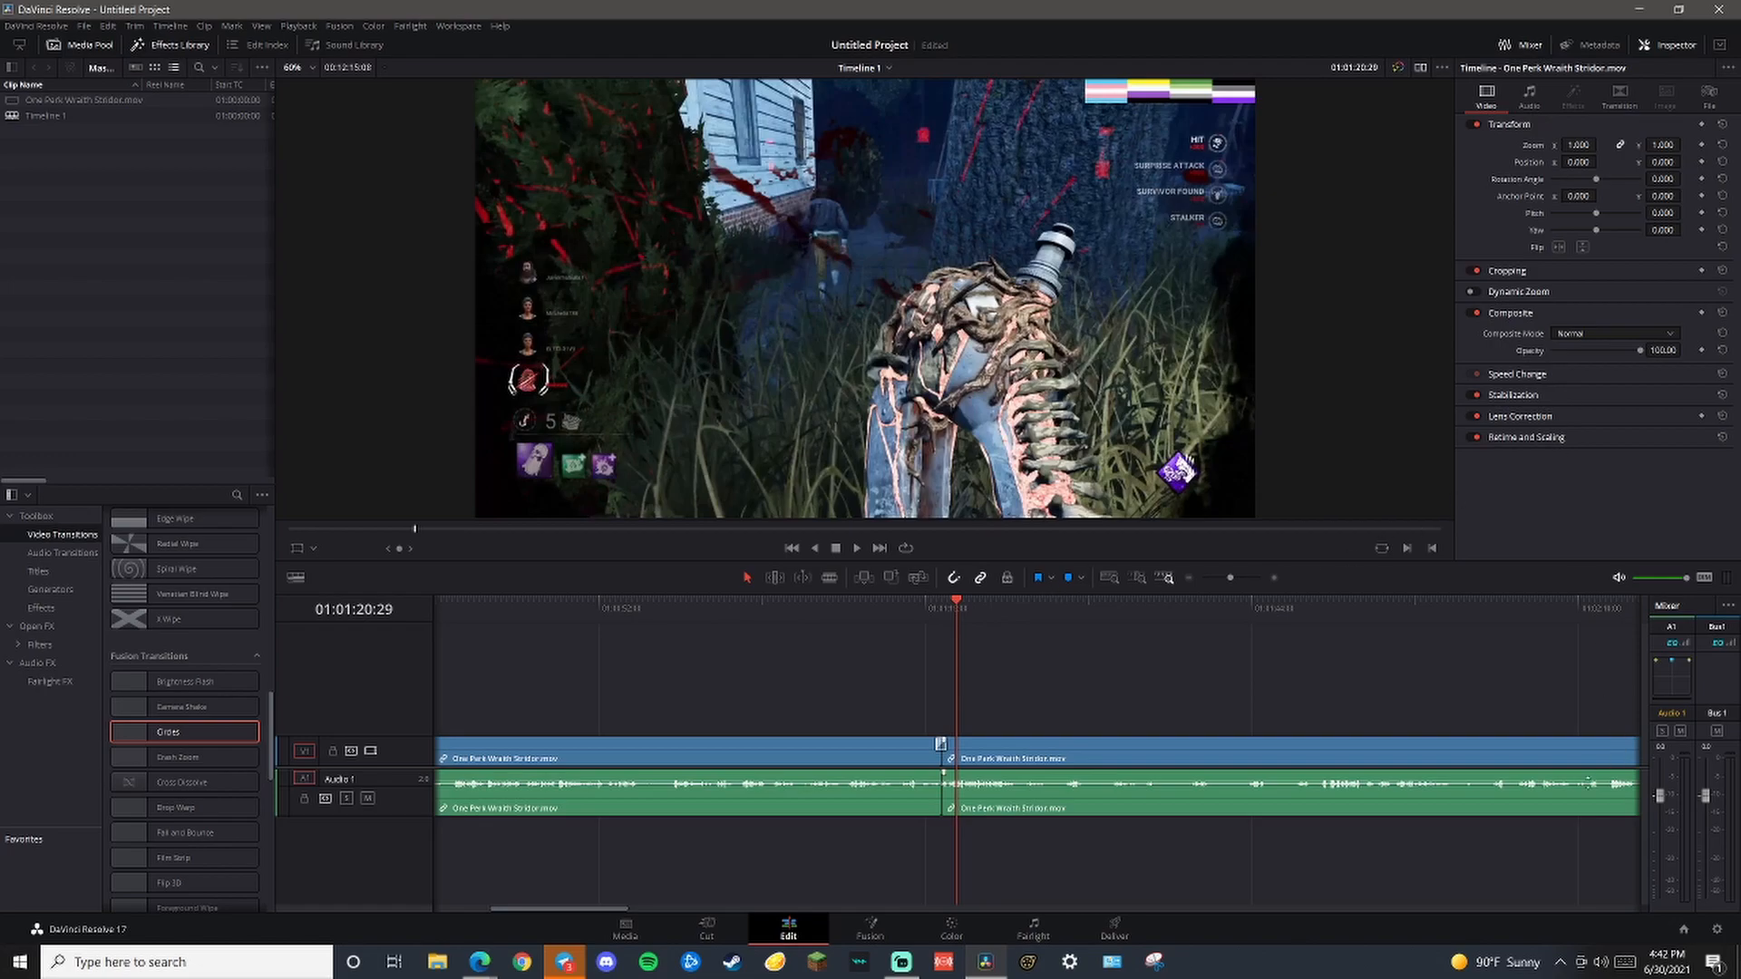
Lower the audio volume of the clip after the cut to -63.28 and play across the cut
click(1531, 98)
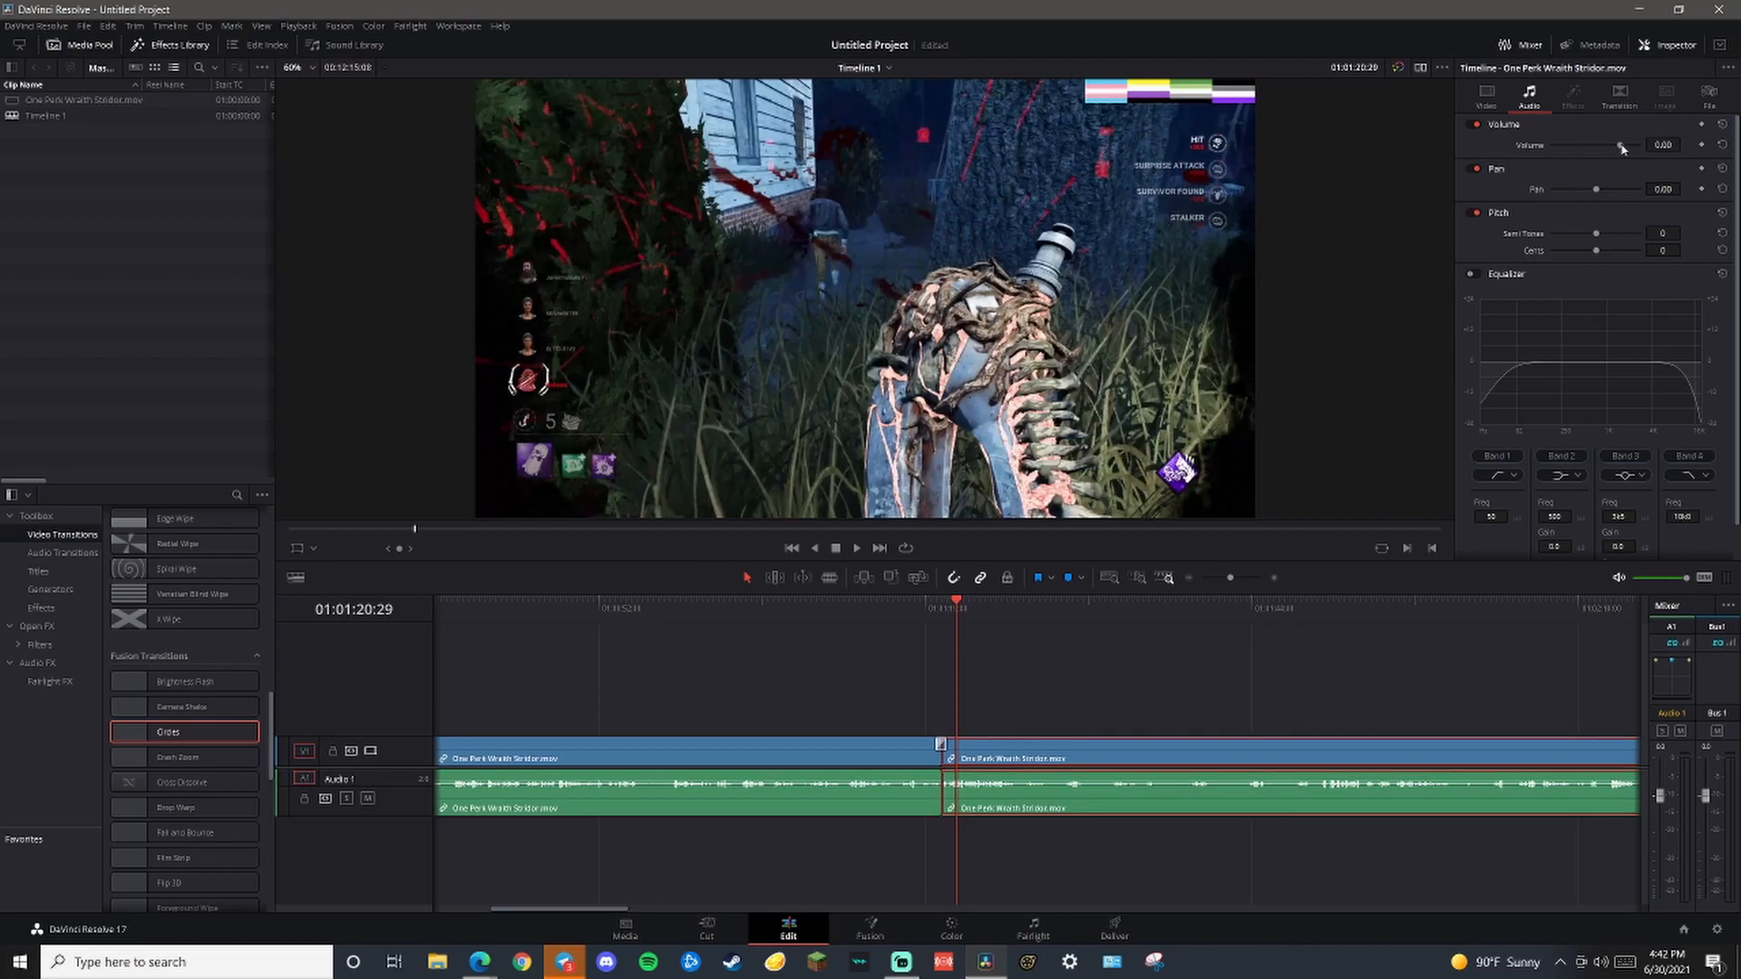
drag(1627, 143, 1578, 147)
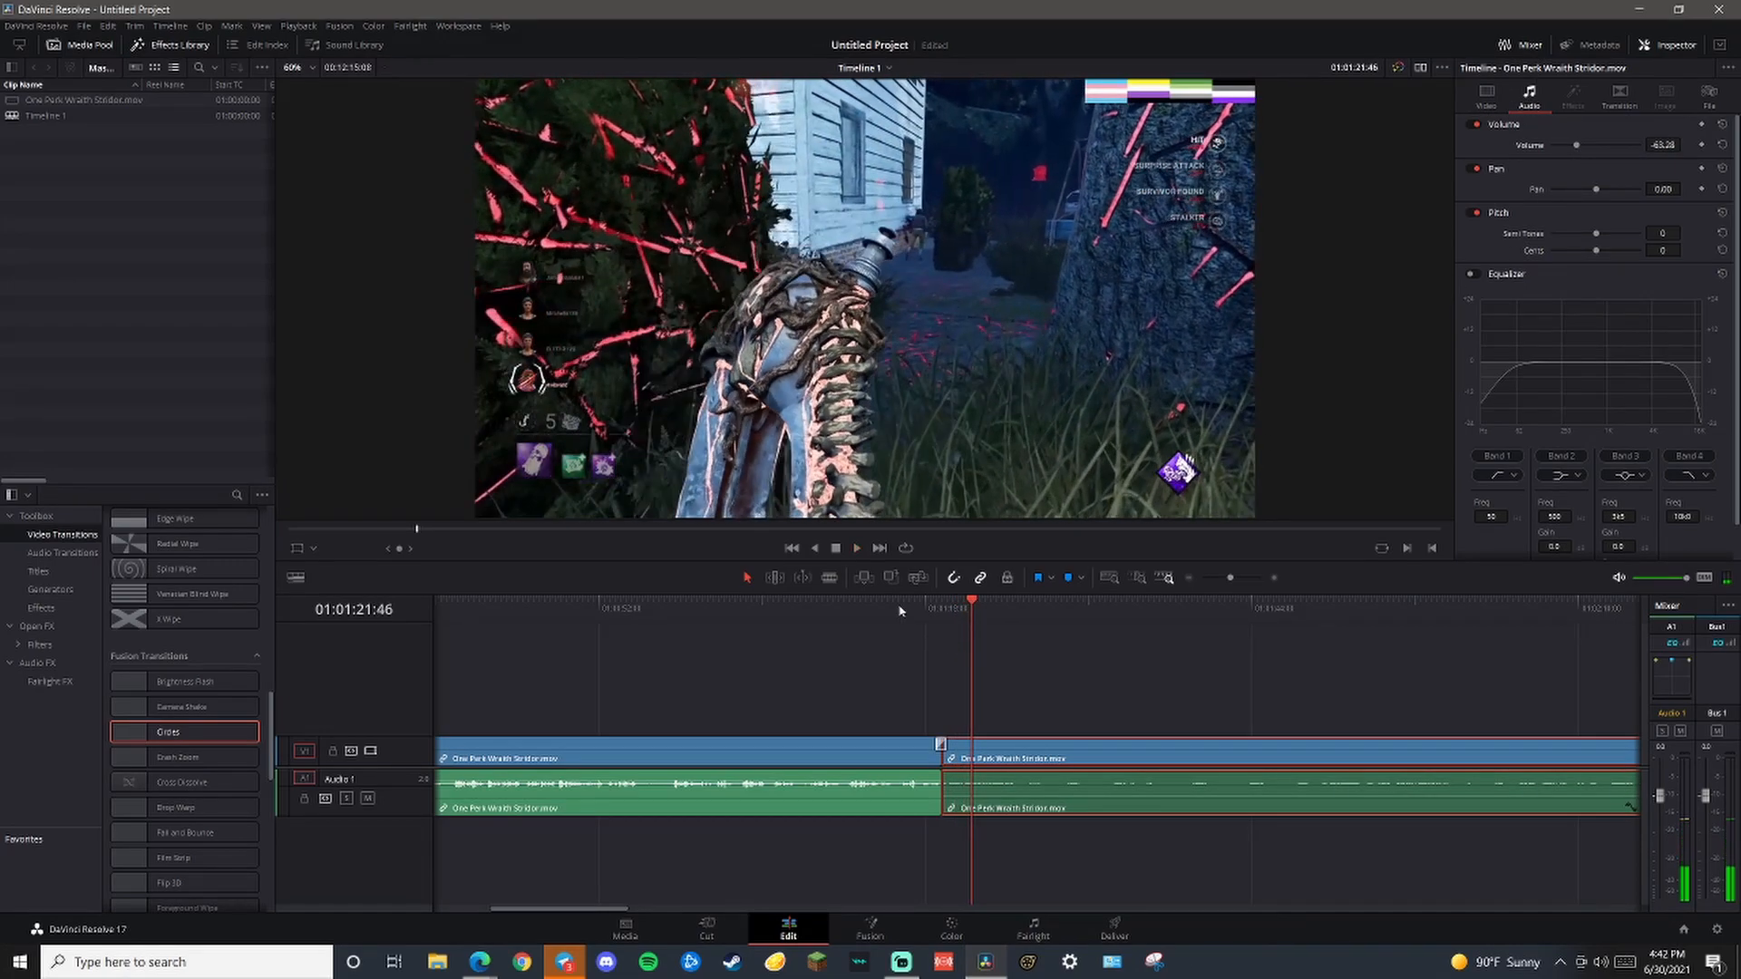
click(902, 608)
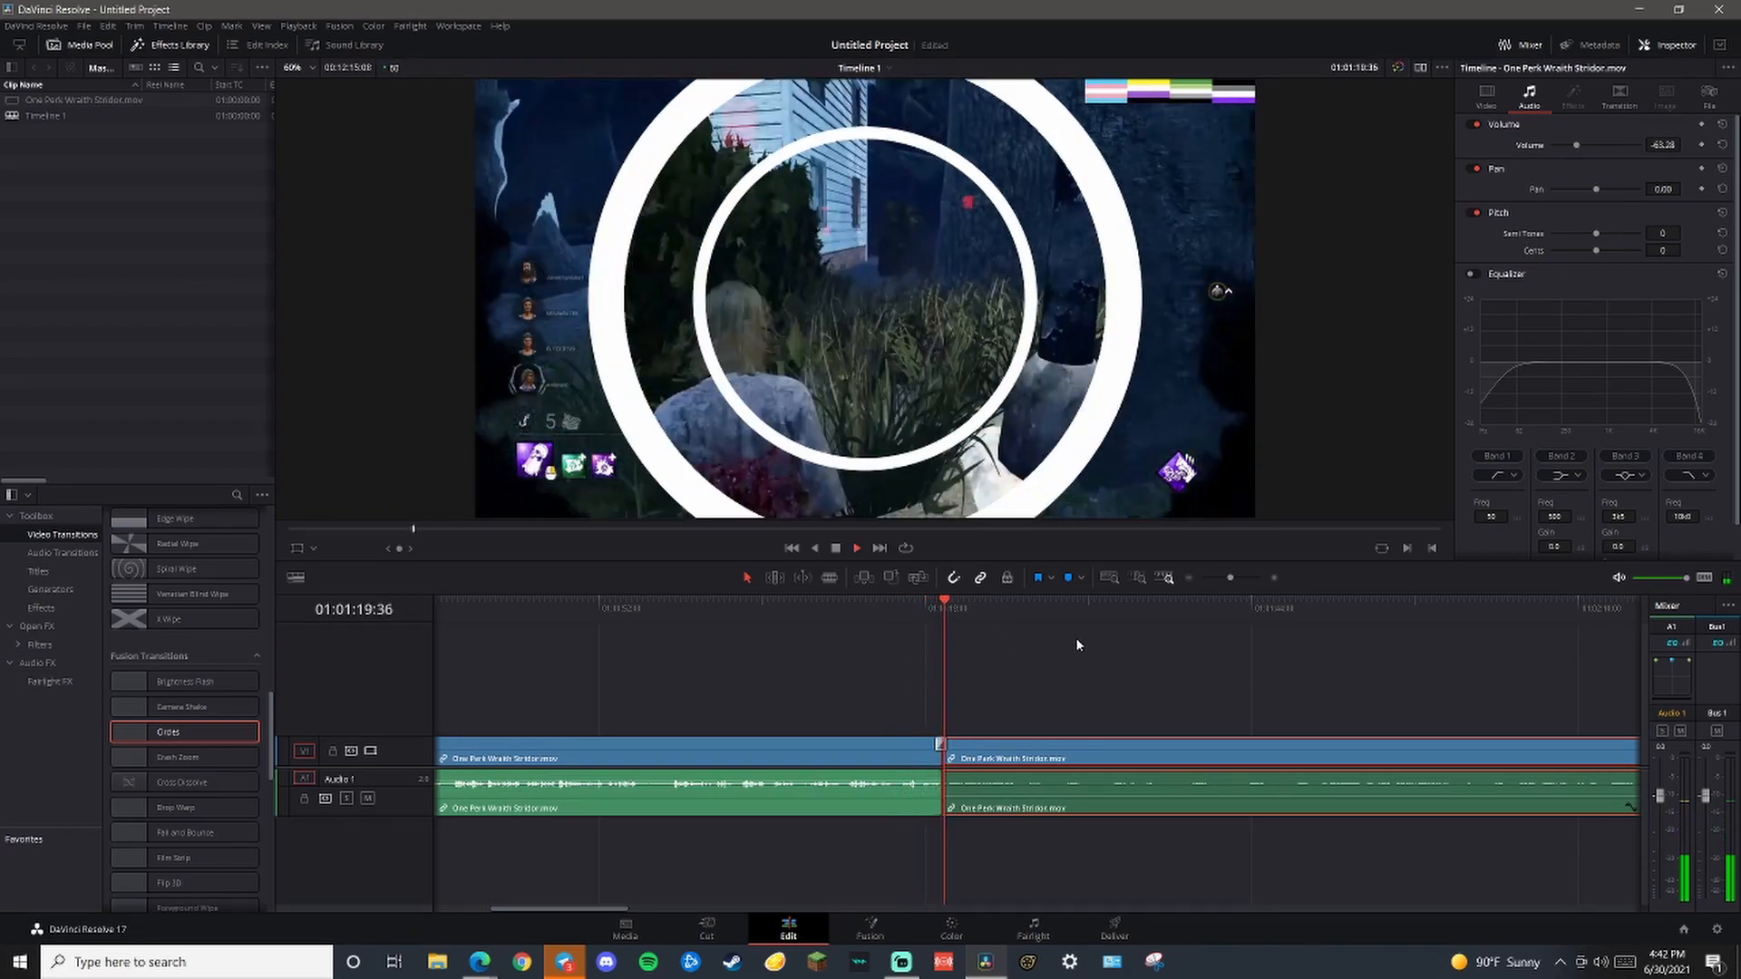
key(space)
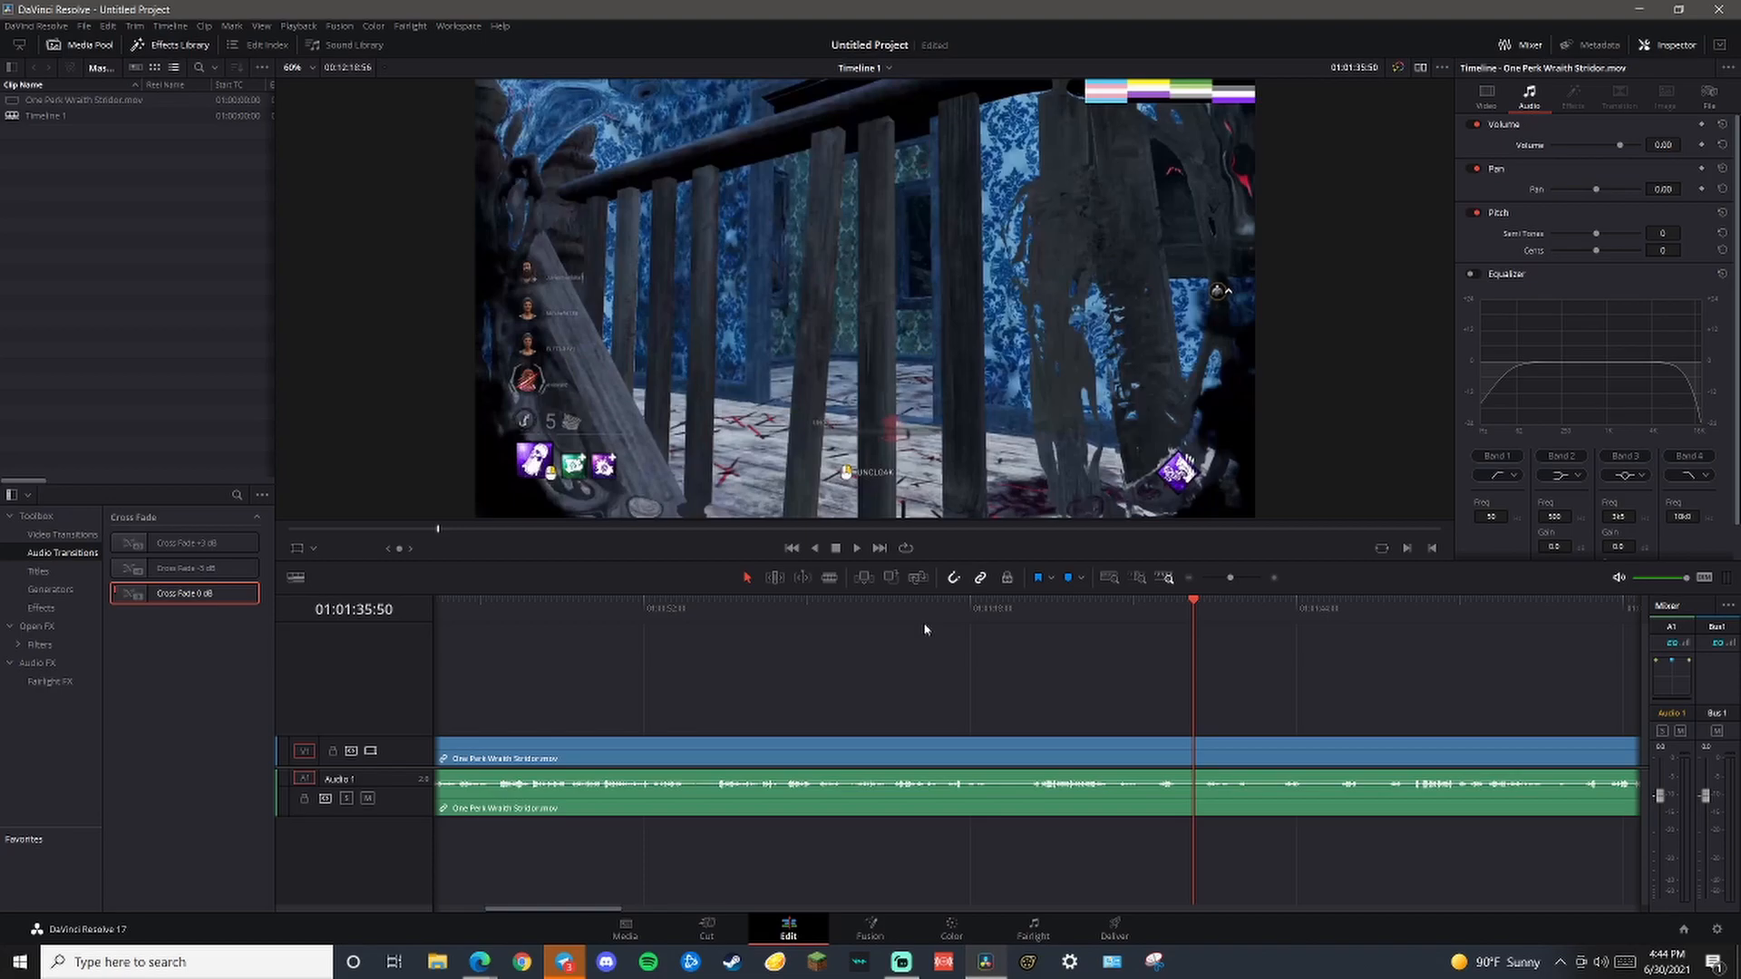
Split the clip and its linked audio at 01:01:19:42 and at 01:02:08:07
click(992, 610)
key(ctrl+b)
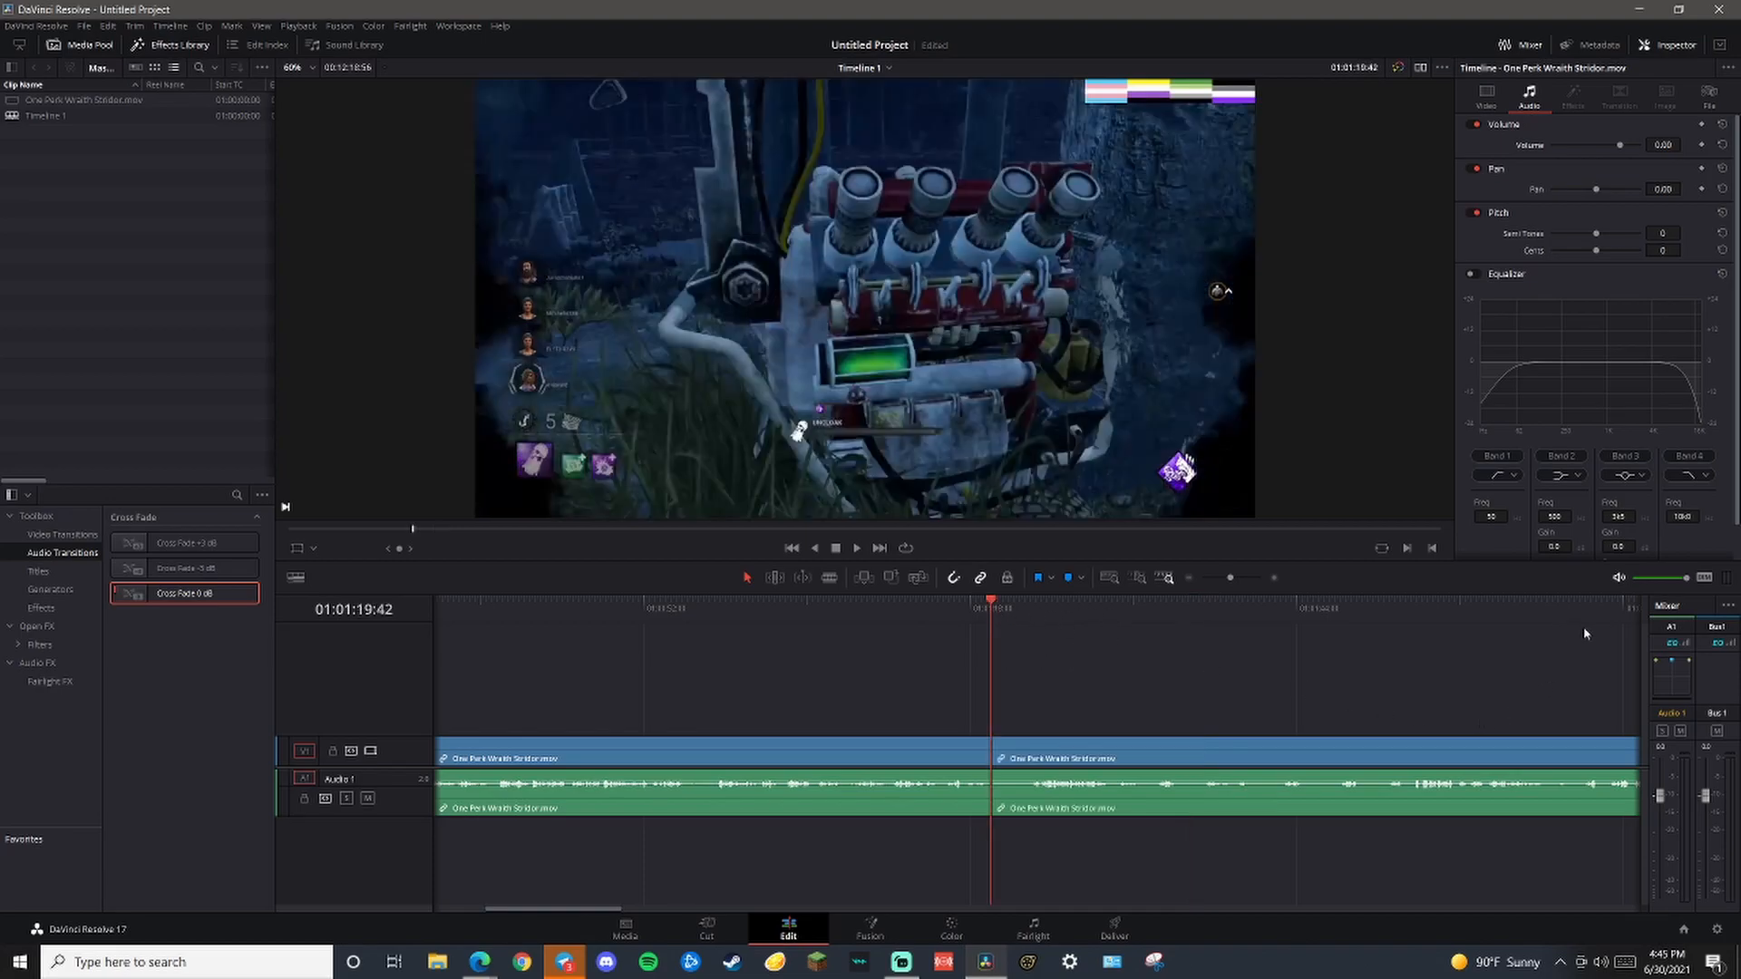
click(1600, 606)
key(ctrl+b)
Delete the segment between 01:01:19:42 and 01:02:08:07 and close the gap it leaves
click(1428, 794)
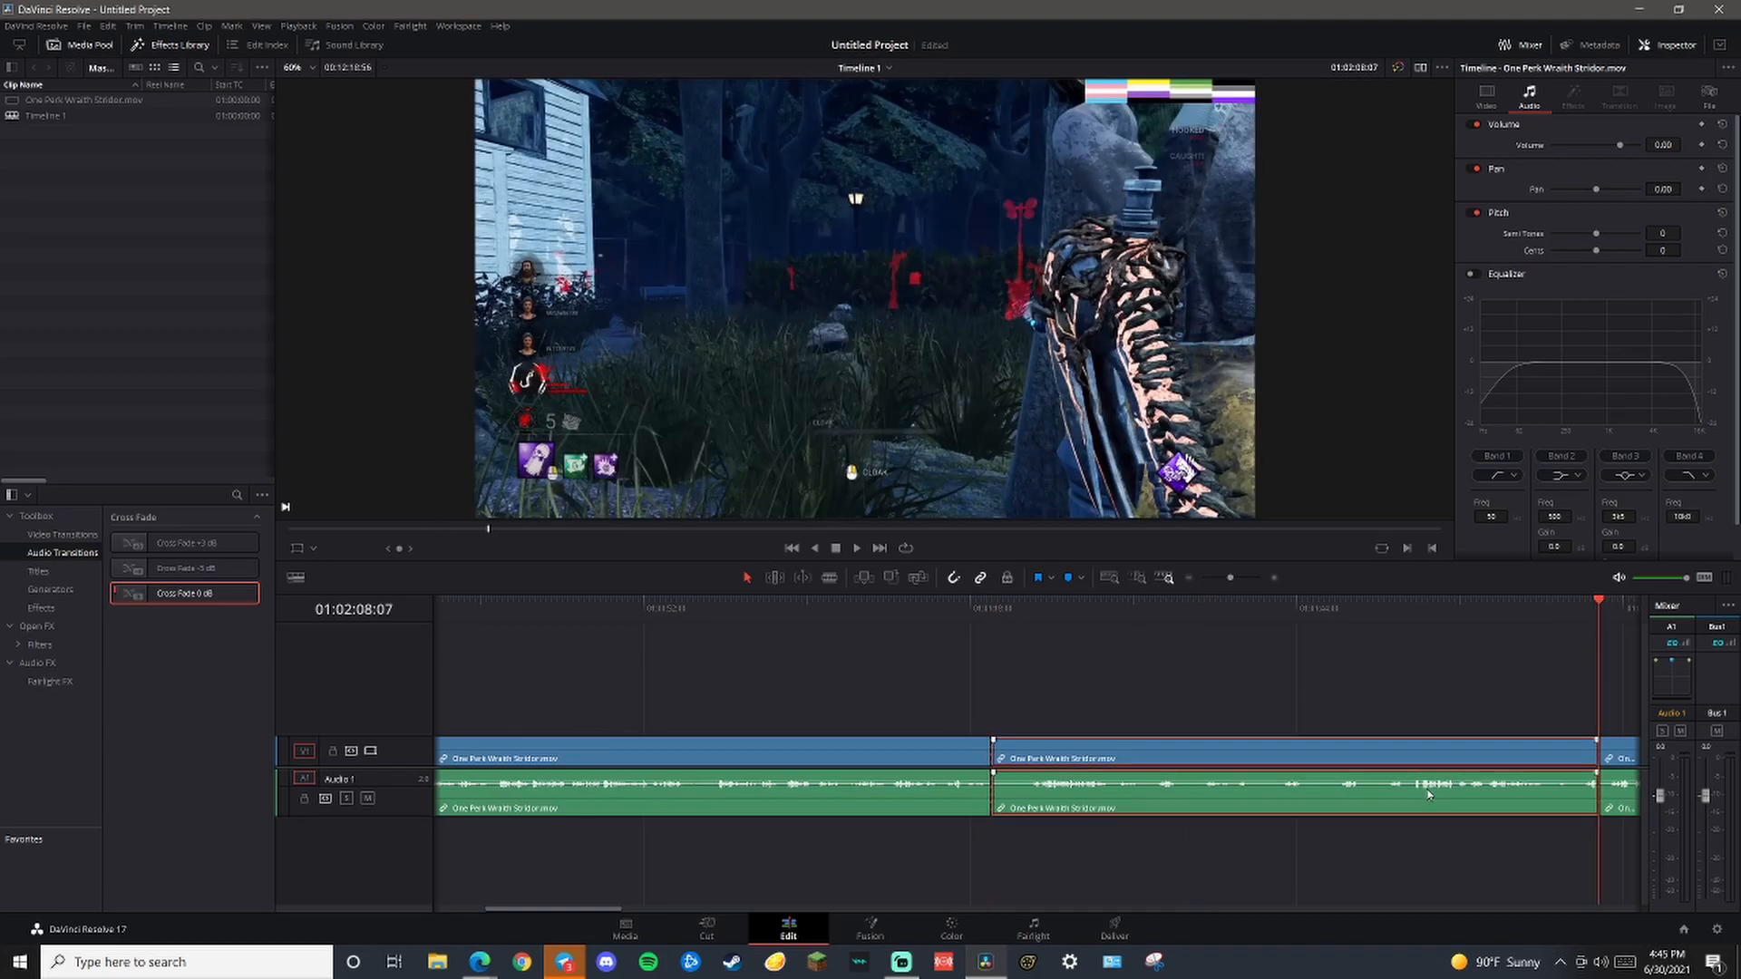
key(Delete)
click(1433, 745)
key(Delete)
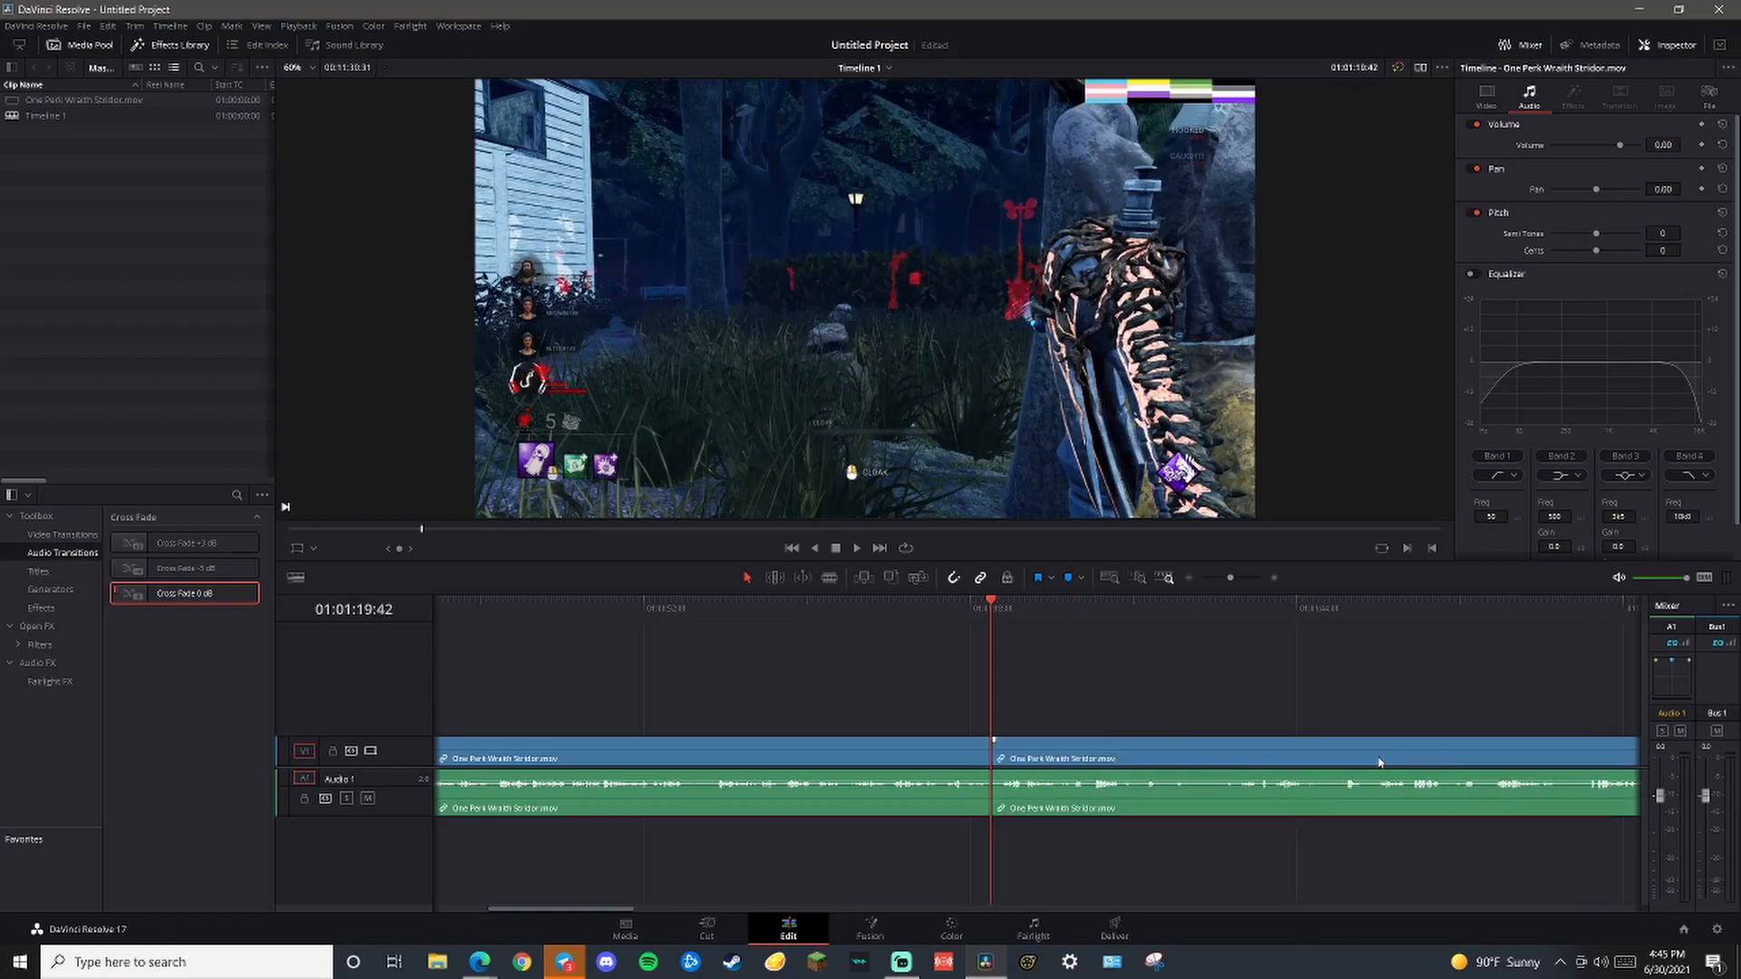
Select the clips on both sides of the cut and lower their audio volume to -68.24
click(942, 606)
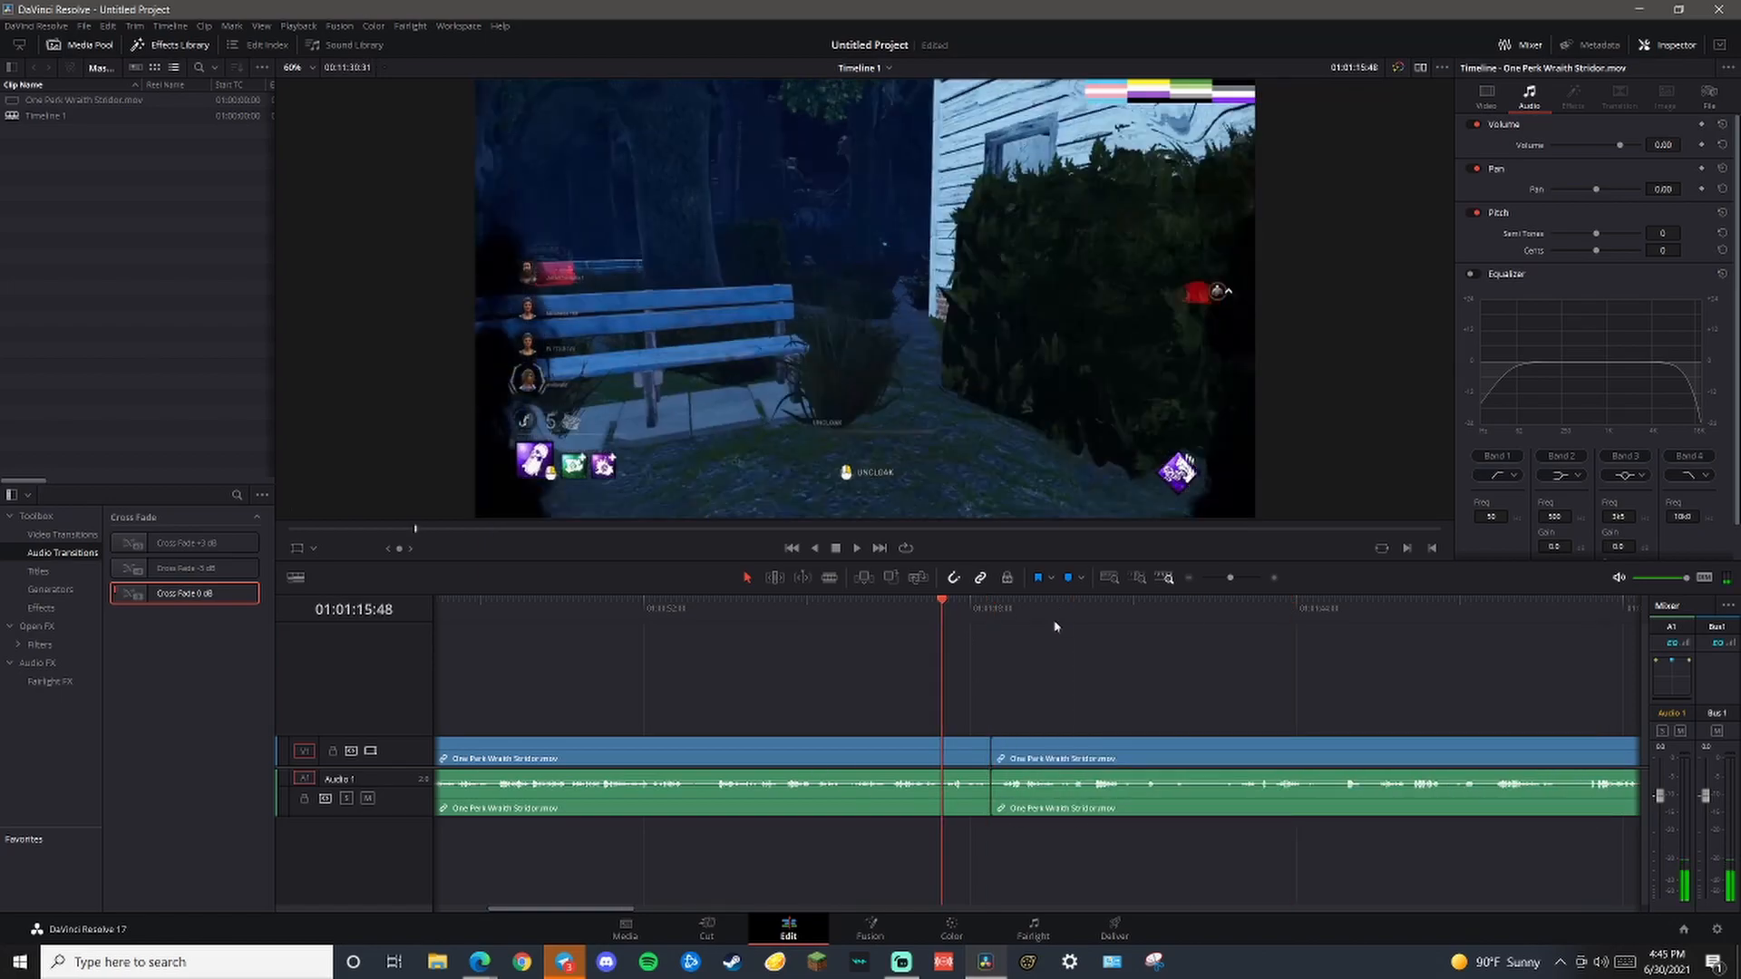
click(1055, 609)
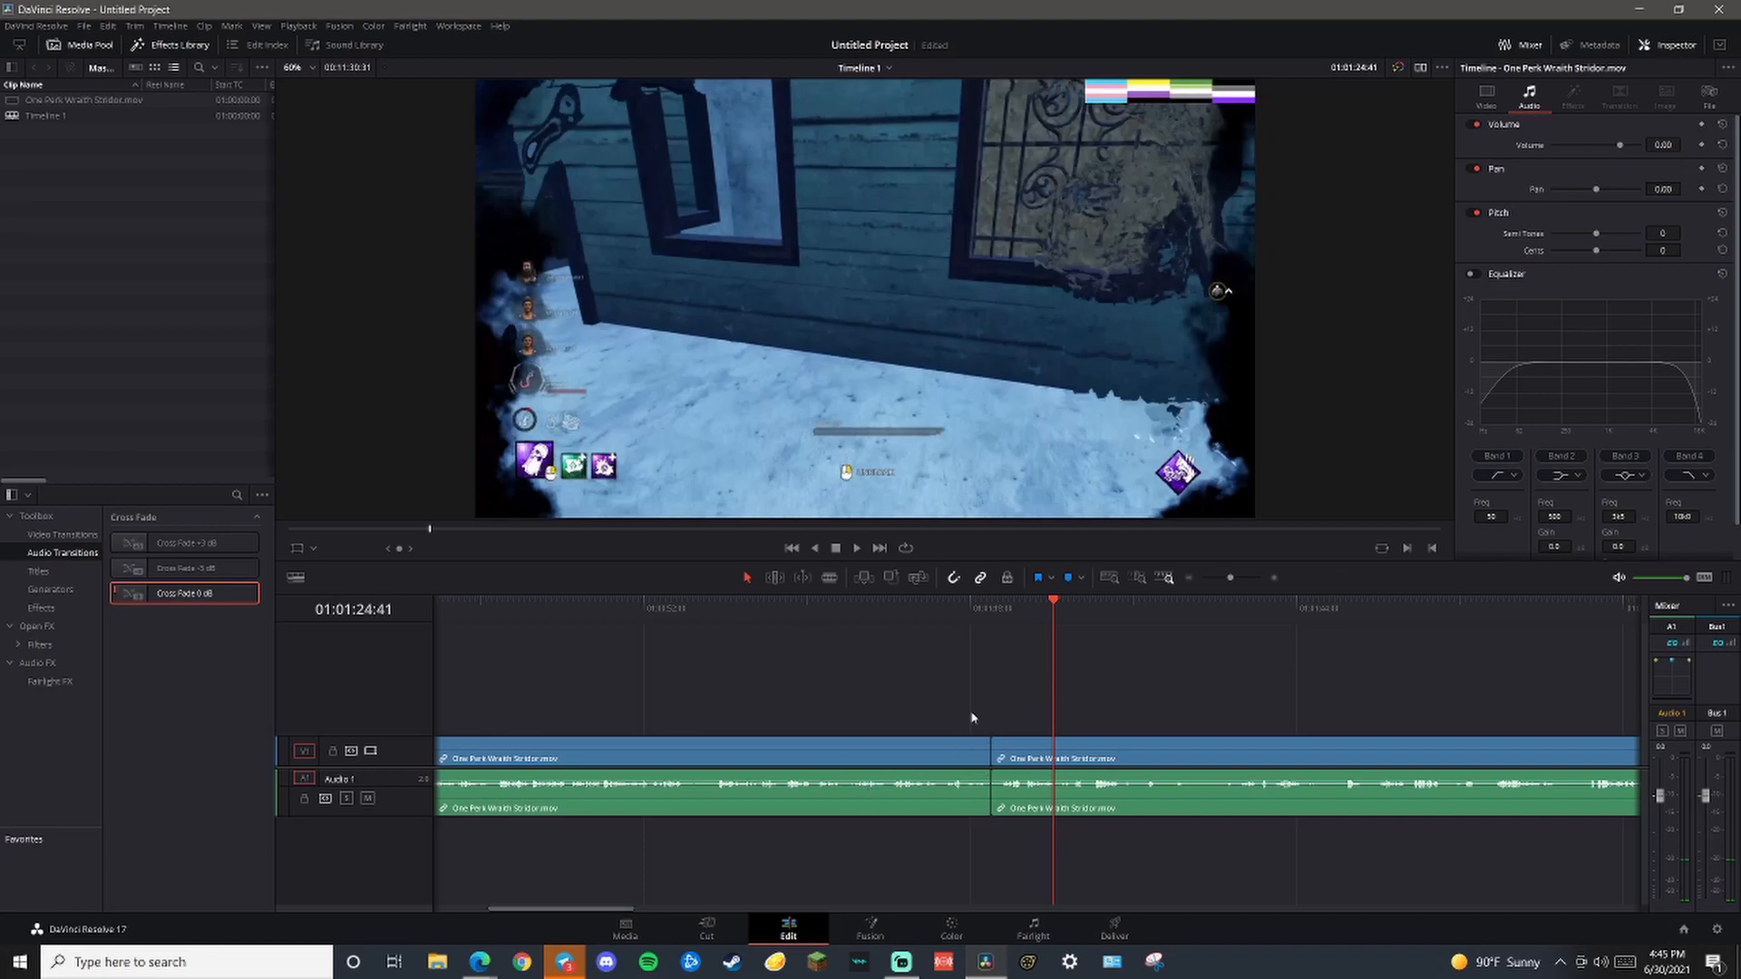
drag(816, 828, 1130, 778)
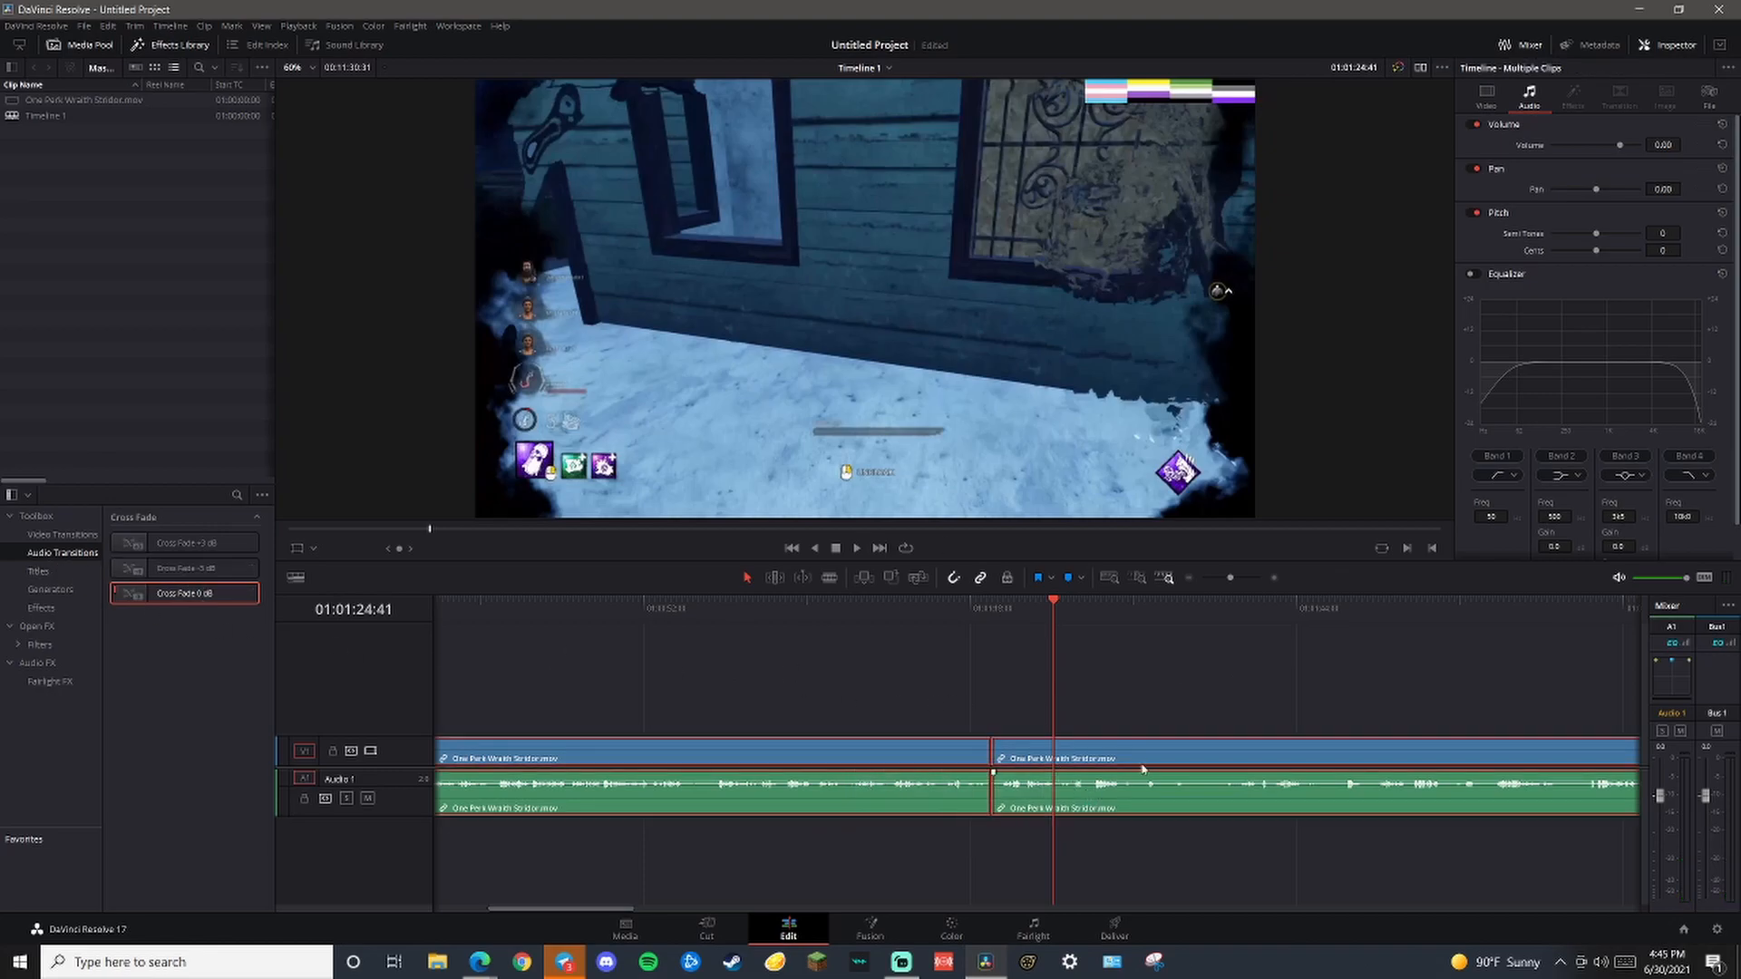
drag(1607, 147, 1427, 246)
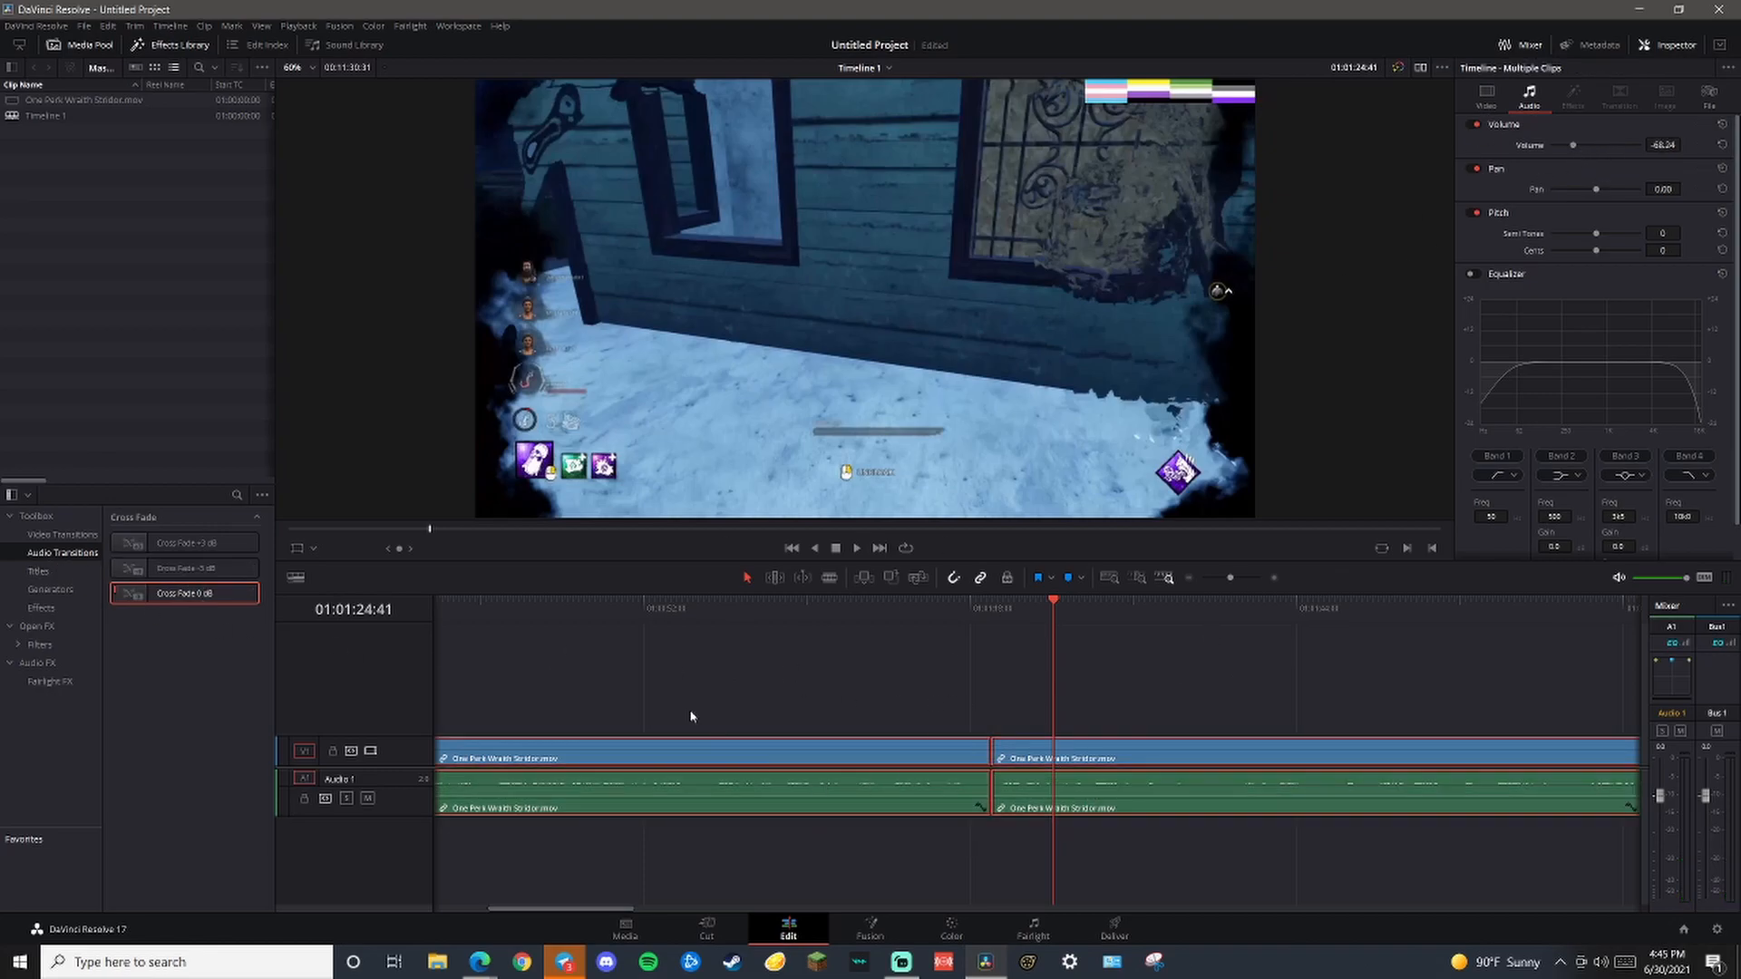
Apply the Triangle Left shape transition to the cut at 01:01:19:42 and select it to show its settings
click(61, 534)
scroll(234, 622, down, 3)
scroll(234, 621, up, 1)
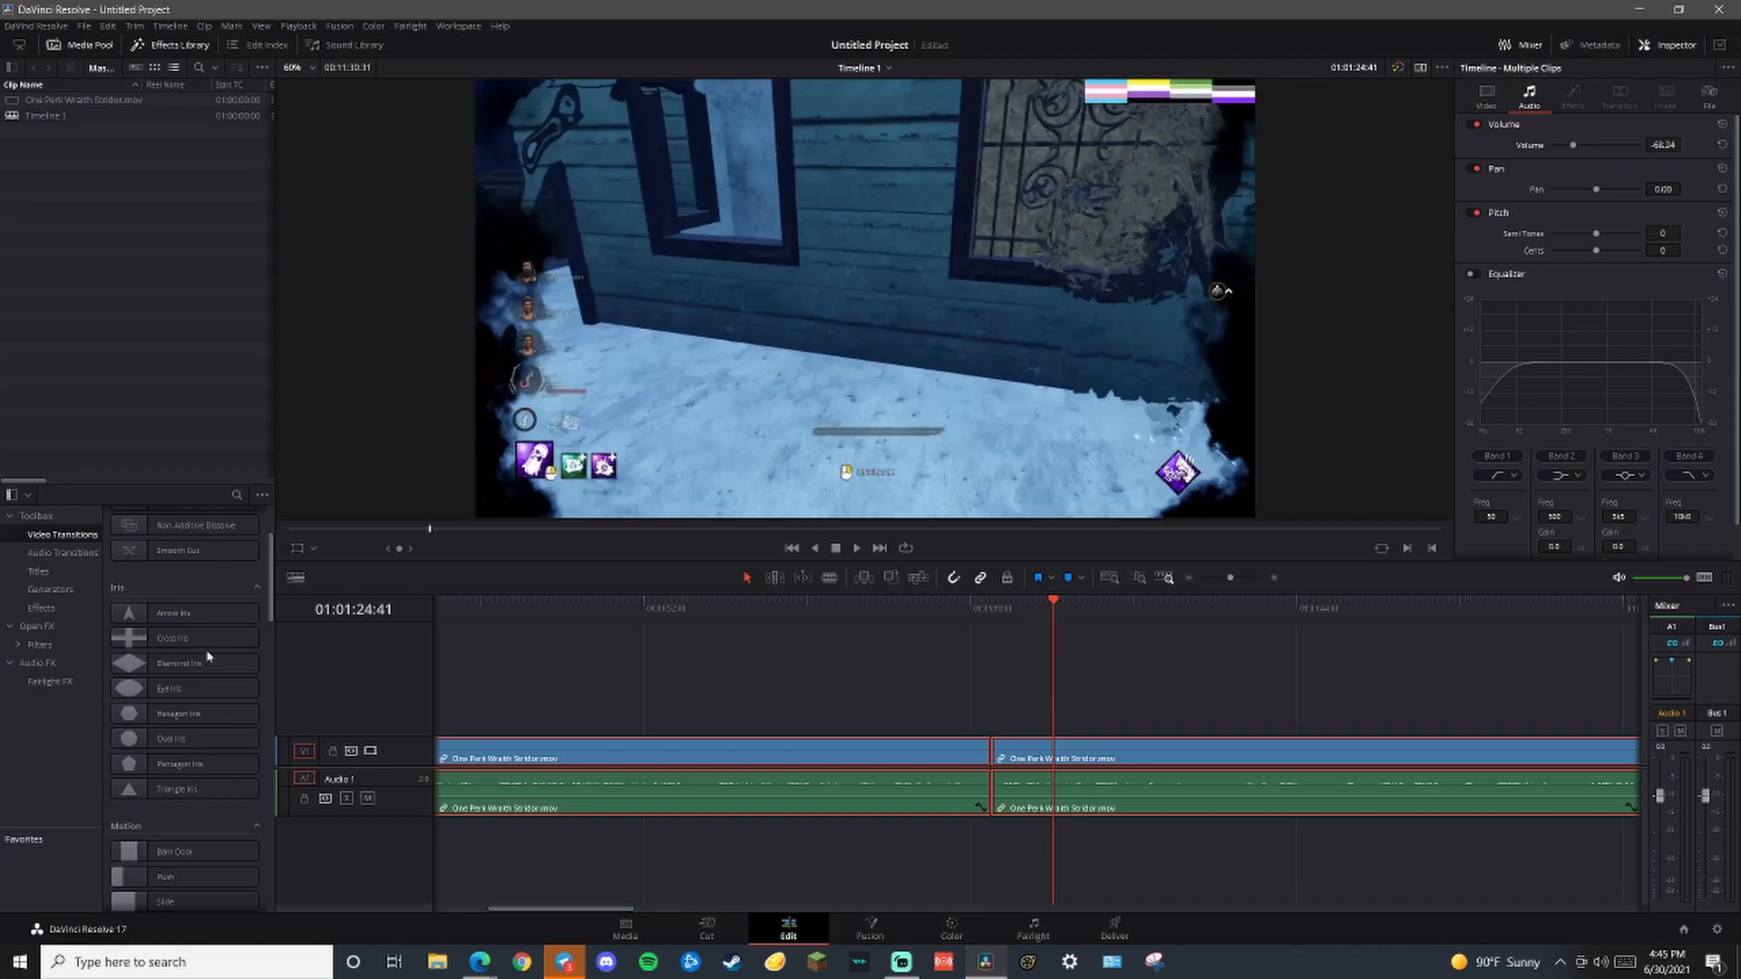
scroll(152, 815, down, 3)
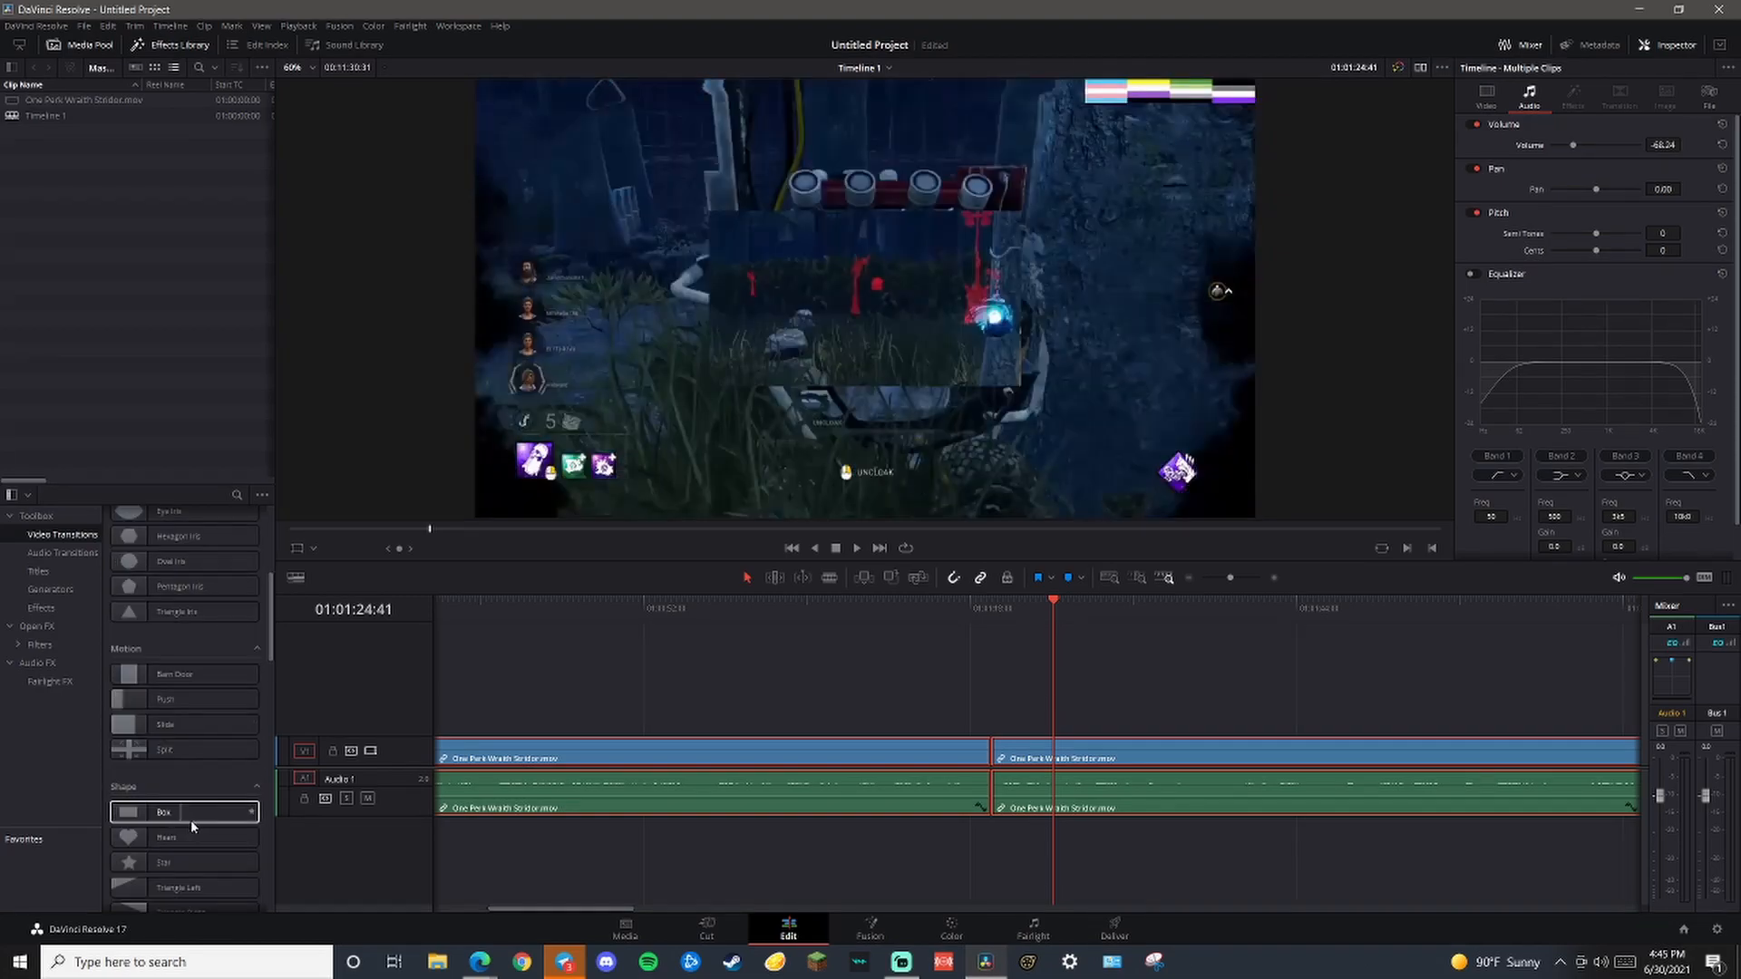
scroll(188, 826, down, 2)
mouse_move(188, 828)
mouse_down()
mouse_move(908, 786)
mouse_move(991, 744)
mouse_up()
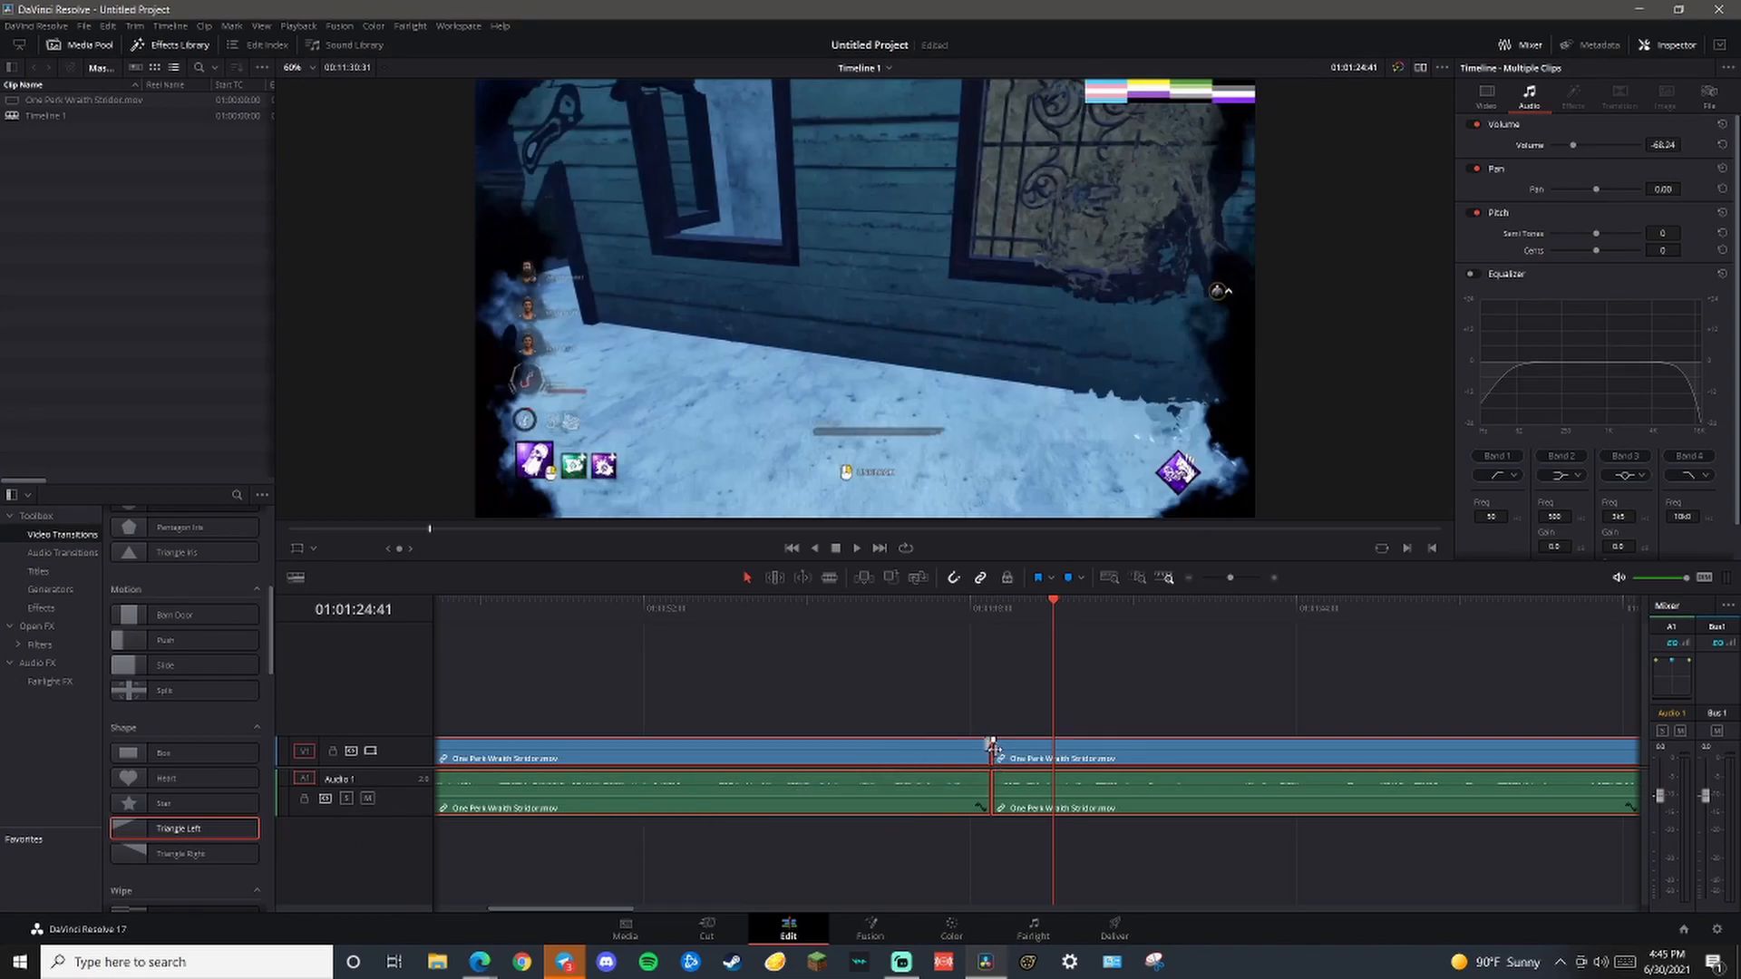
click(992, 746)
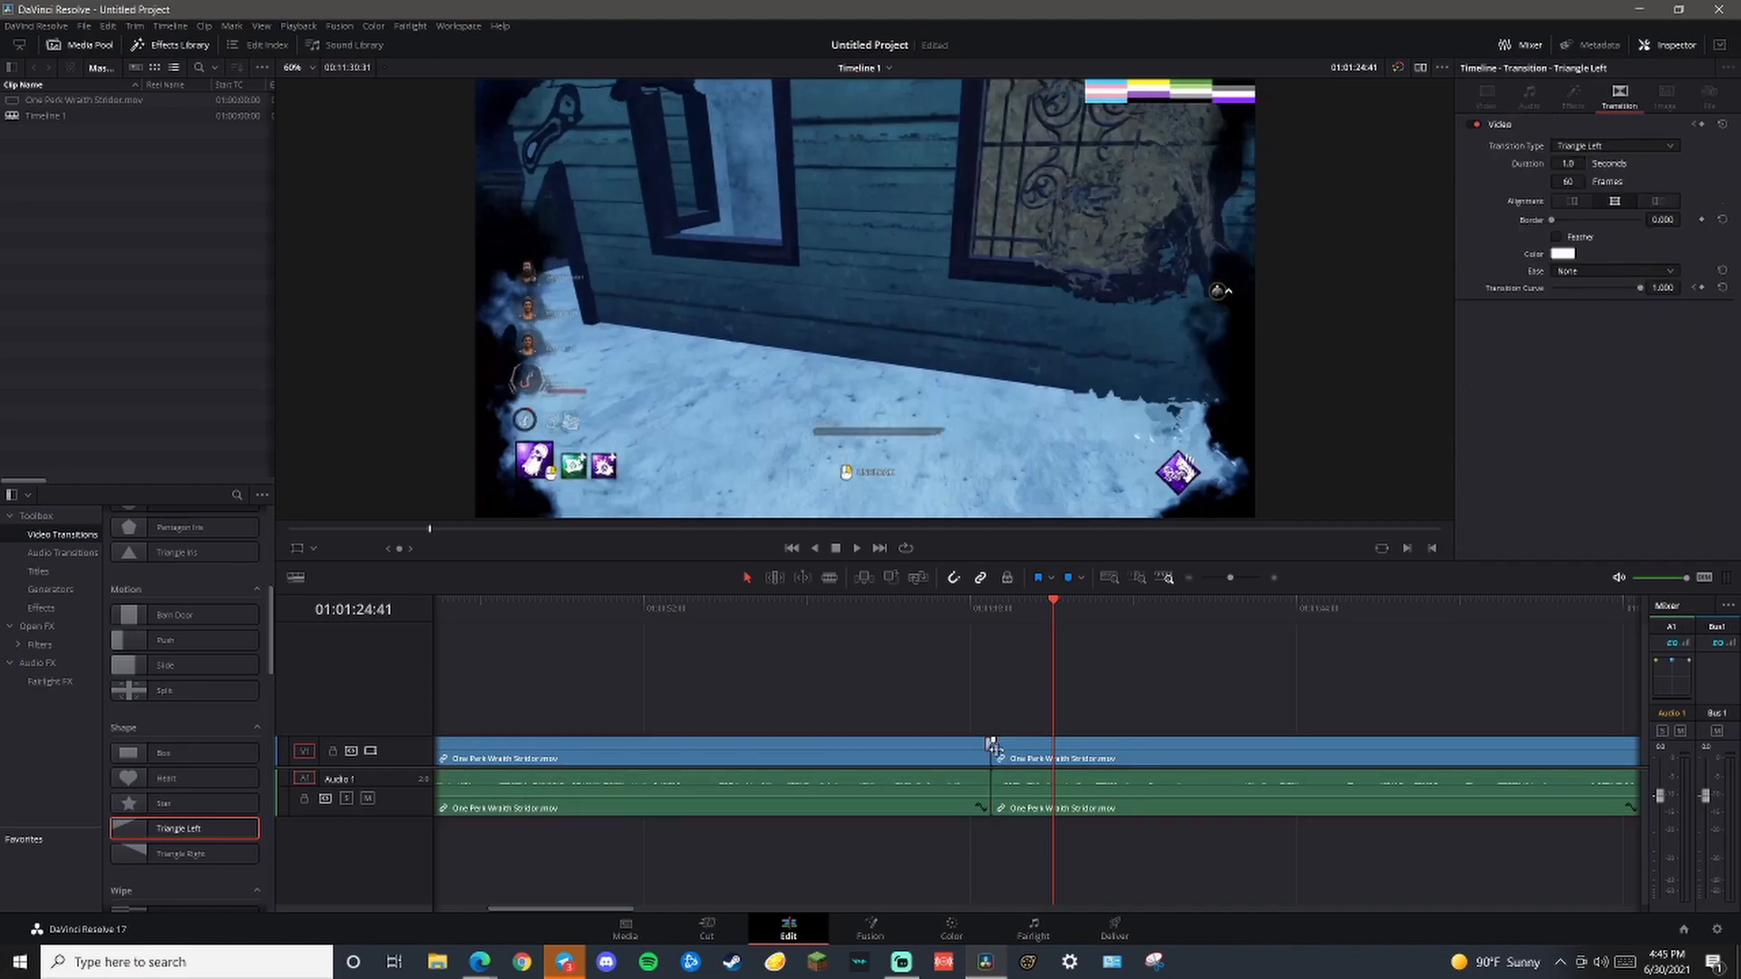
Set the Triangle Left transition's duration to 1.0 second on the timeline and play across it
click(951, 613)
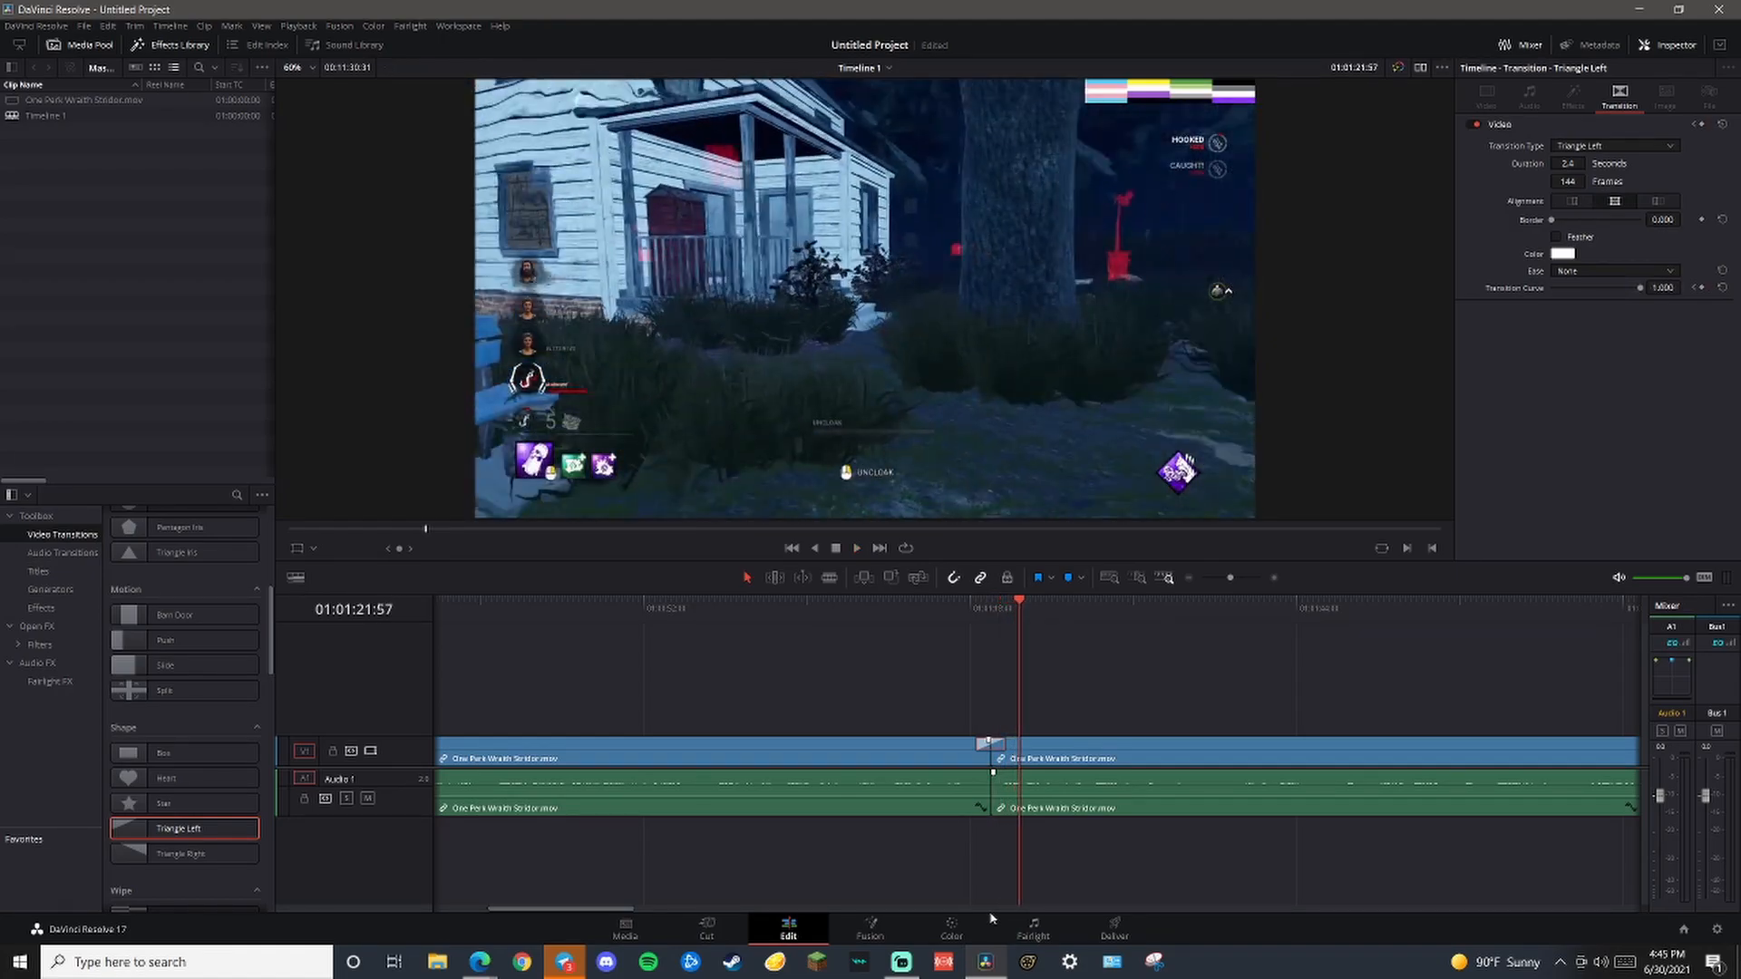
drag(979, 742, 987, 742)
click(968, 610)
key(space)
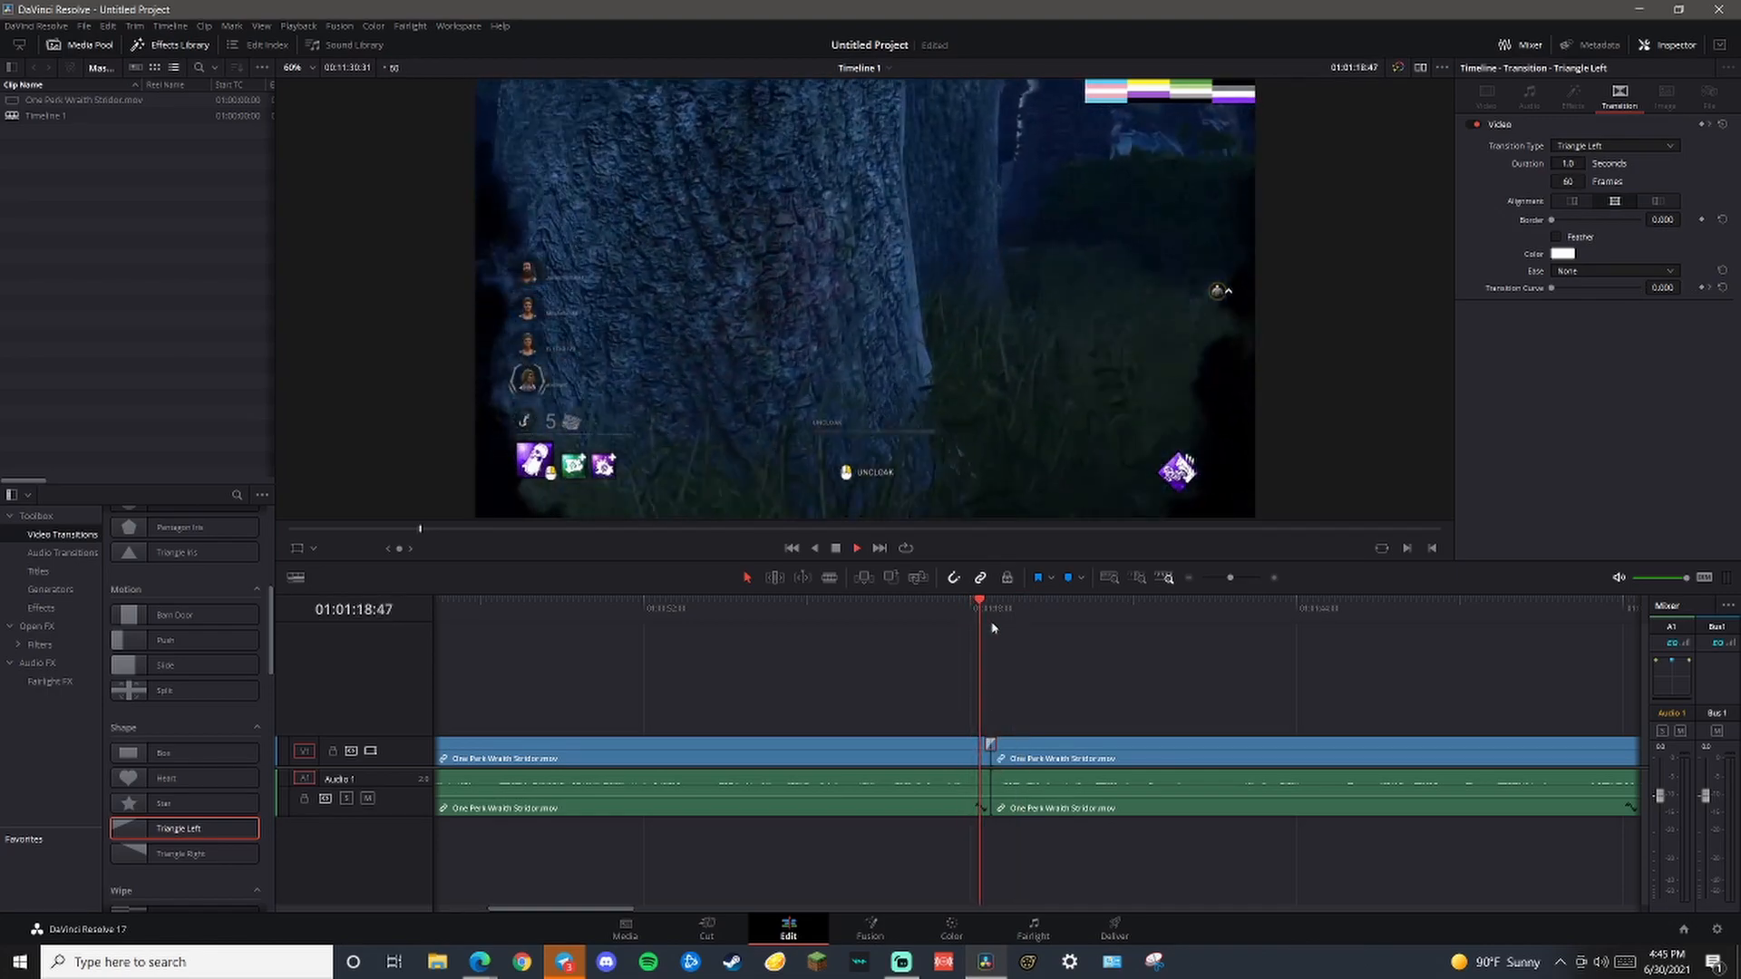
key(space)
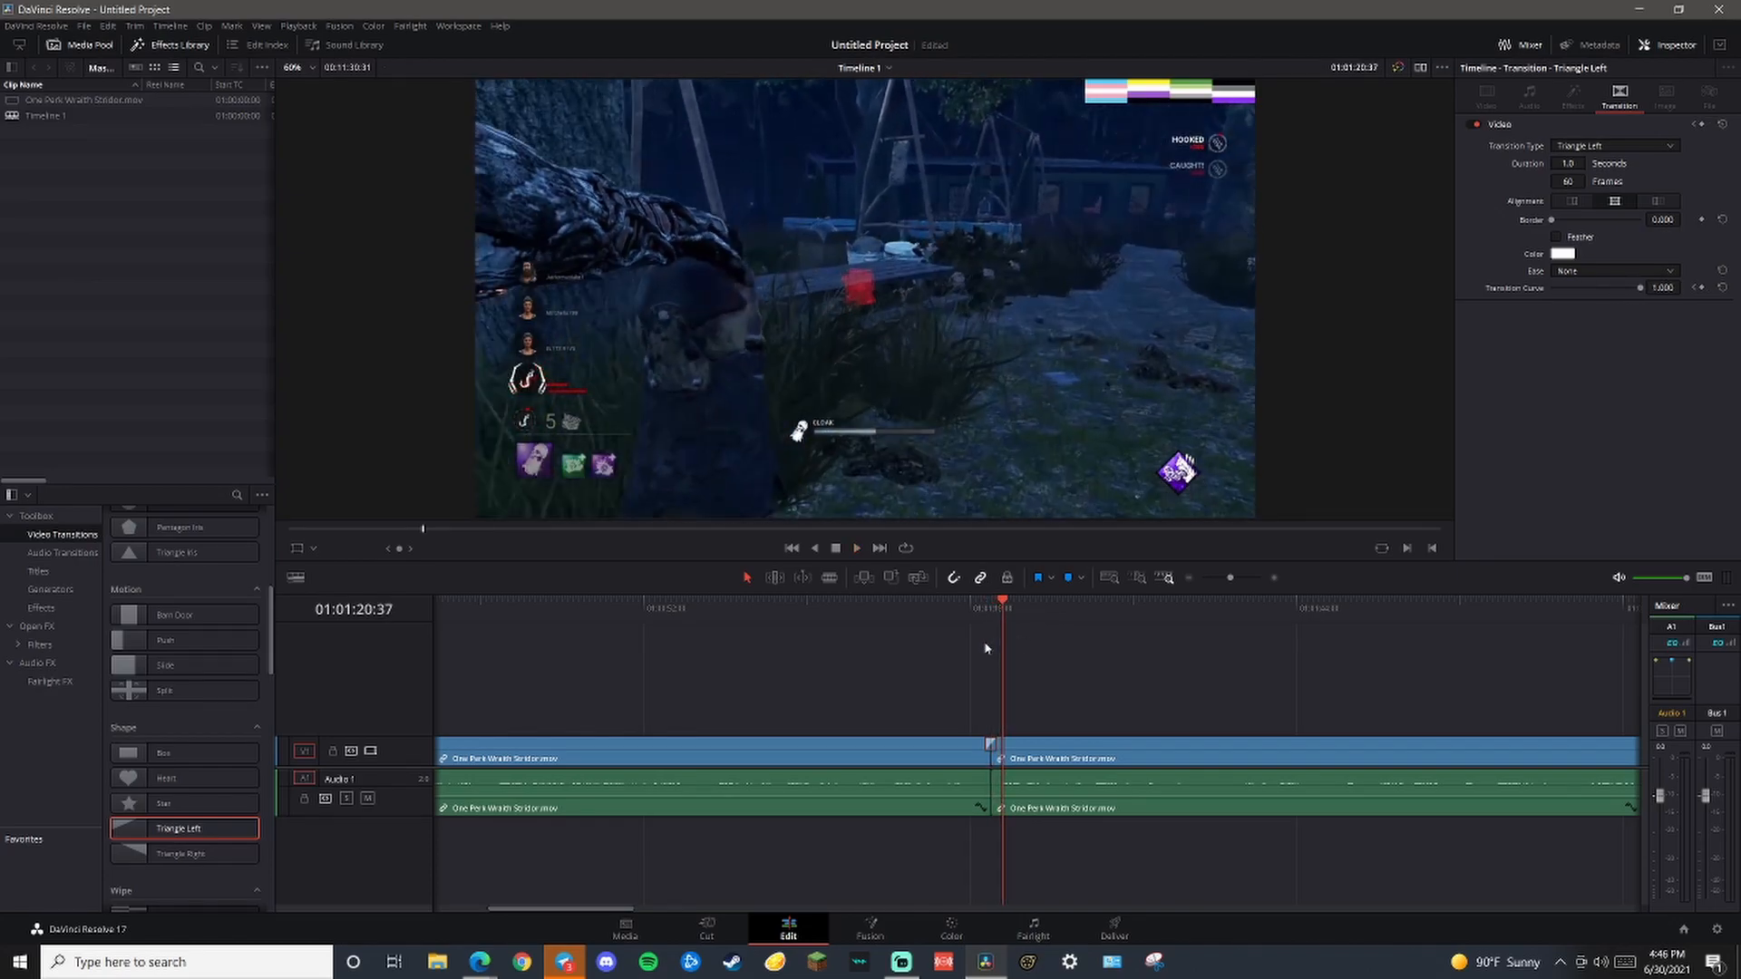
Step the playhead frame by frame to 01:01:19:13 to examine the start of the Triangle Left transition
click(964, 614)
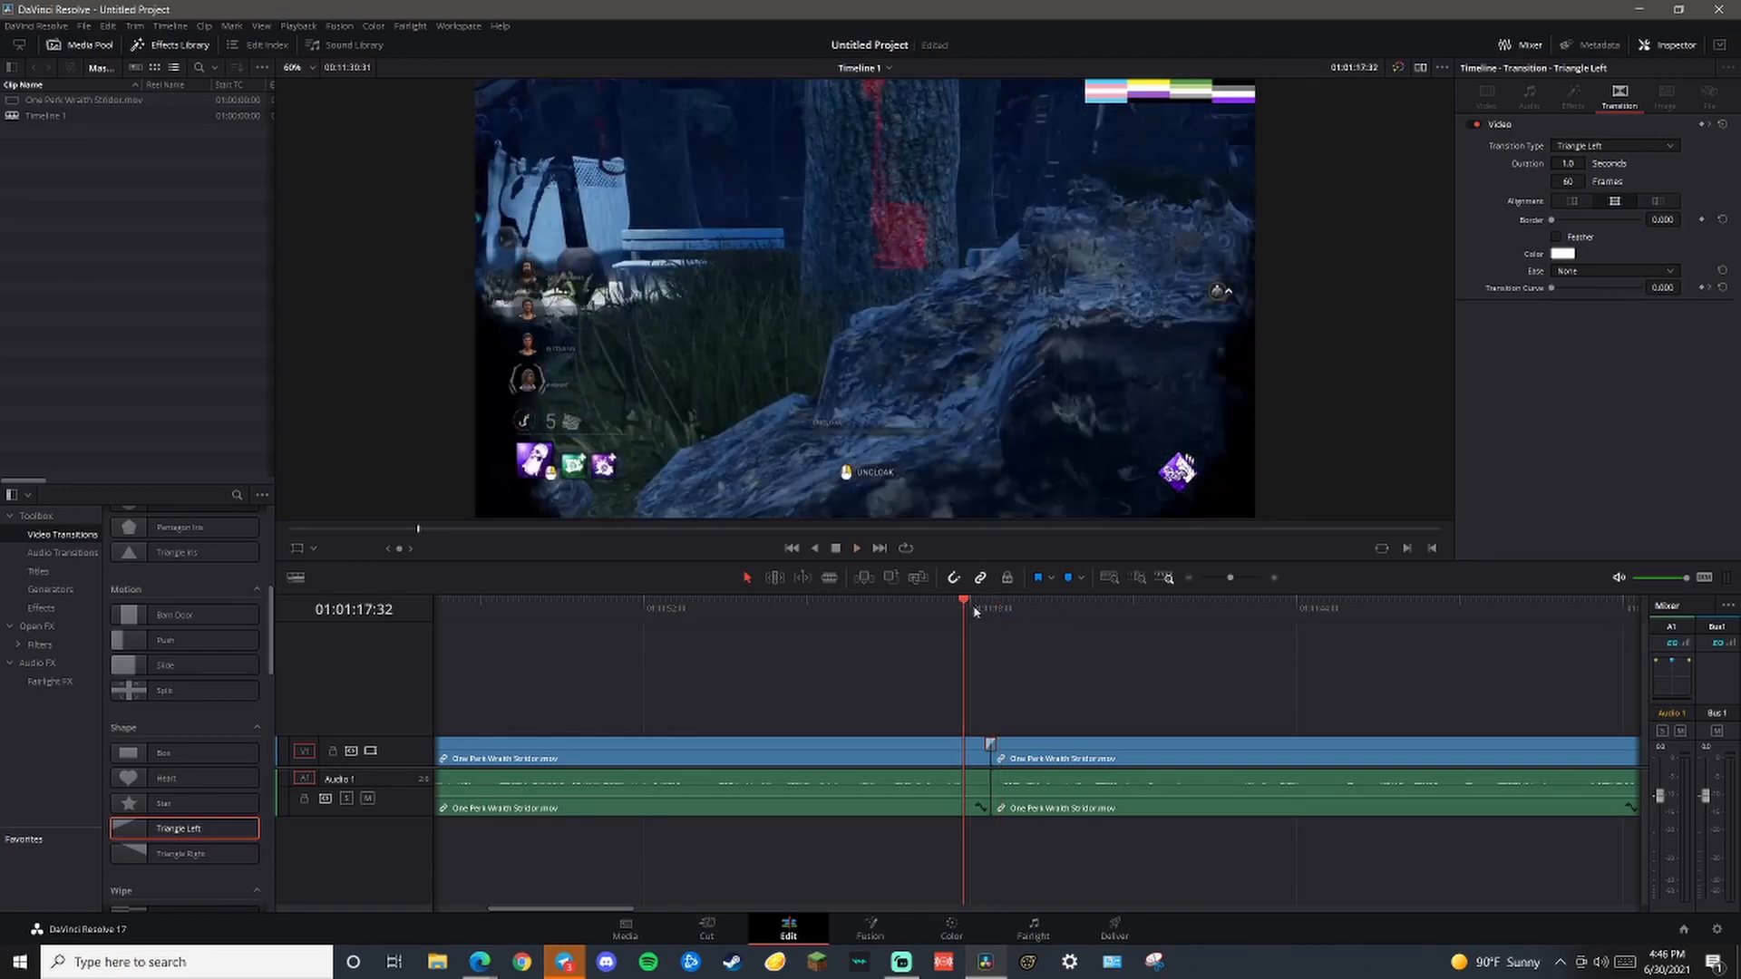
click(970, 609)
drag(980, 604, 977, 600)
key(Right)
key(Right)
key(Right)
key(Right)
key(Right)
key(Right)
key(Right)
key(Right)
key(Right)
key(Right)
key(Right)
key(Right)
key(Right)
key(Right)
key(Right)
key(Right)
key(Right)
key(Right)
key(Right)
key(Right)
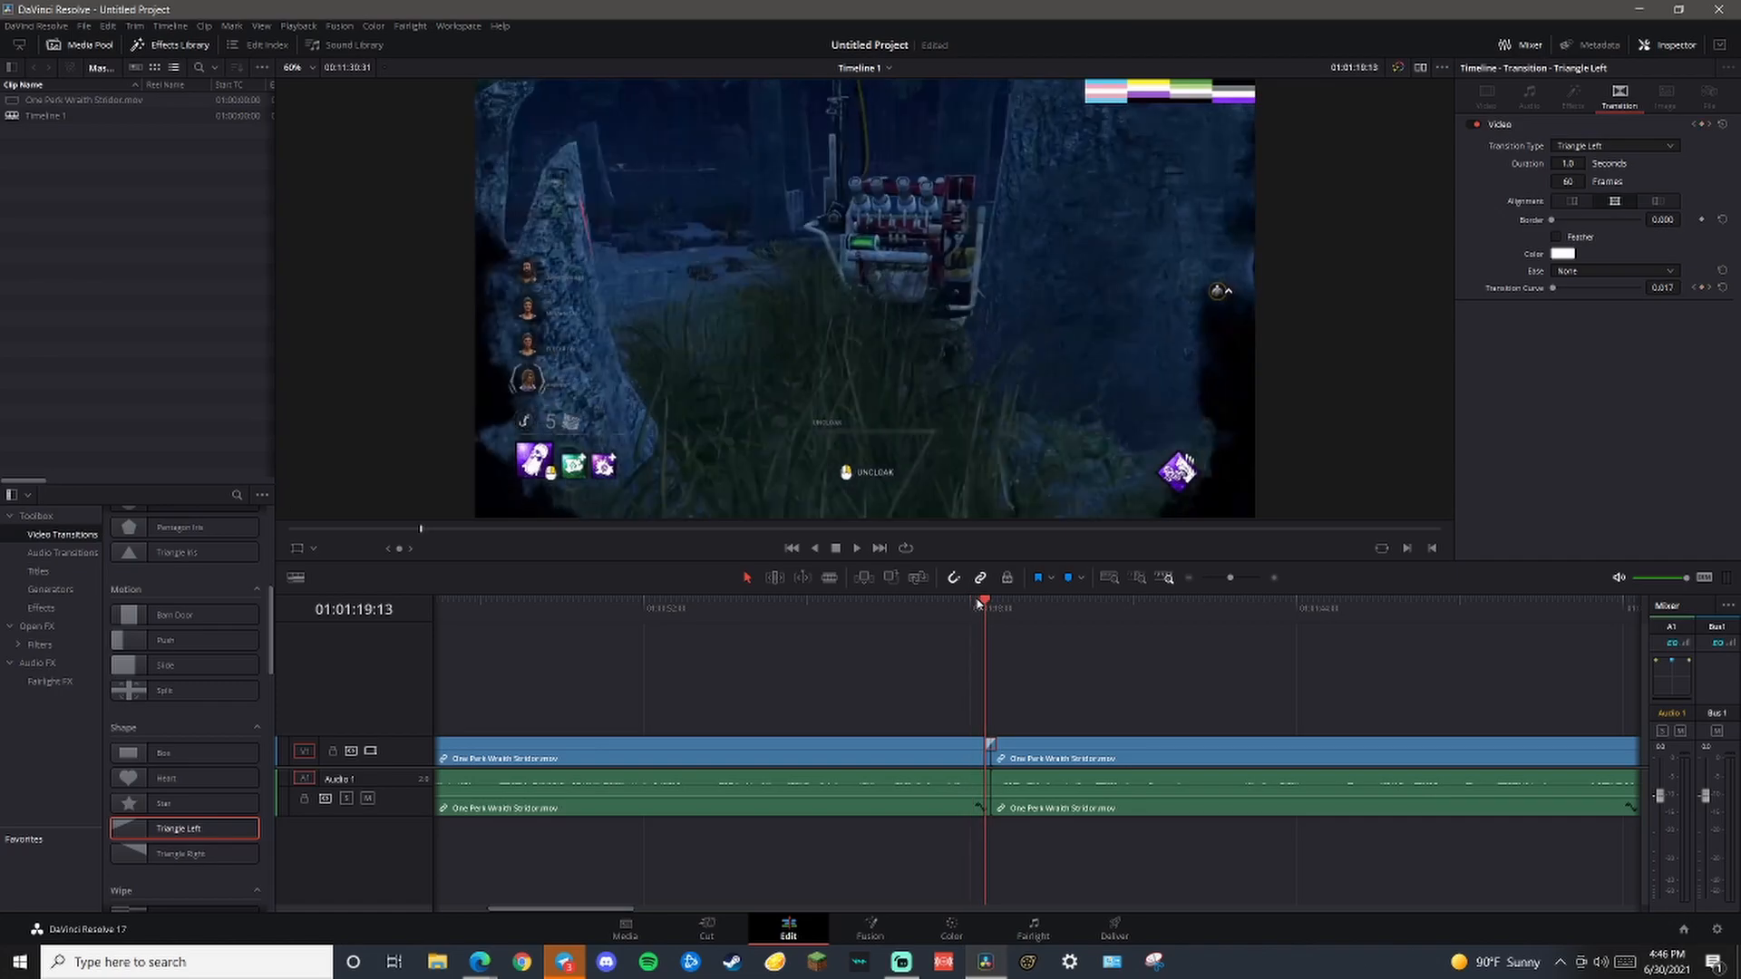
Advance frame by frame from 01:01:19:13 through the Triangle Left transition to examine how it reveals the next clip
key(Right)
key(Right)
key(Right)
key(Right)
key(Right)
key(Right)
key(Right)
key(Right)
key(Right)
key(Right)
key(Right)
key(Right)
key(Right)
key(Right)
key(Right)
key(Right)
key(Right)
key(Right)
key(Right)
key(Right)
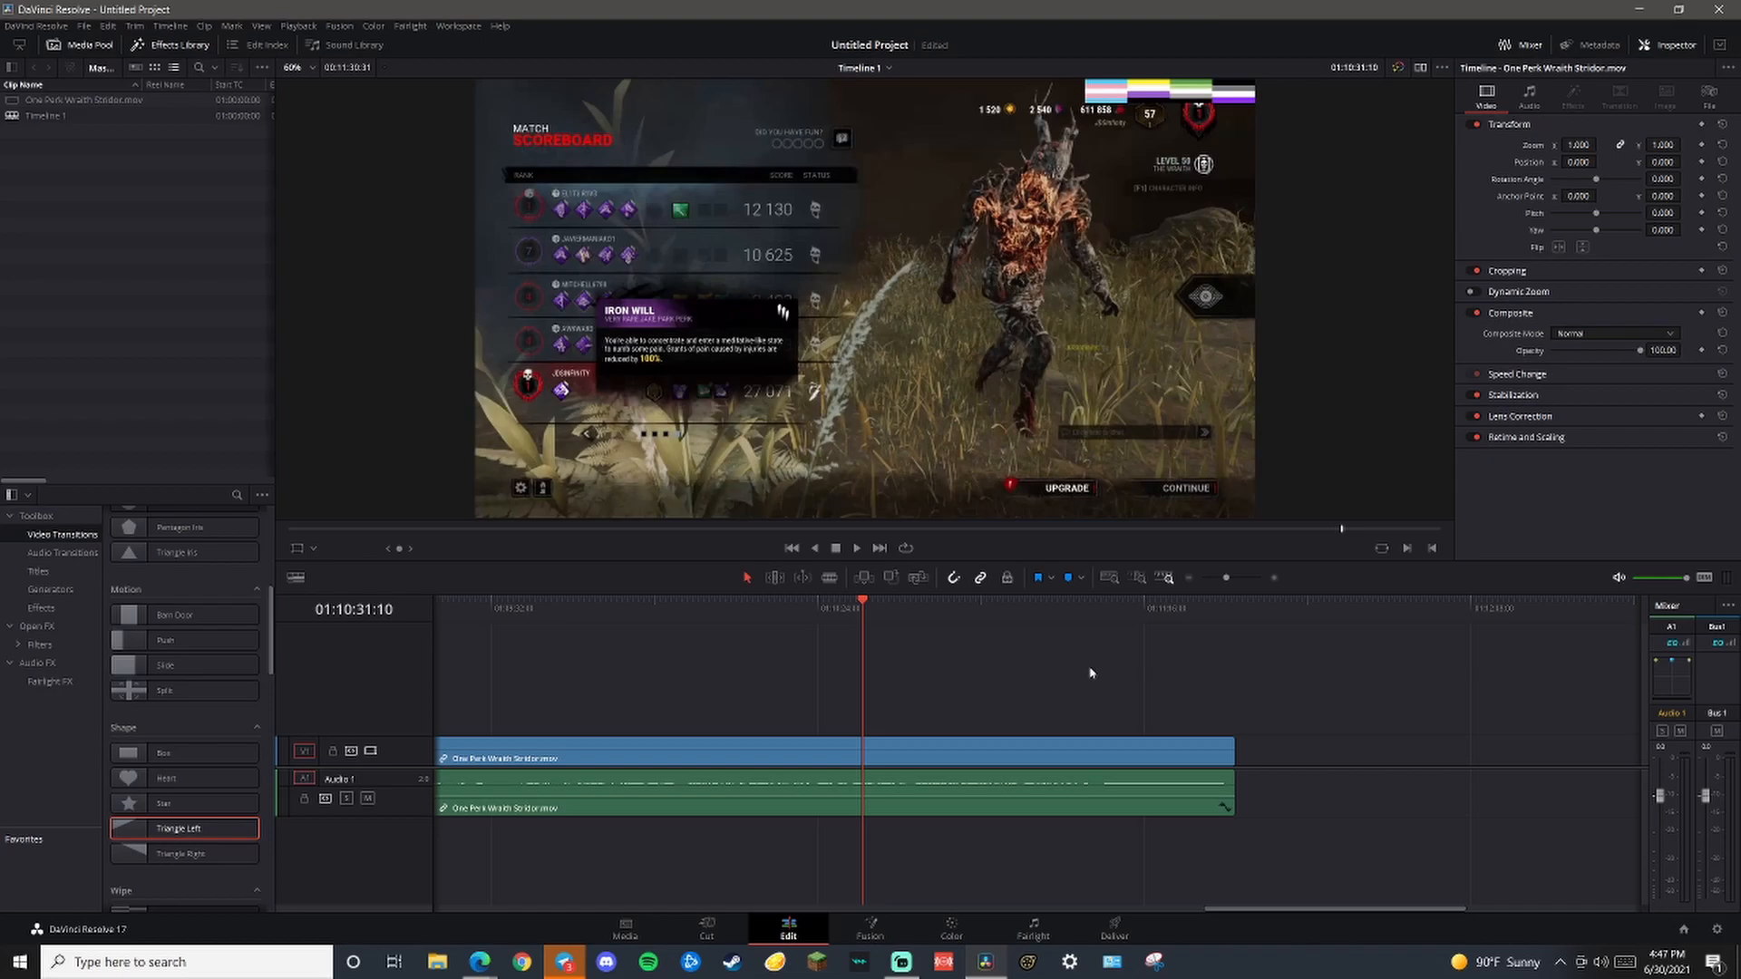
Open the project One Perk Wraith Beast of Prey and go to the title clips at the end of its timeline
click(1682, 931)
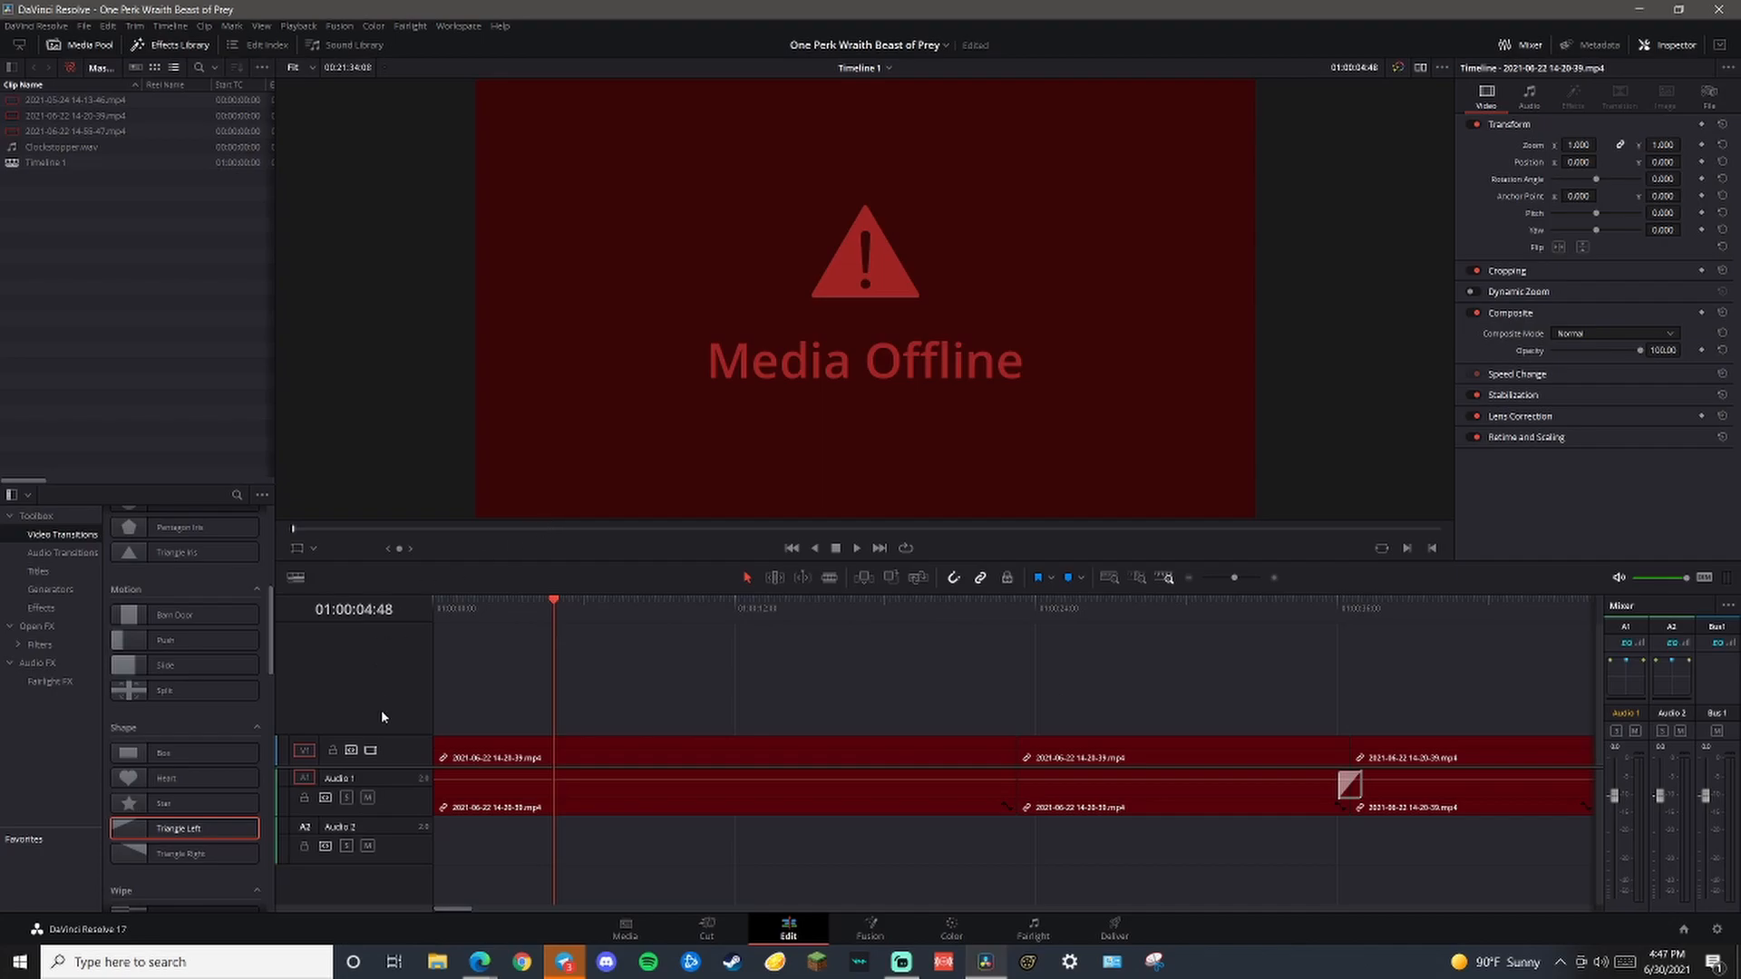
drag(451, 909, 490, 908)
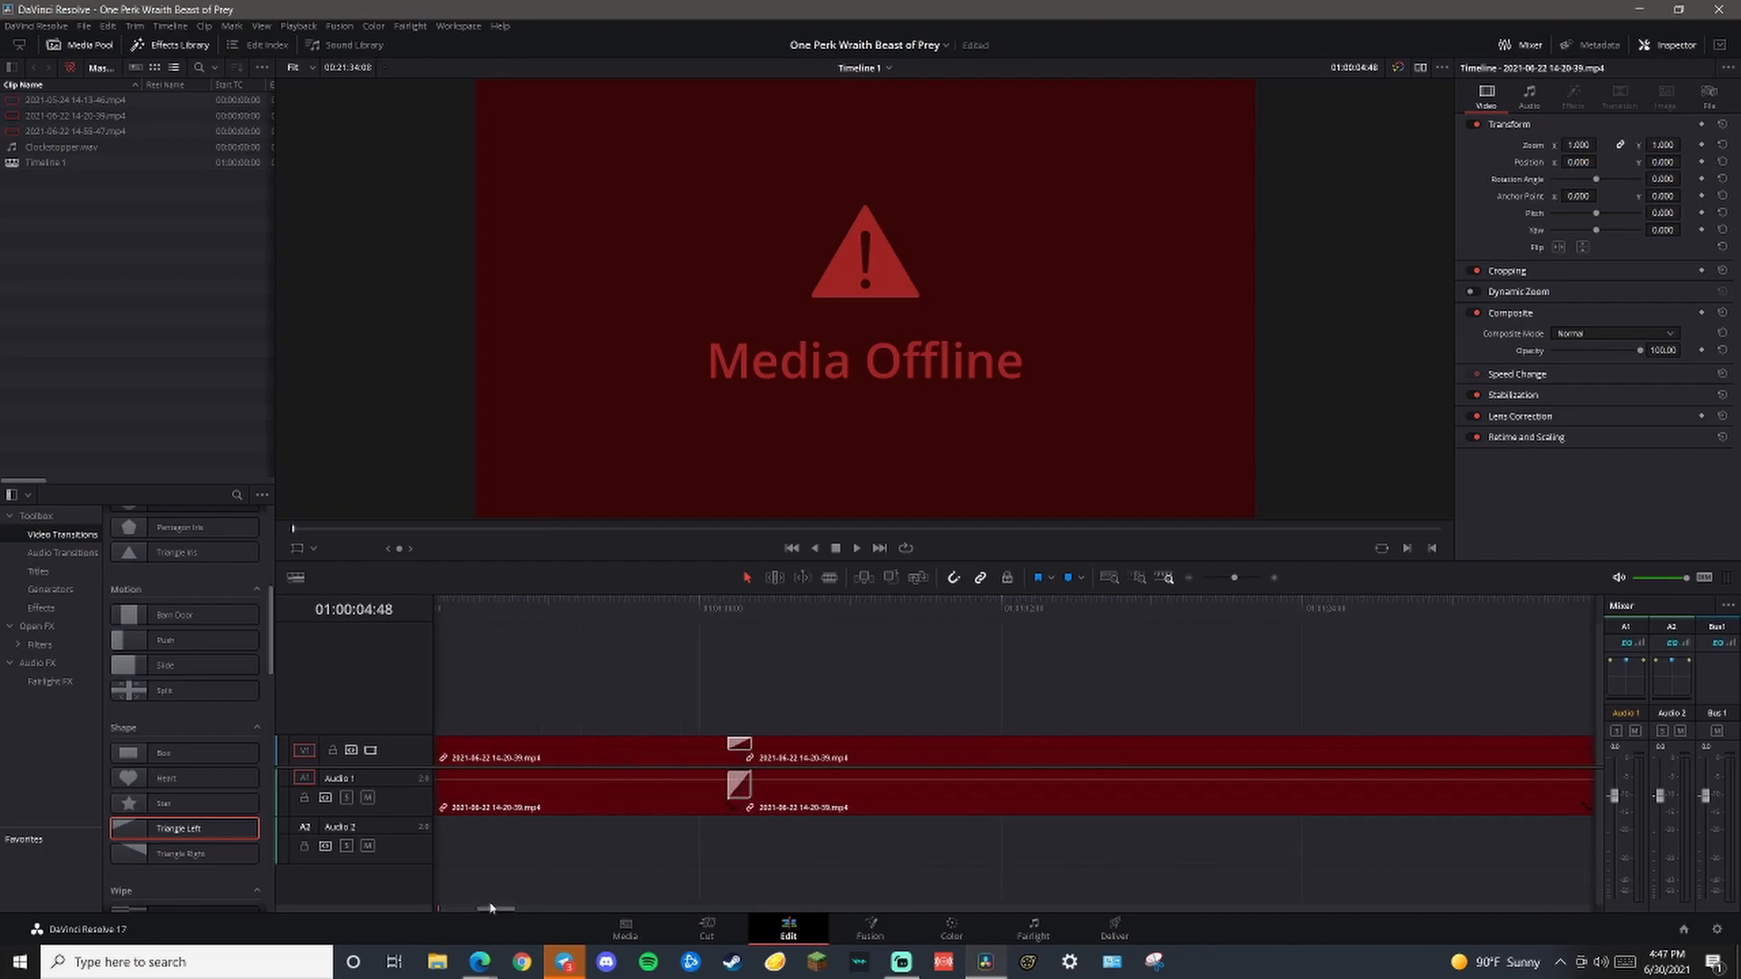
drag(686, 663, 796, 877)
click(535, 902)
drag(500, 910, 1536, 849)
Copy the two end titles together with both Clockstopper.wav audio clips beneath them
drag(650, 700, 884, 766)
right_click(884, 762)
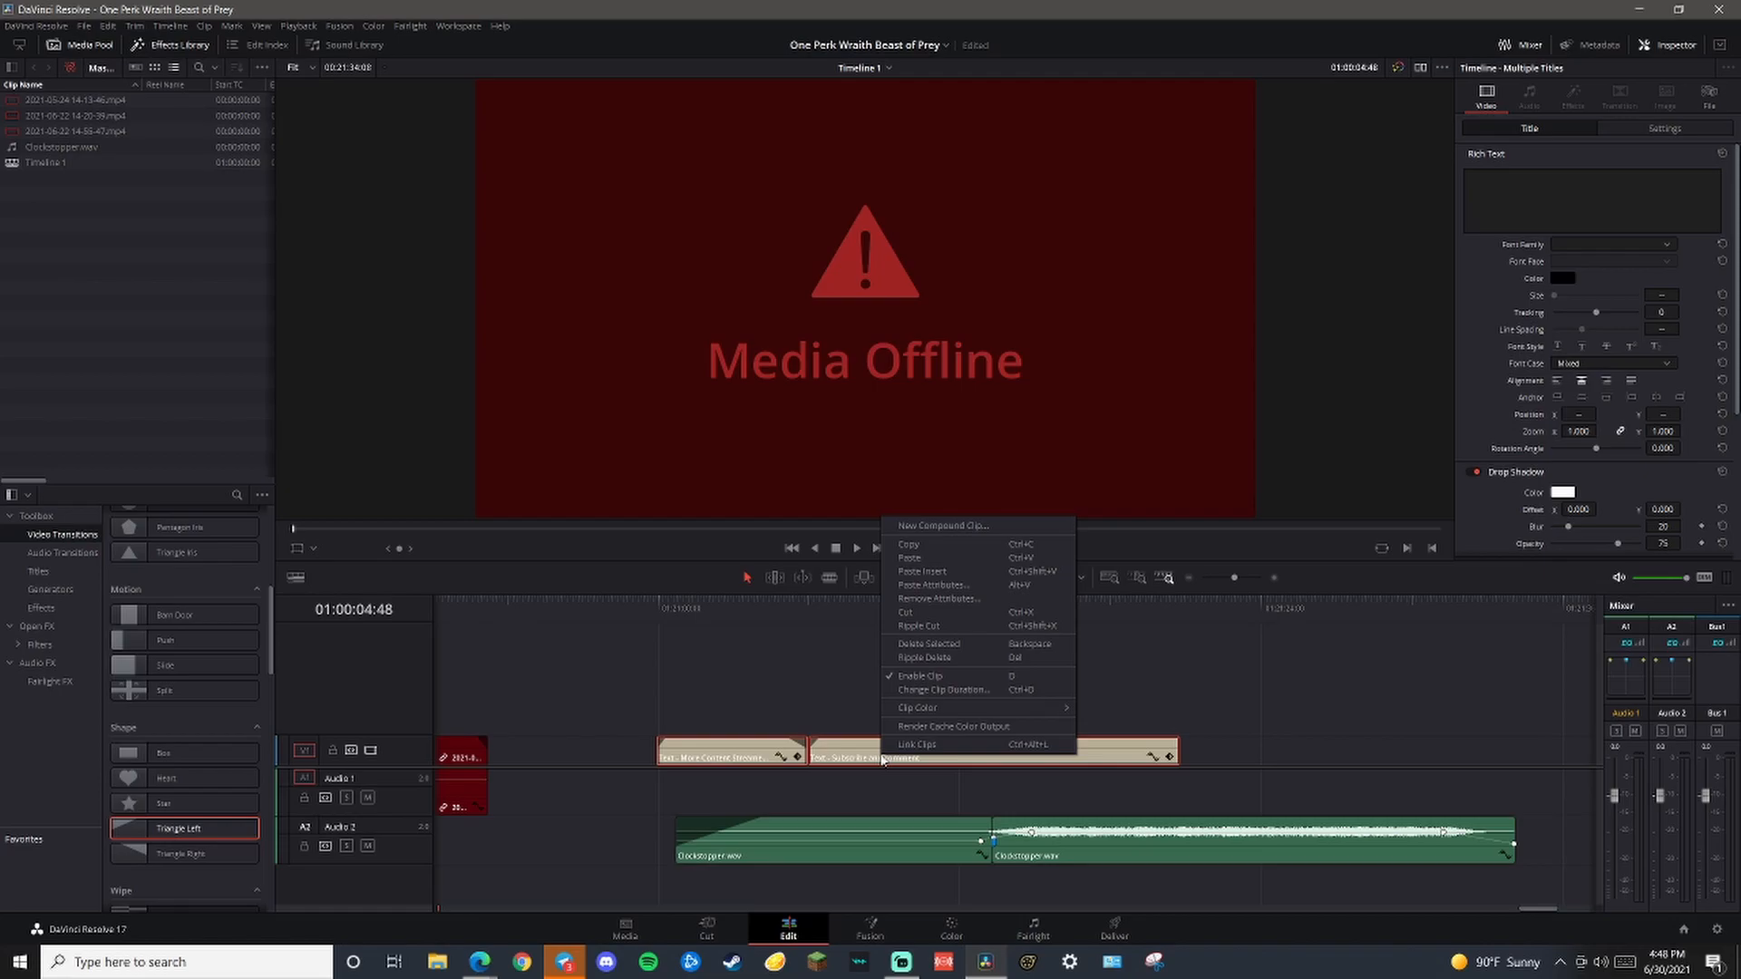
click(963, 544)
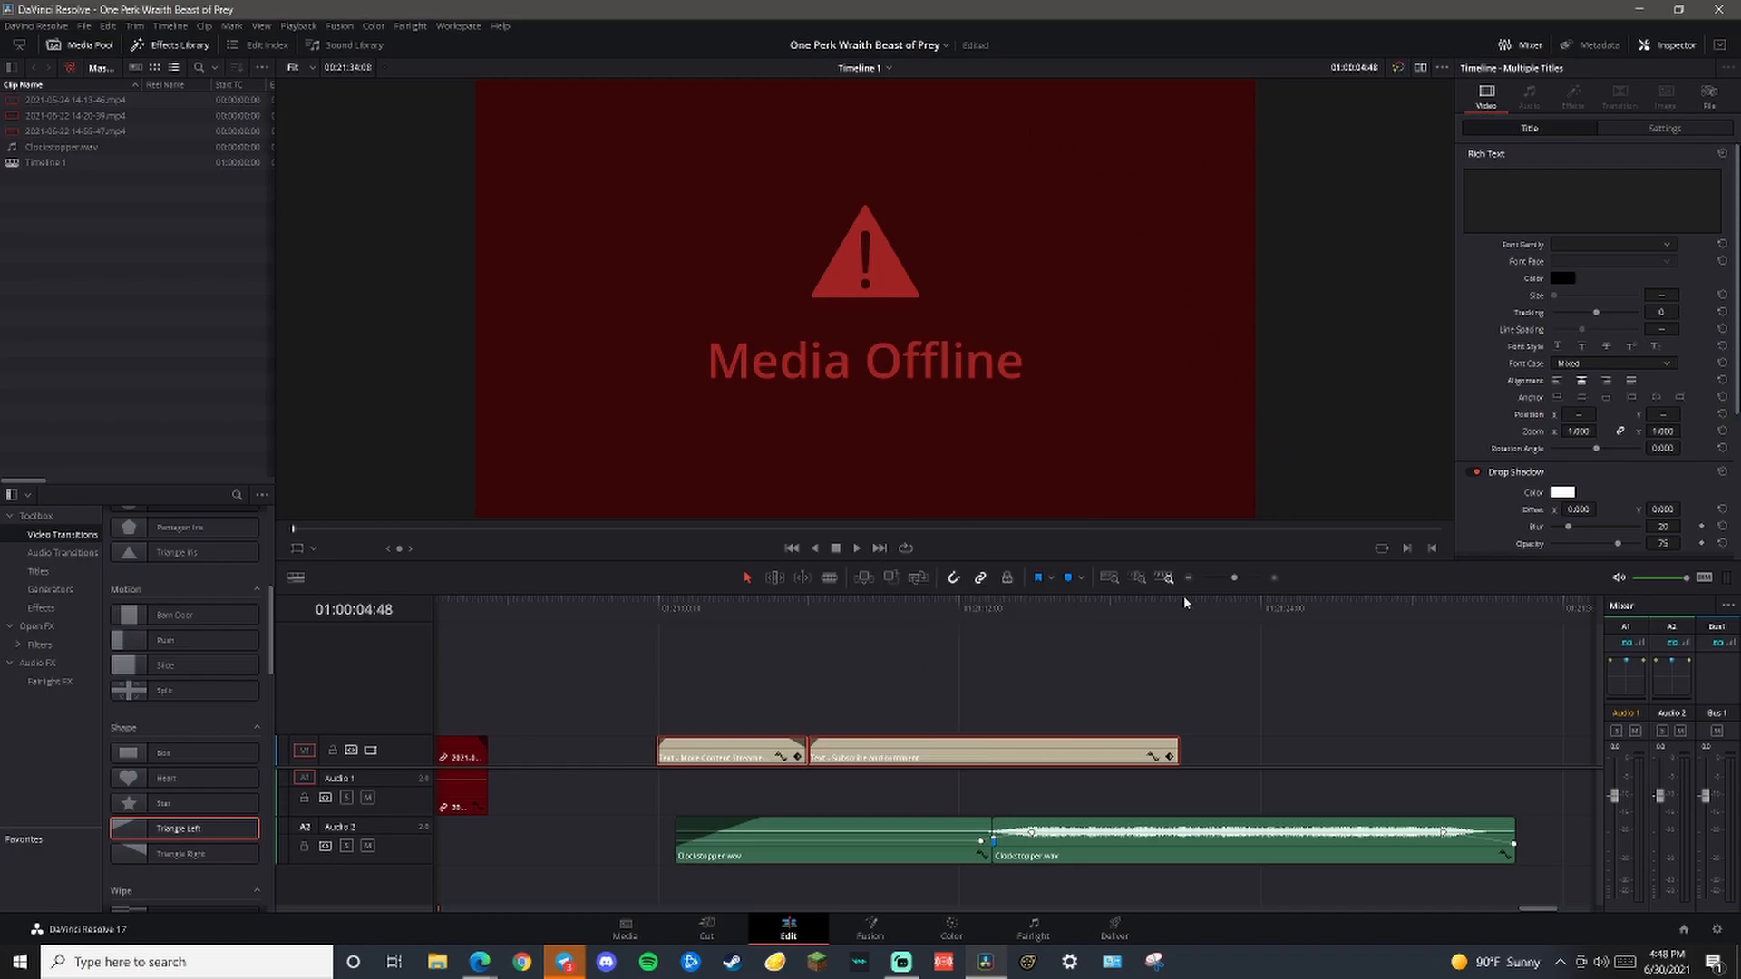
drag(691, 683, 1311, 918)
right_click(1161, 846)
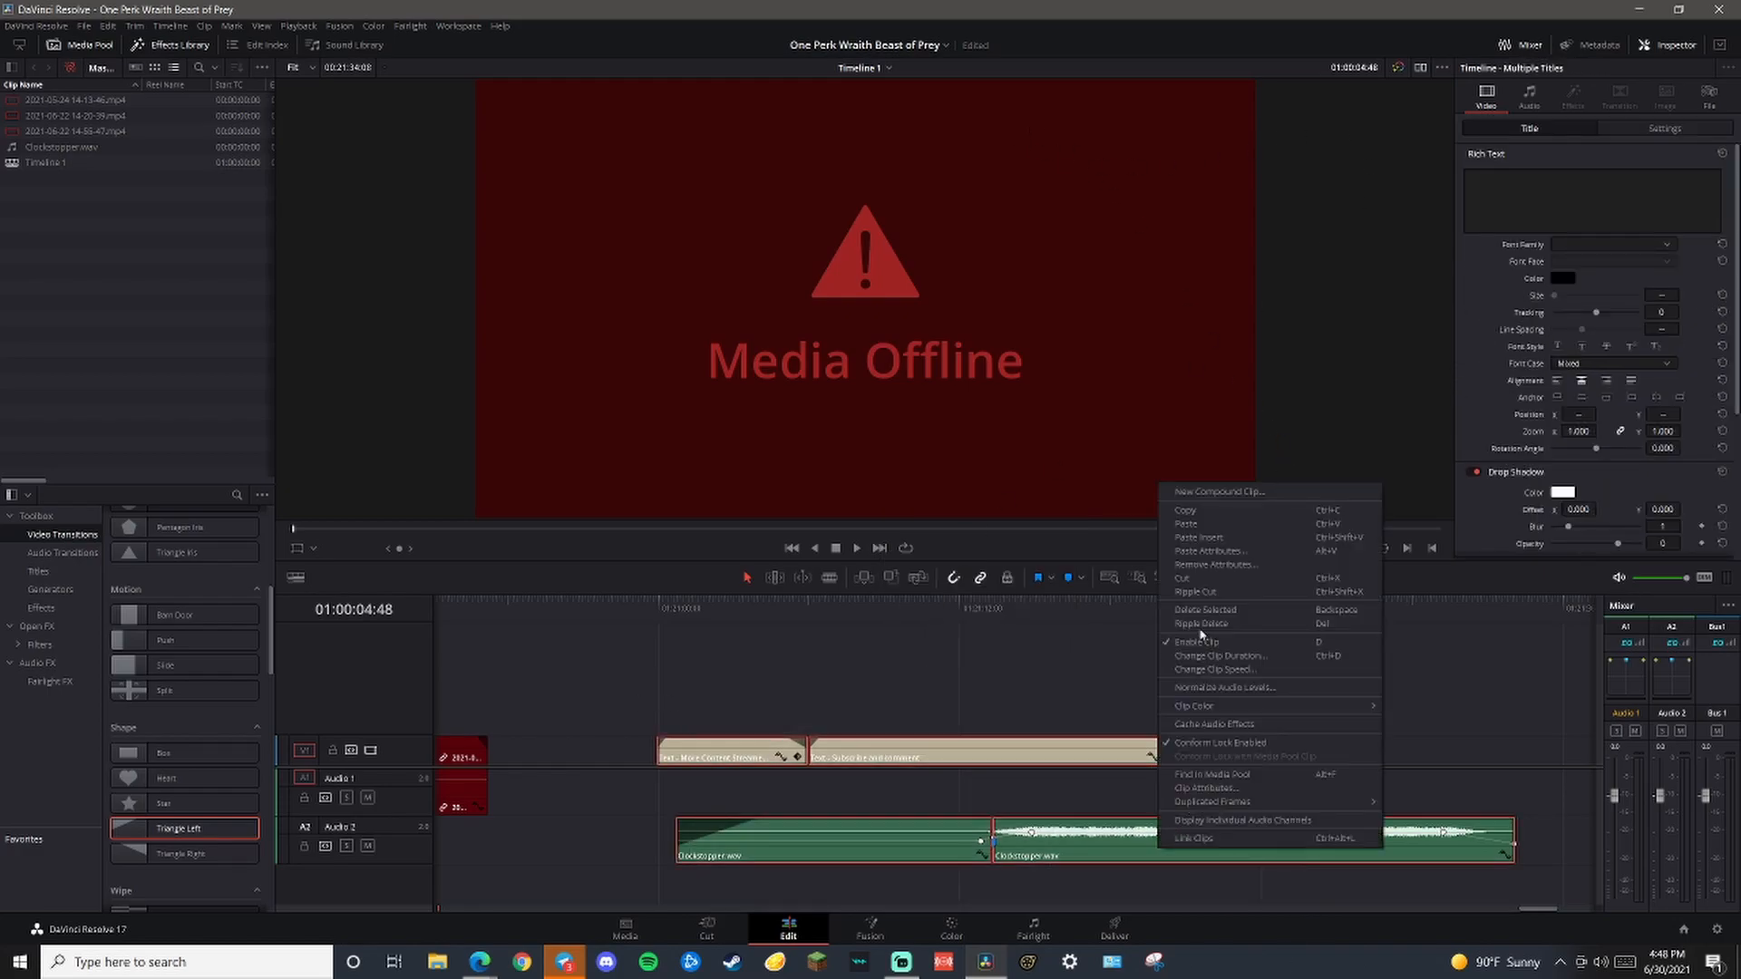
click(1213, 514)
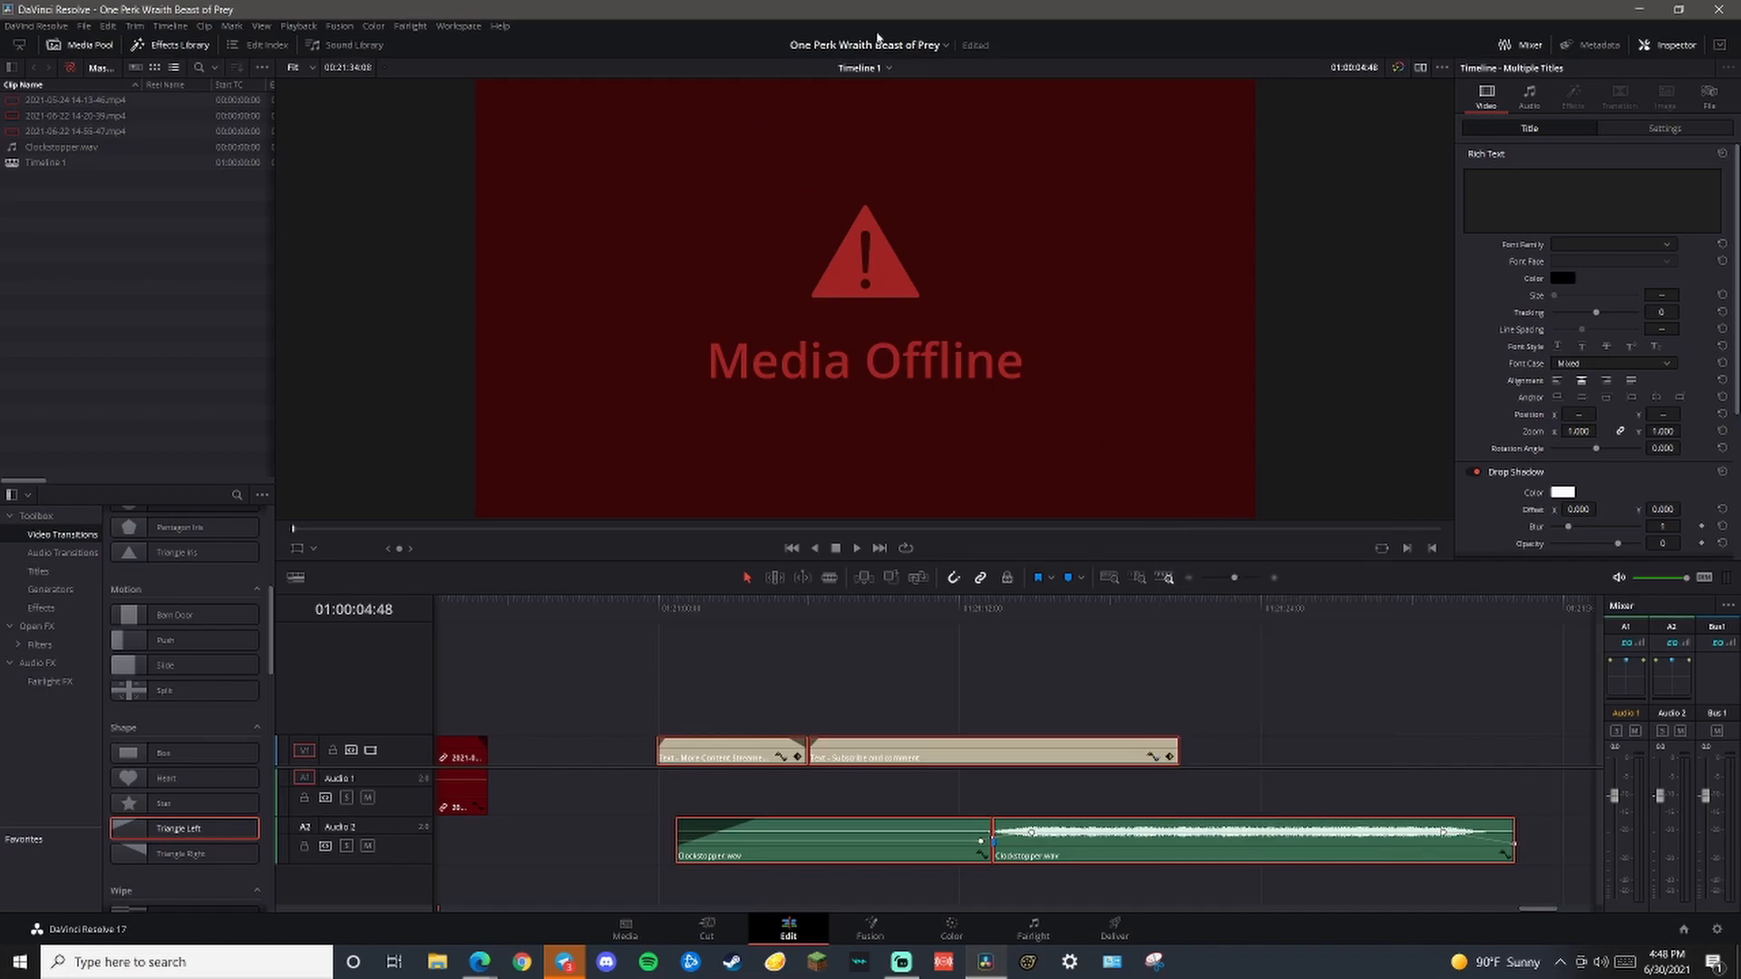
Return to Untitled Project and paste the copied titles and audio after the gameplay clip at 01:11:37:59
click(947, 46)
click(873, 68)
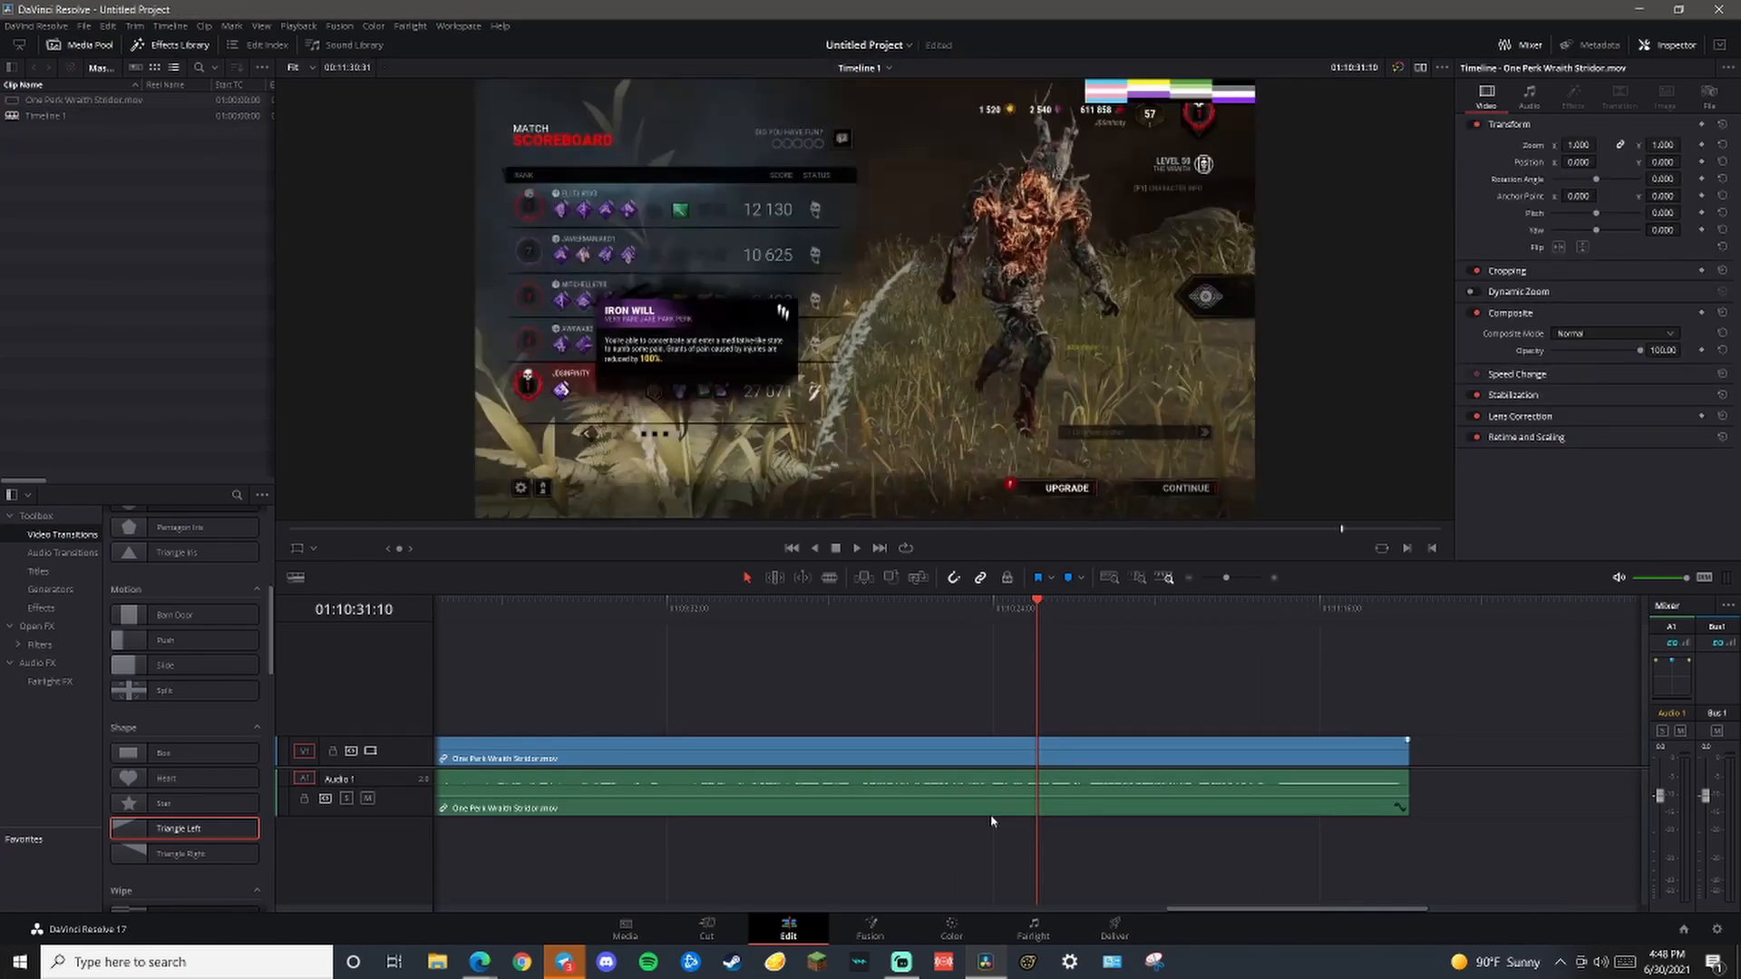
click(1457, 608)
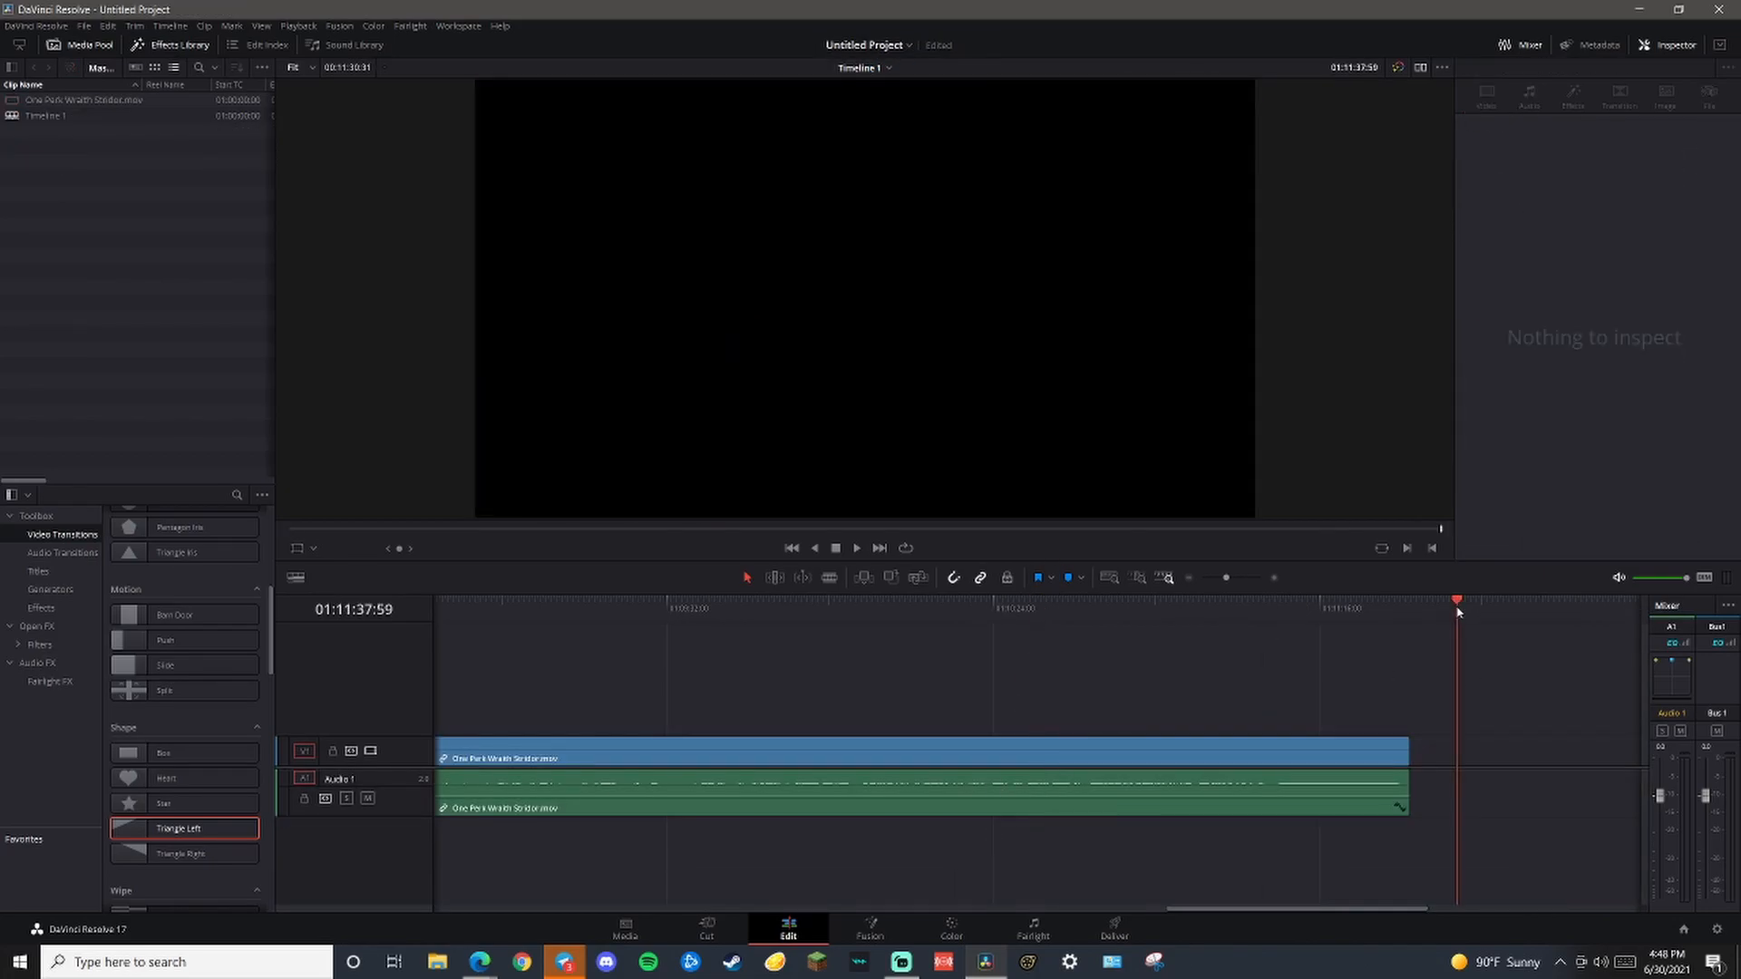
key(ctrl+v)
click(976, 764)
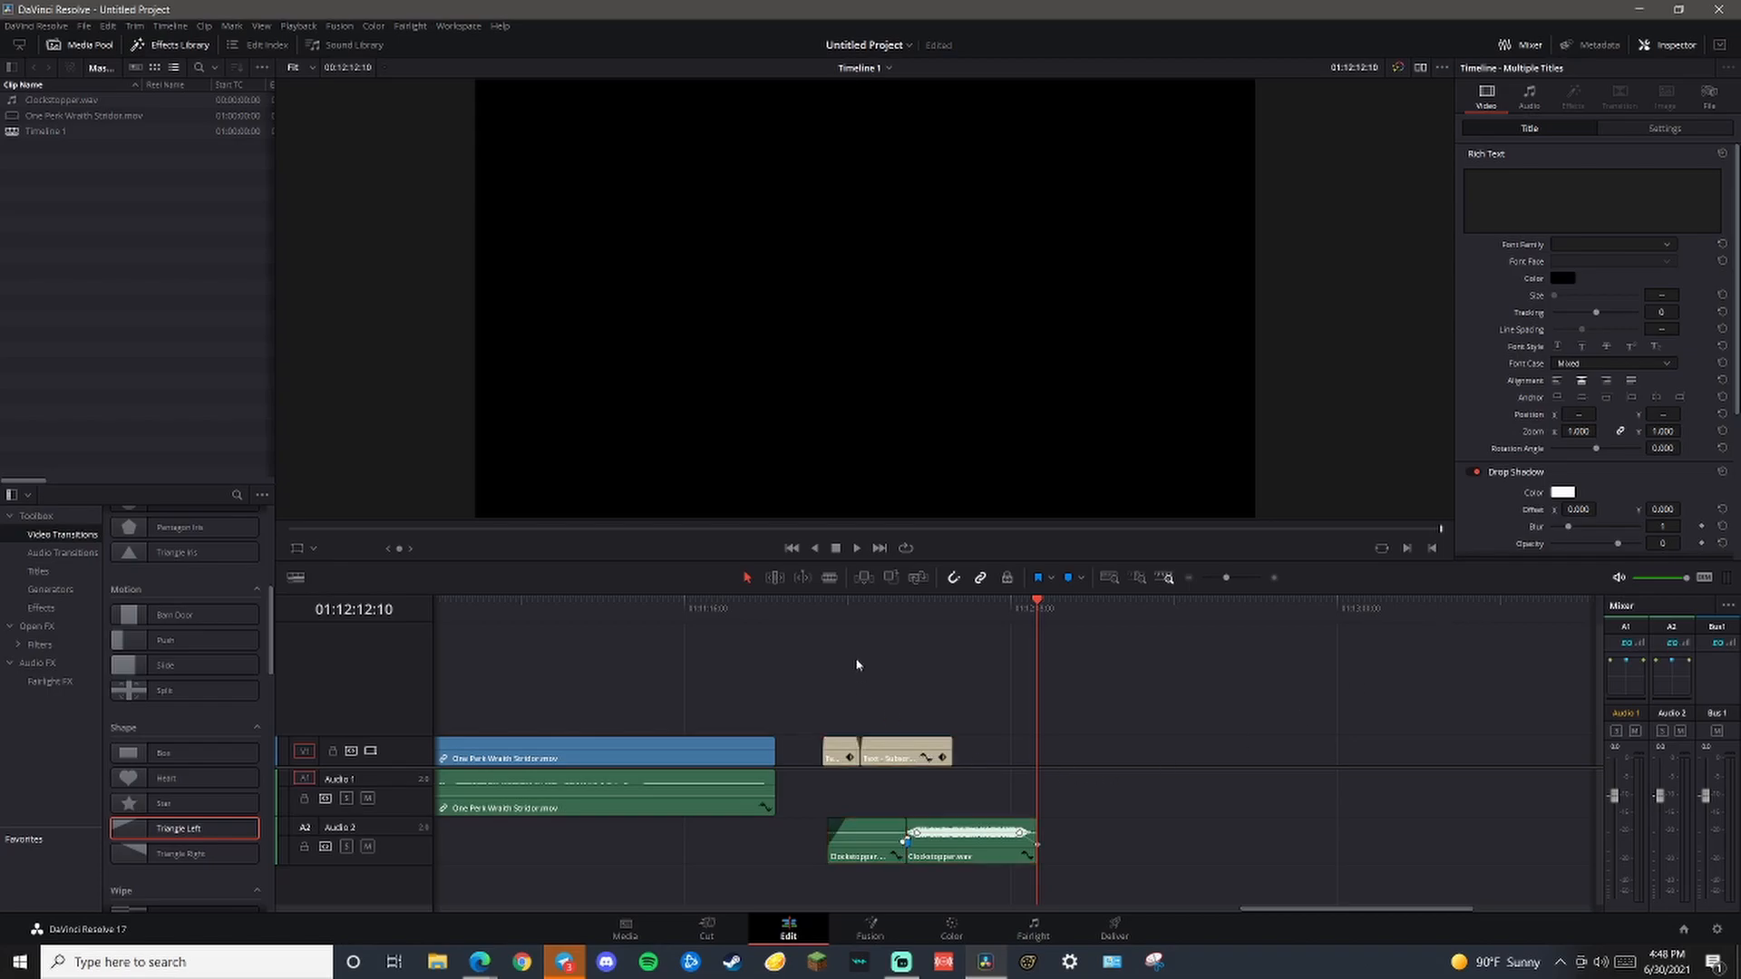
Select the first pasted title with the playhead at 01:11:38:45 and browse the available title effects
click(829, 604)
click(841, 755)
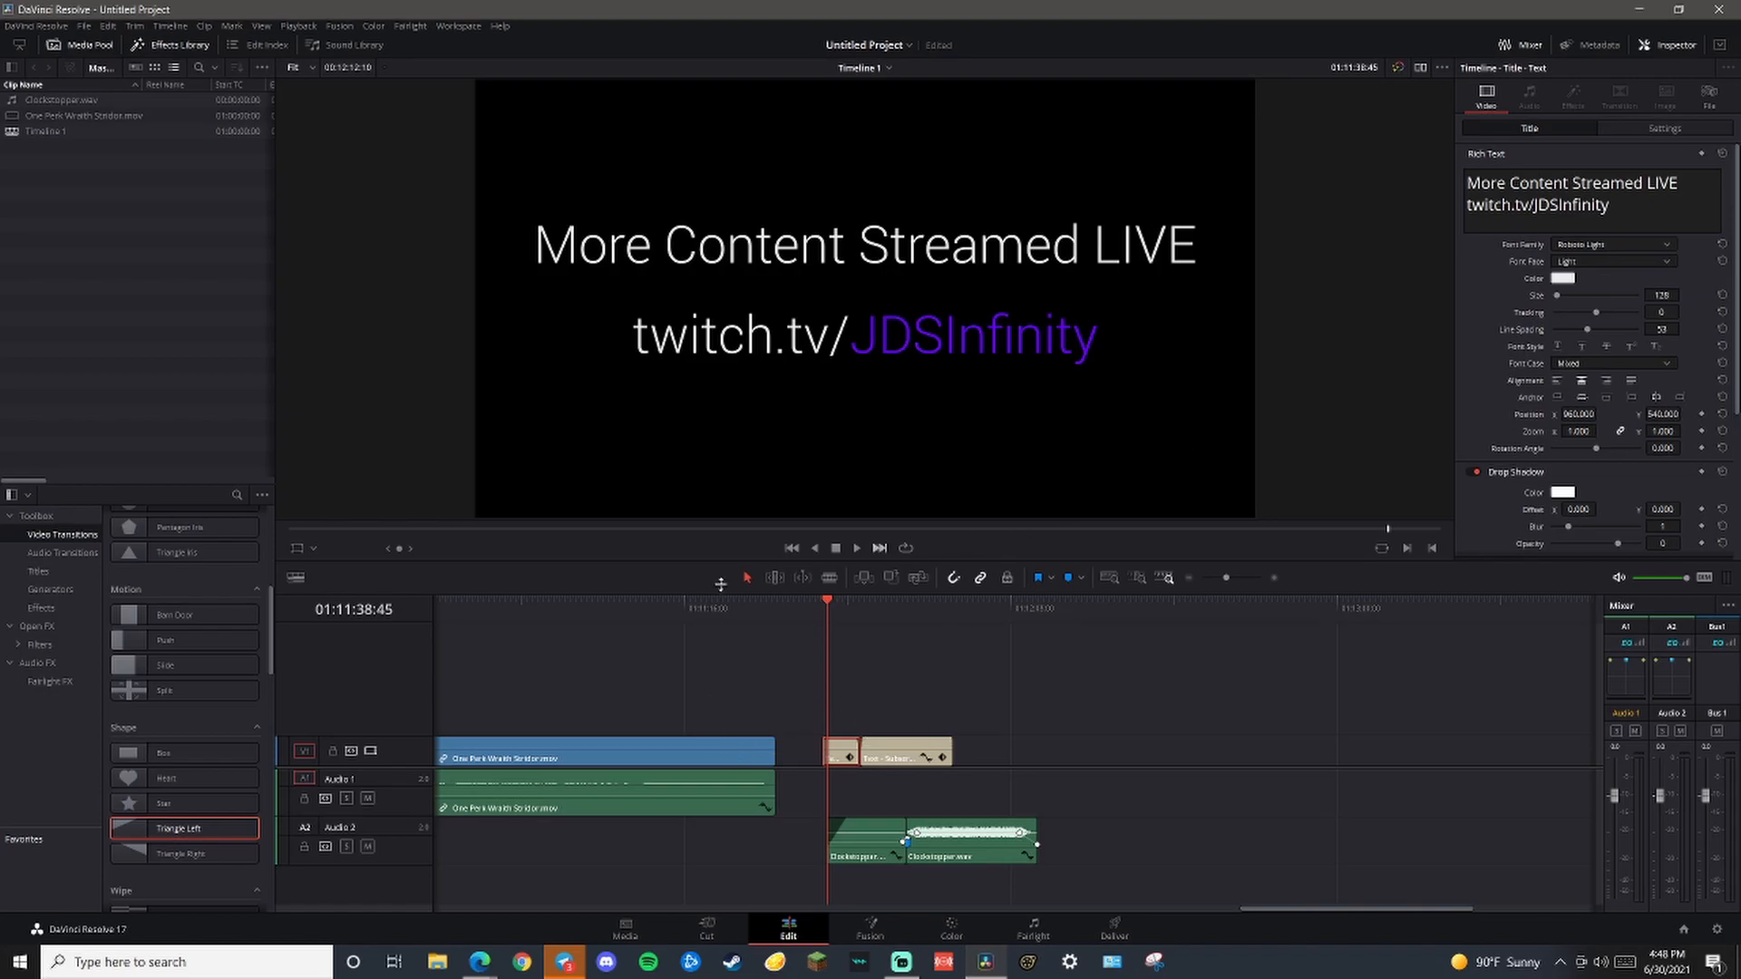
click(58, 575)
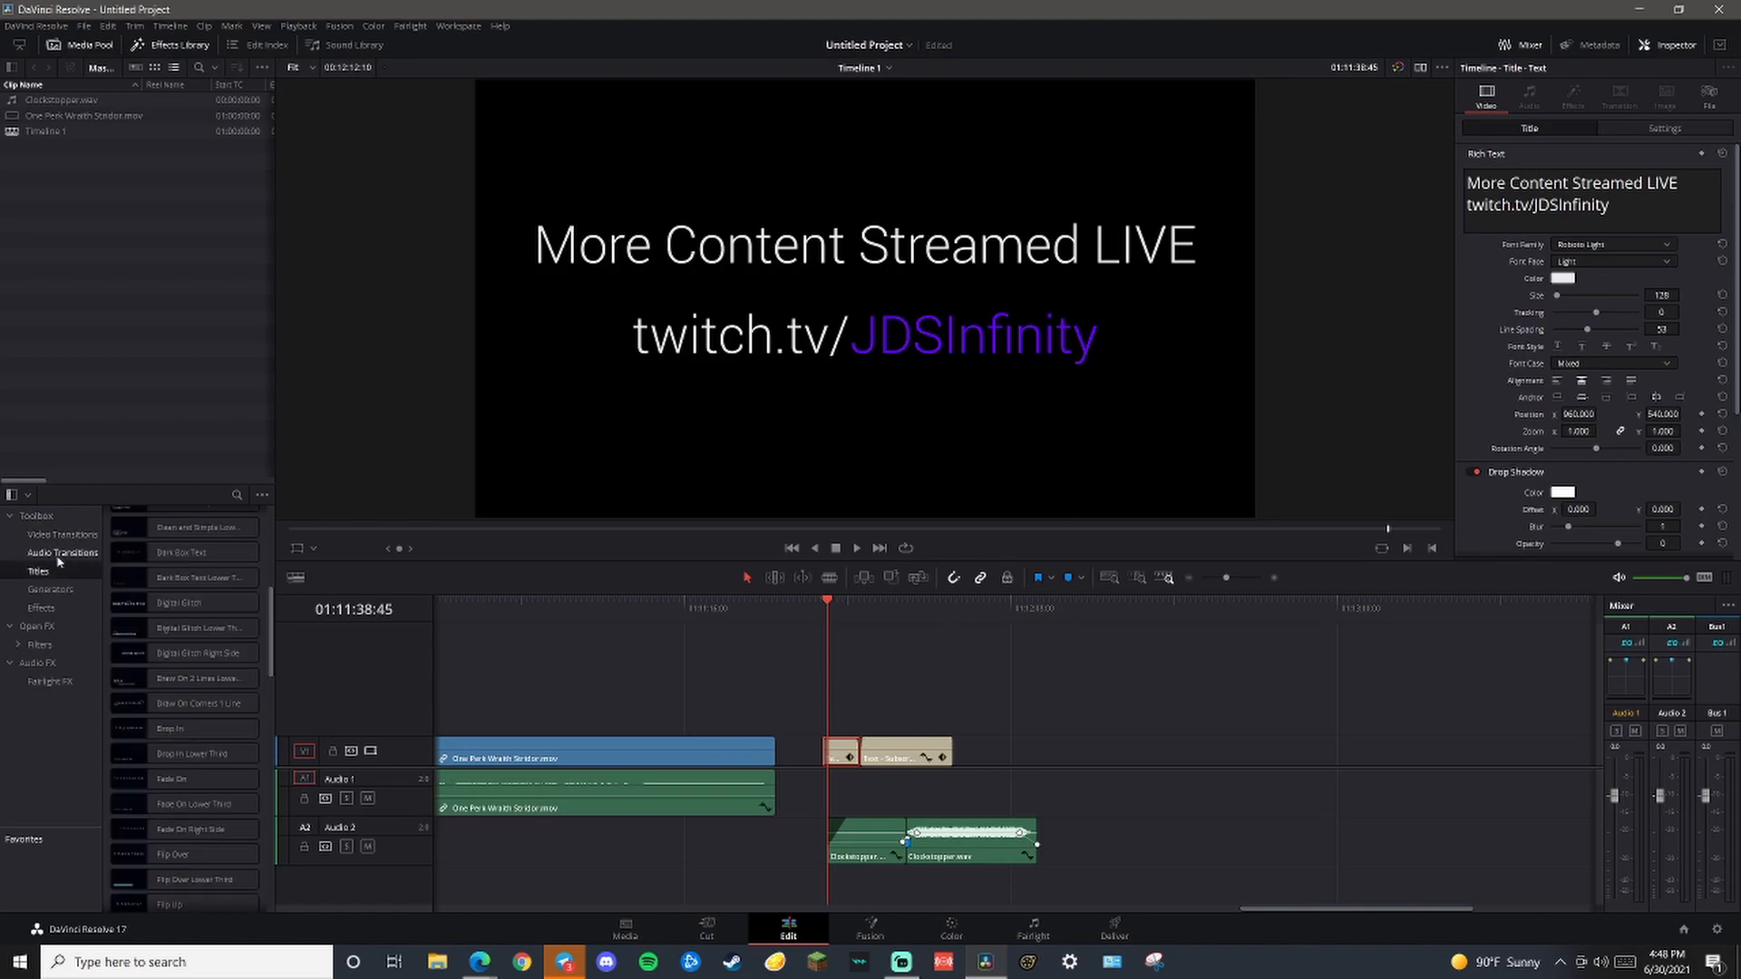
scroll(208, 620, down, 3)
scroll(204, 616, up, 4)
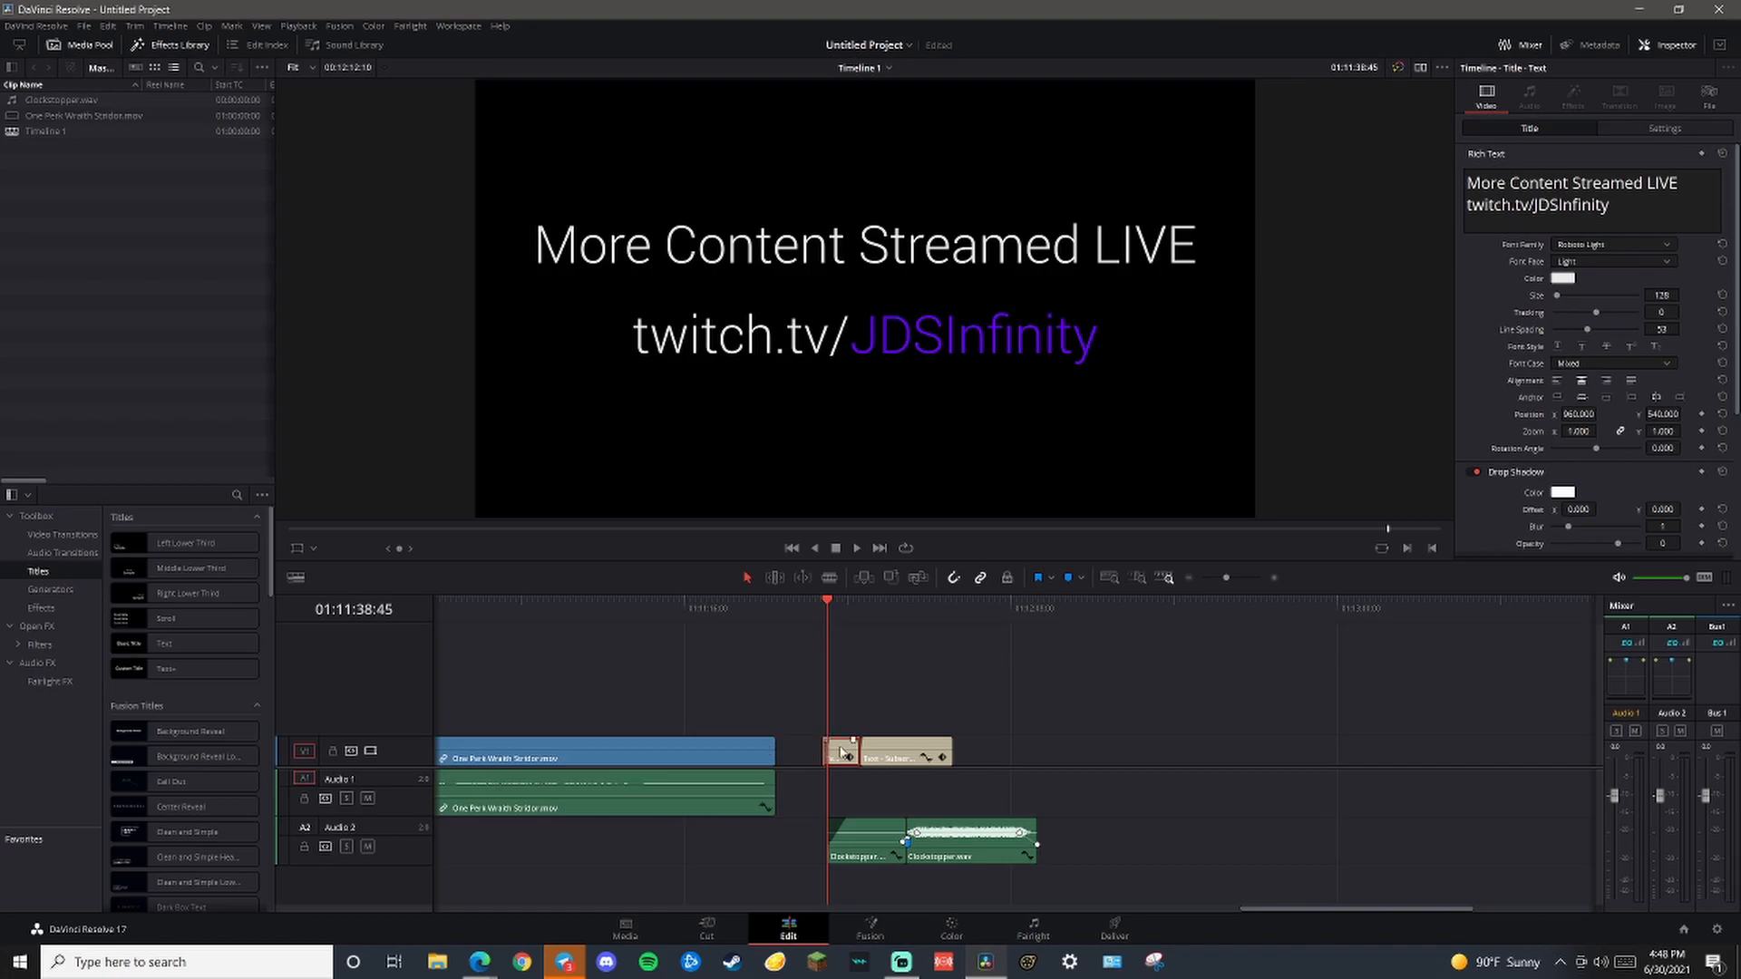
Preview the "More Content Streamed LIVE" title over the gameplay at 01:10:02:47 on a second video track, and move it back before the second title
drag(842, 751, 498, 721)
click(722, 609)
drag(1372, 908, 1302, 909)
drag(836, 721, 567, 721)
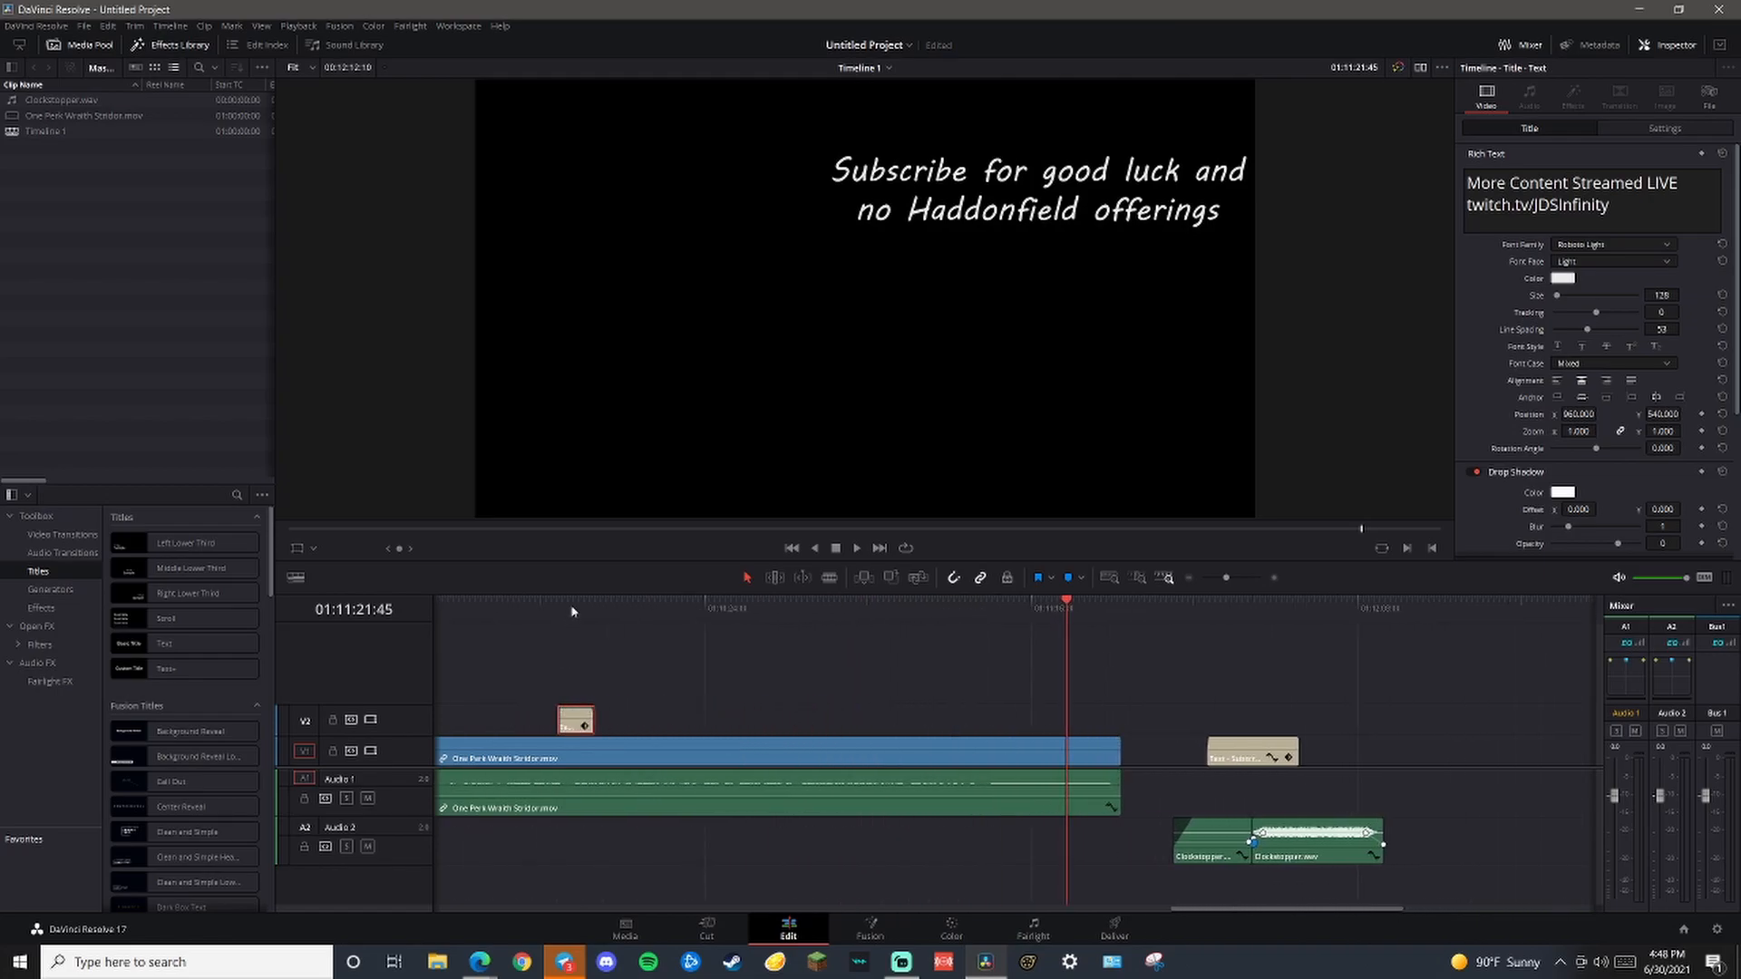
click(571, 606)
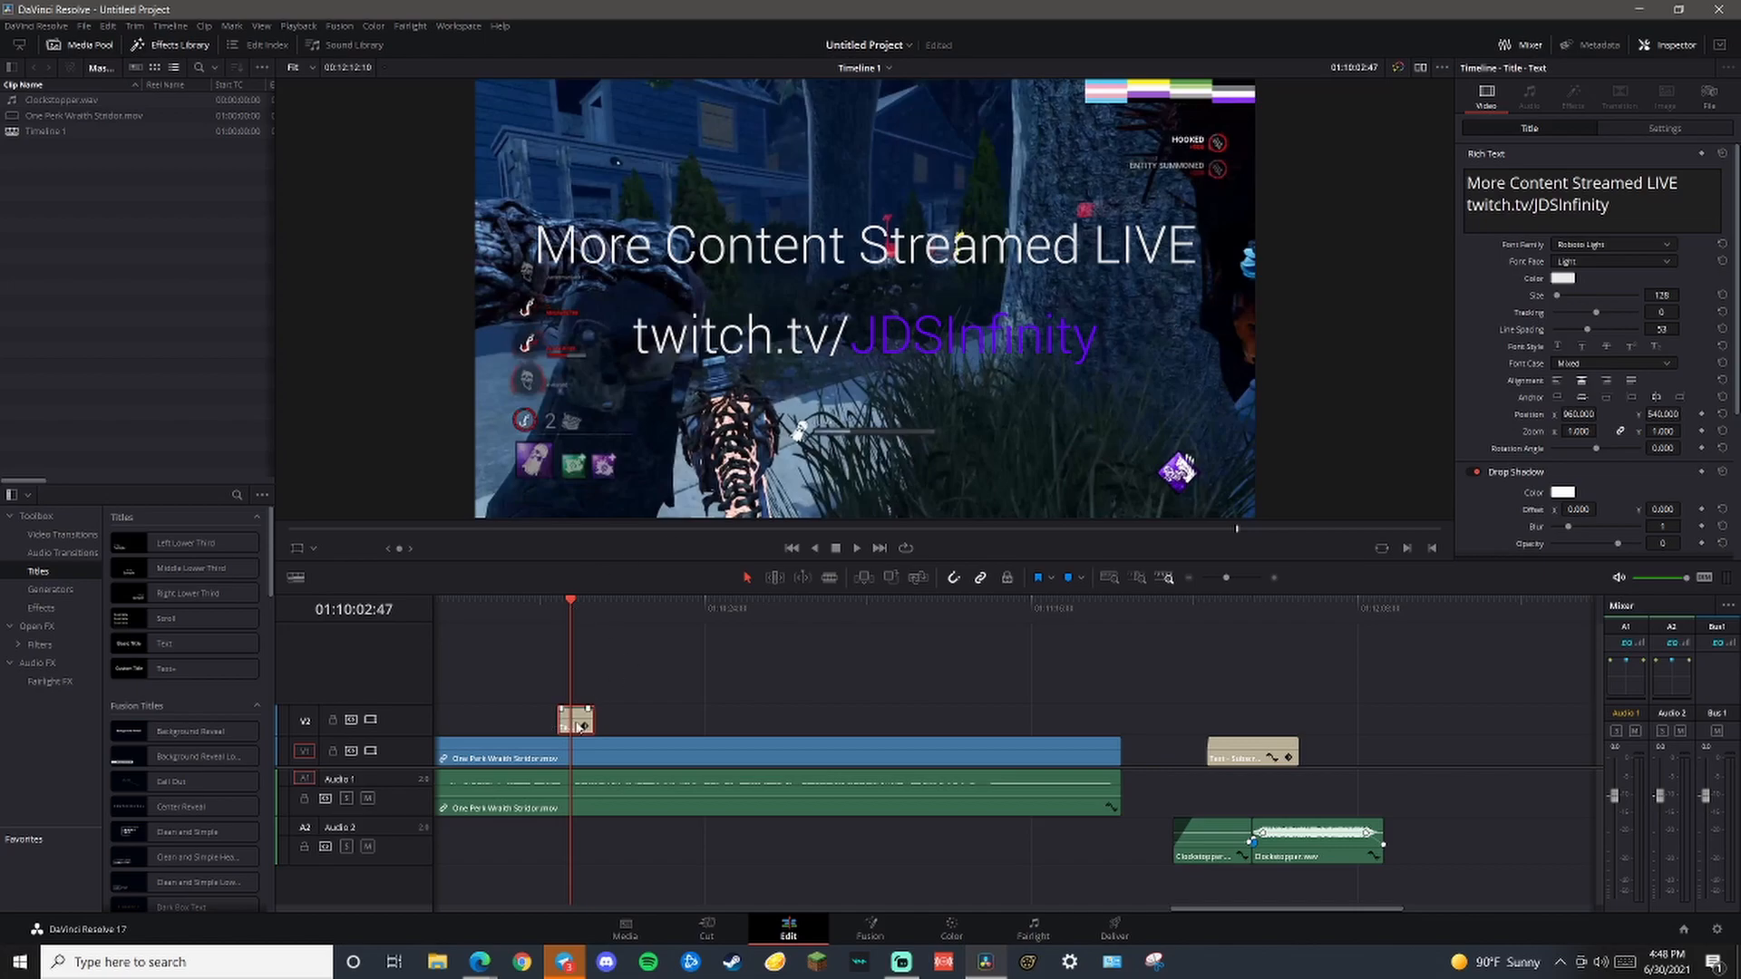
drag(580, 724, 1184, 753)
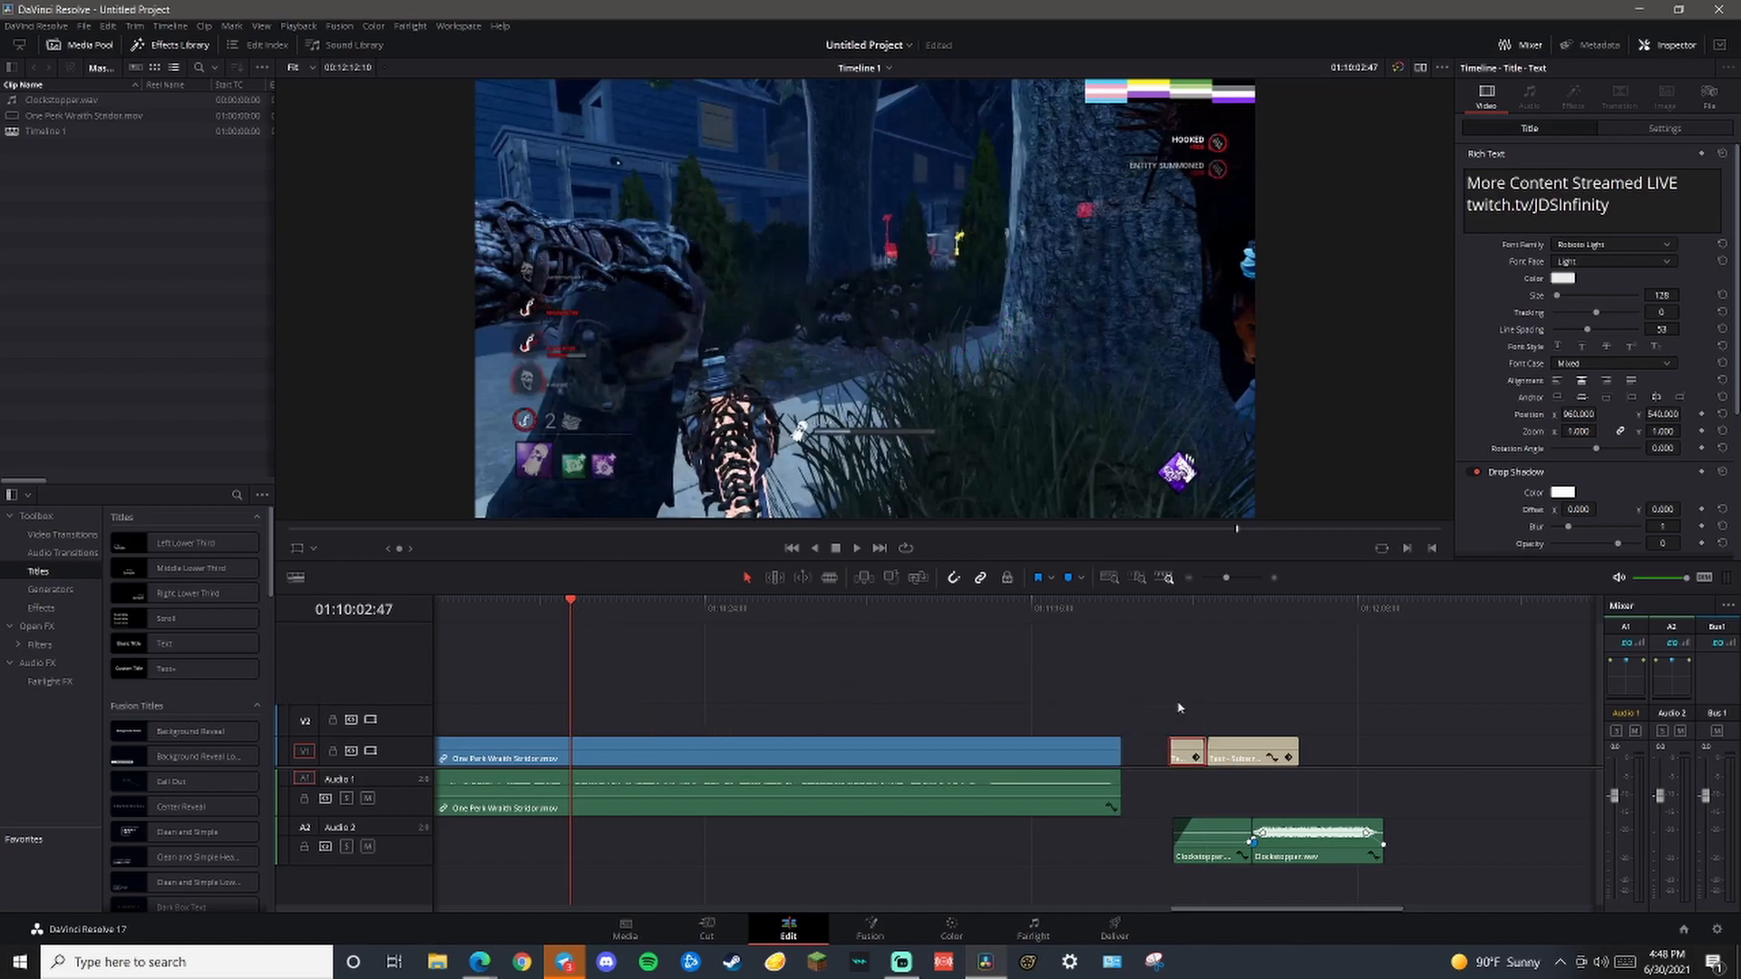
Color the letters "Stream" in the first title red (#ff0000) and set their tracking to 30
click(1179, 655)
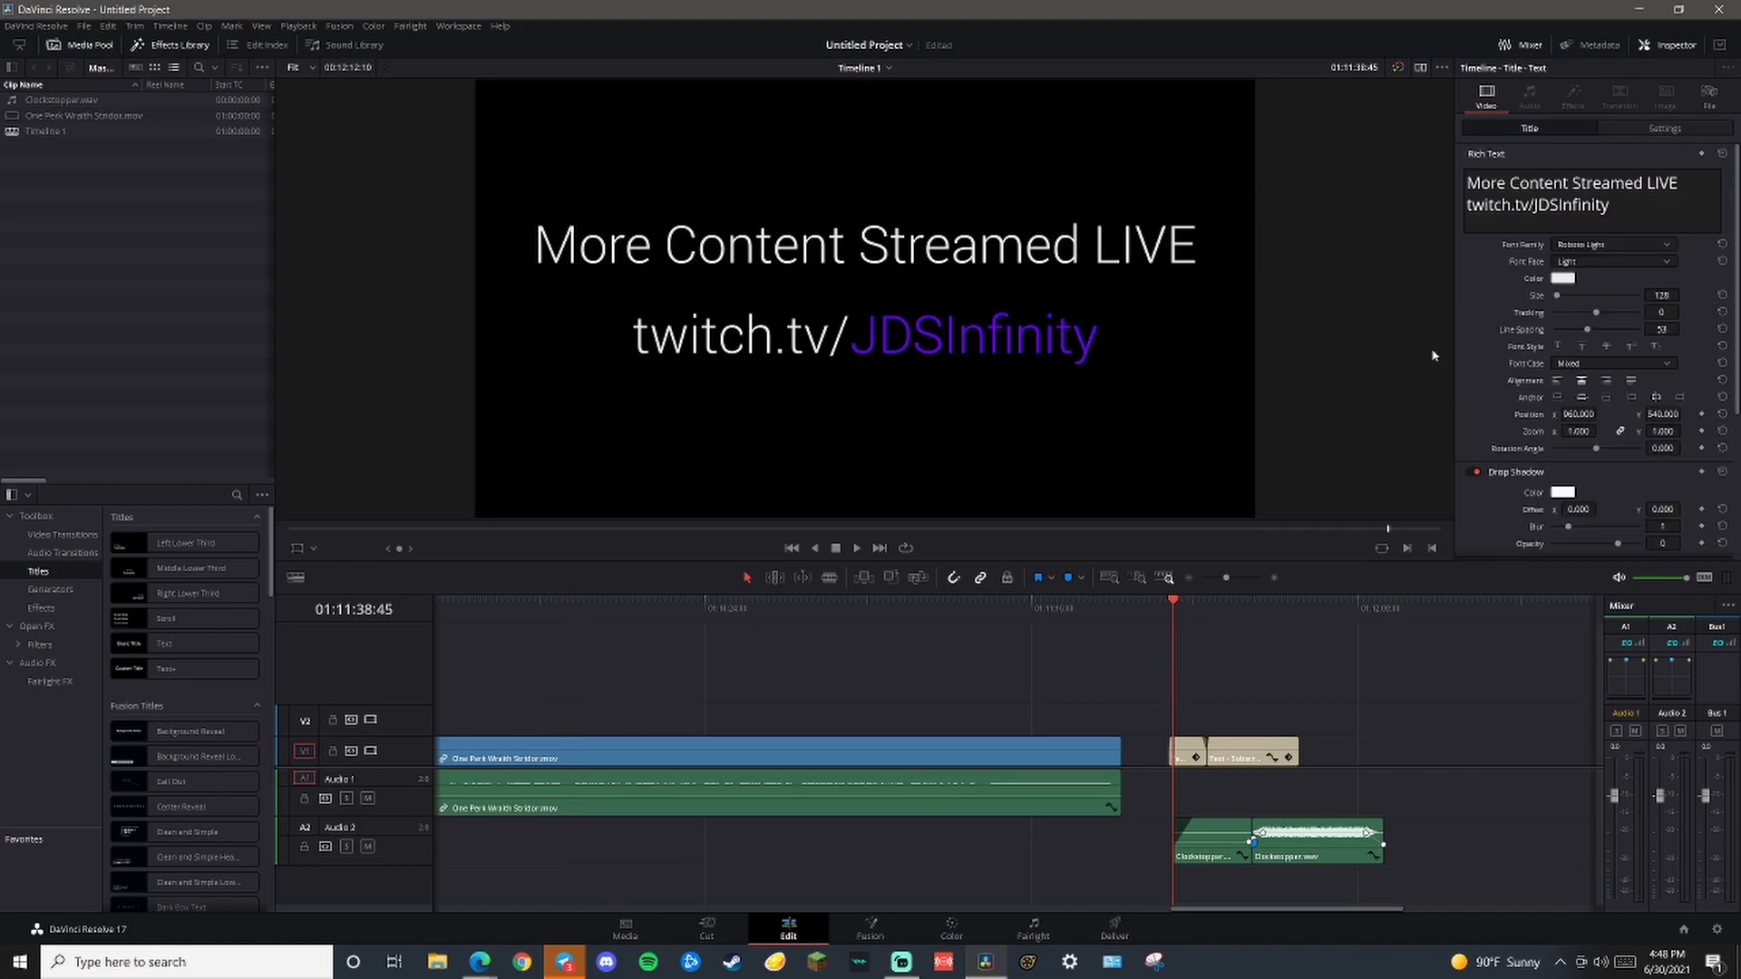
click(1602, 205)
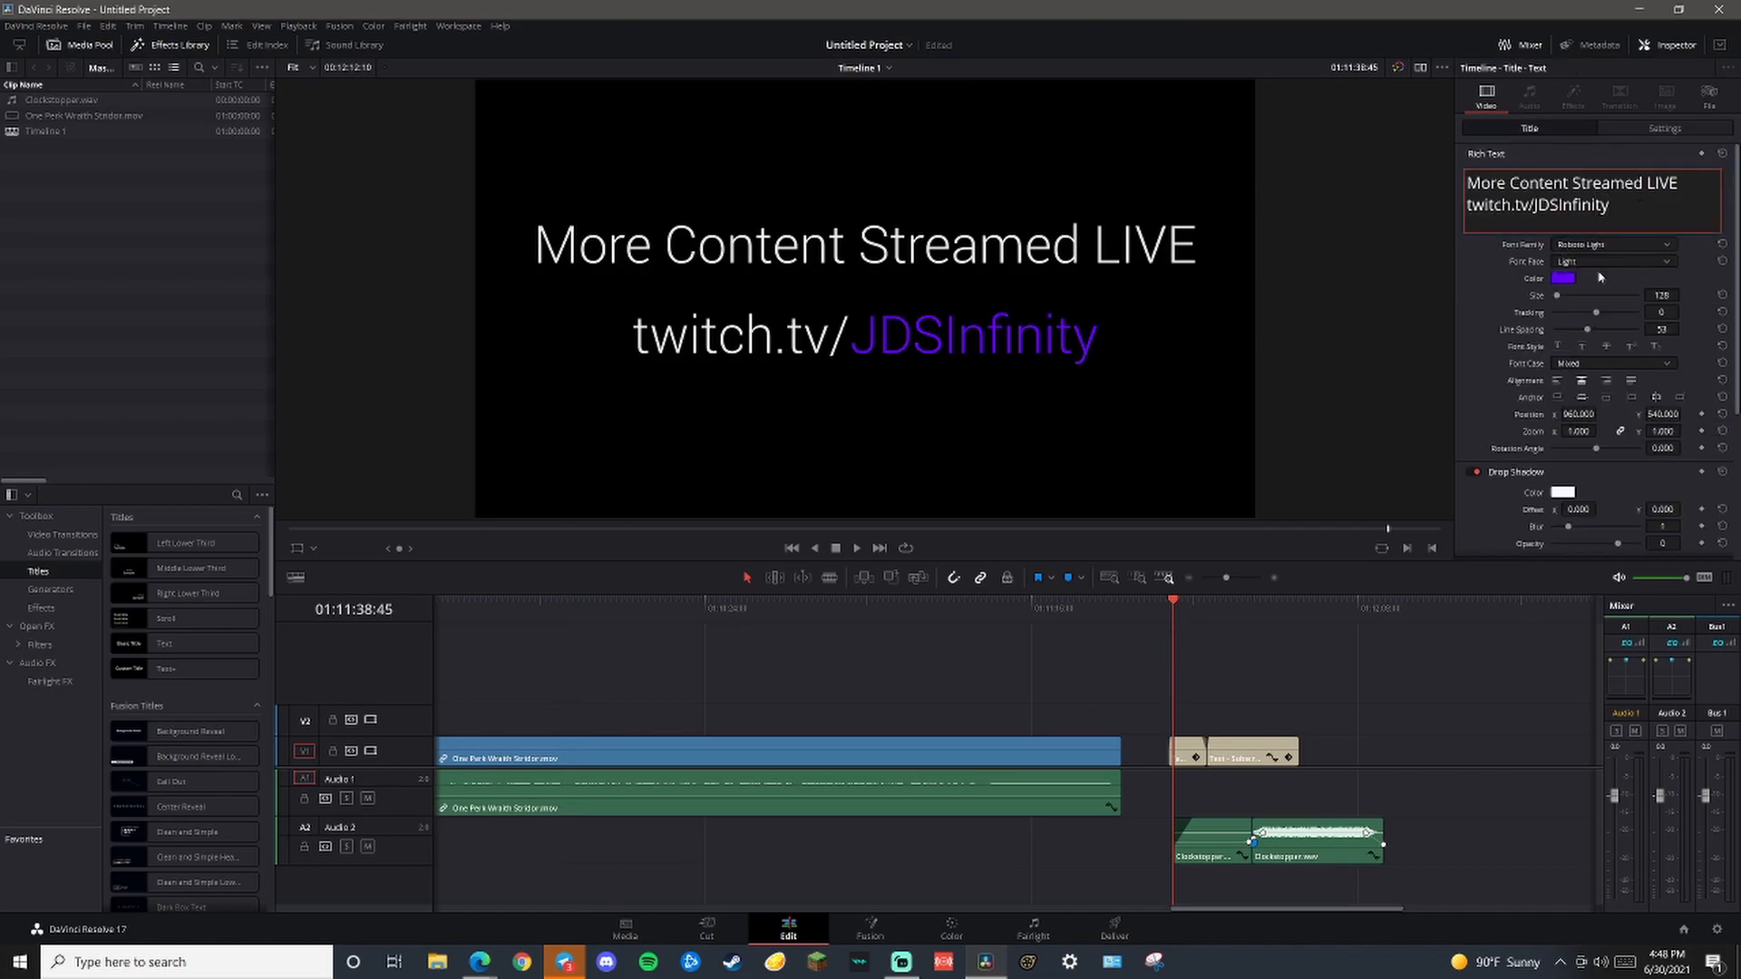
drag(1572, 183, 1625, 182)
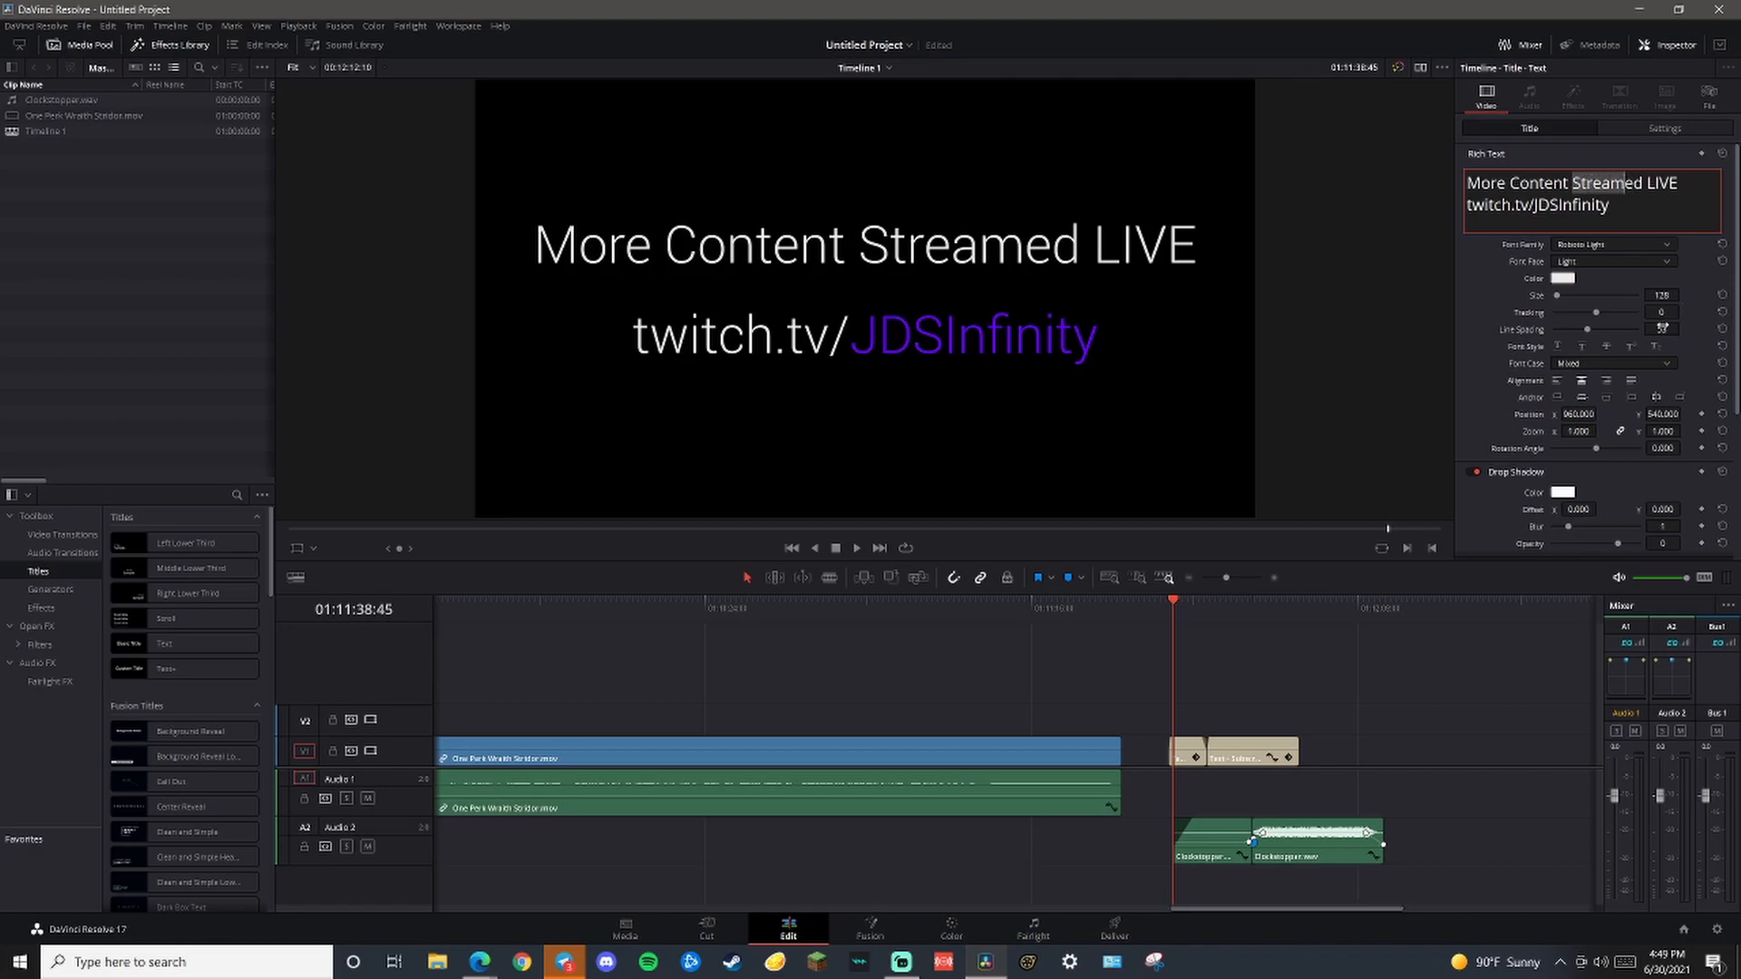
click(1563, 279)
click(717, 408)
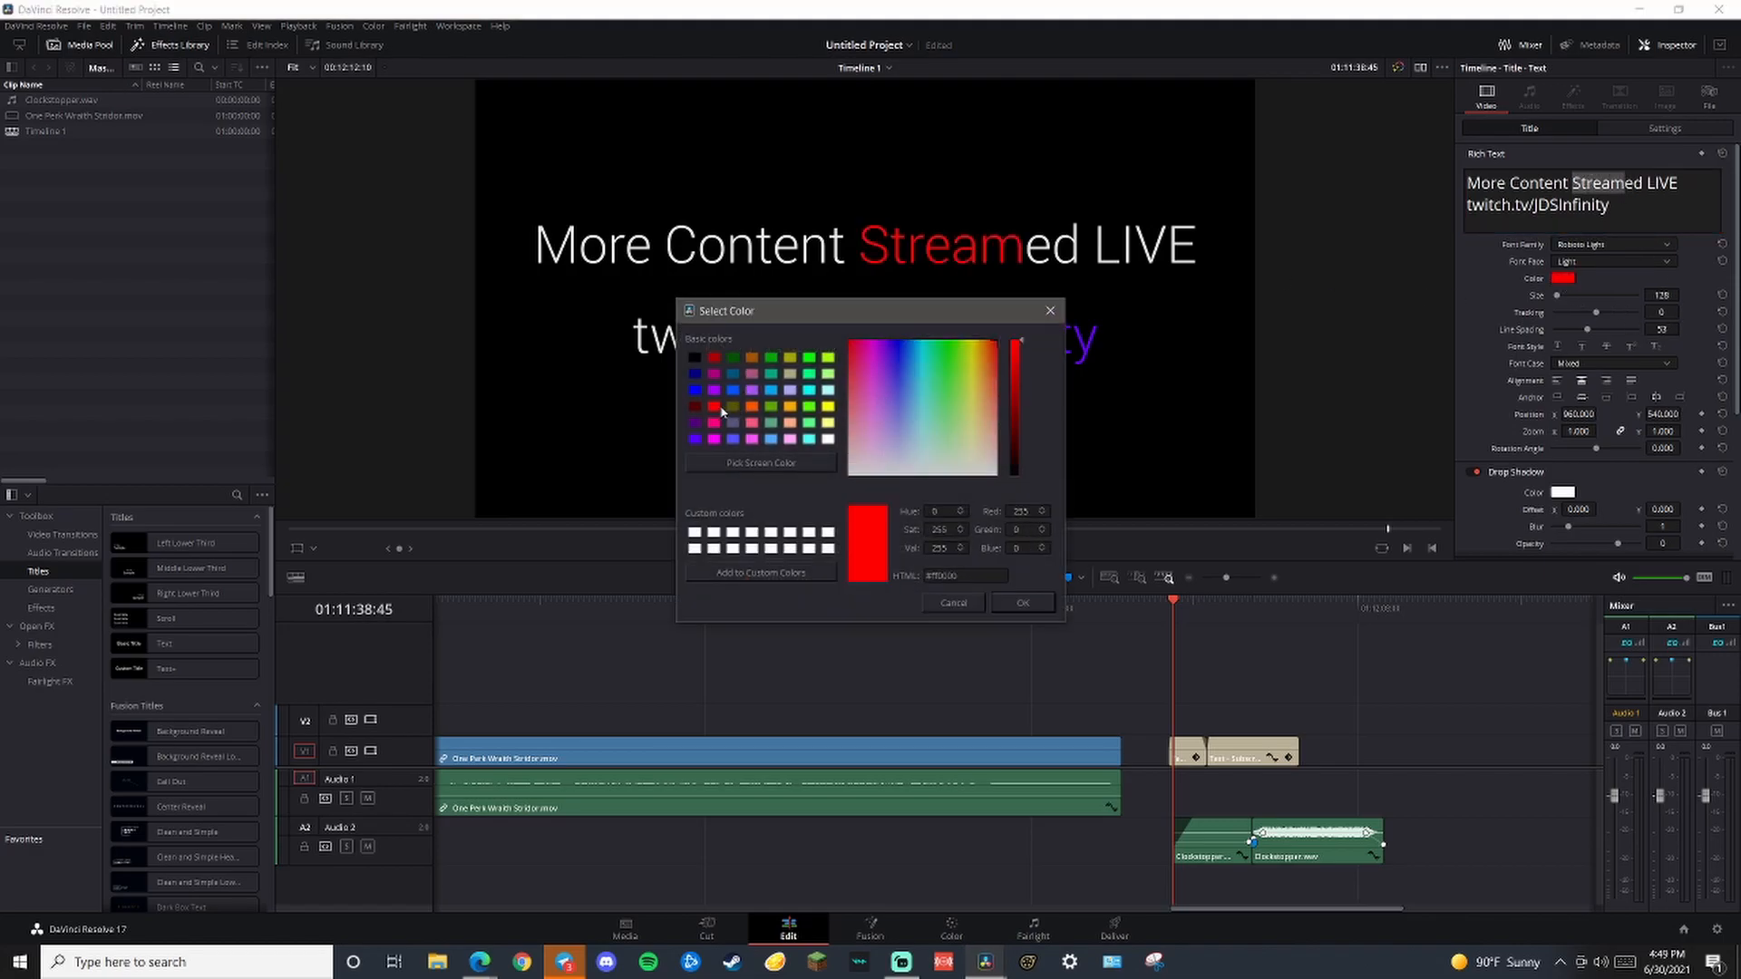
click(1020, 603)
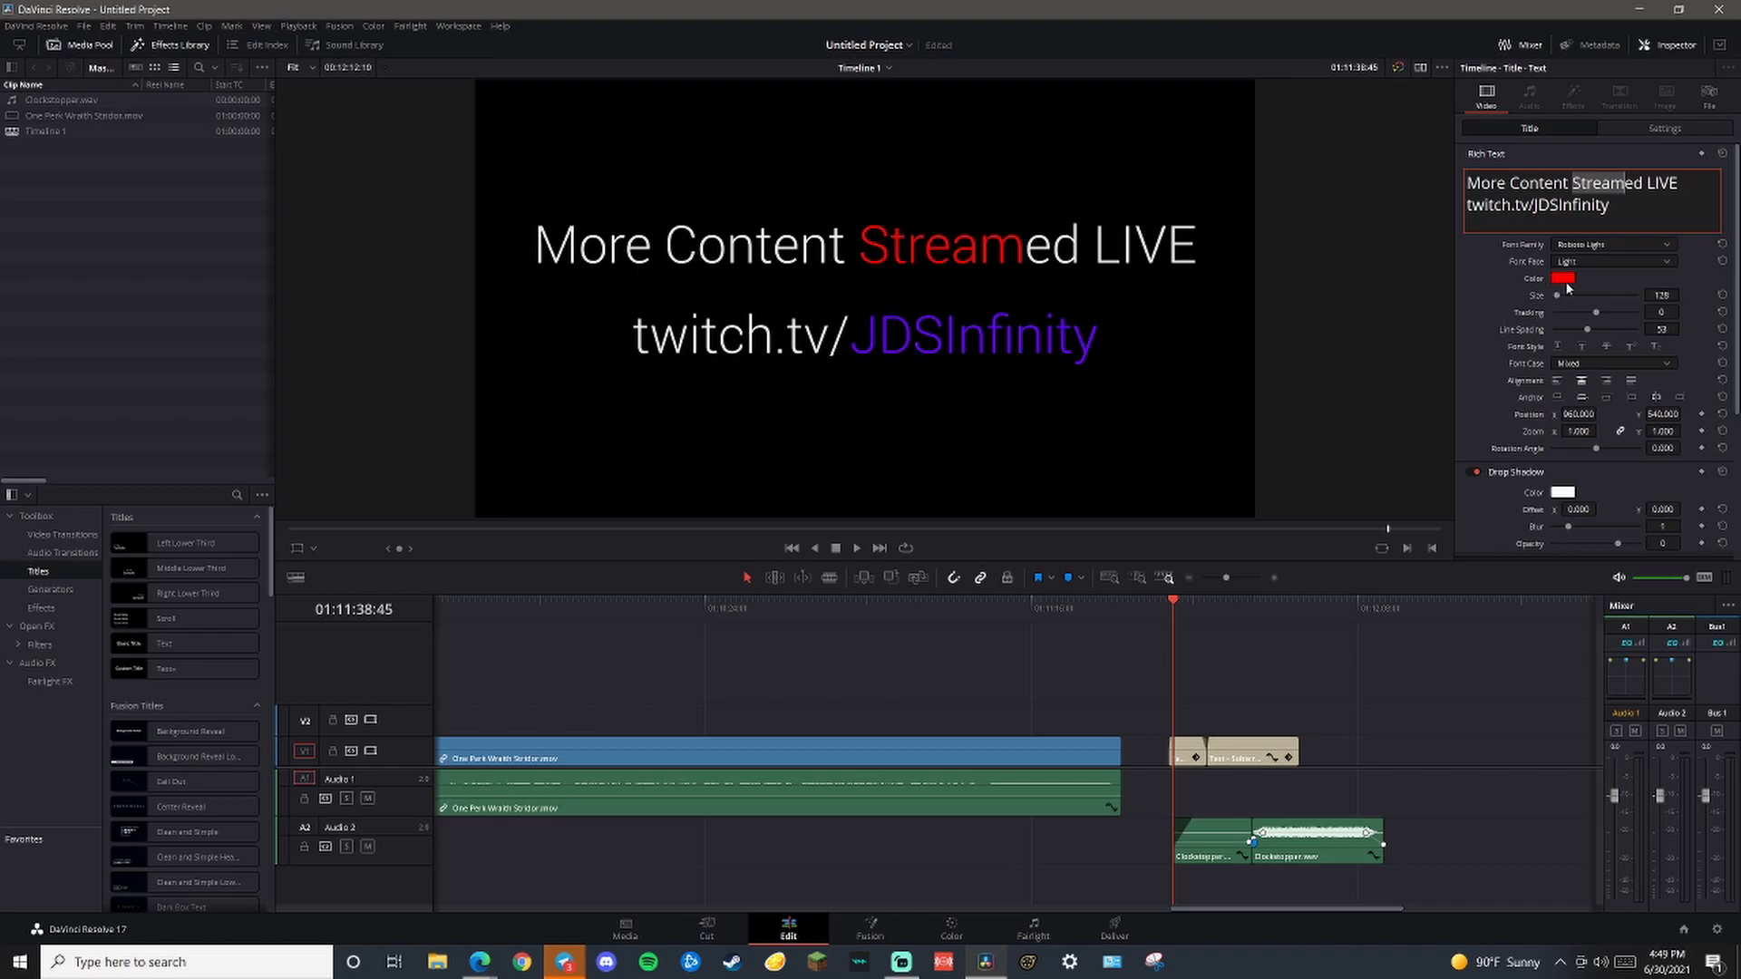
mouse_move(1601, 315)
mouse_down()
mouse_move(1626, 315)
mouse_move(1608, 312)
mouse_up()
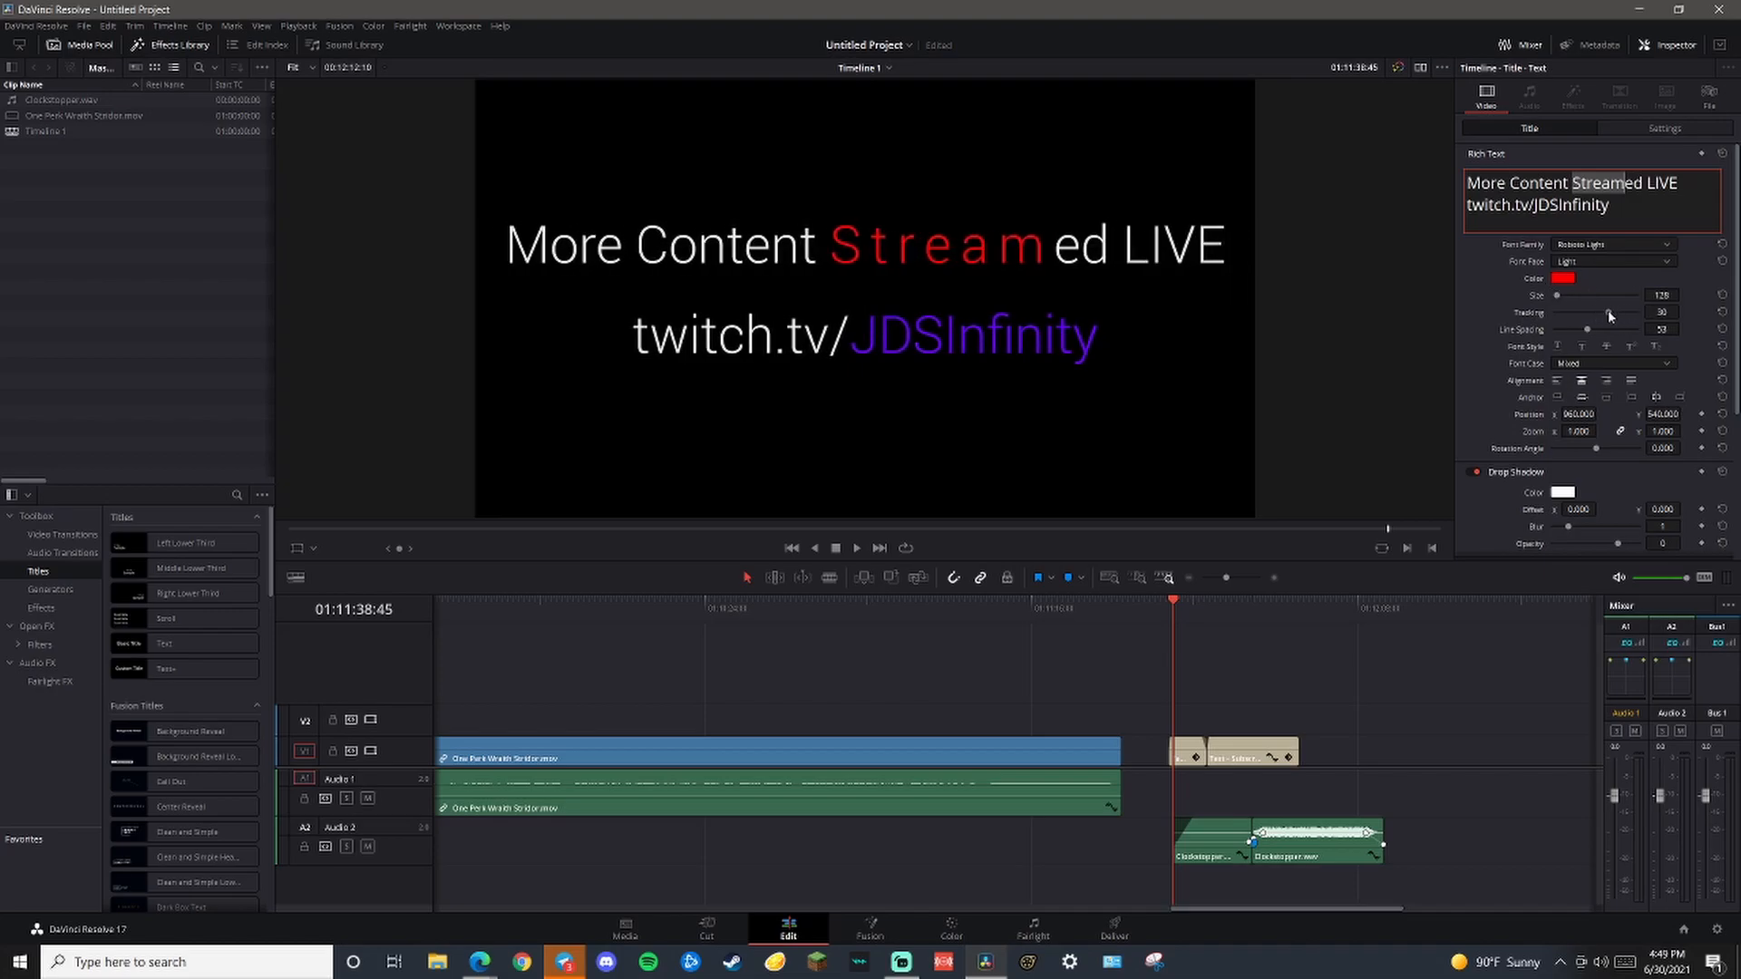
scroll(1582, 399, down, 5)
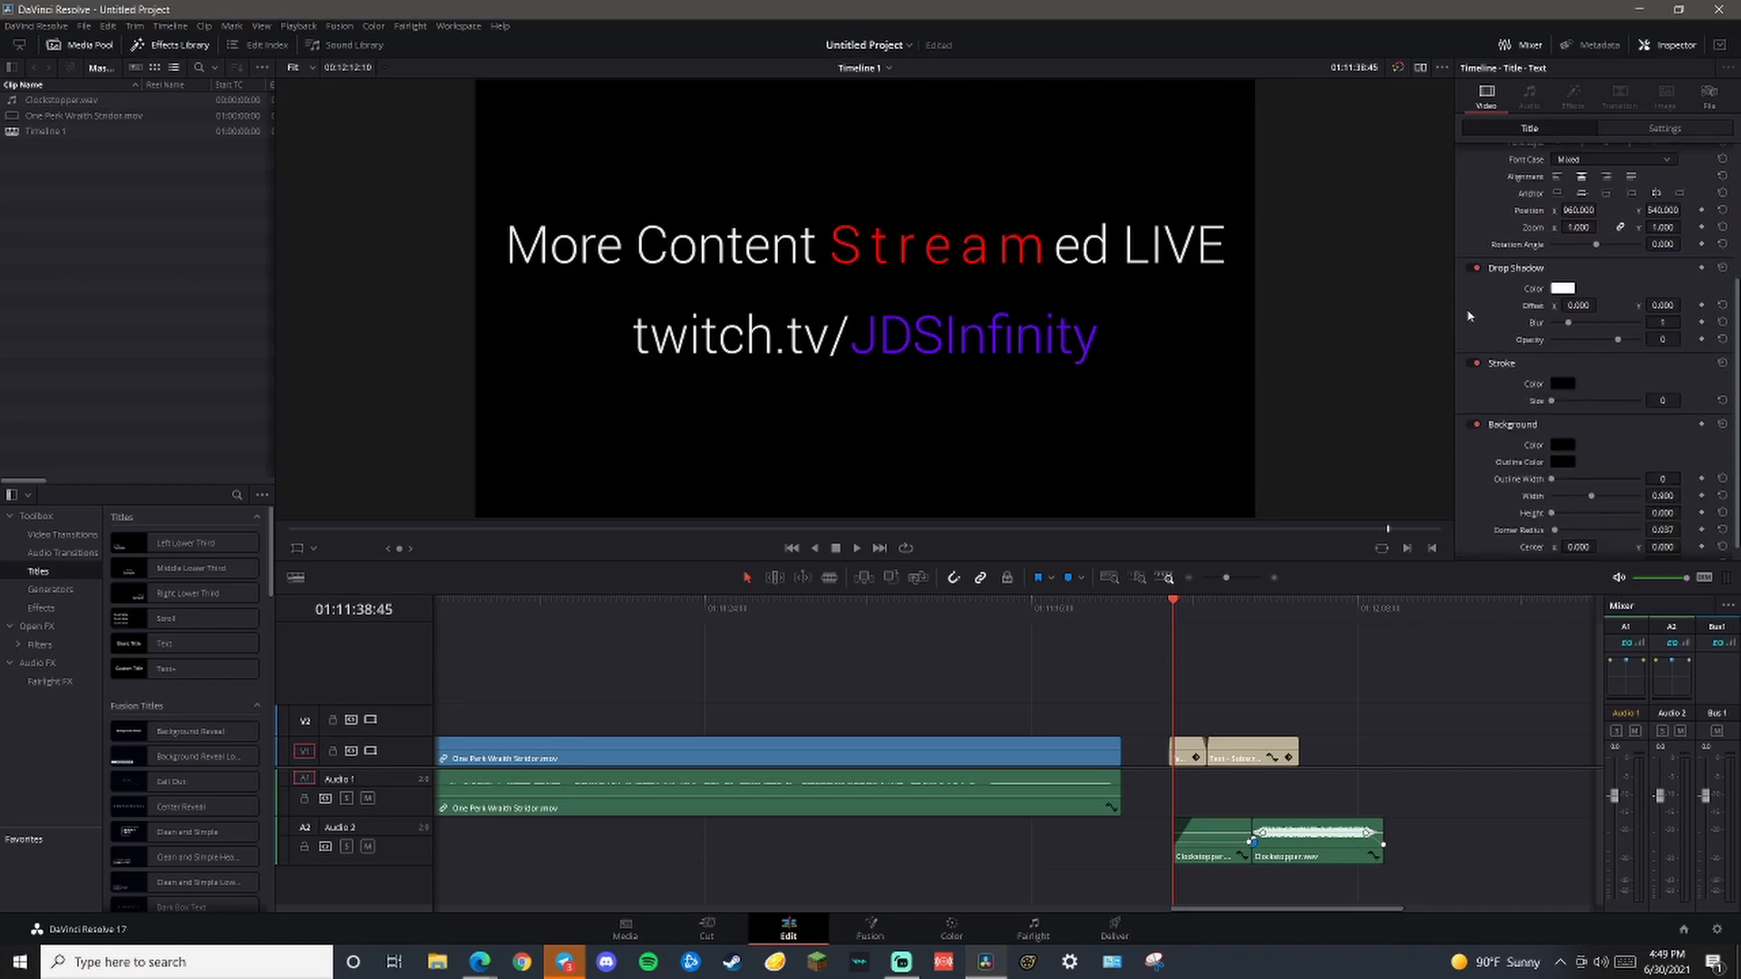
Set the "Subscribe and comment" title's position to X 857 and Y 806
click(1233, 616)
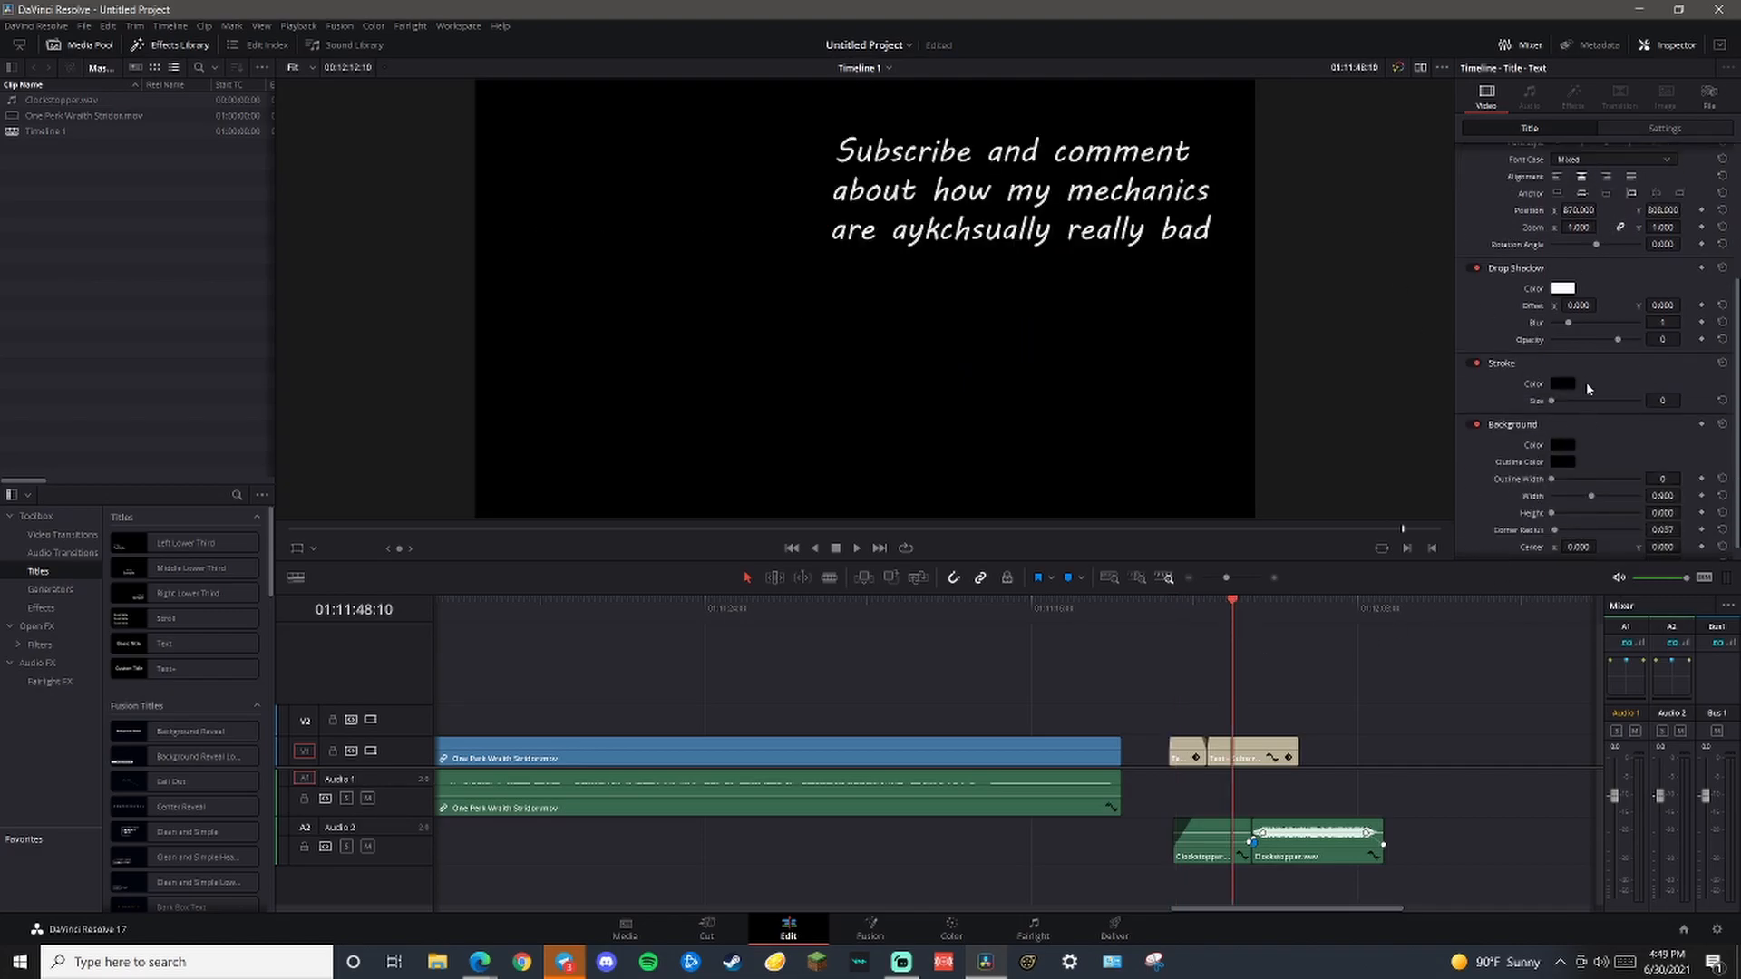
scroll(1560, 209, up, 4)
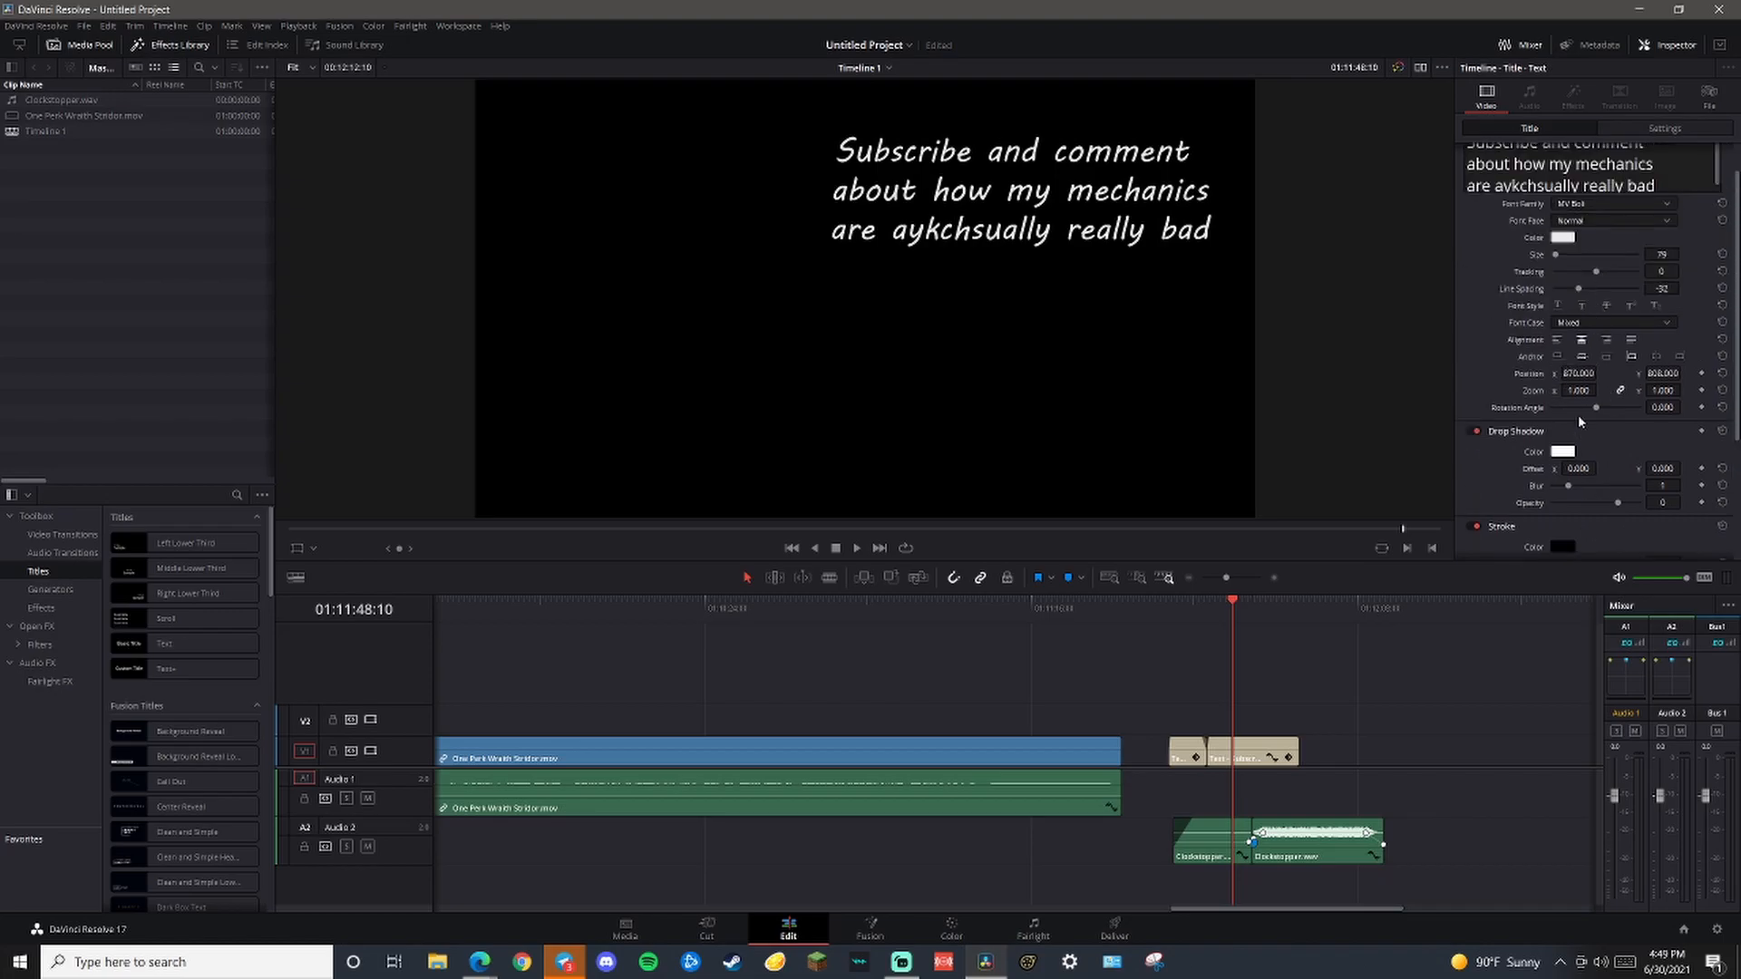
drag(1581, 372, 1686, 373)
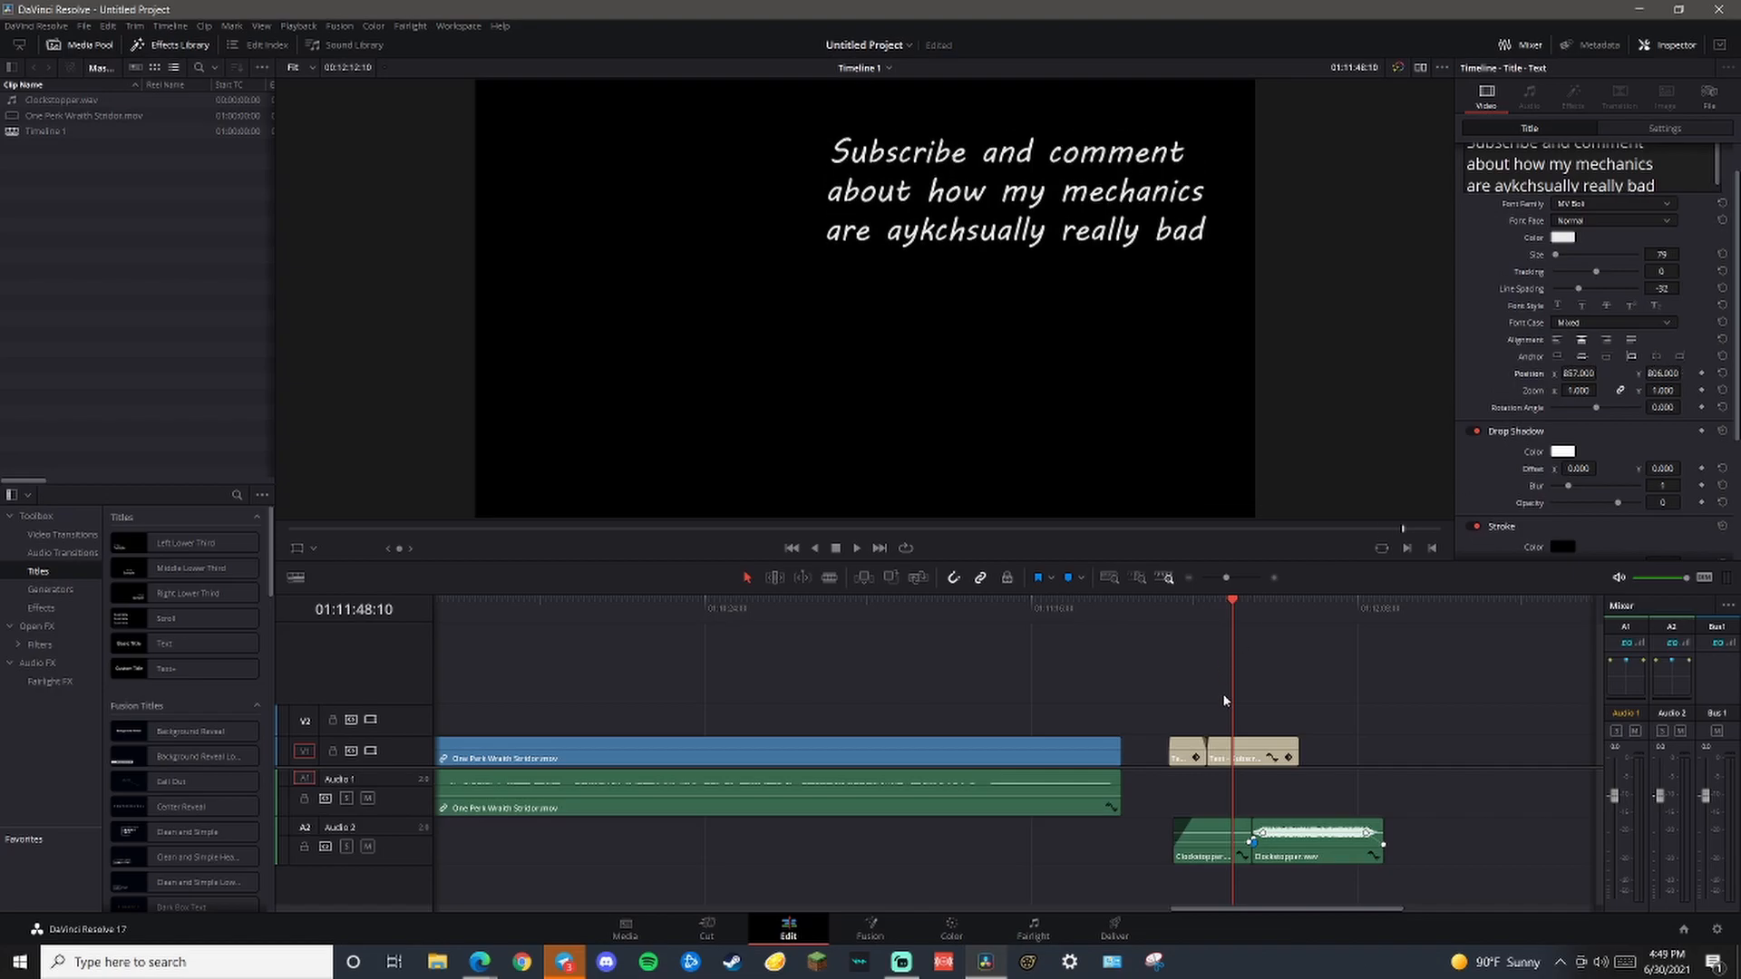
Add a short fade-out to the end of the "Subscribe and comment" title, playing through the title to preview it
click(1276, 575)
click(1276, 575)
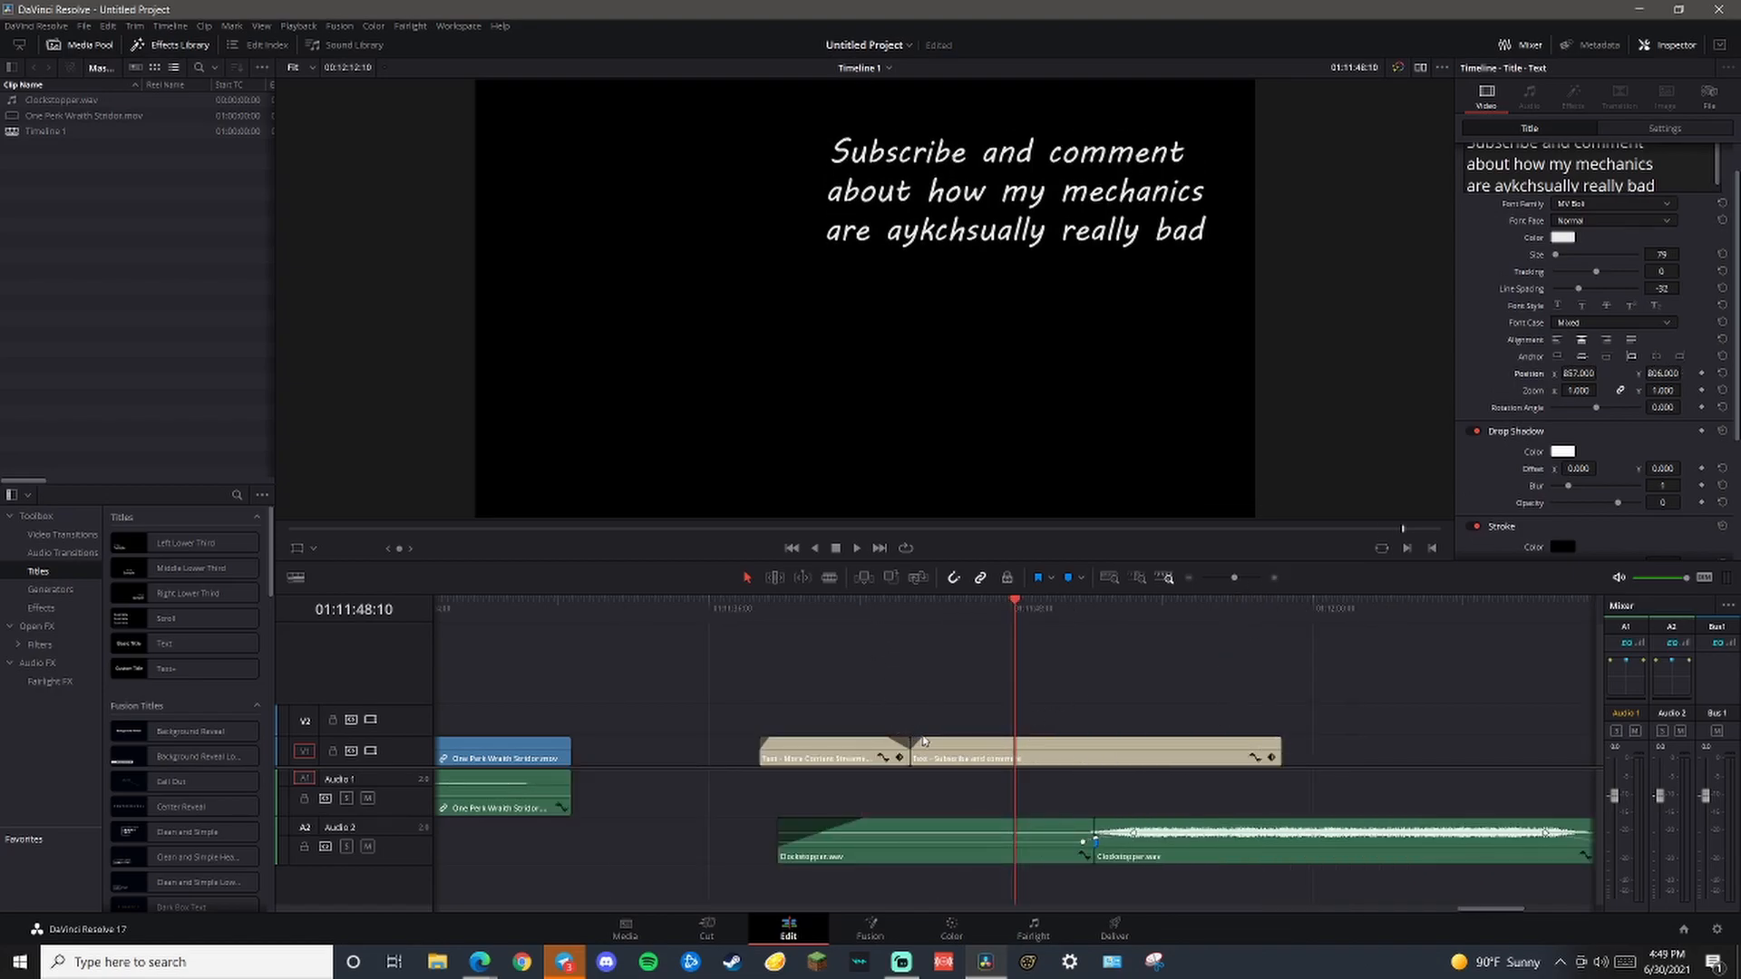
drag(1279, 740, 1167, 740)
key(space)
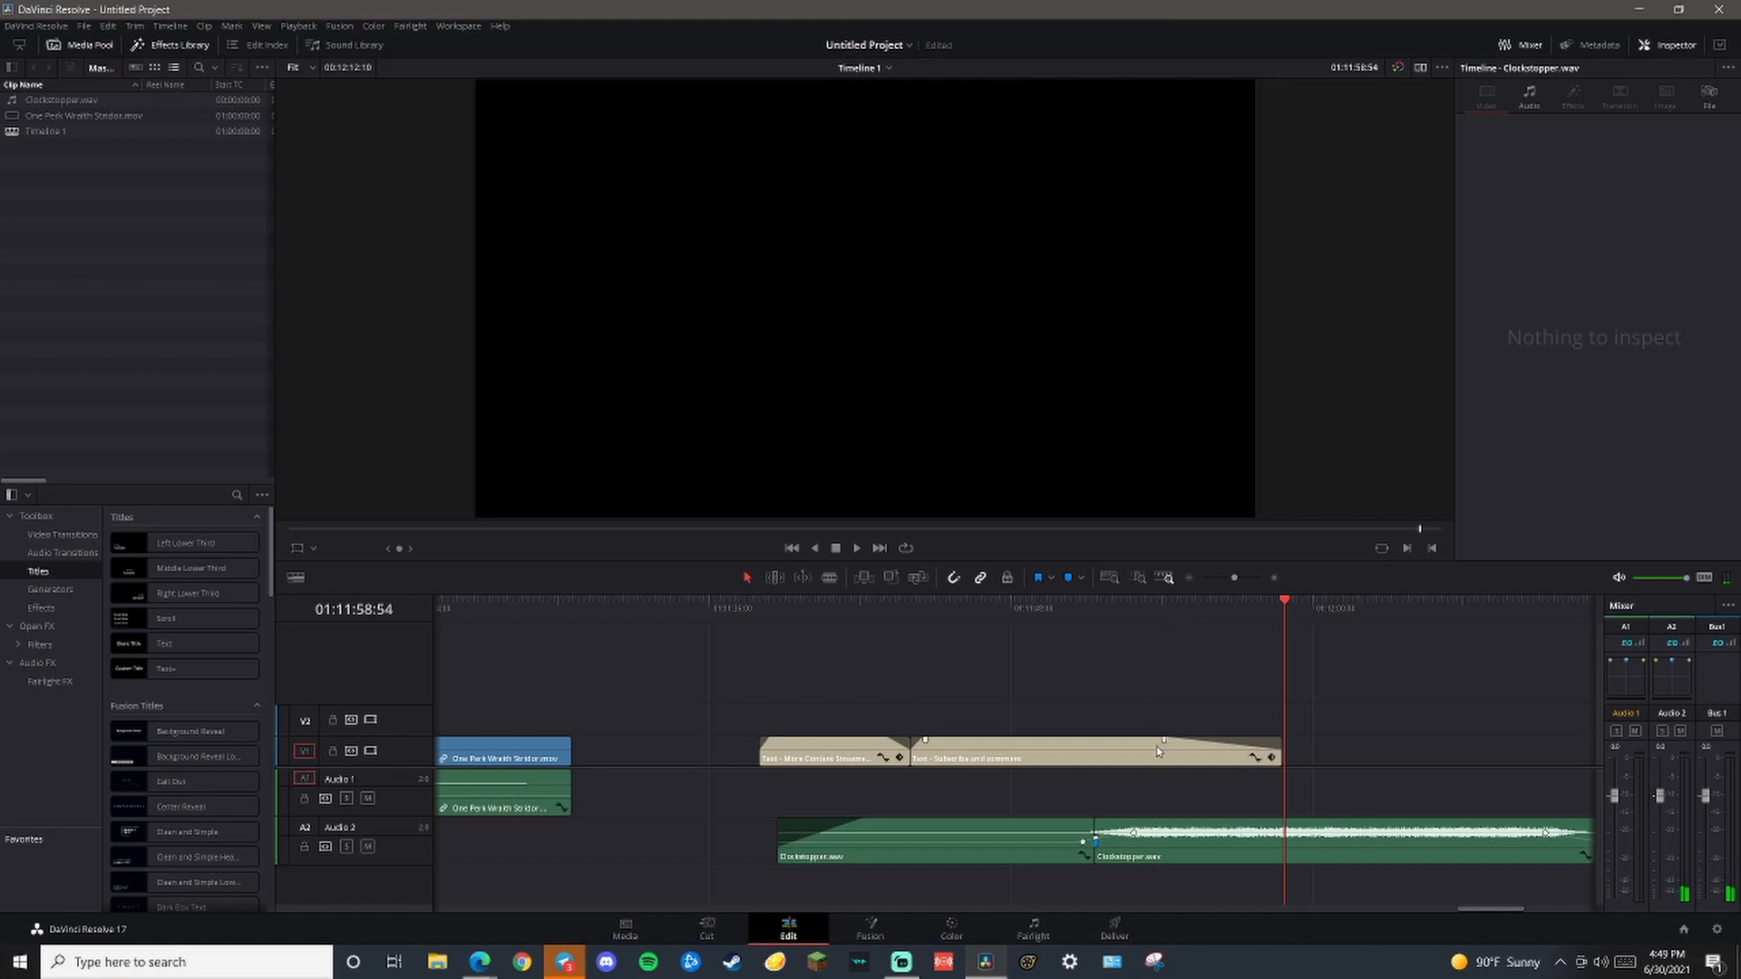
drag(1170, 742, 1242, 741)
drag(1483, 911, 1471, 910)
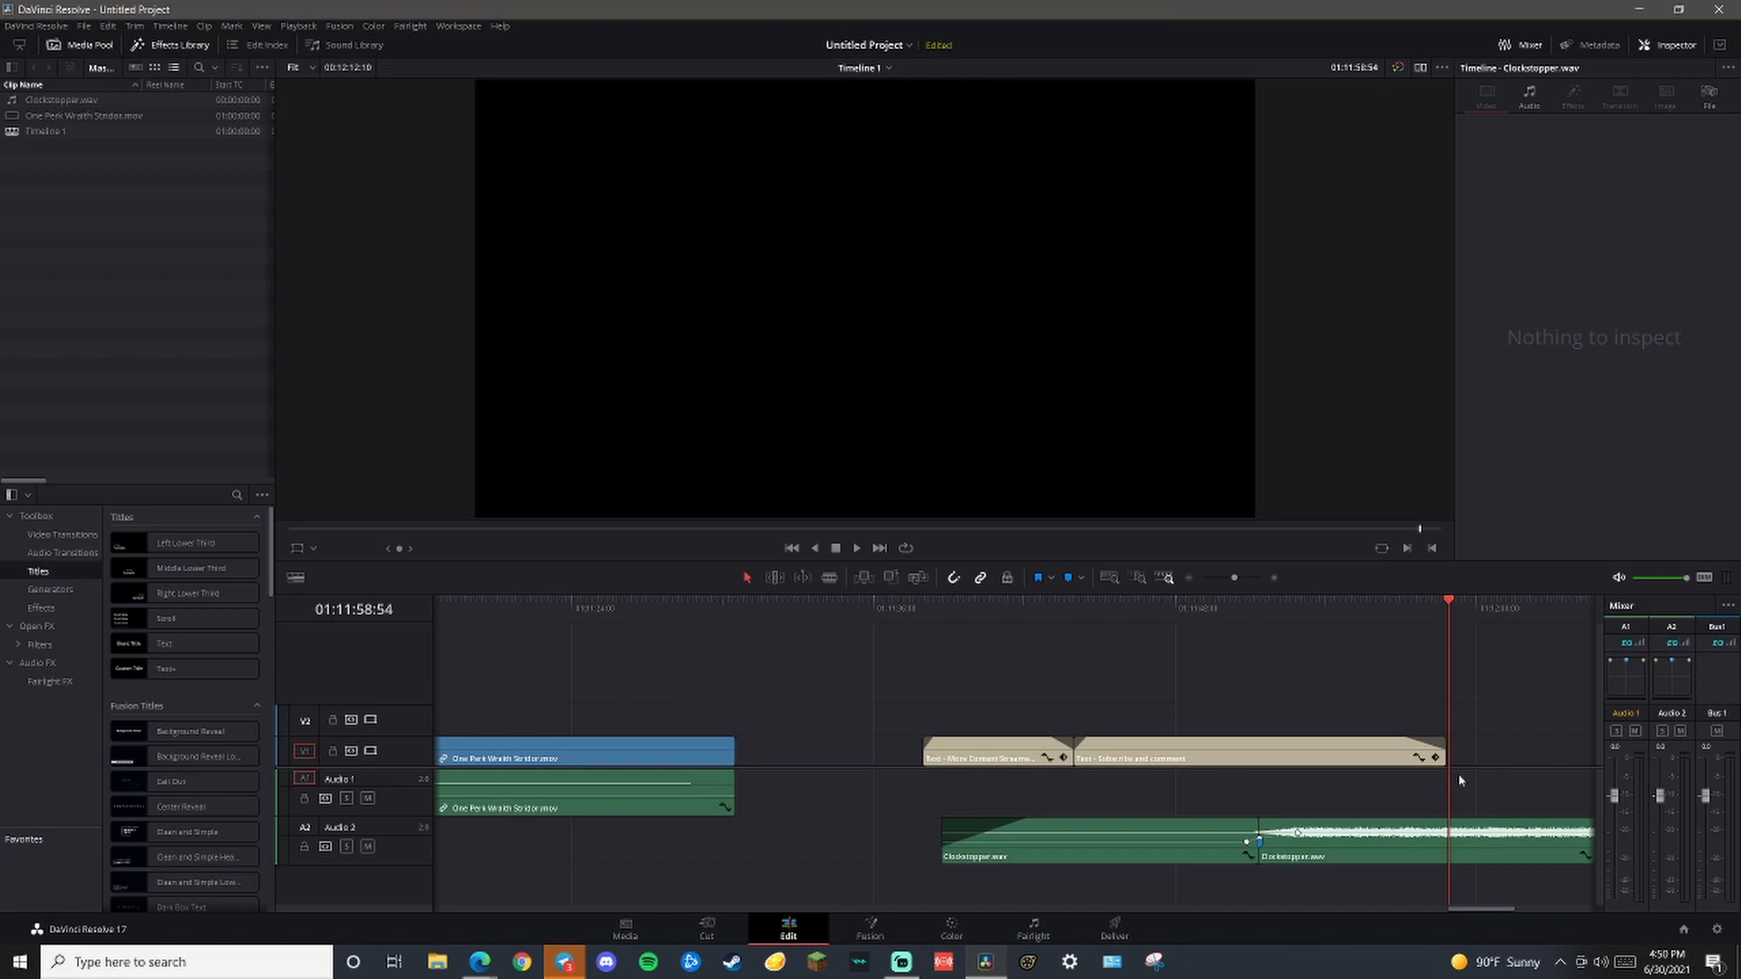
drag(1406, 739, 1412, 739)
Show the curve editor of the "Subscribe and comment" title to view its keyframe controls, and hide it again
click(1420, 759)
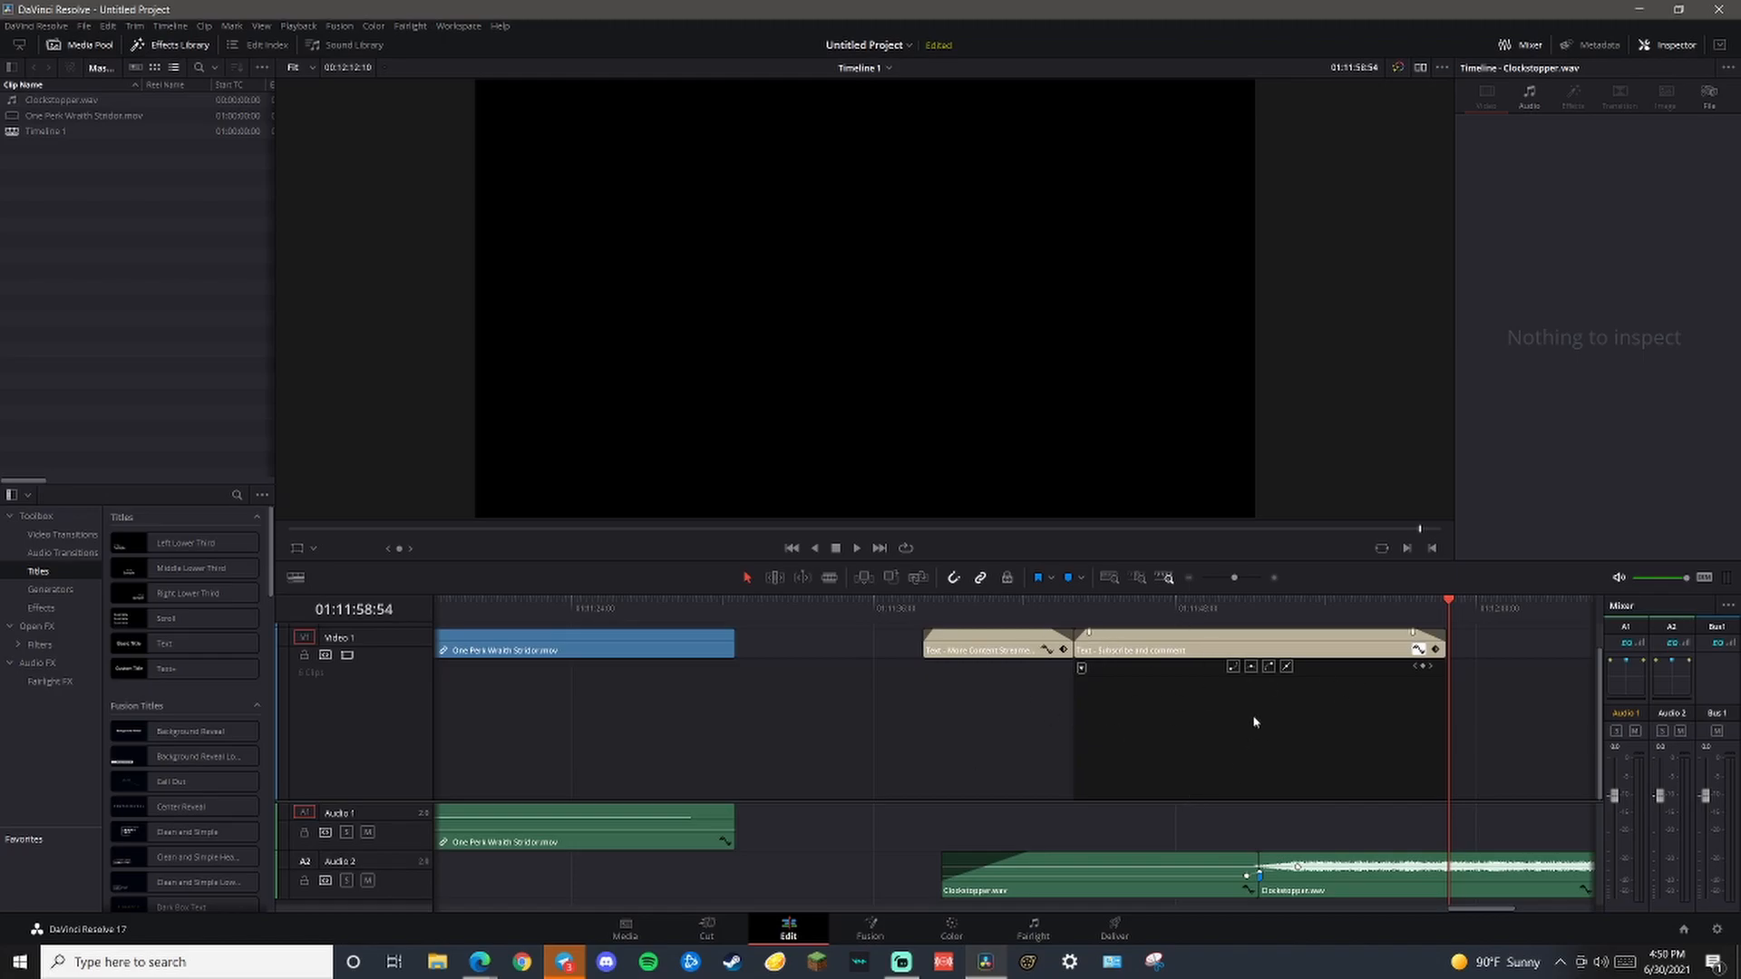
click(1158, 682)
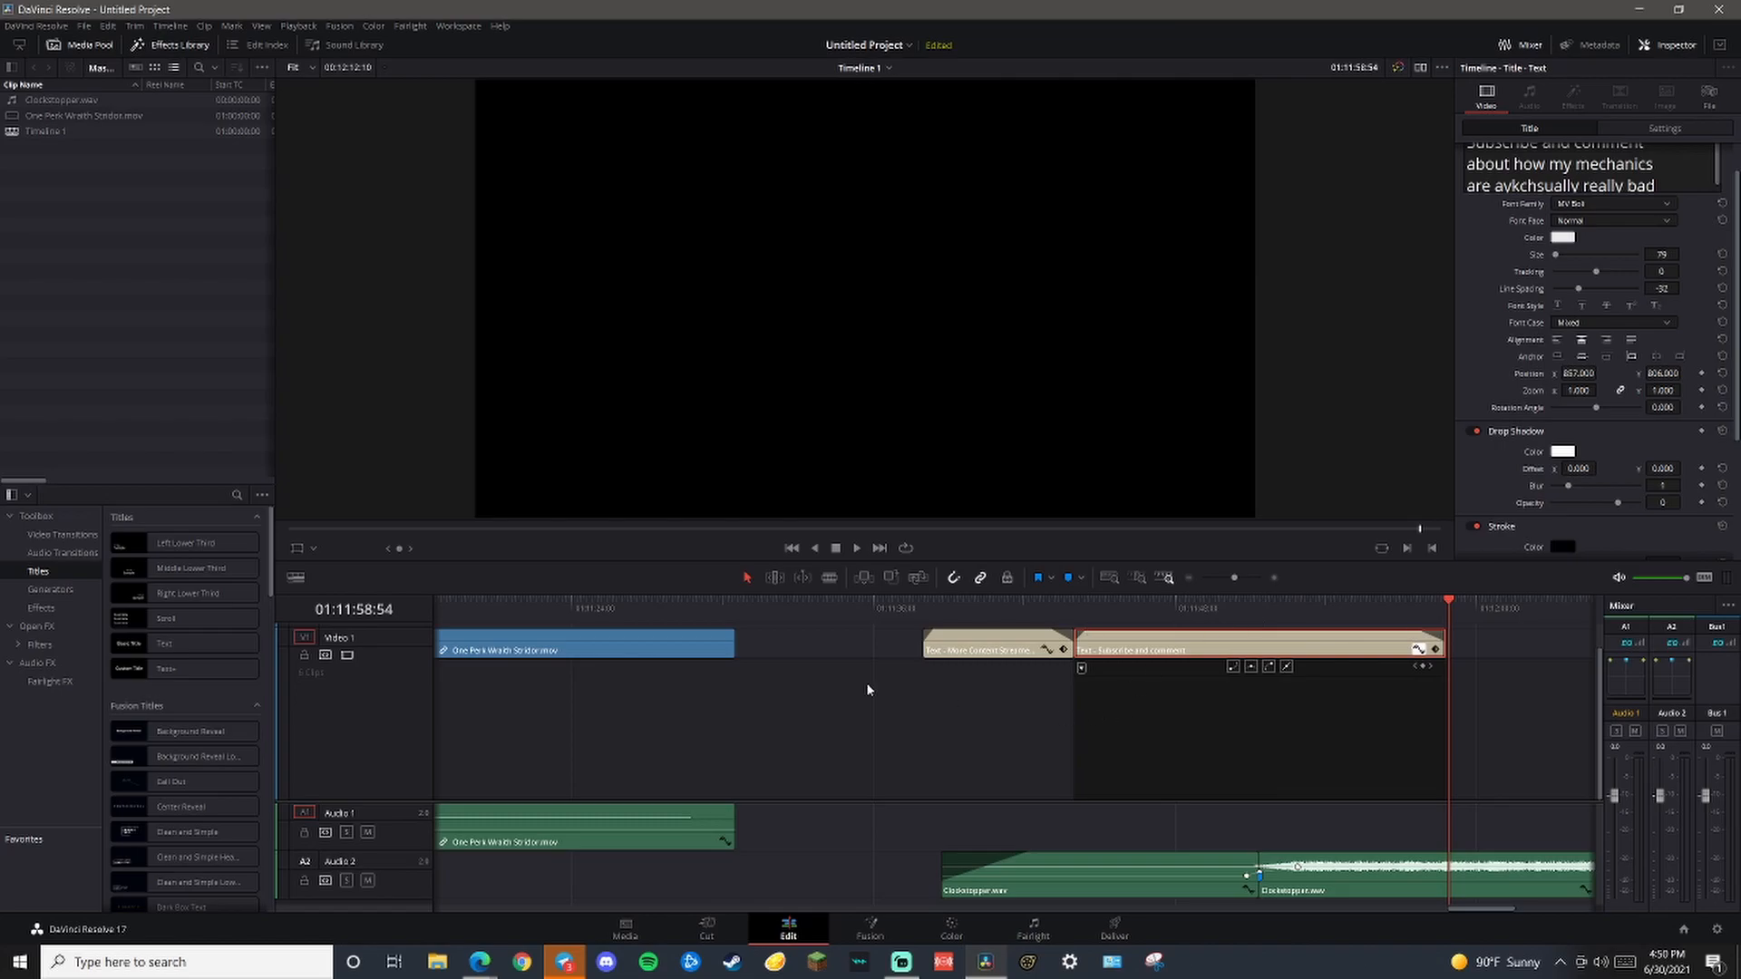
click(1419, 650)
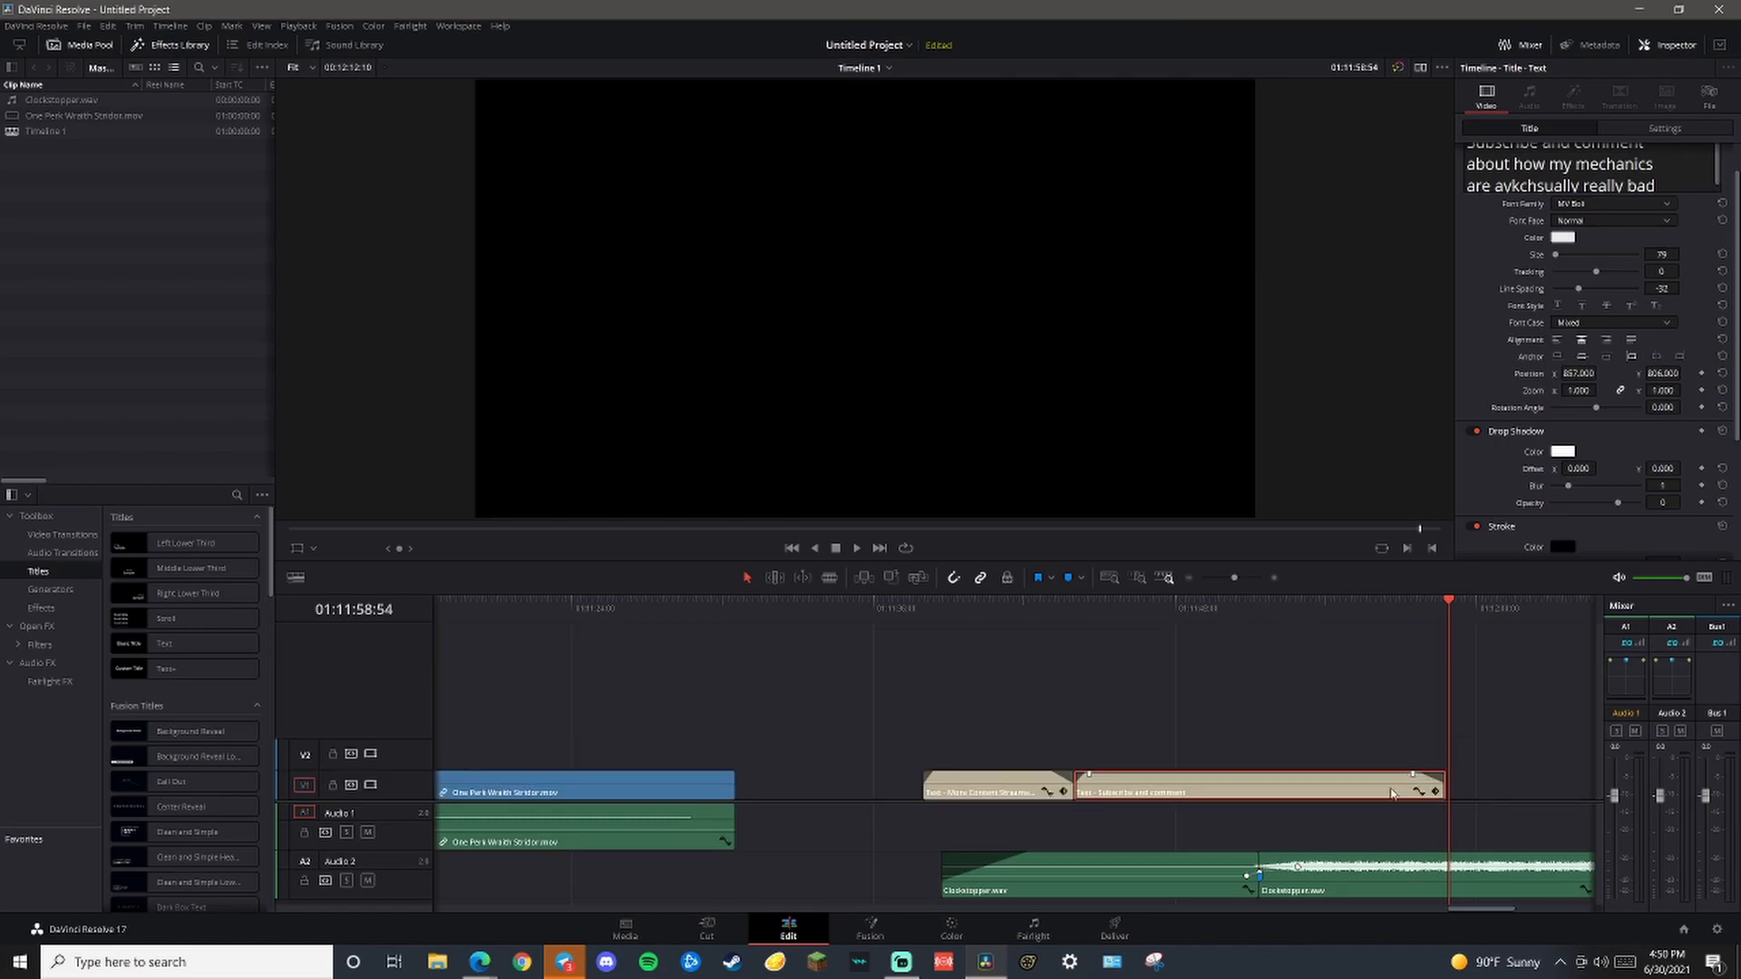
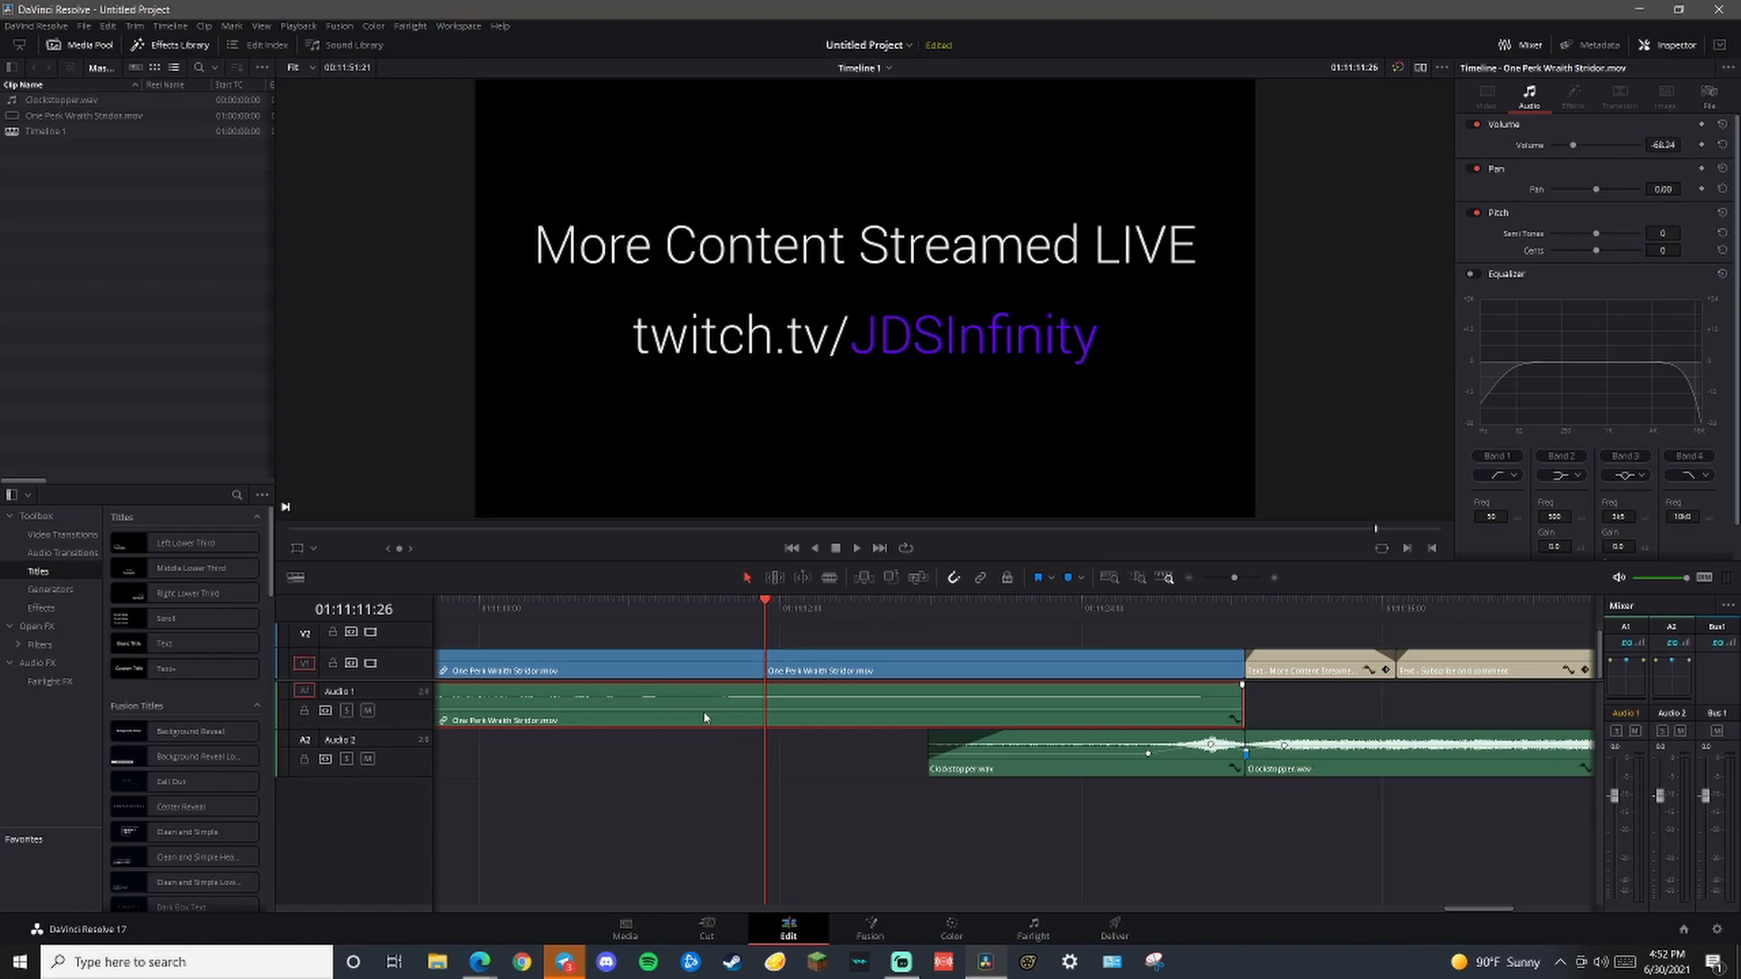
Split the gameplay audio on Audio 1 at 01:11:11:26 and delete the audio section after the cut
key(ctrl+b)
click(835, 701)
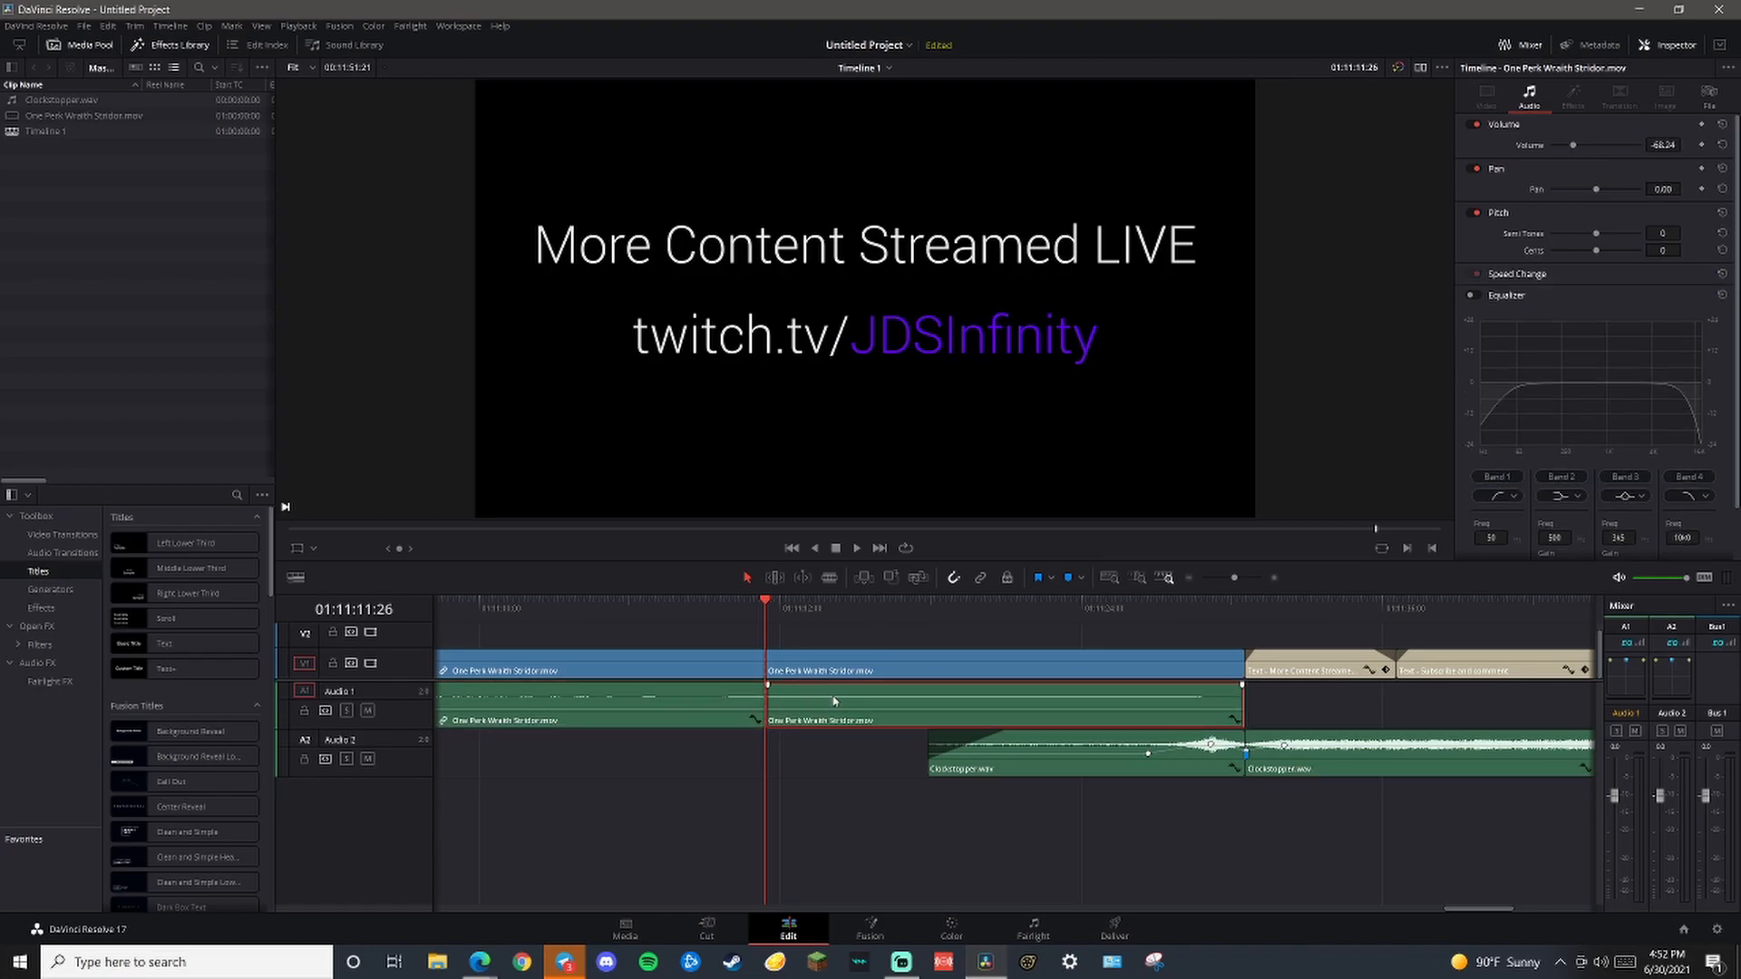
key(Delete)
click(1189, 577)
click(1189, 578)
click(1188, 577)
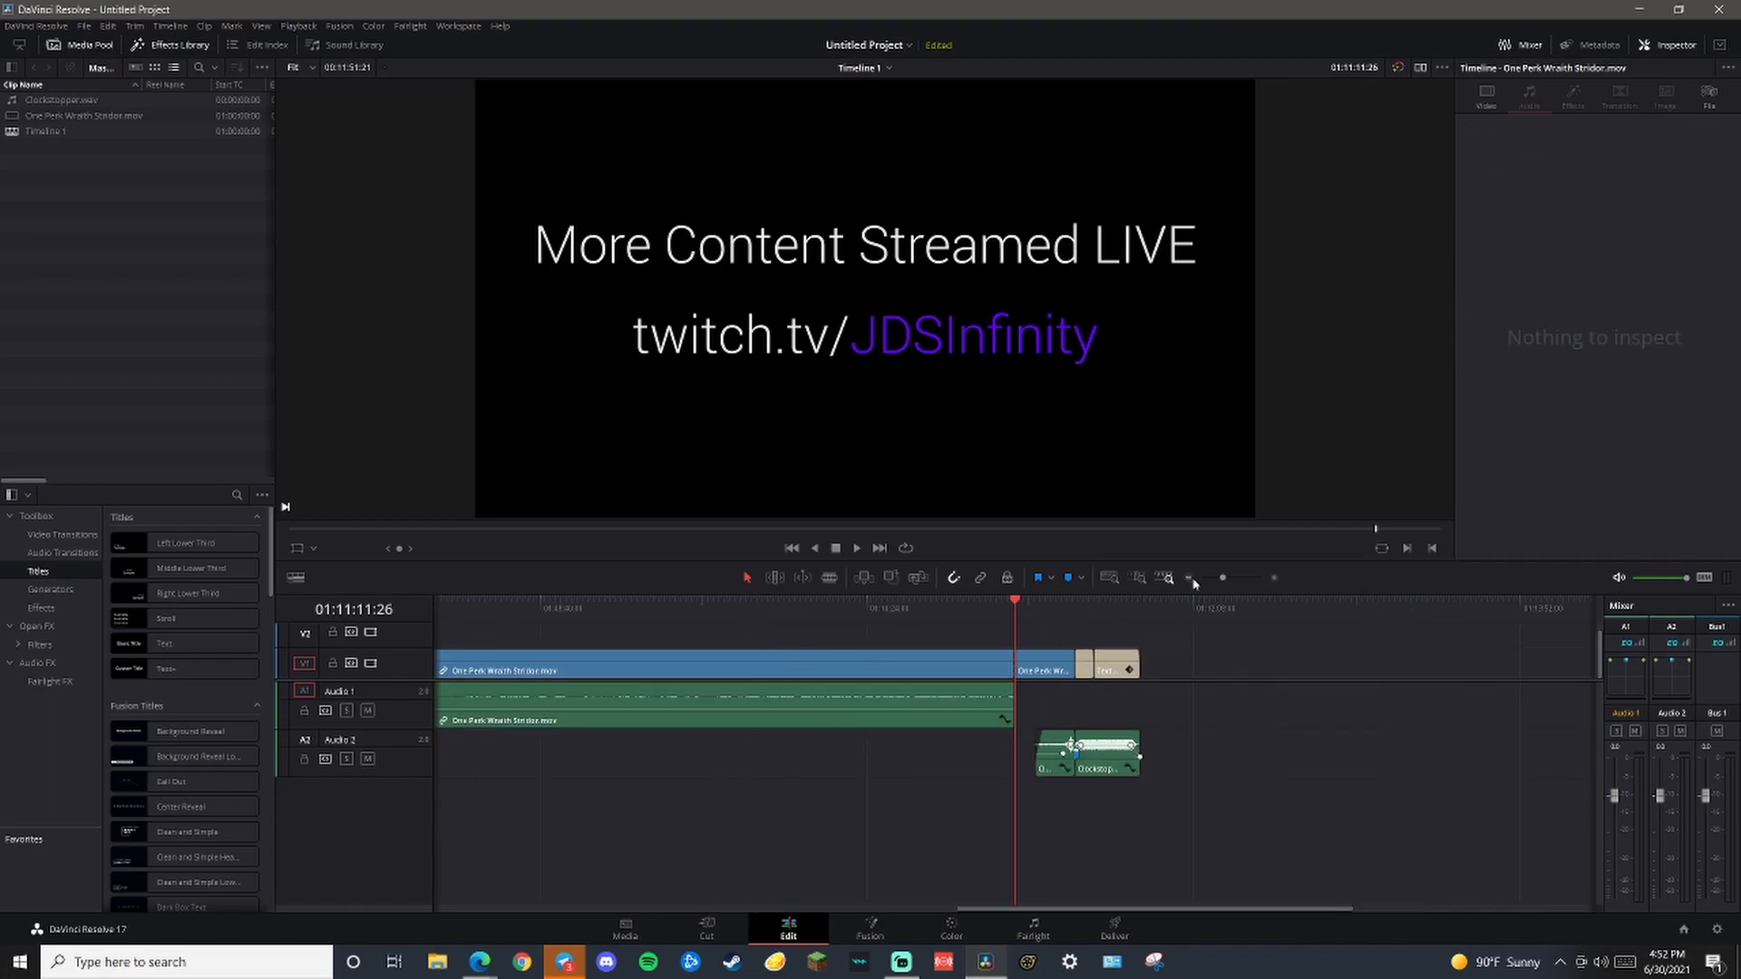
drag(1104, 909, 1021, 907)
drag(1406, 746, 1111, 840)
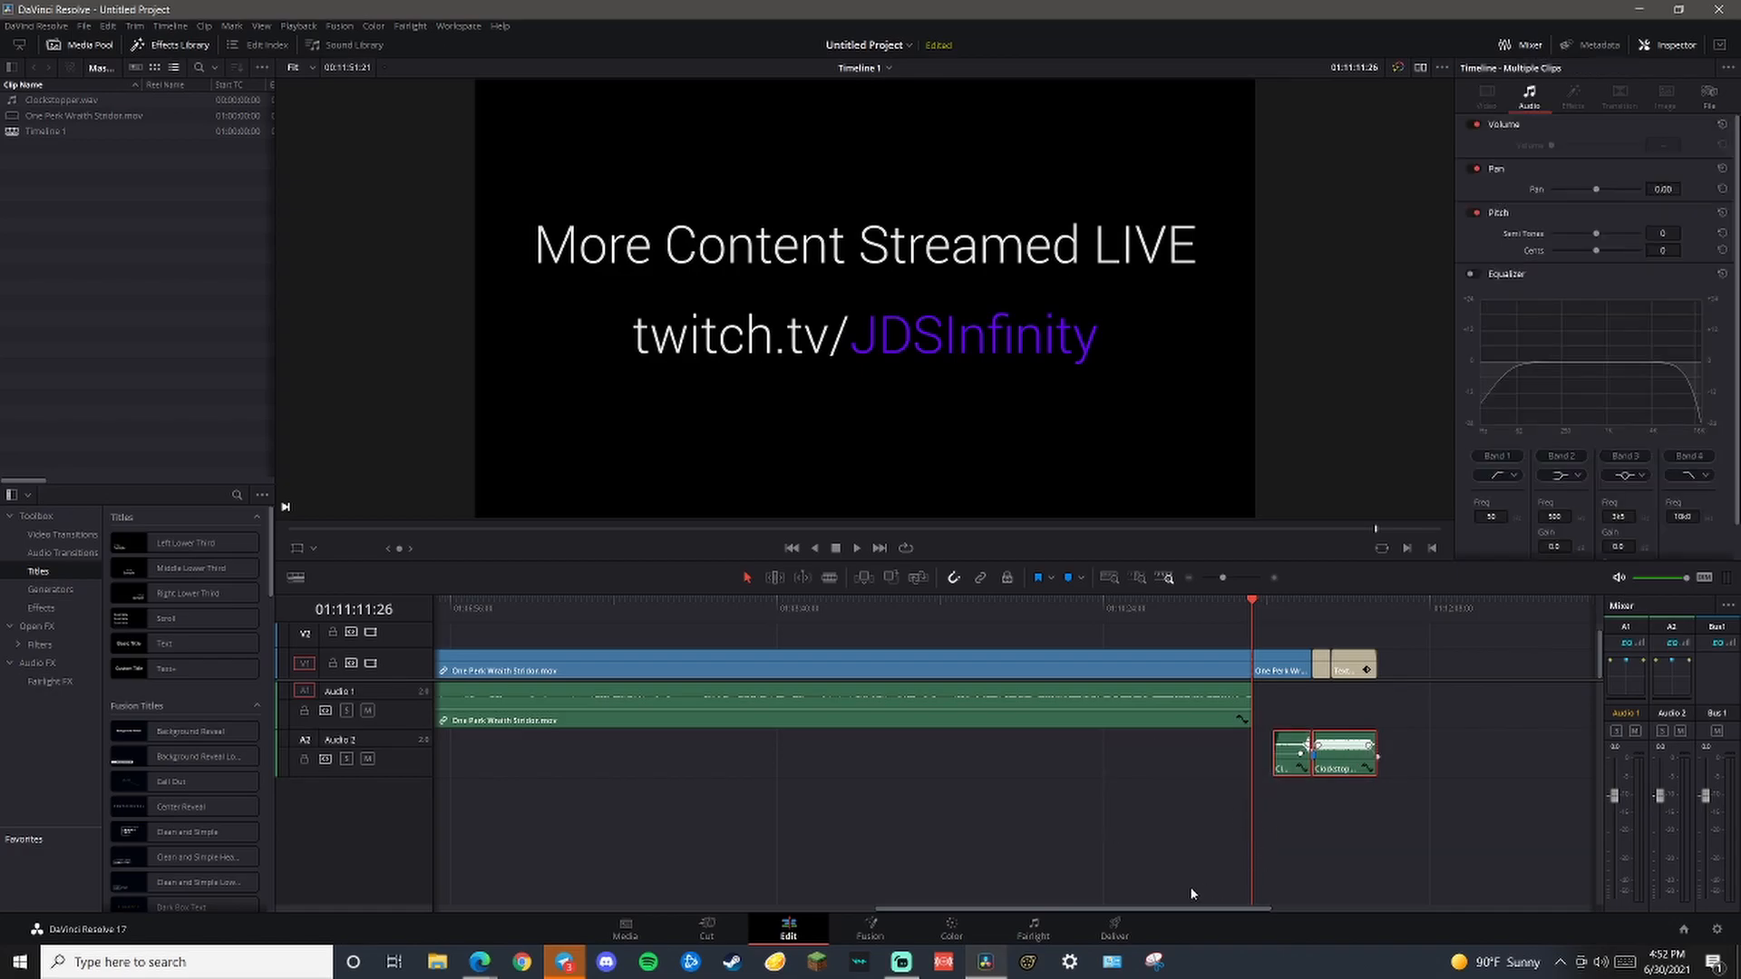
click(1190, 891)
drag(1020, 910, 578, 910)
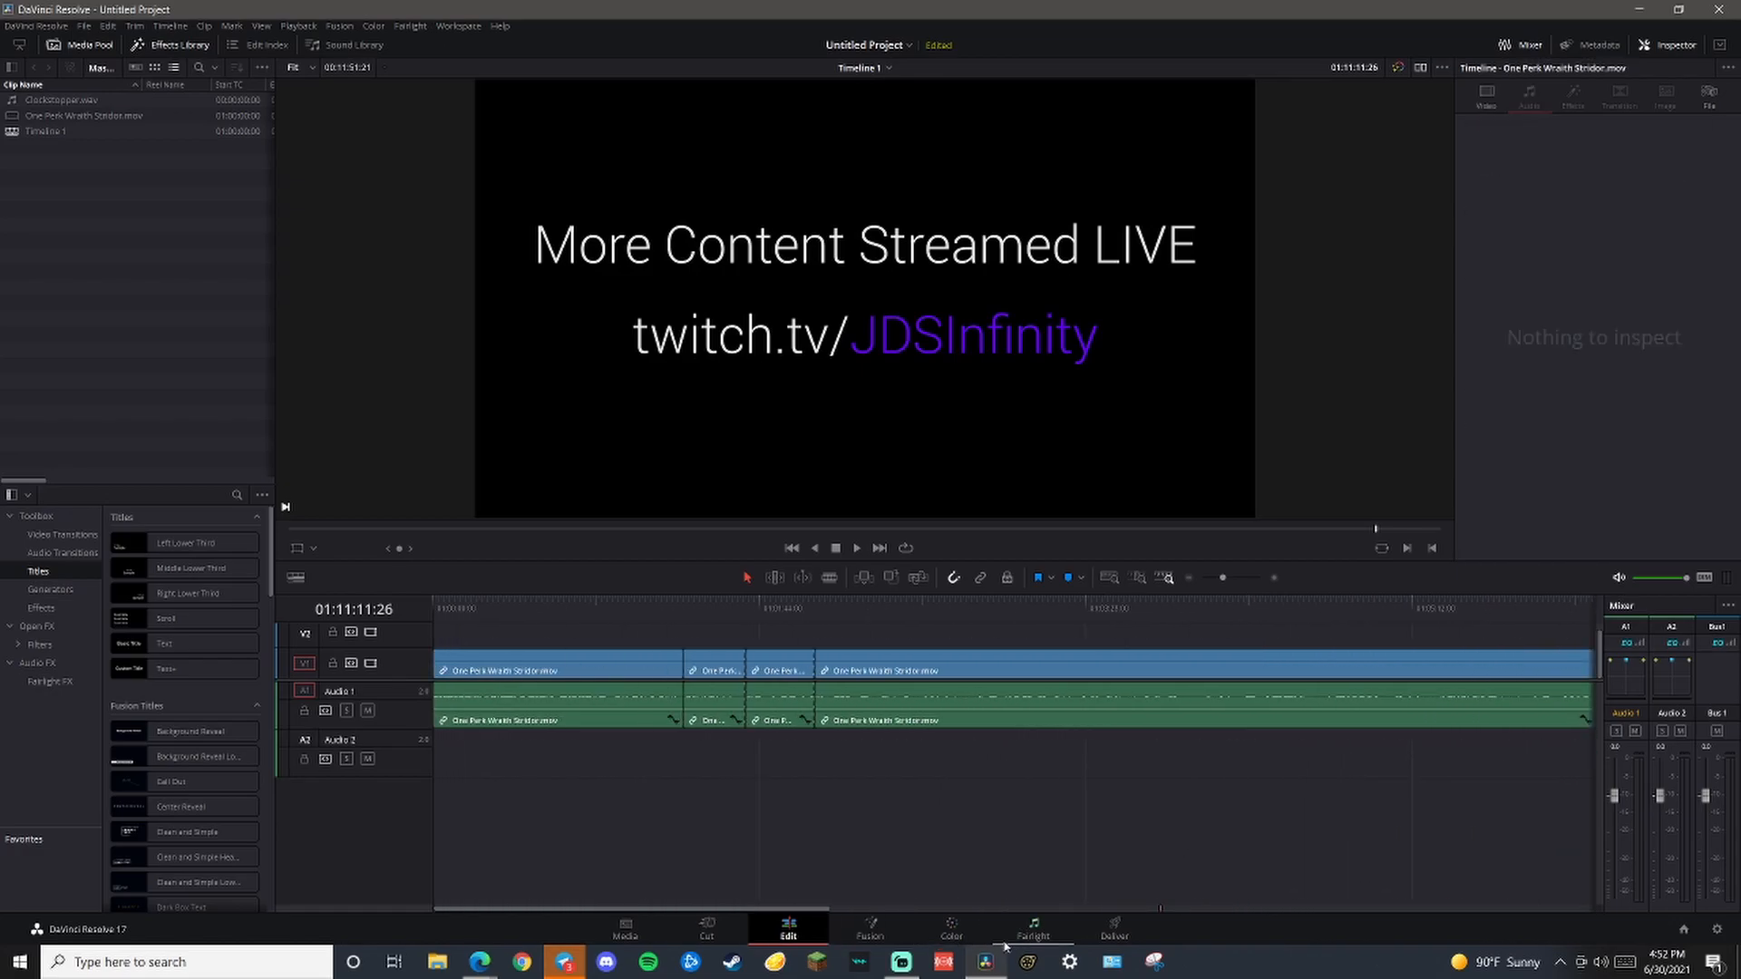
Open the Deliver page and compare the YouTube, Custom, Twitter and H.264 Master render presets
click(1100, 934)
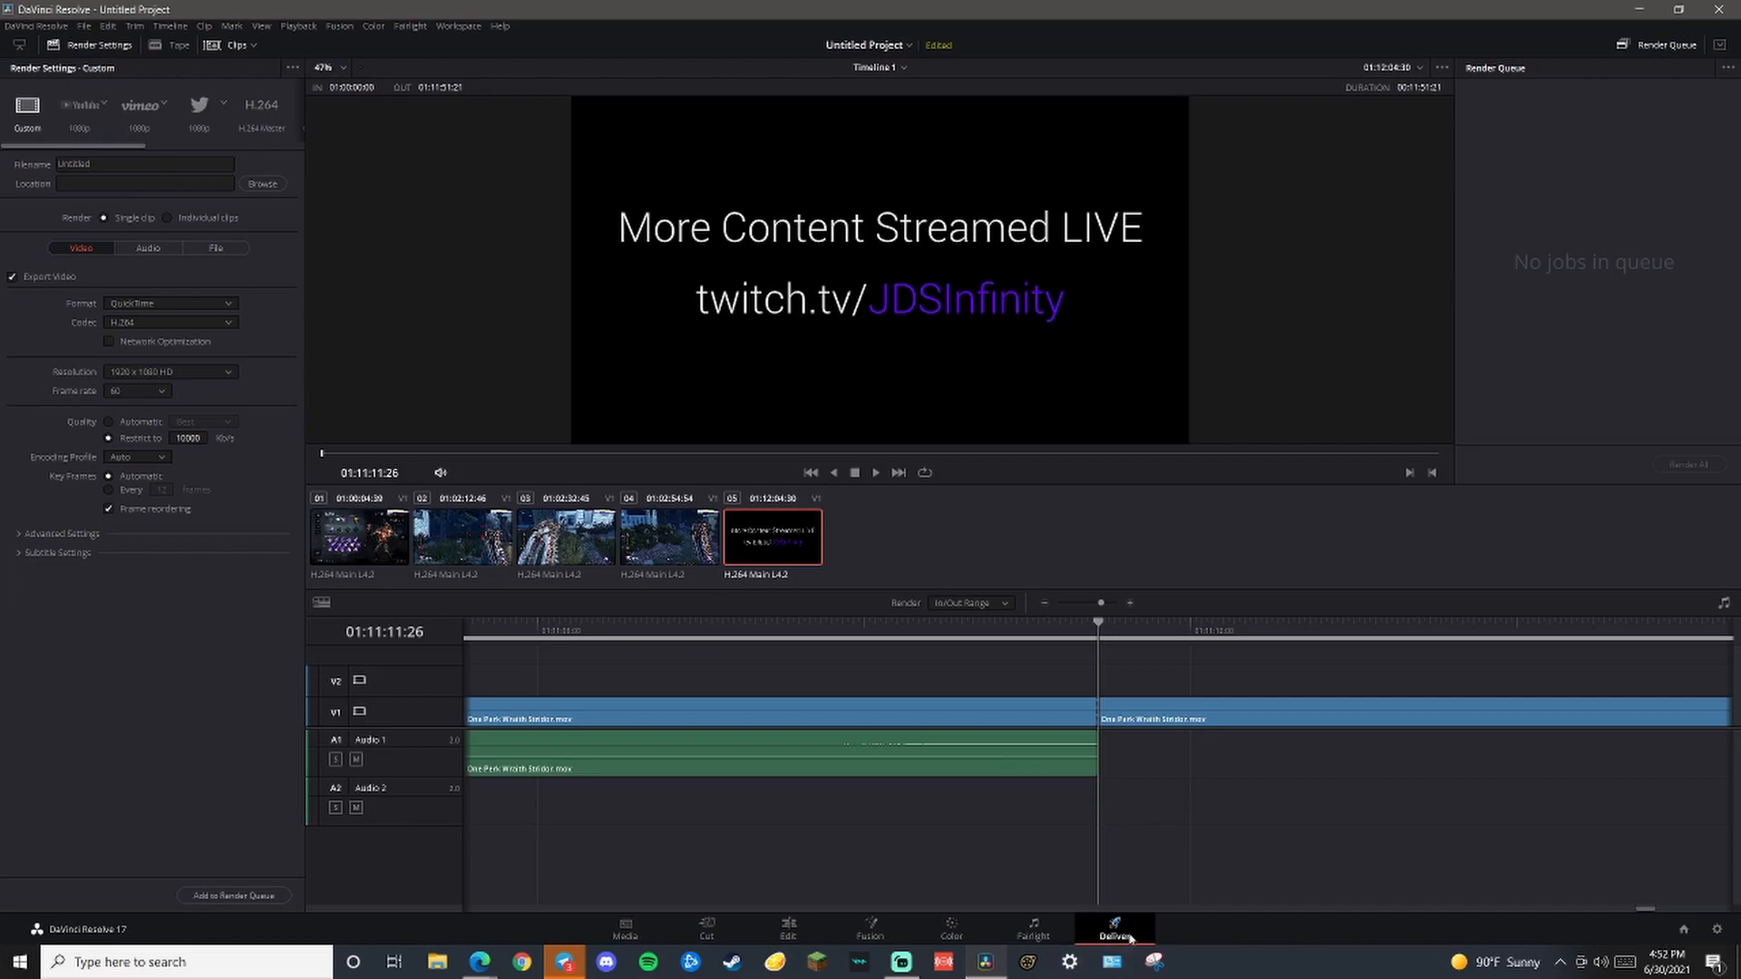
click(90, 125)
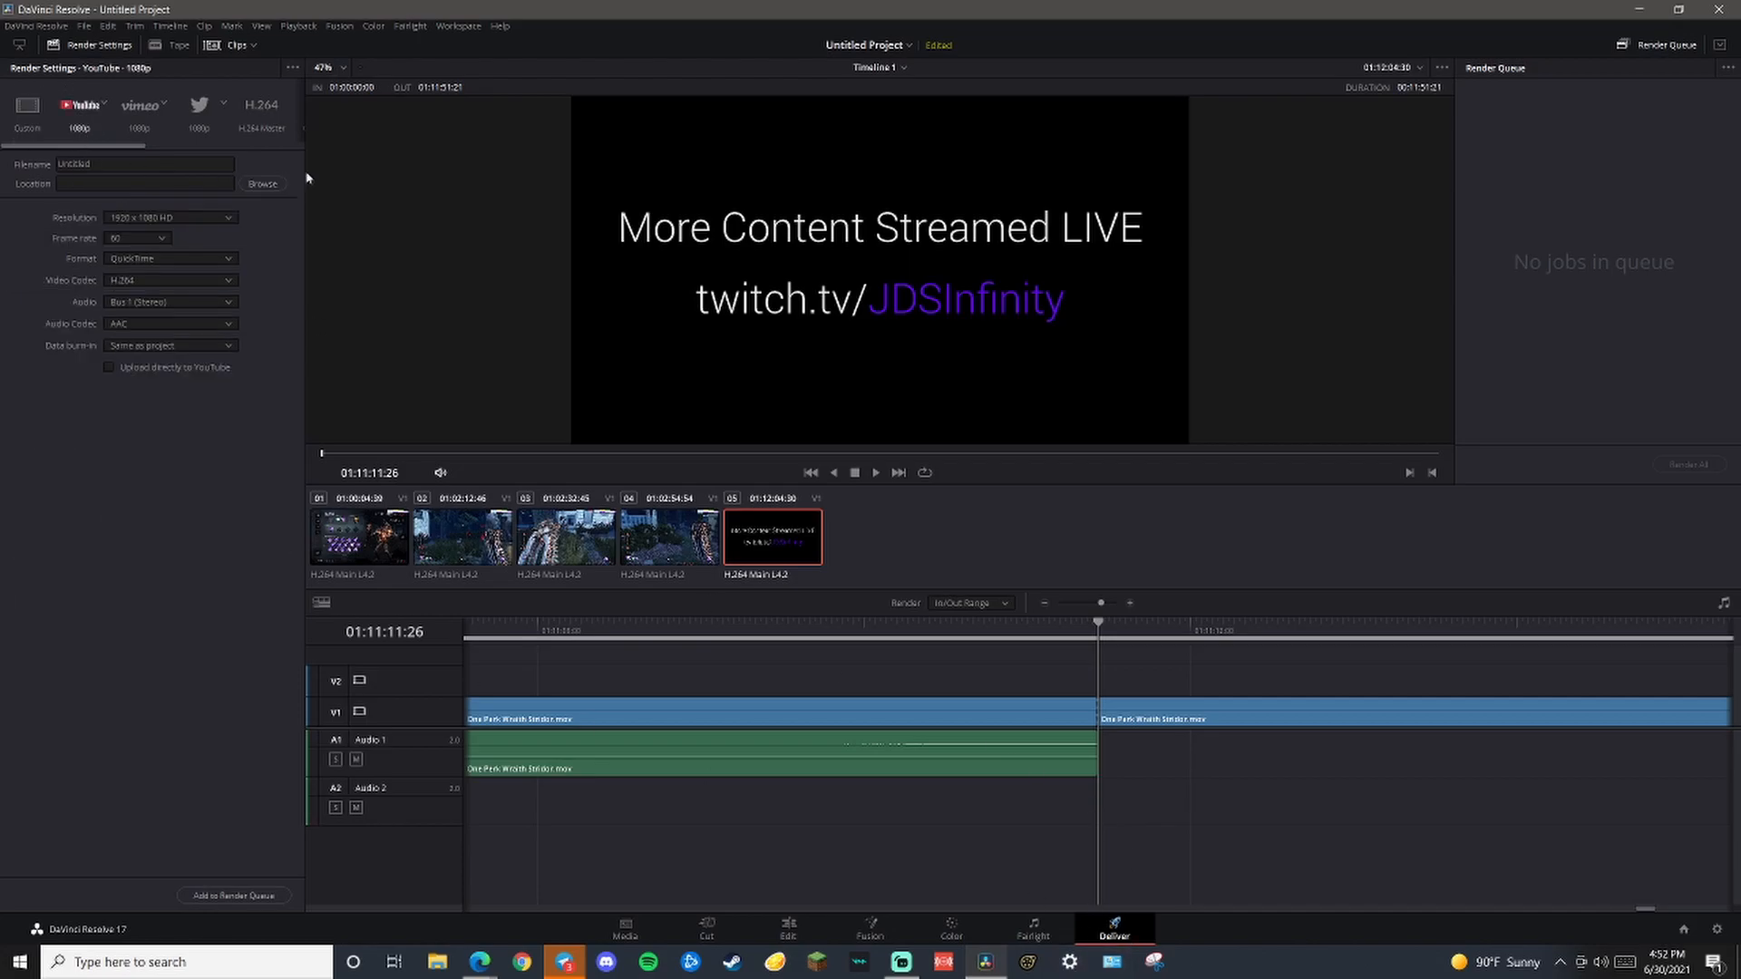
click(27, 107)
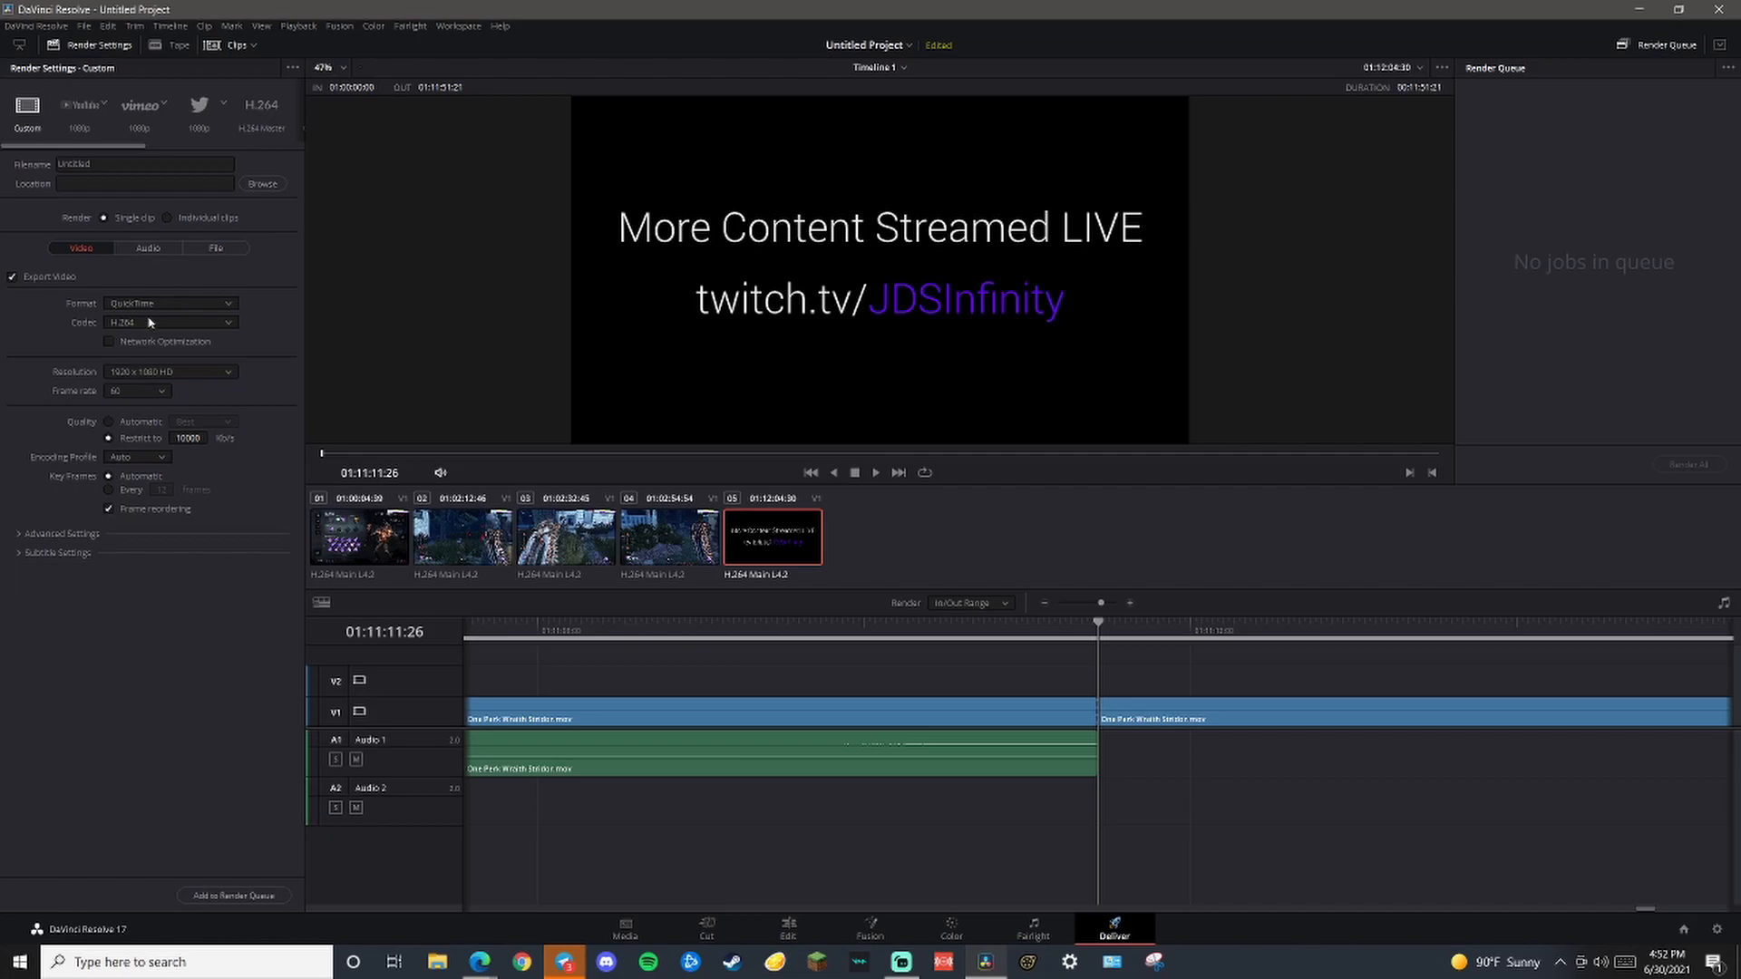
click(204, 109)
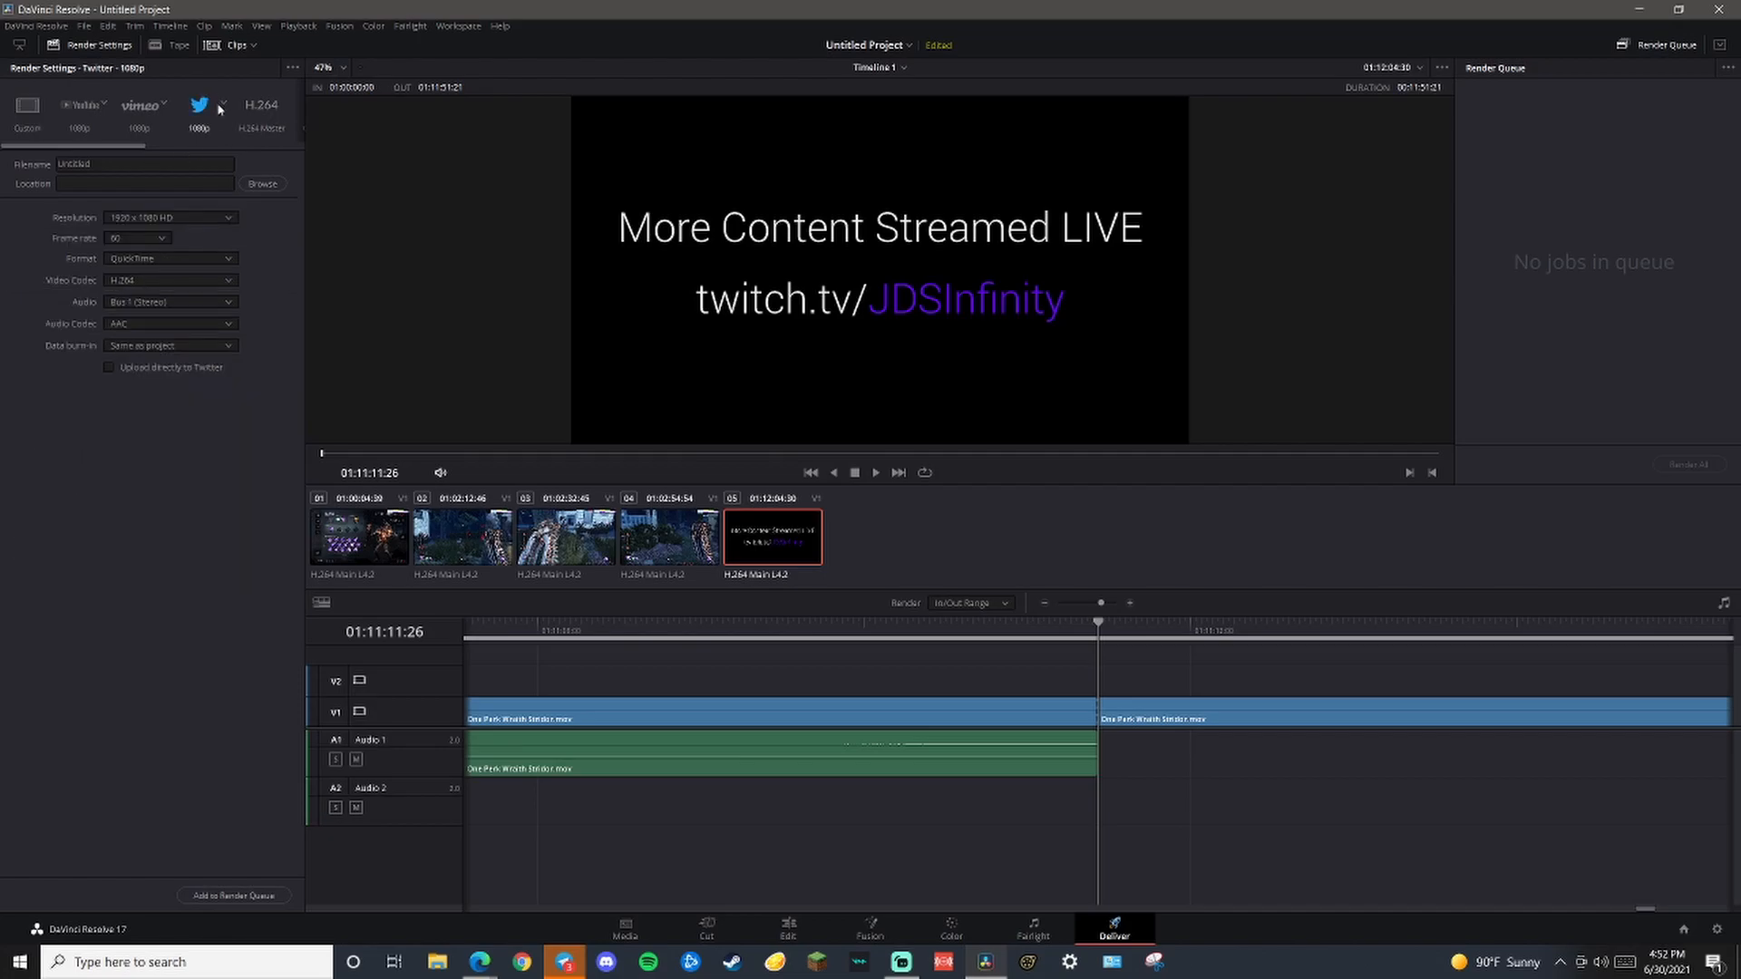
click(254, 132)
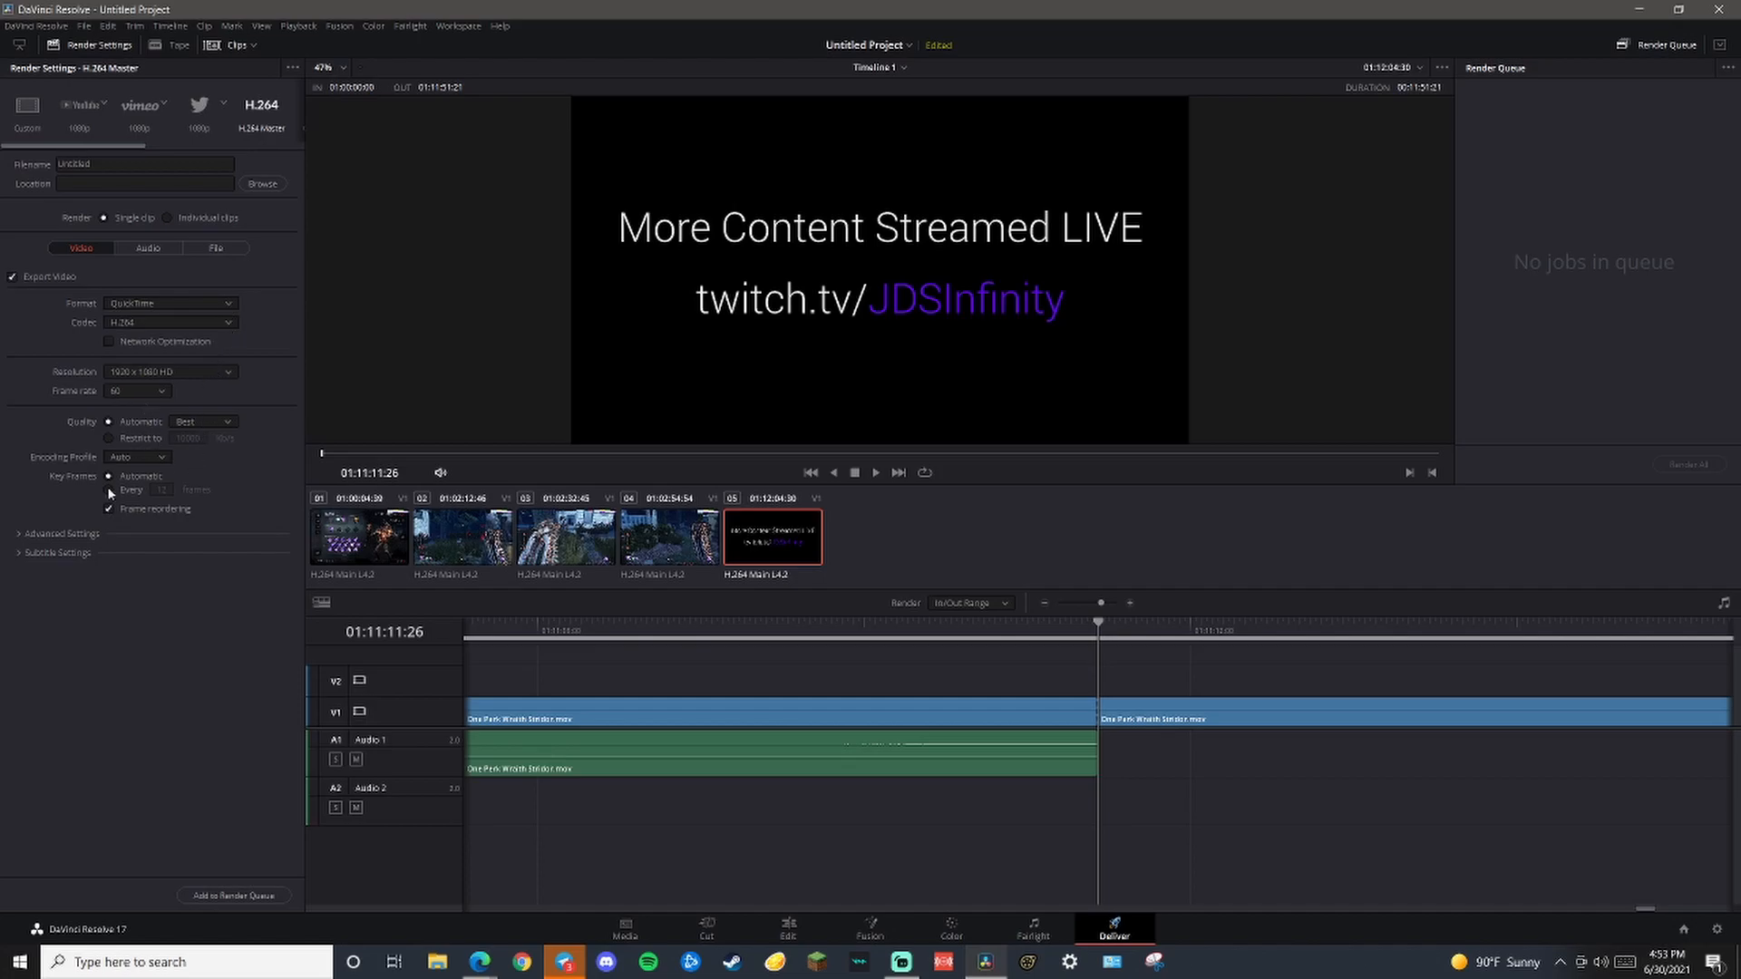
Expand the advanced settings of the H.264 Master preset and look through the available options
click(54, 533)
scroll(52, 582, down, 2)
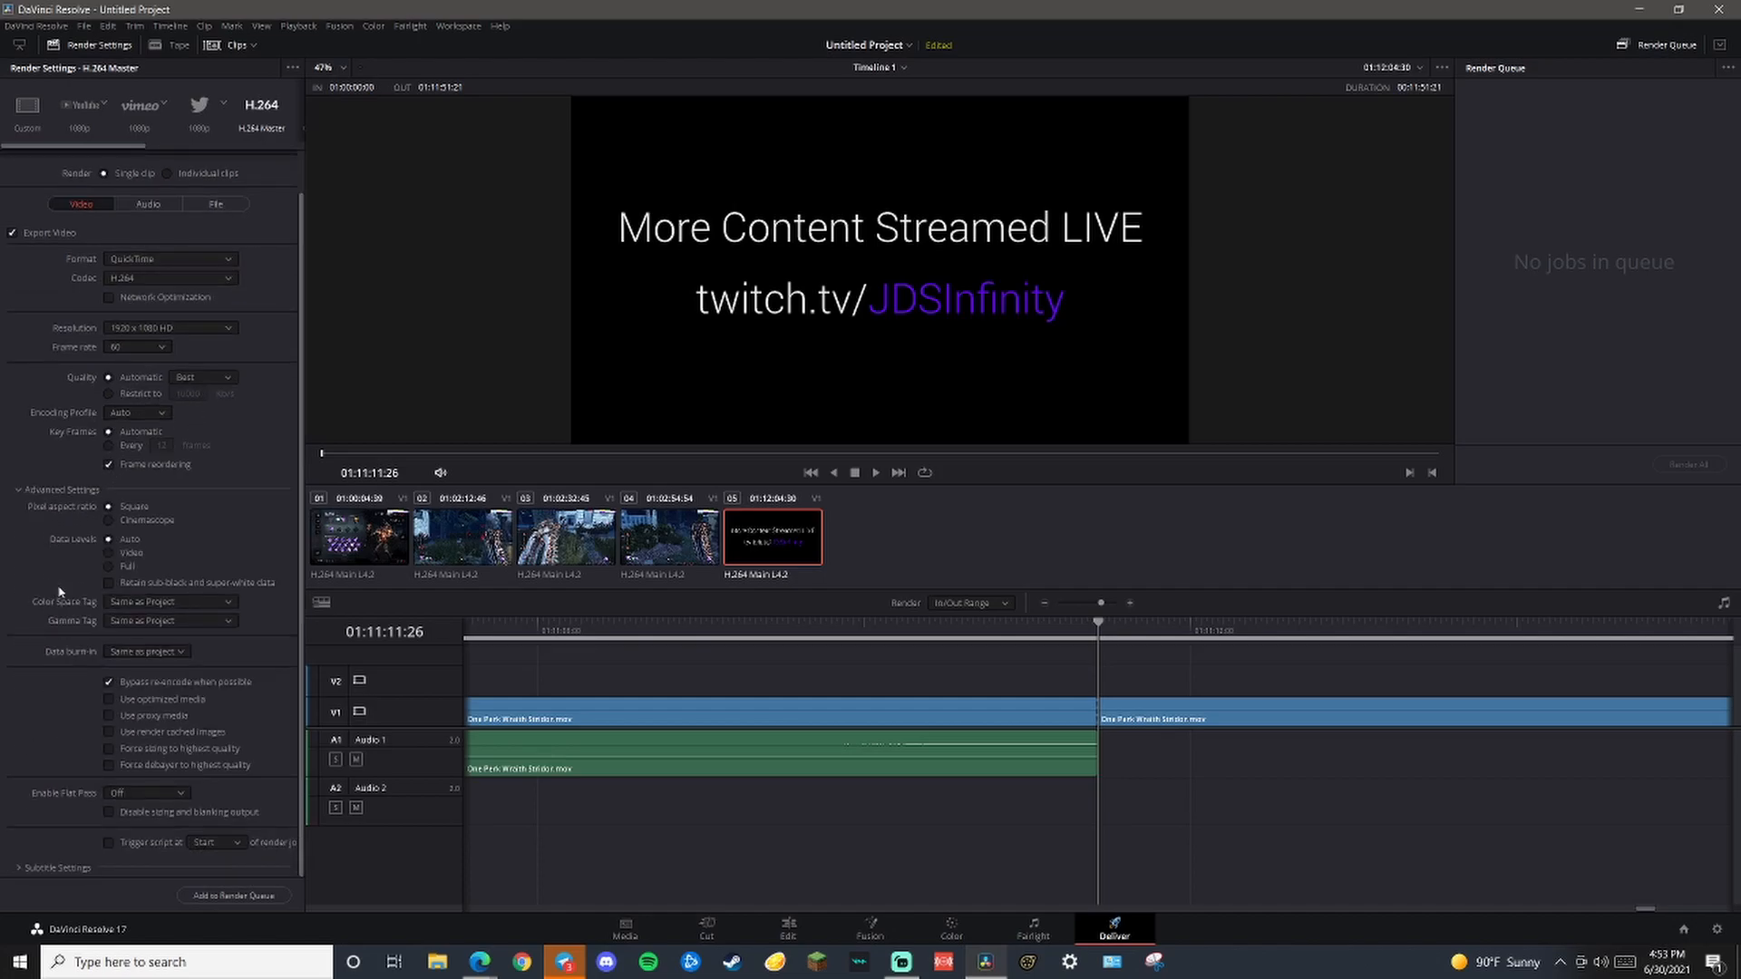
scroll(115, 738, up, 2)
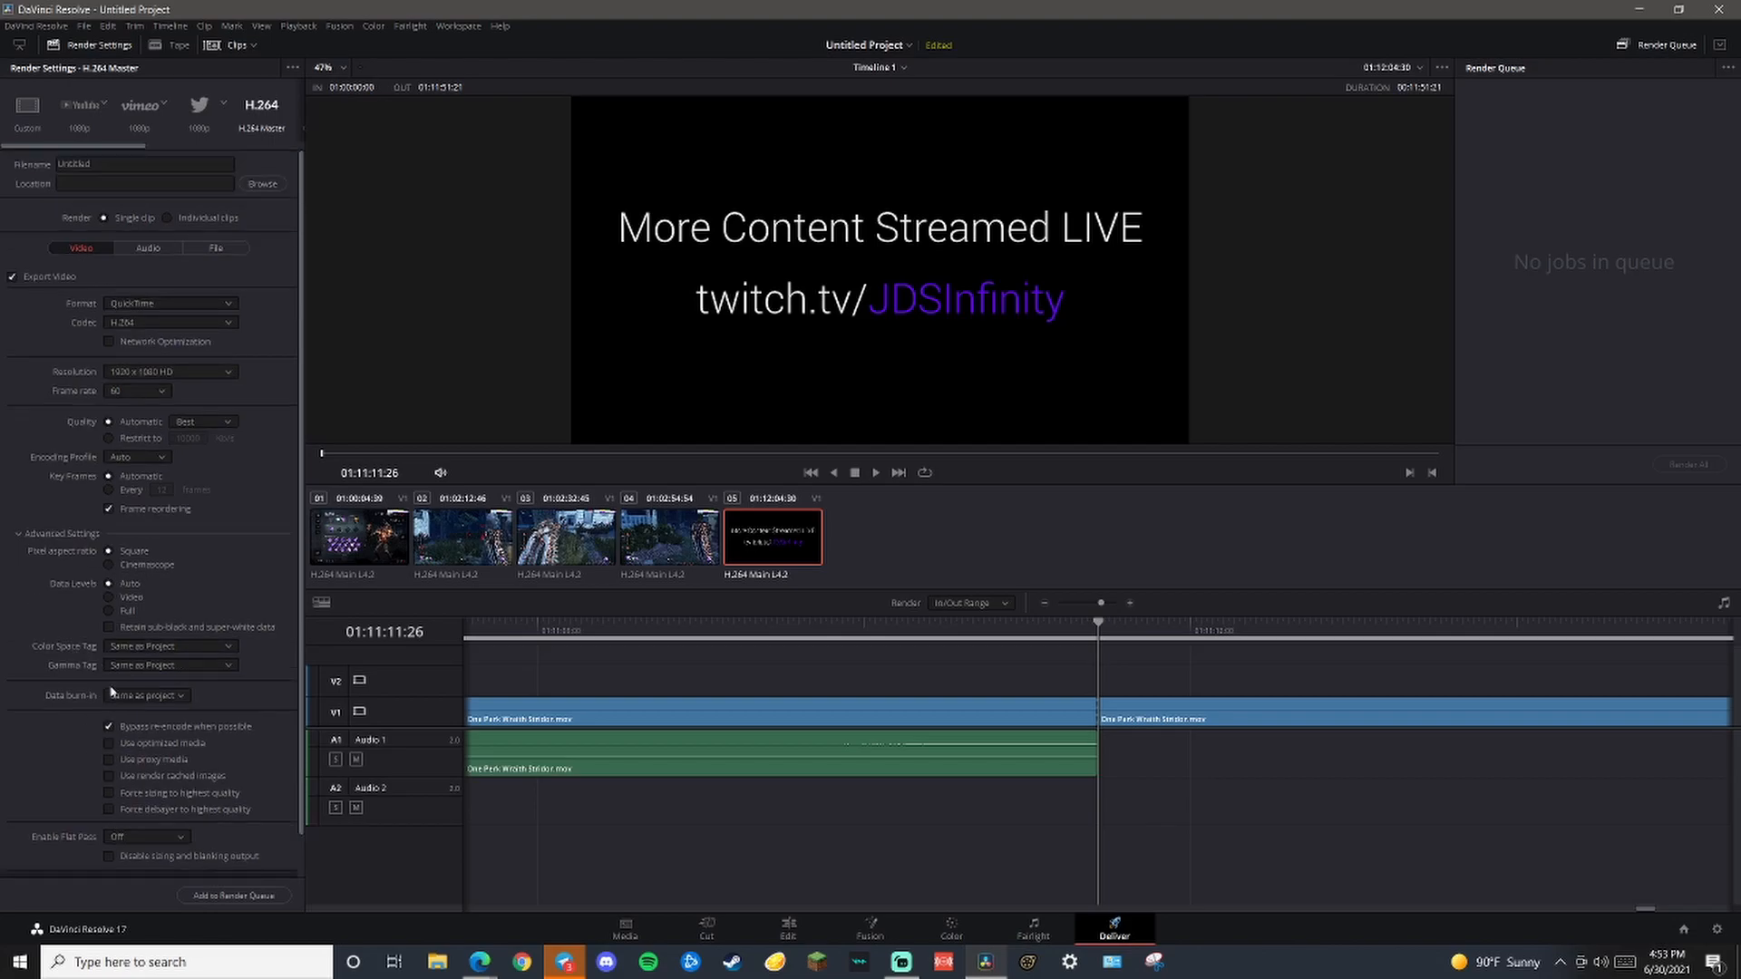
Choose the YouTube 1080p render preset and set the output location to the Finished Videos folder, keeping the file name Untitled
click(108, 132)
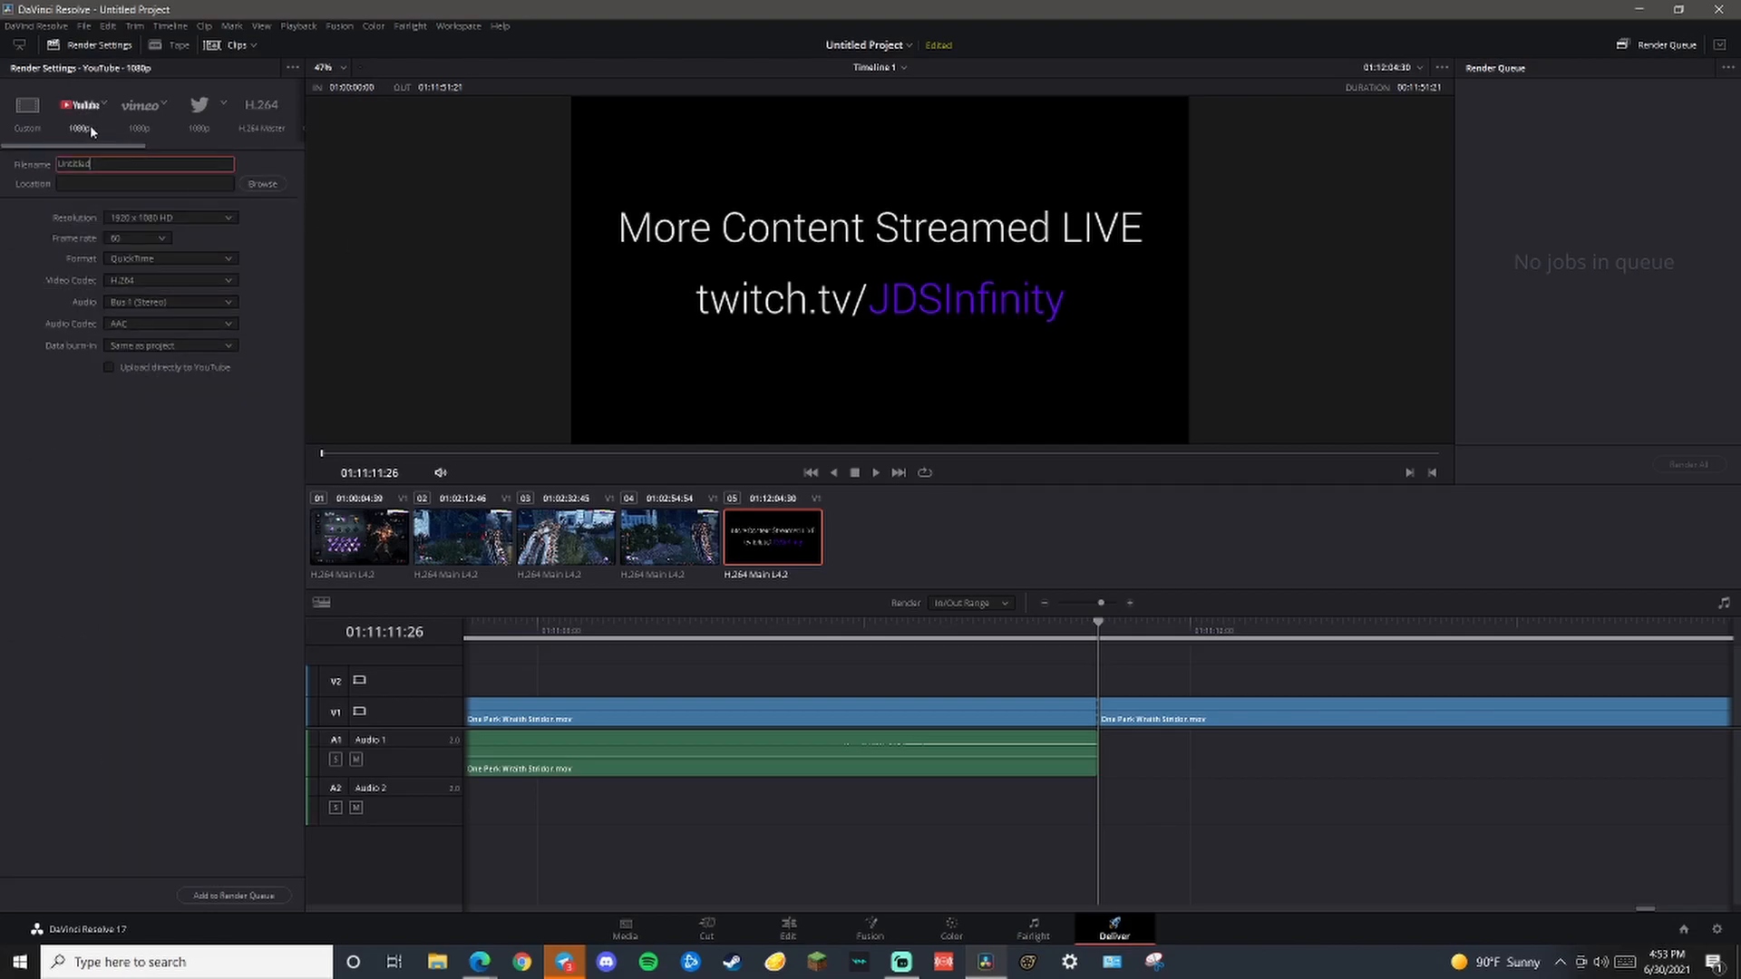
double_click(95, 163)
click(262, 184)
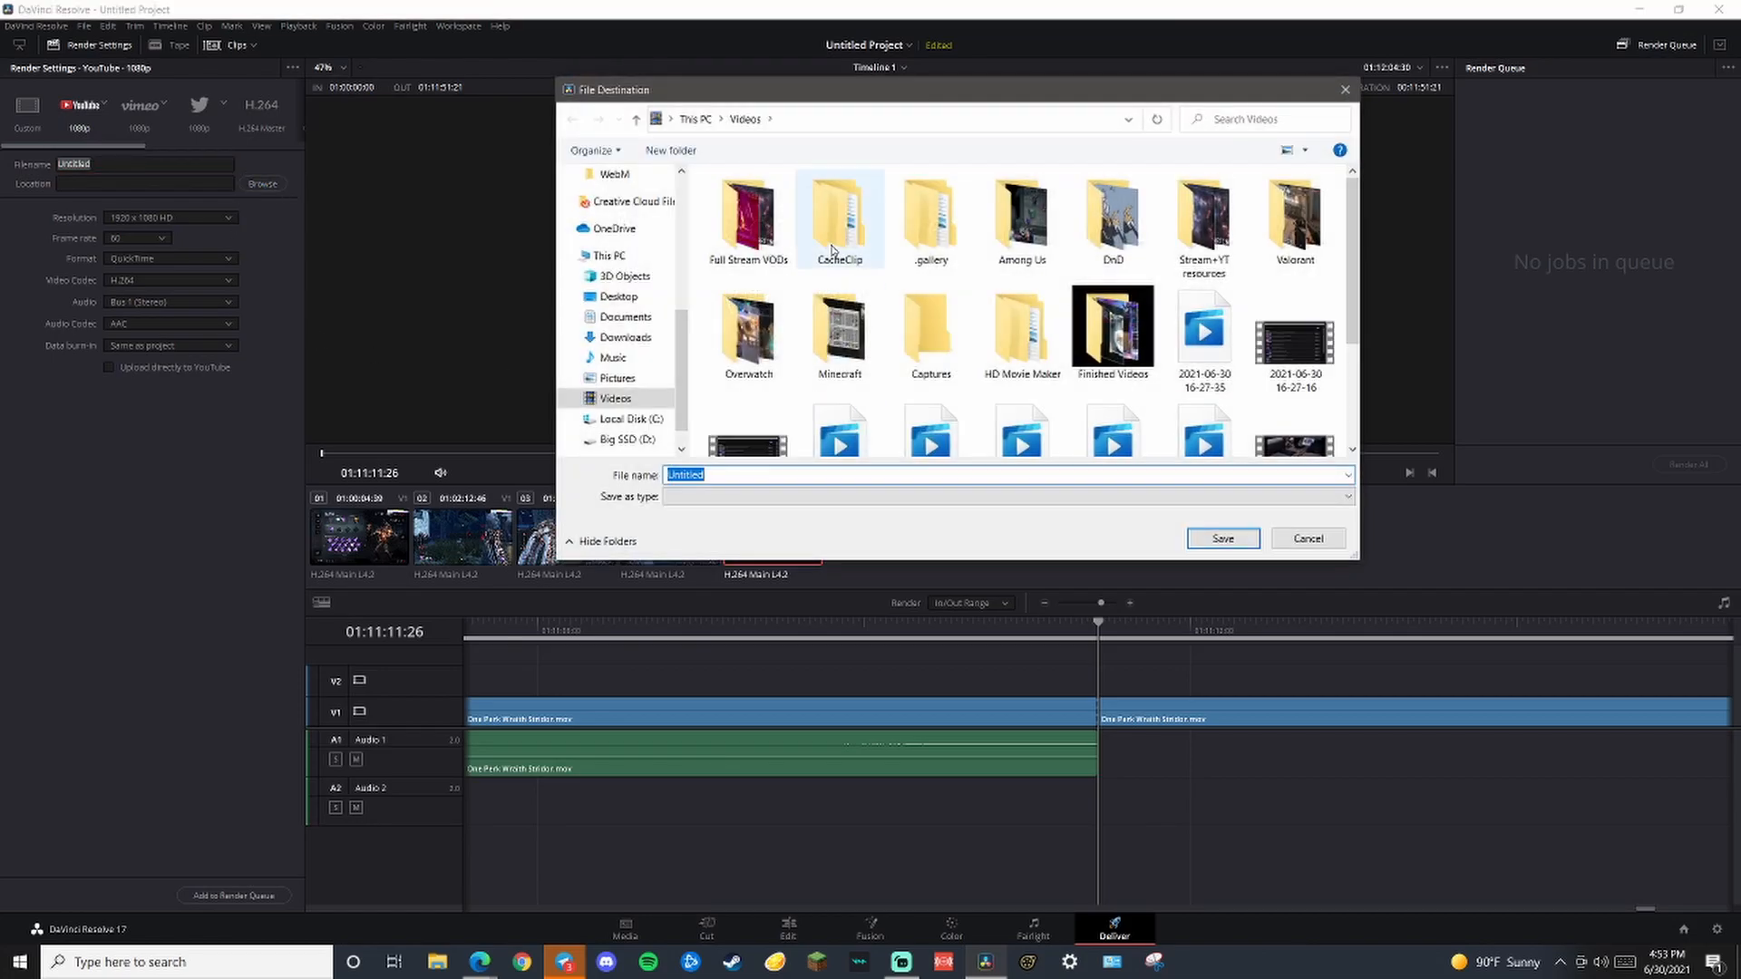
double_click(1129, 329)
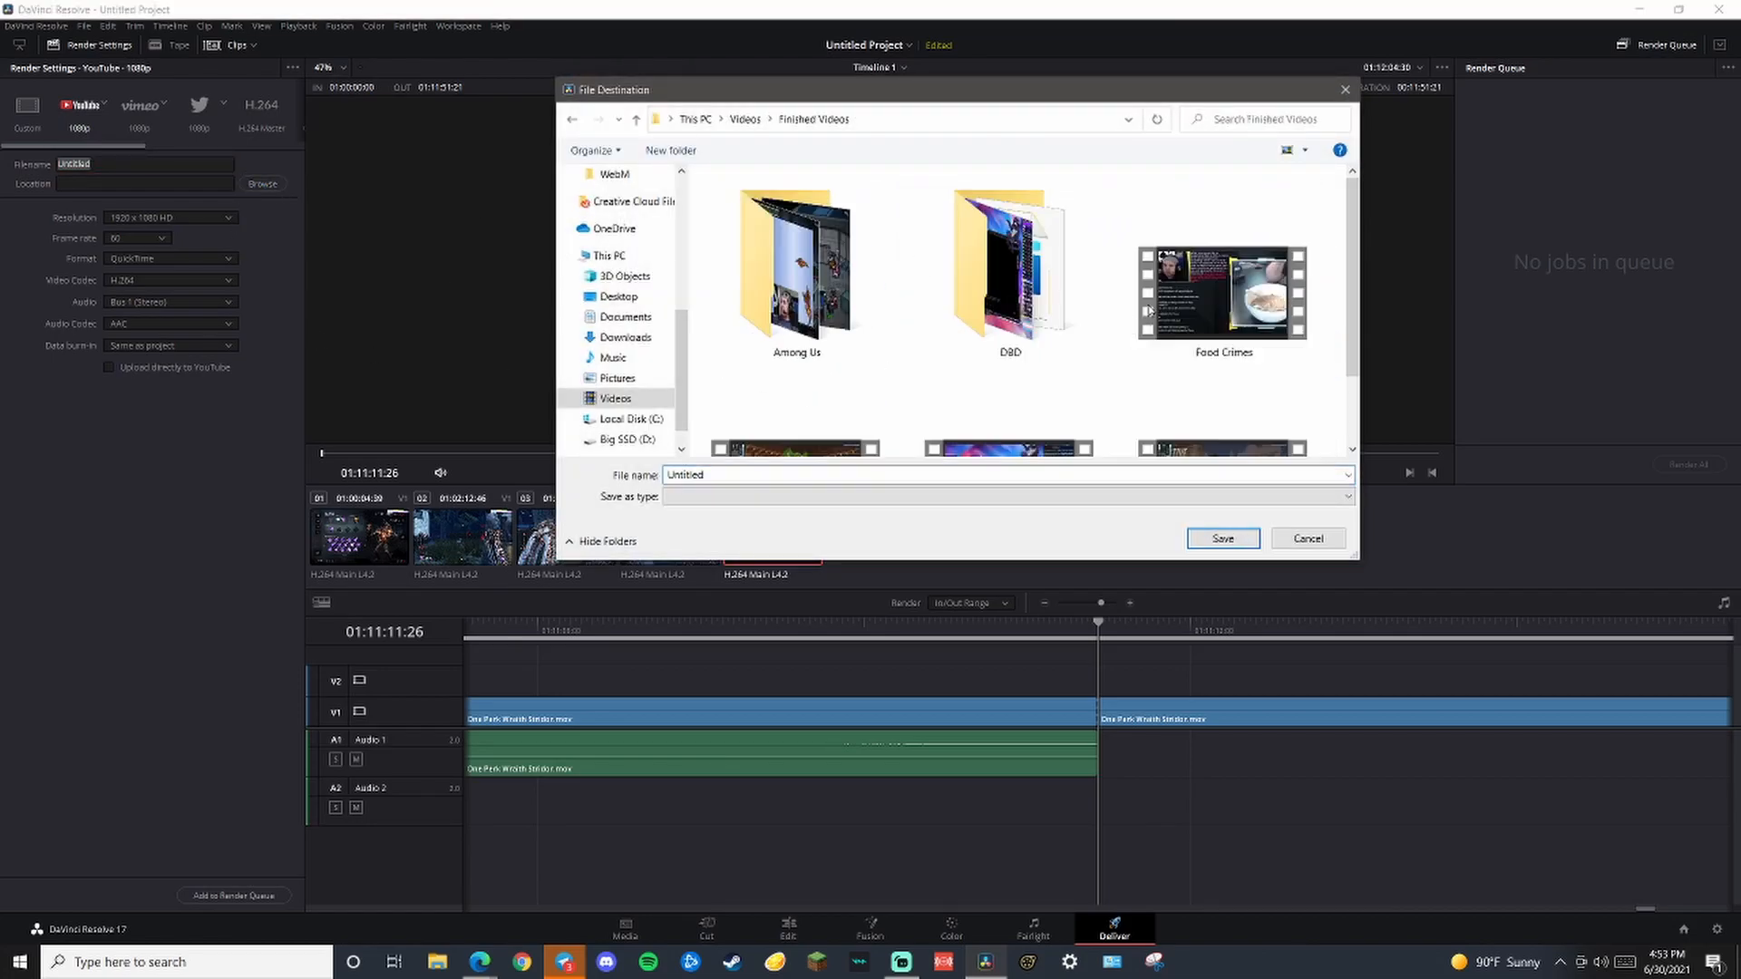
click(1229, 537)
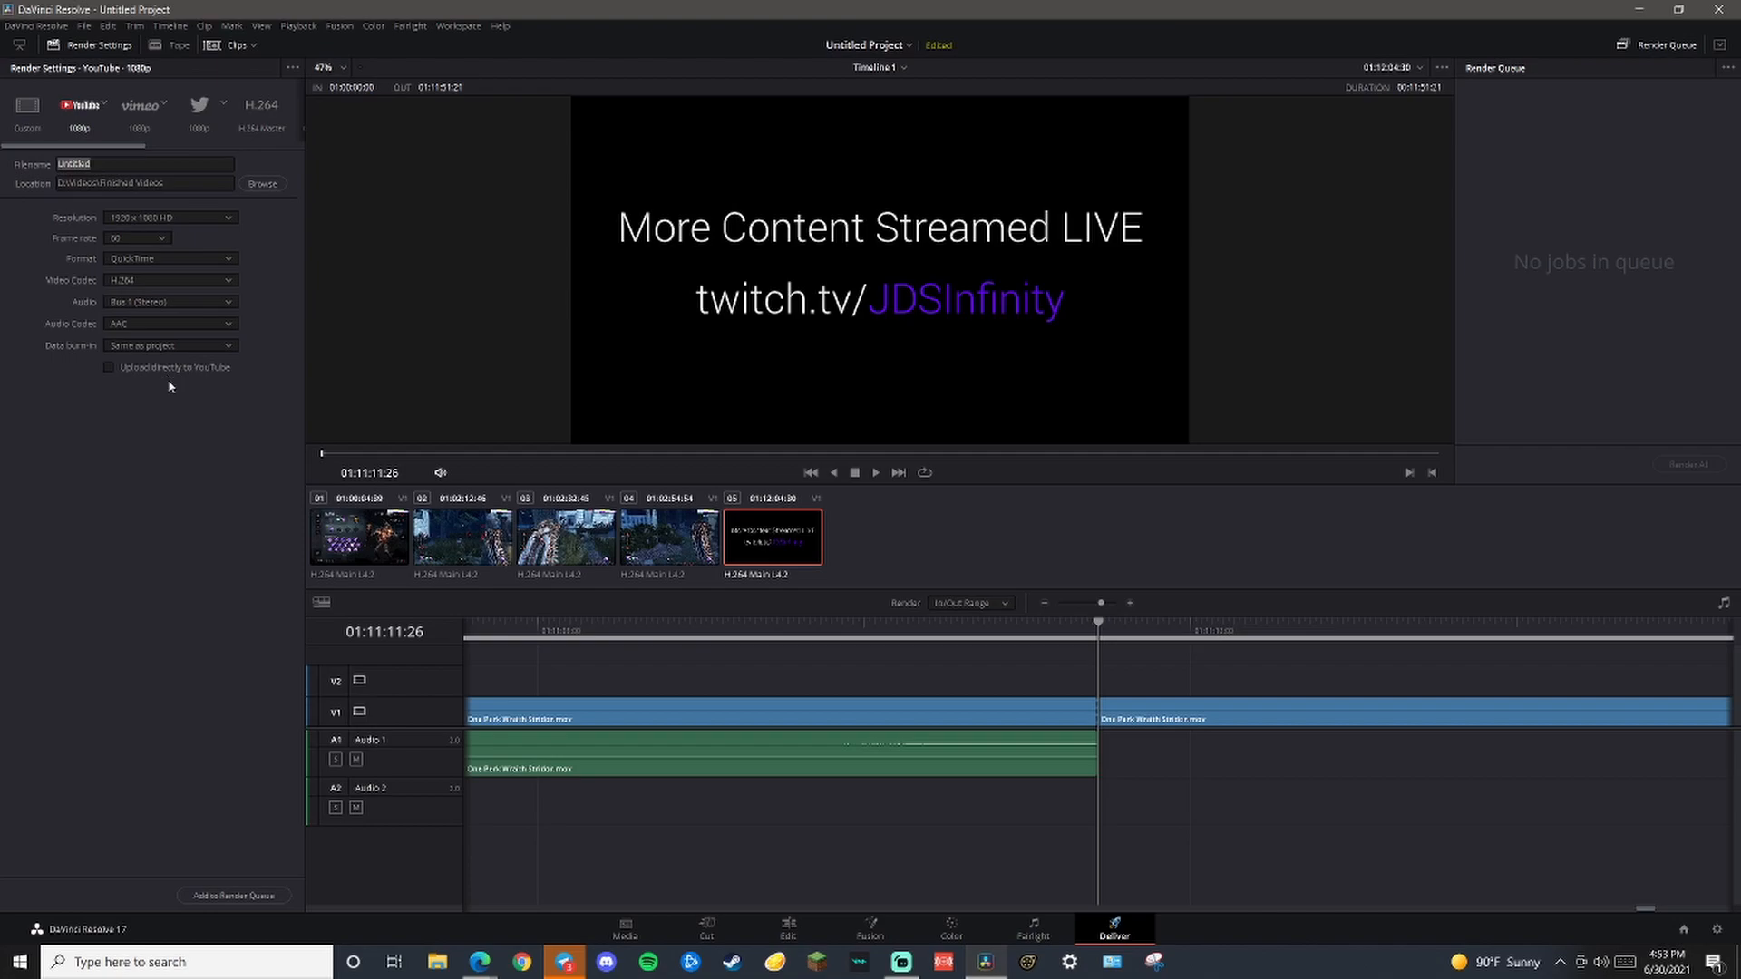
Add Timeline 1 to the render queue as a job and open that job for editing
click(228, 895)
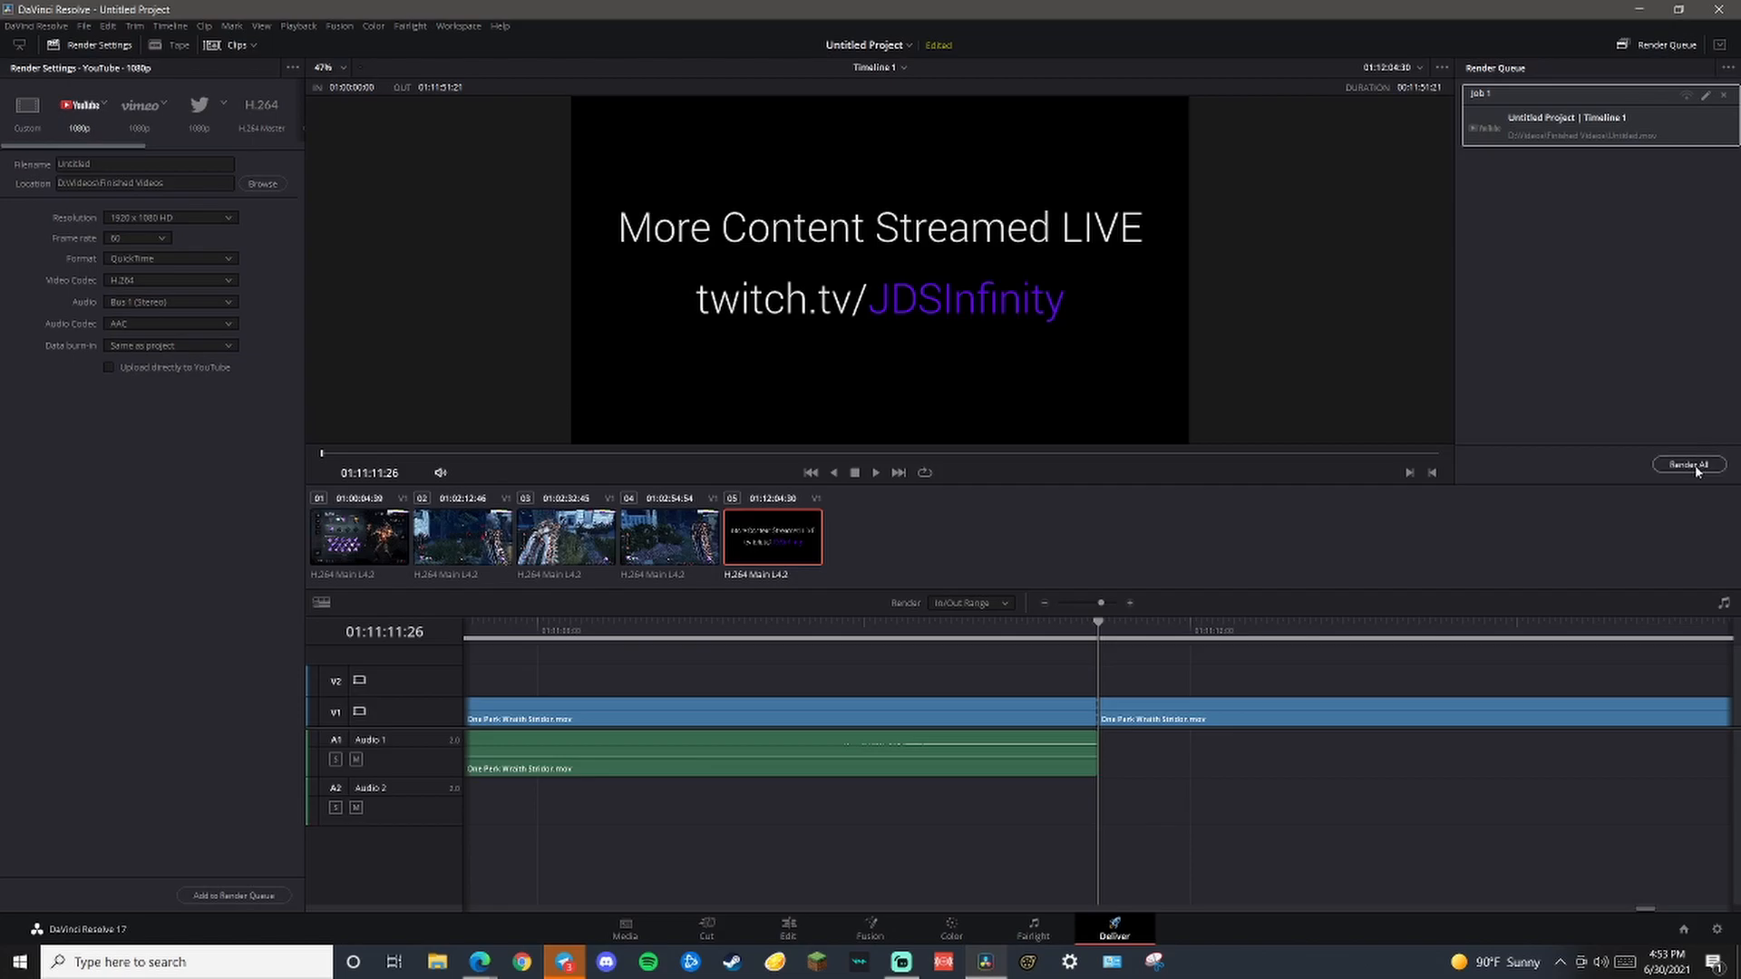
click(1706, 98)
right_click(1601, 139)
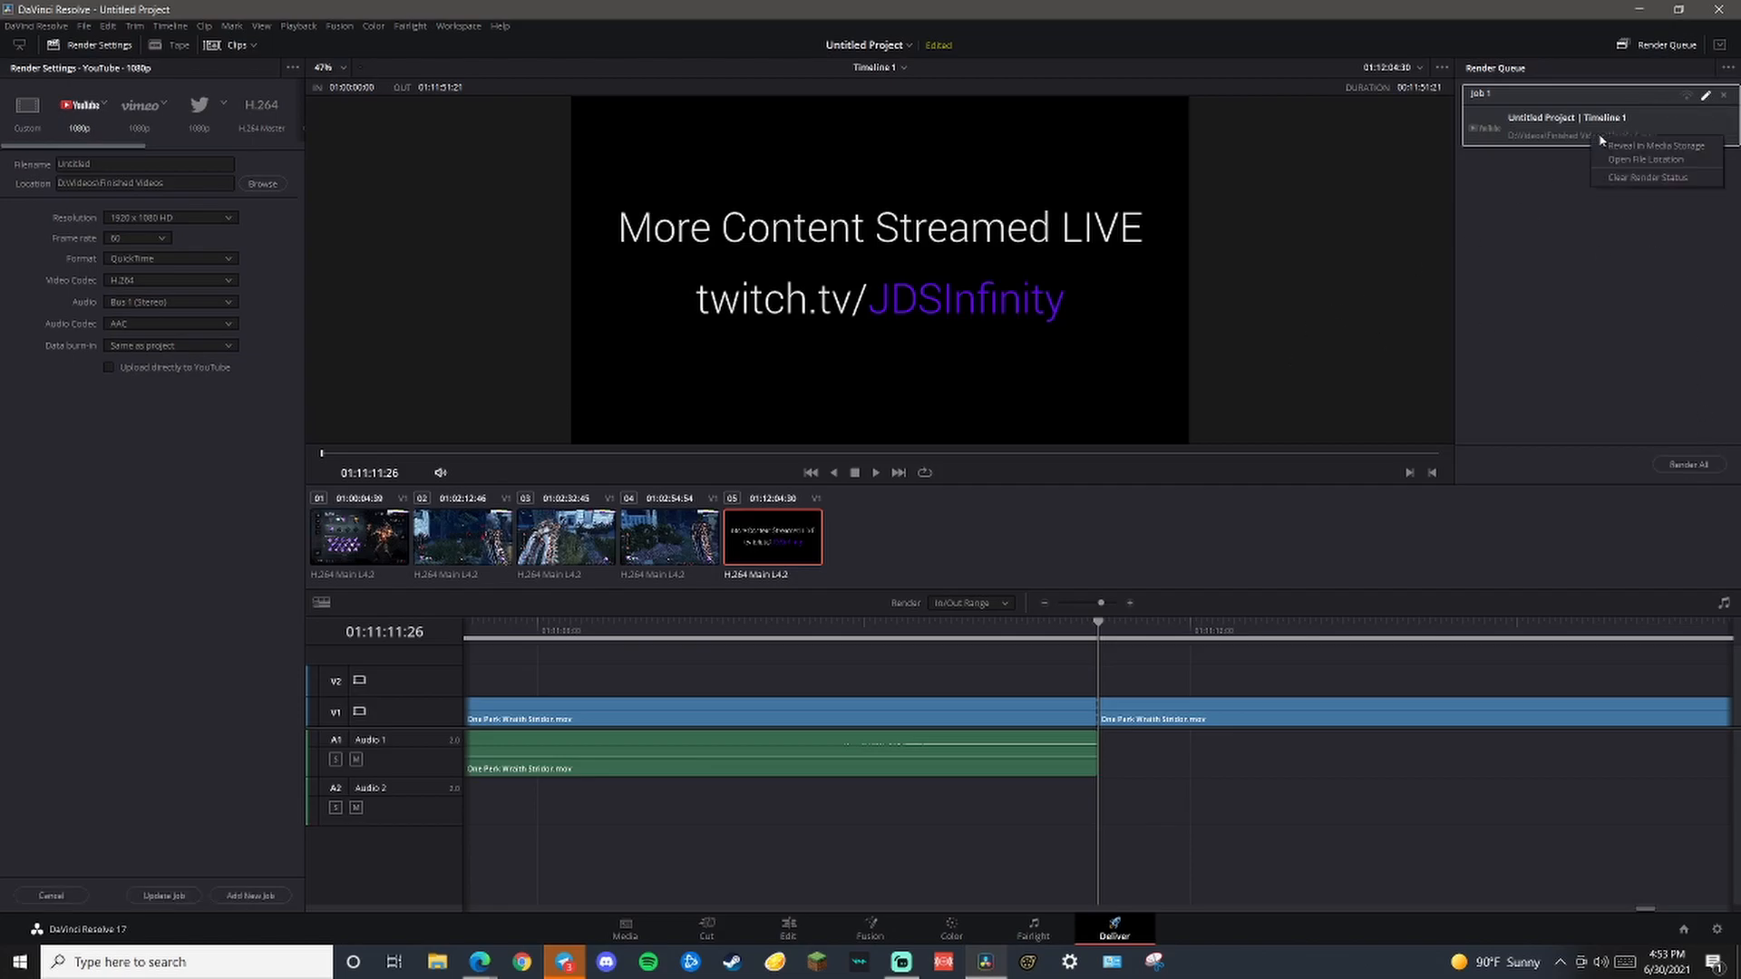
click(1549, 151)
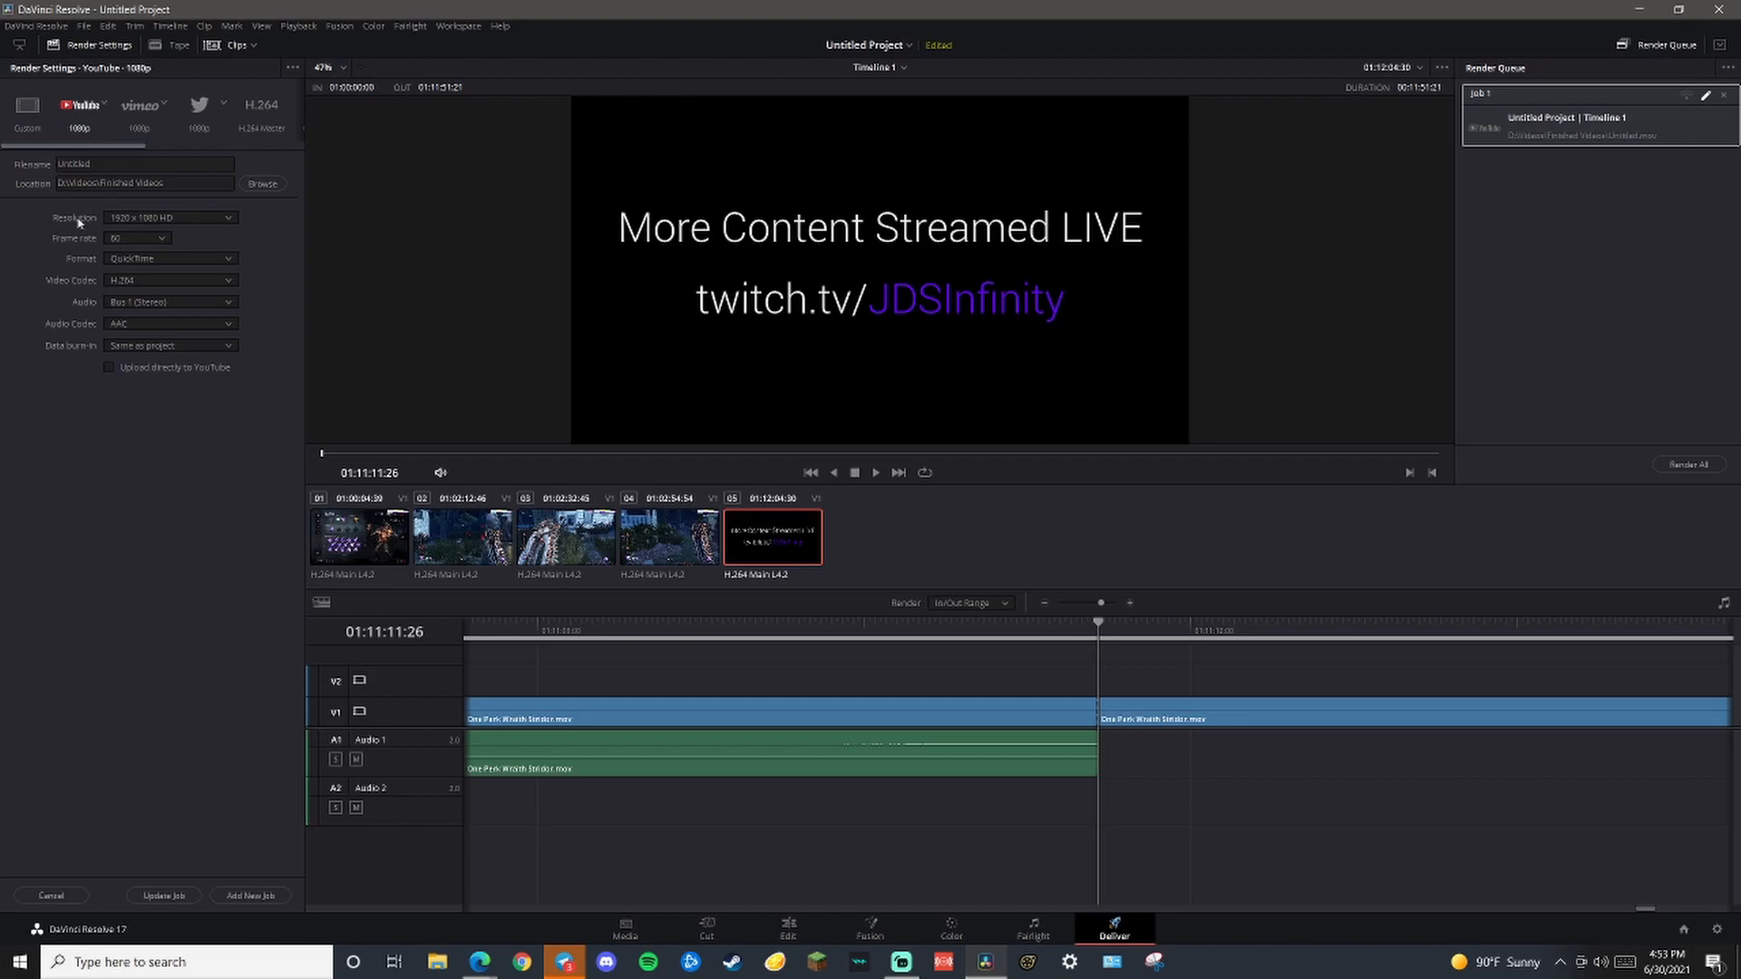
click(159, 184)
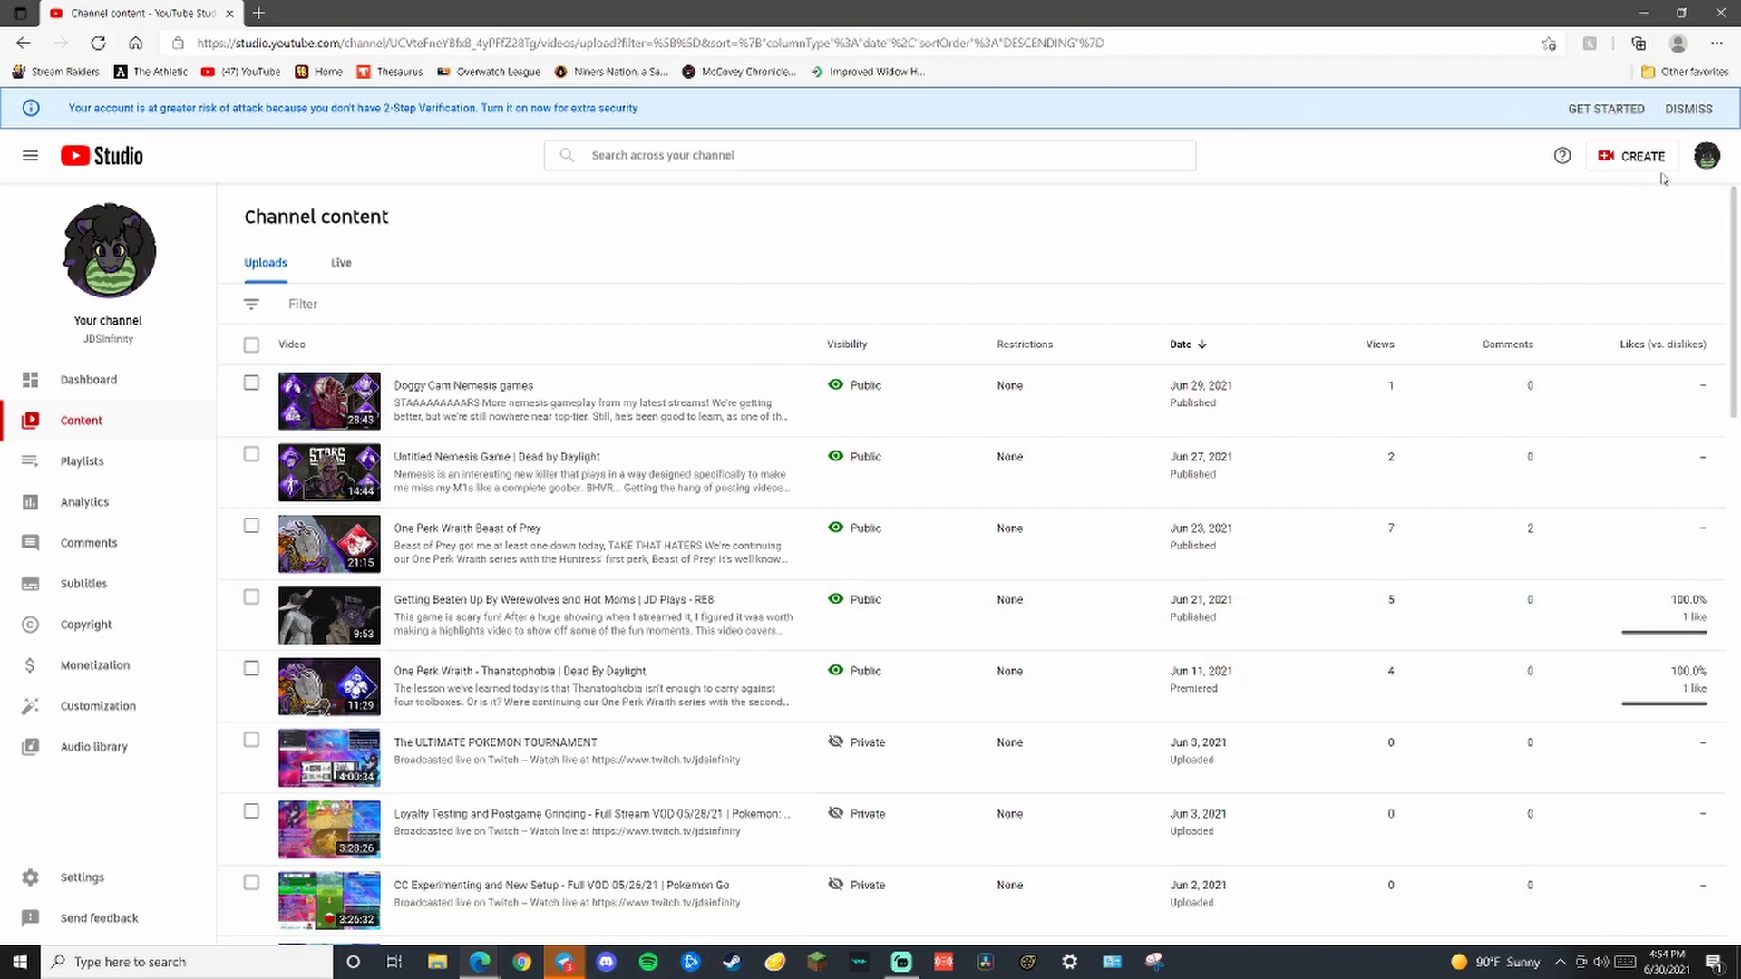
Switch to YouTube Studio and upload the One Perk Wraith Stridor video from the DBD folder in Finished Videos
click(1632, 156)
click(1619, 190)
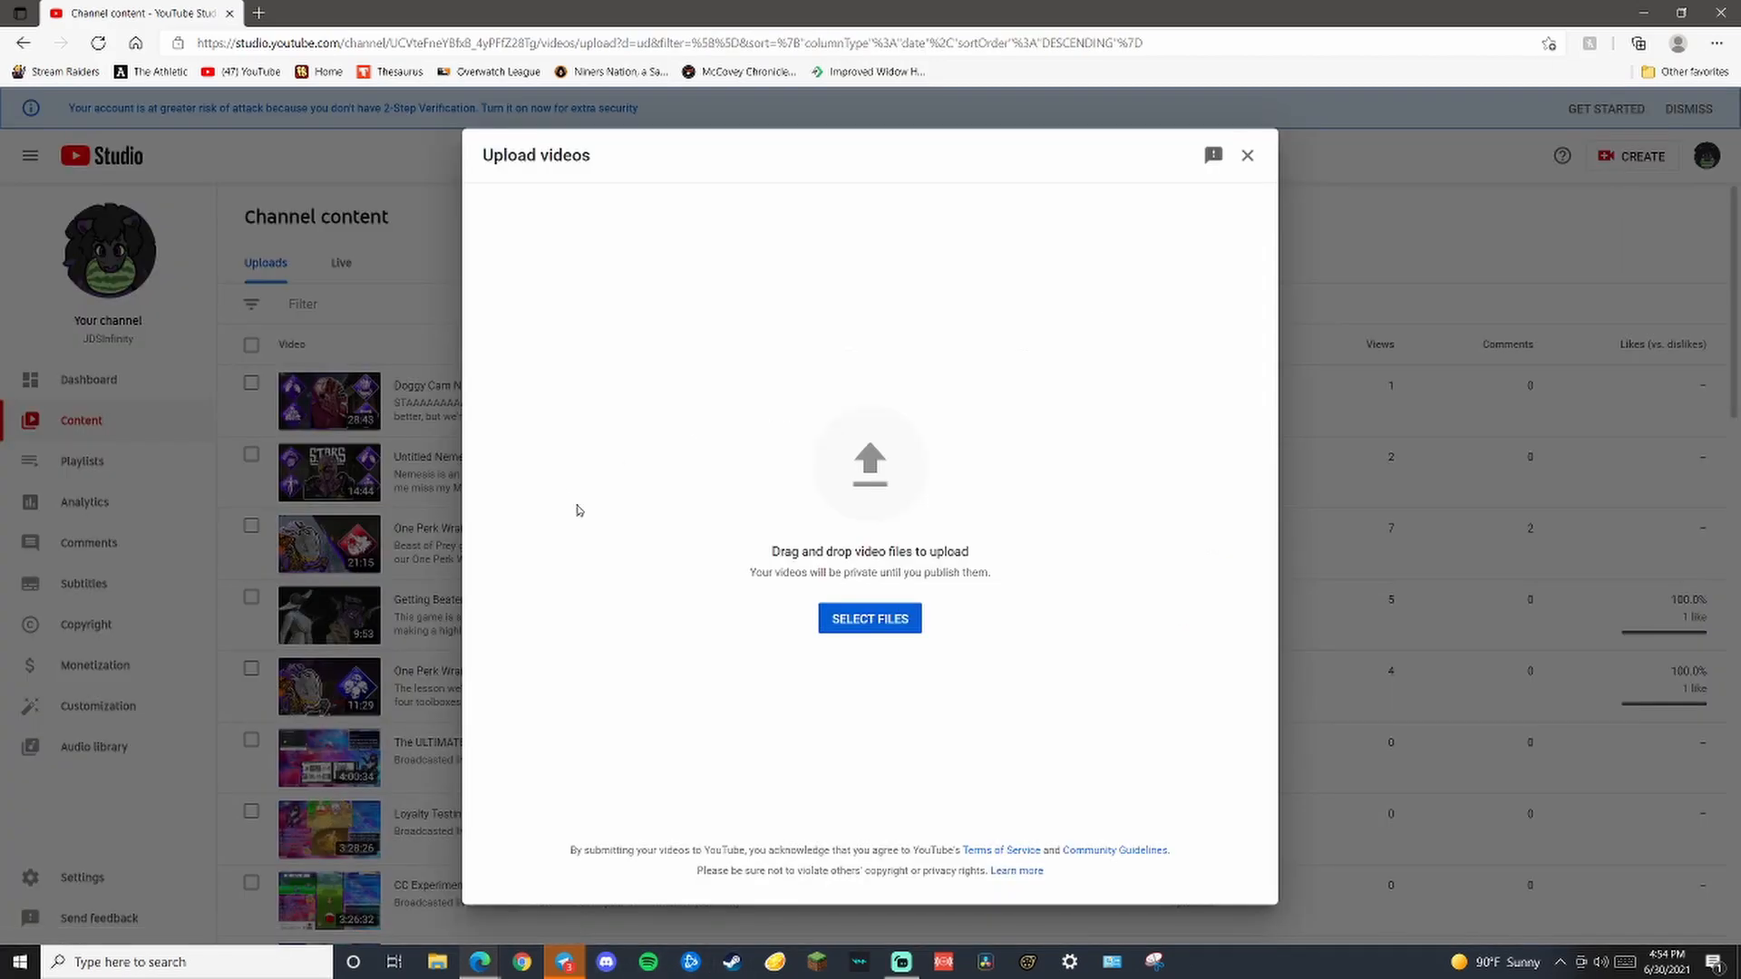
click(844, 620)
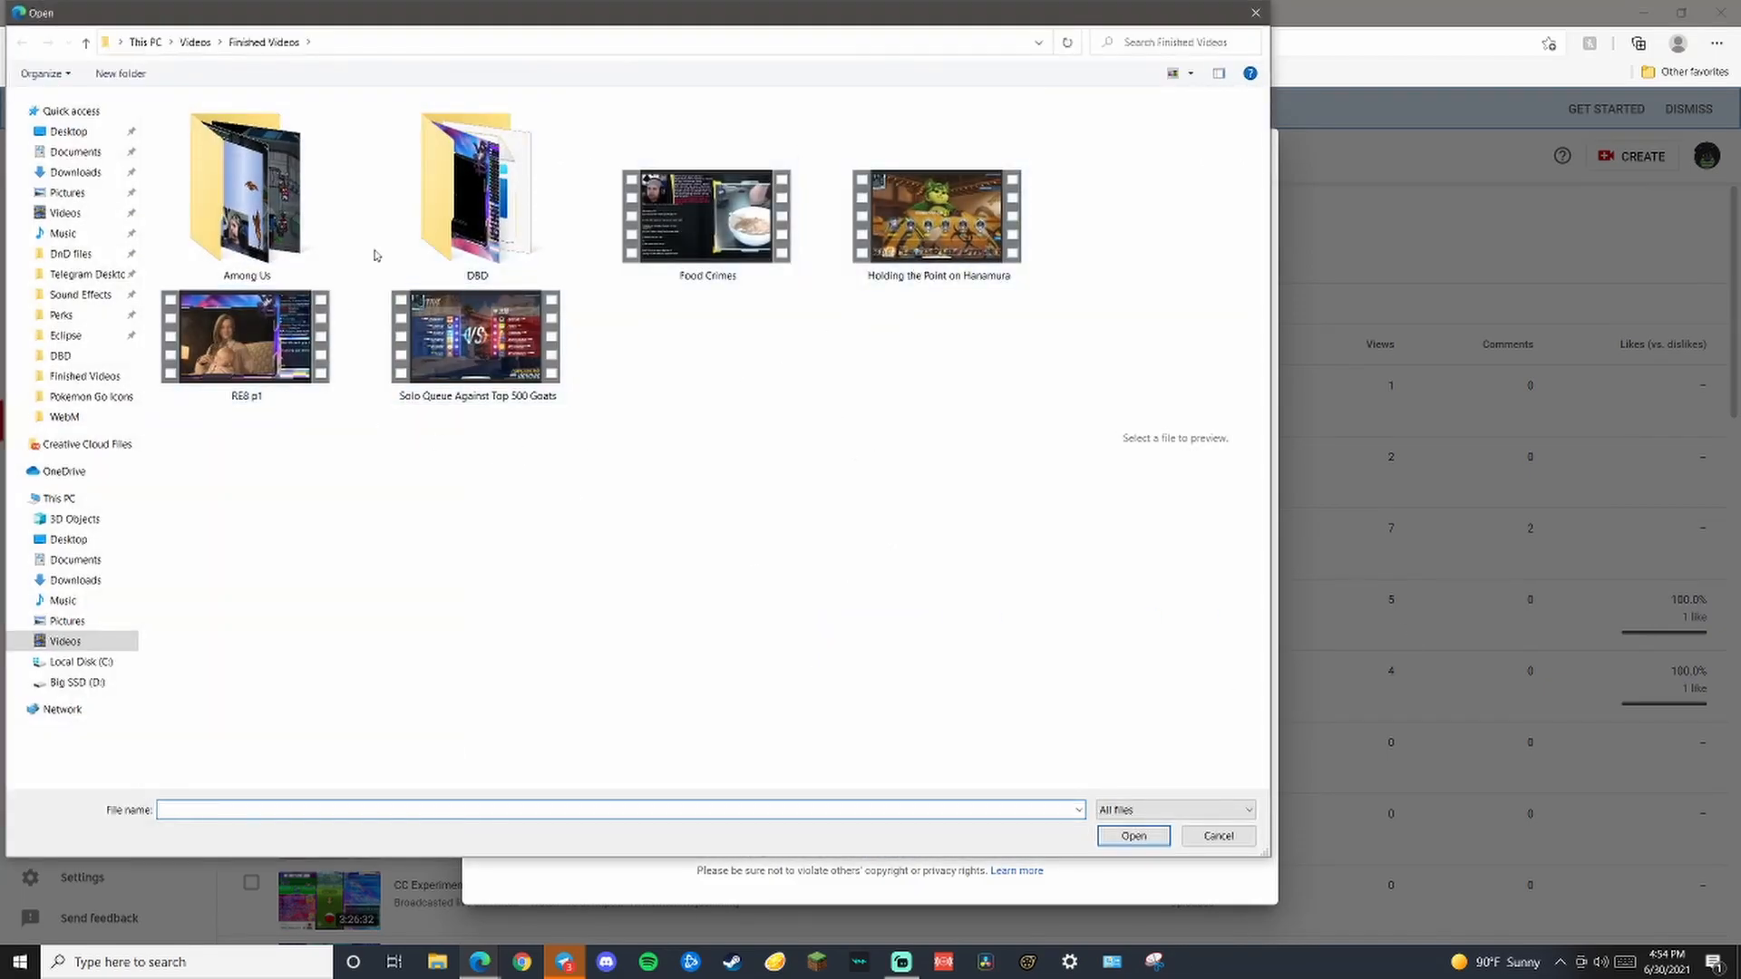
click(552, 234)
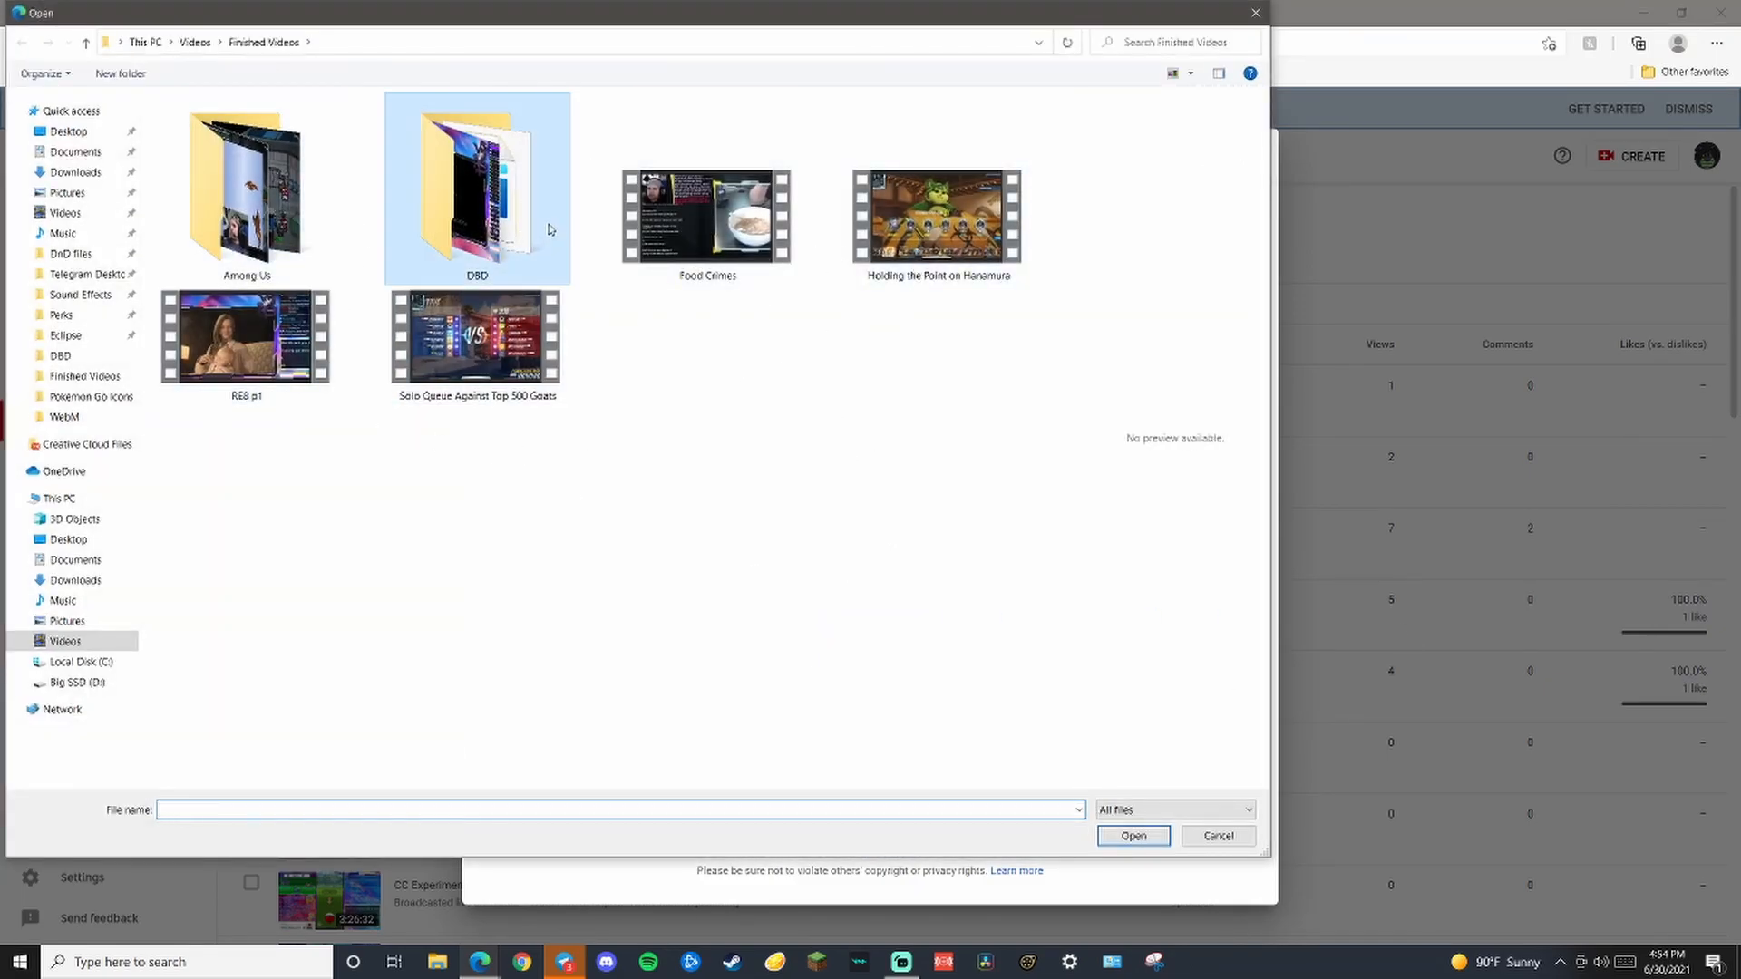
double_click(531, 203)
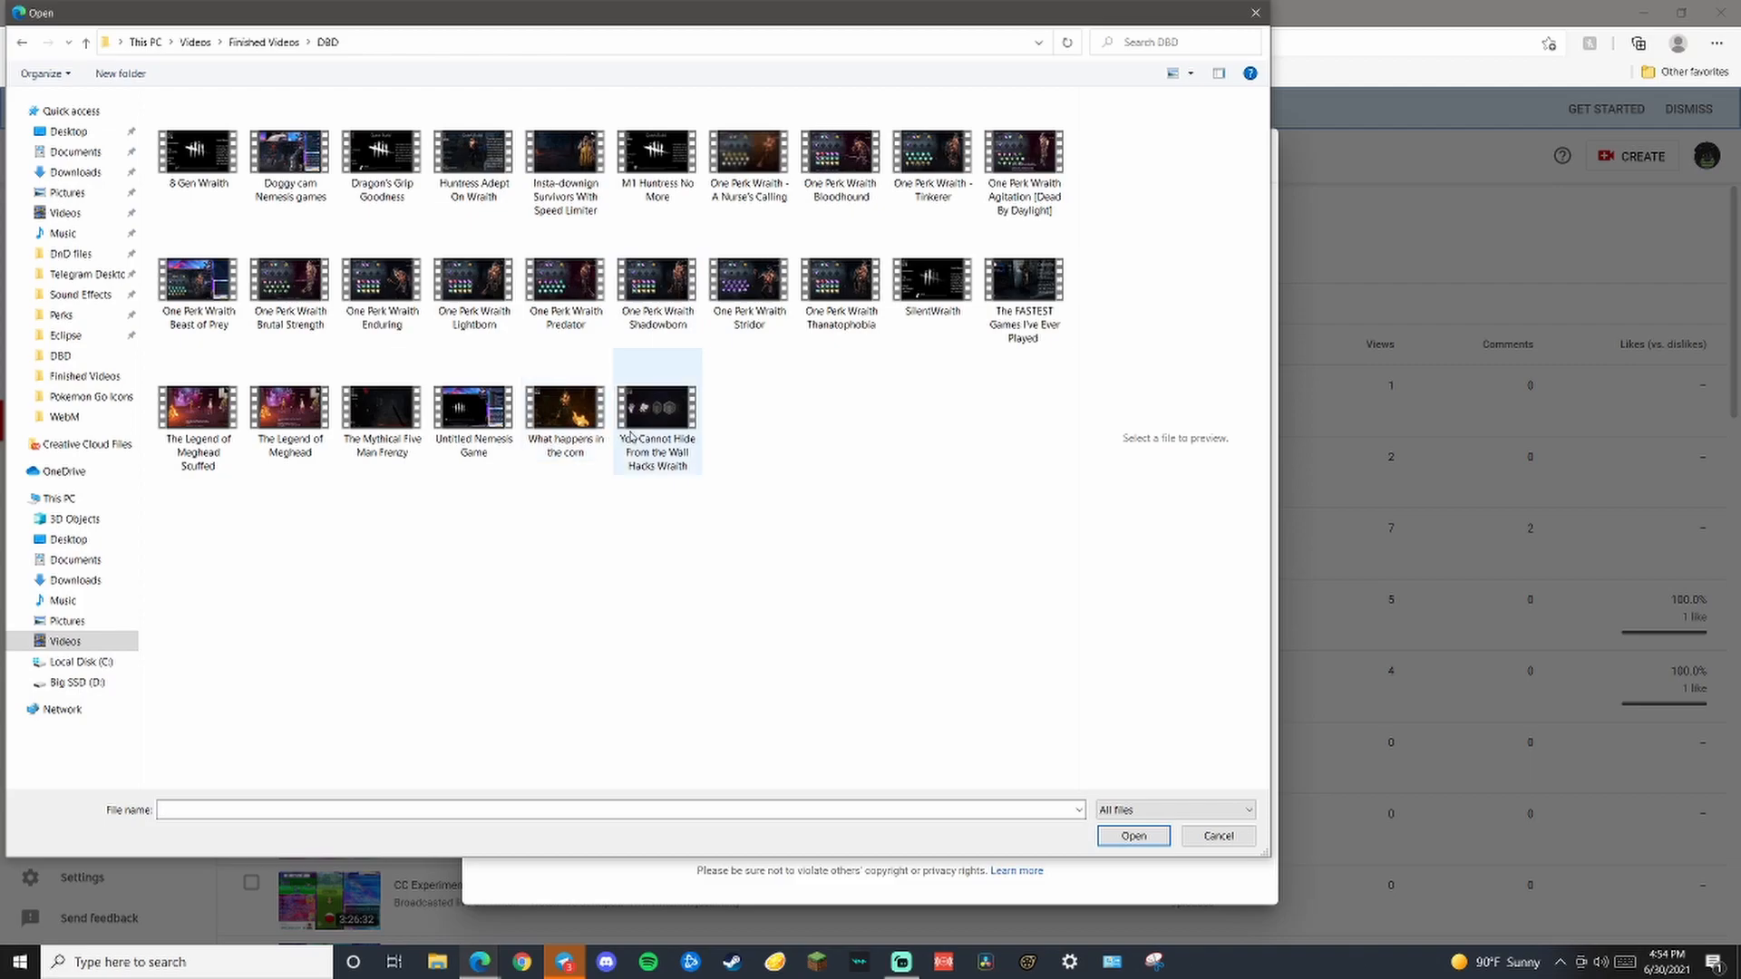
double_click(749, 283)
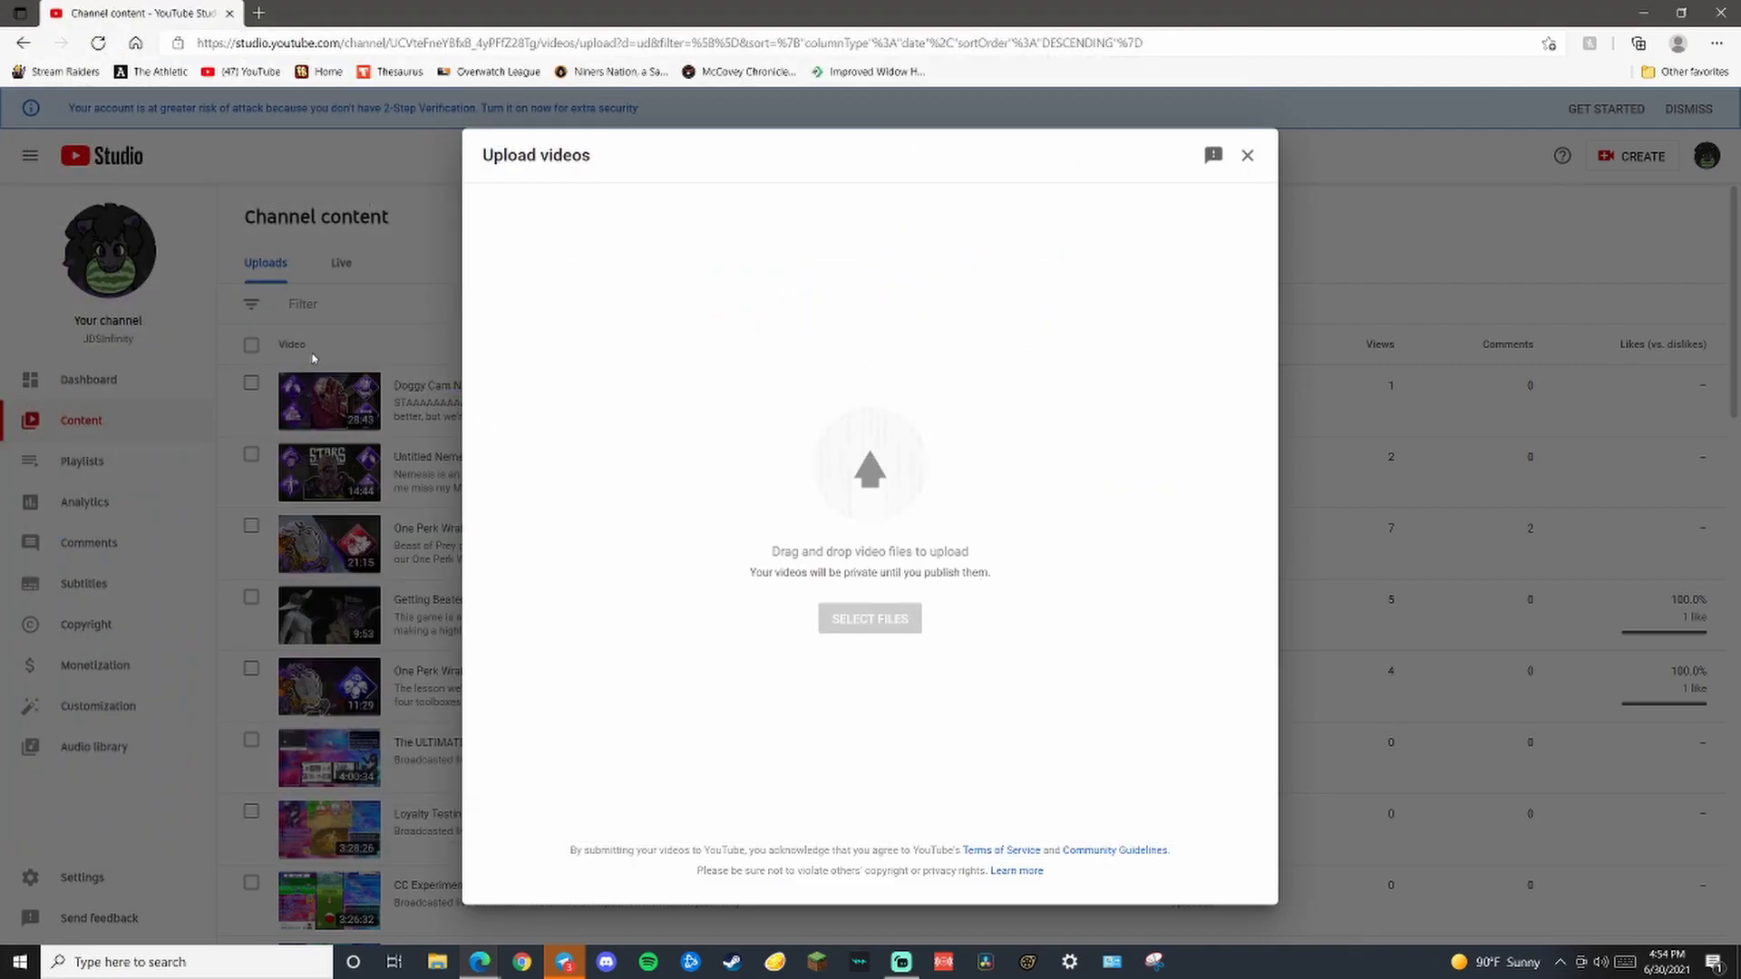
Look over the upload's details form and begin the video description with the chapter line "0:00 - Introduction"
click(704, 342)
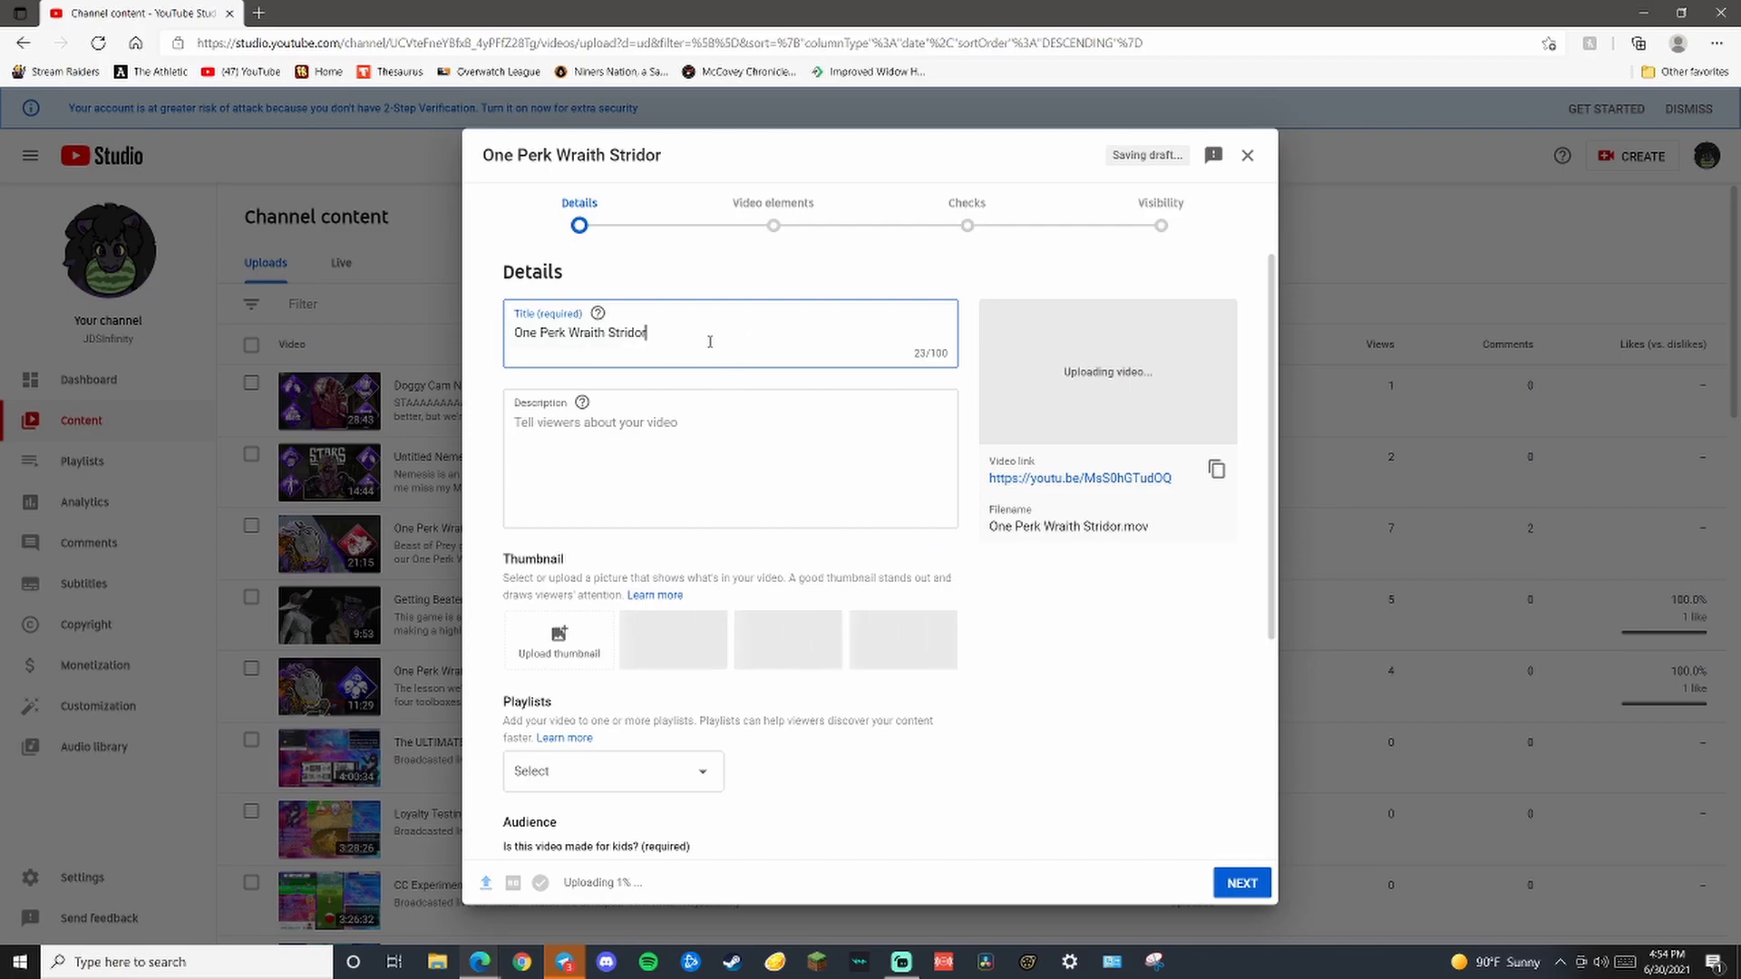
click(707, 439)
scroll(758, 408, down, 1)
scroll(759, 408, down, 1)
scroll(840, 388, up, 2)
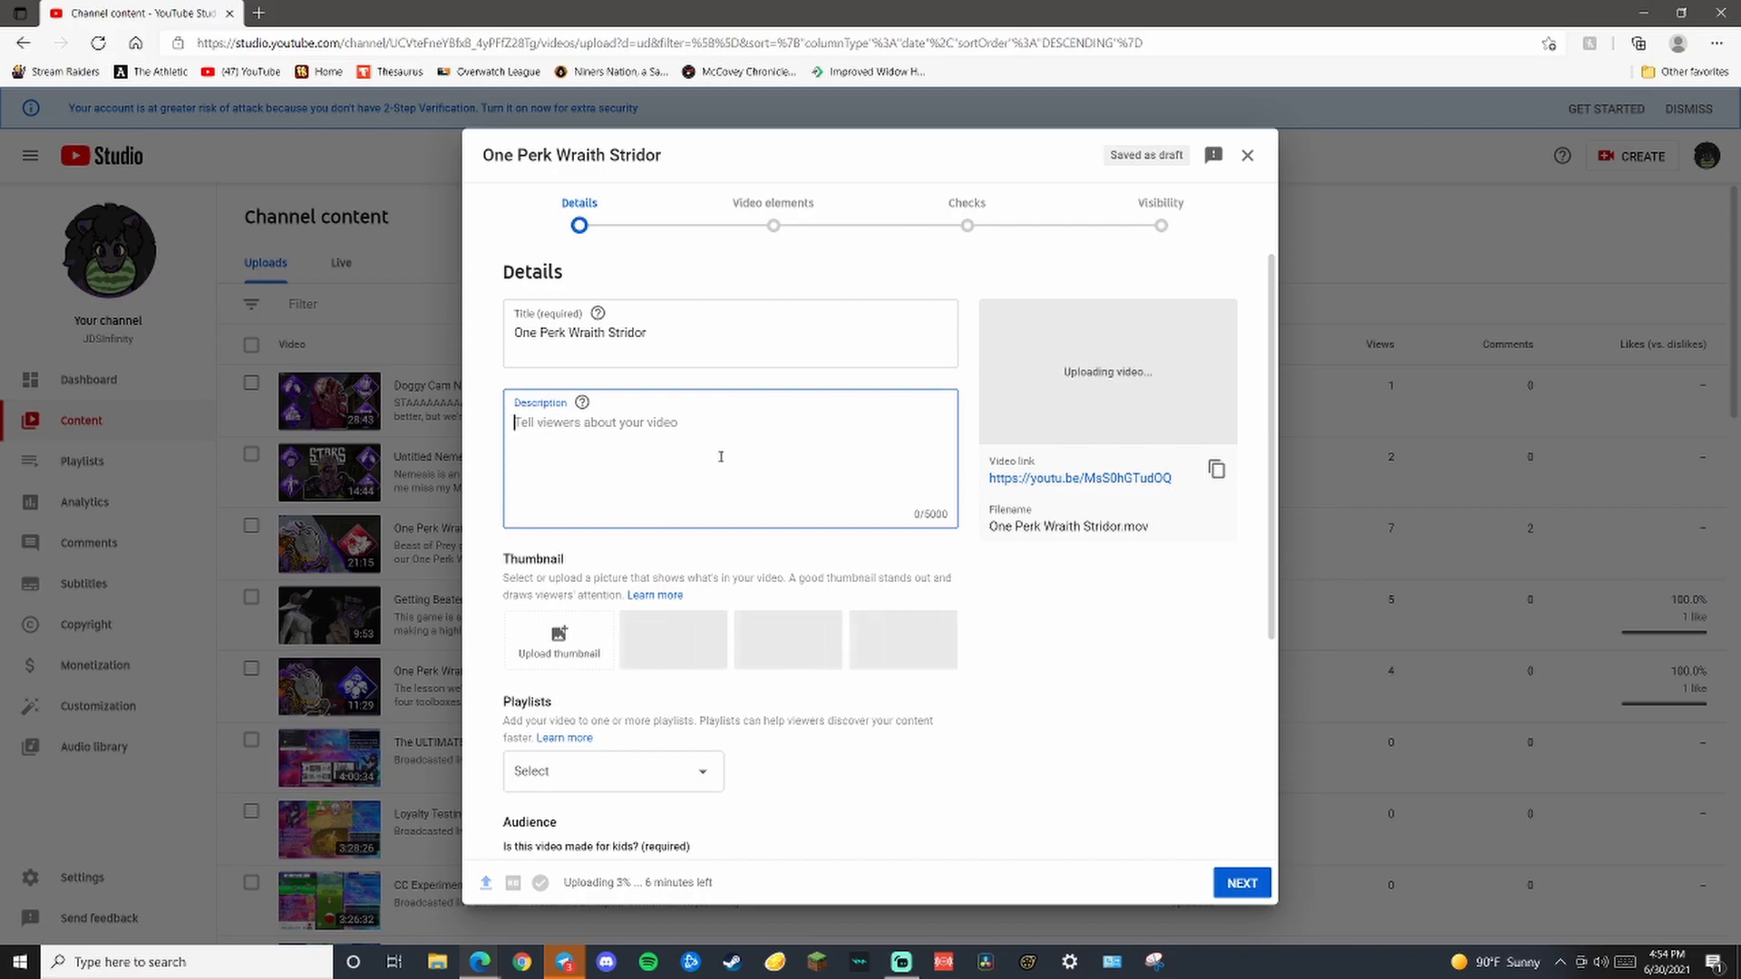
text(0)
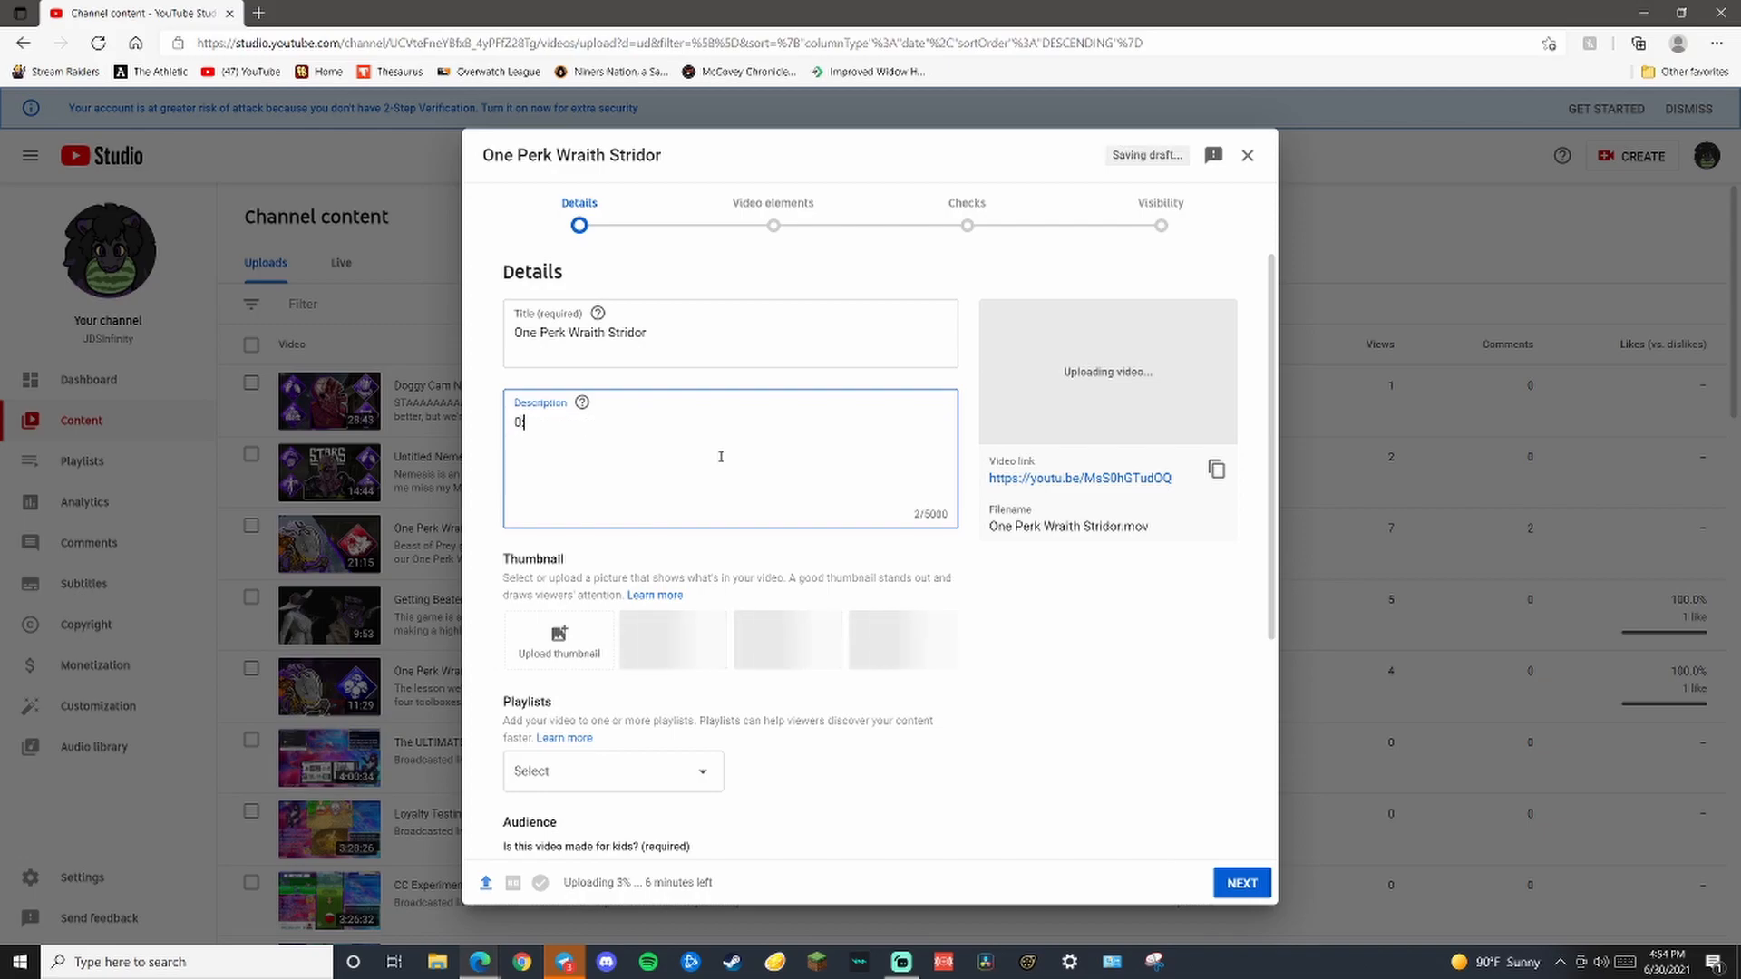
text(:00)
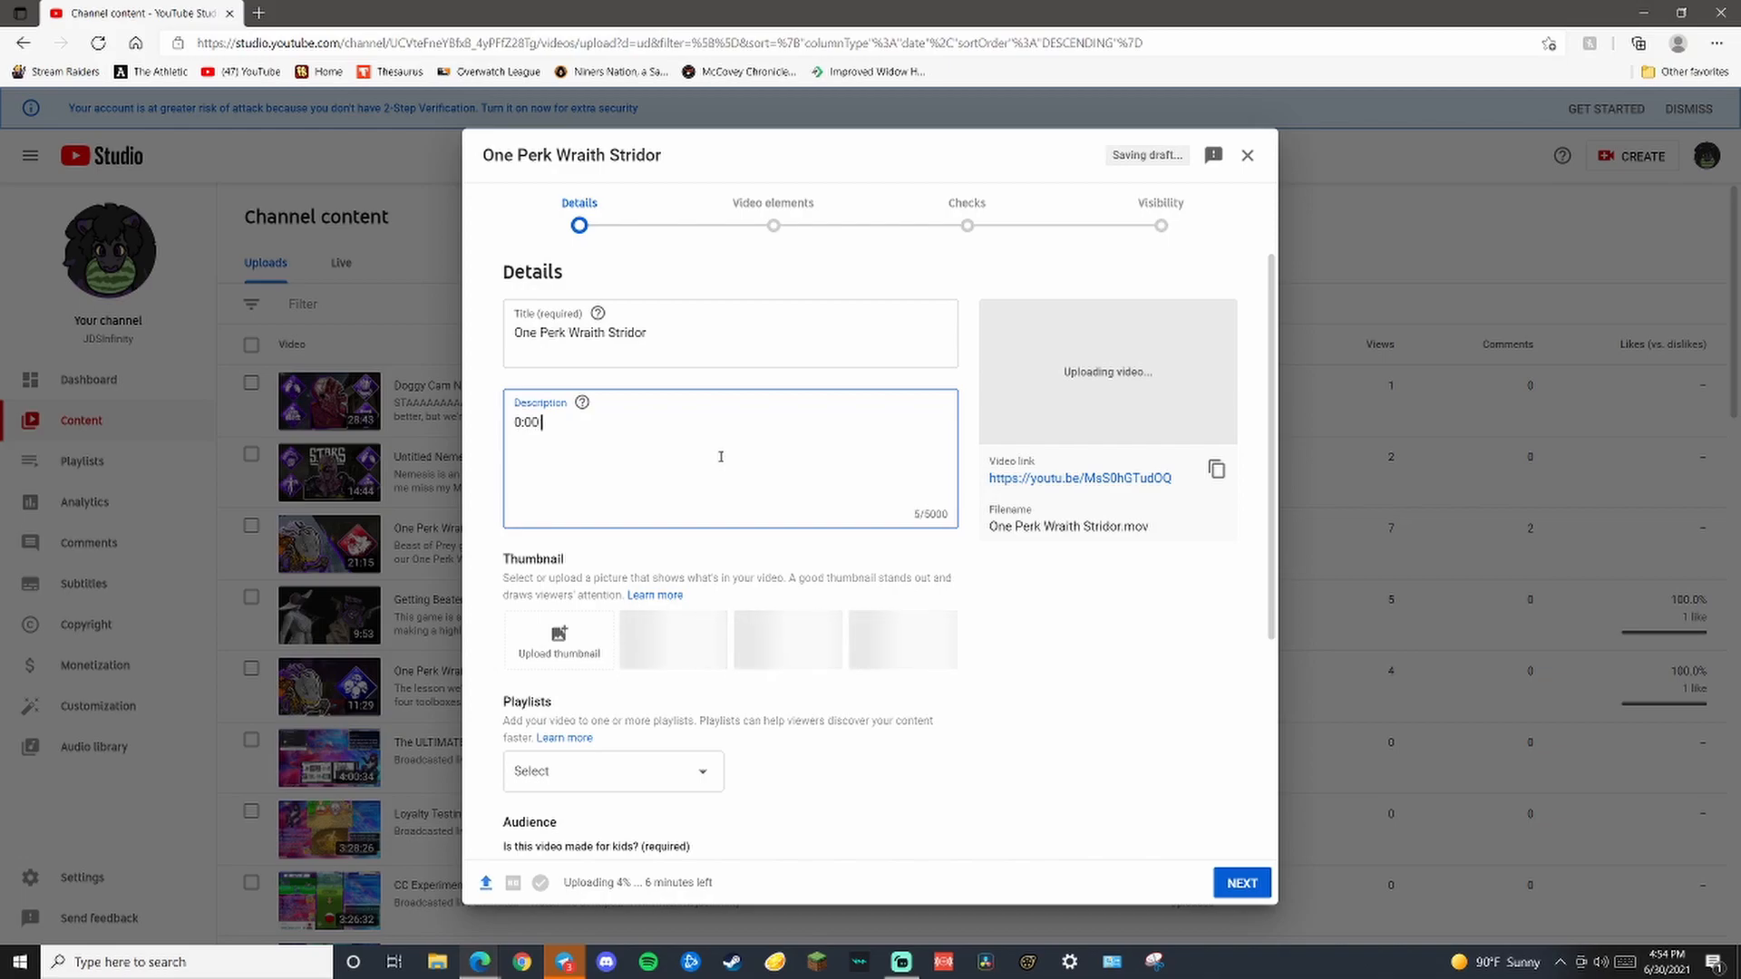
text( - Introduction)
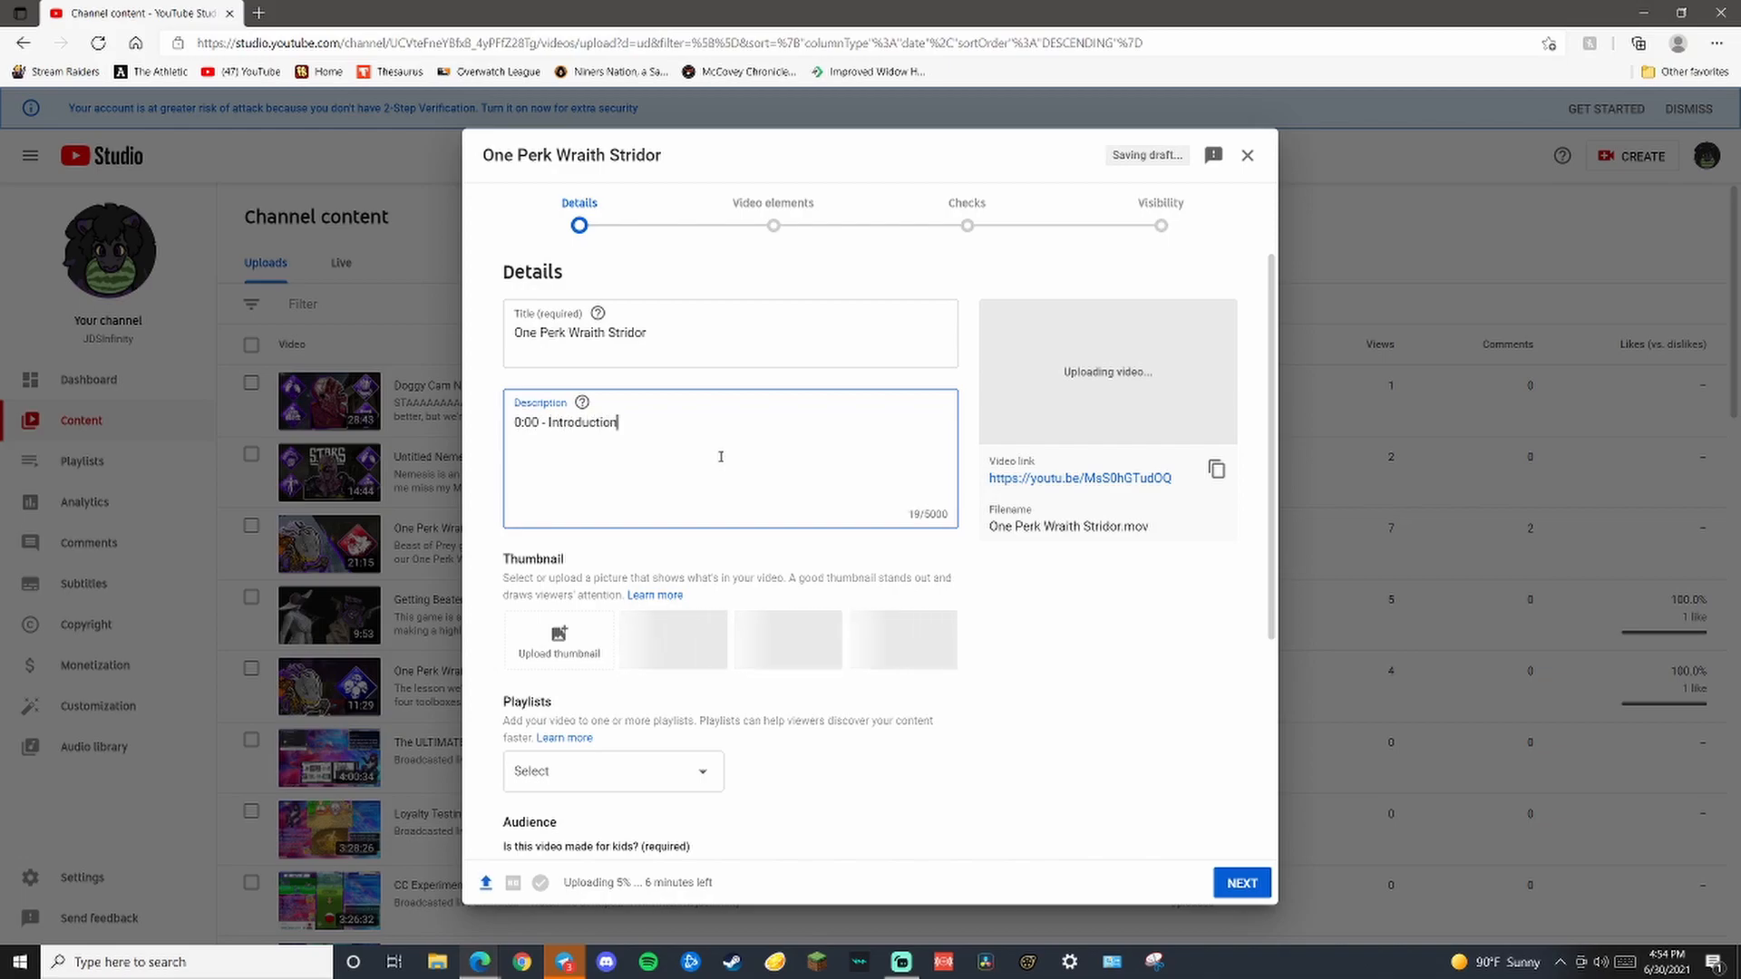
Add a second chapter line "1:00 - Haddonfield match" to the video description
key(Return)
text(1:00 - )
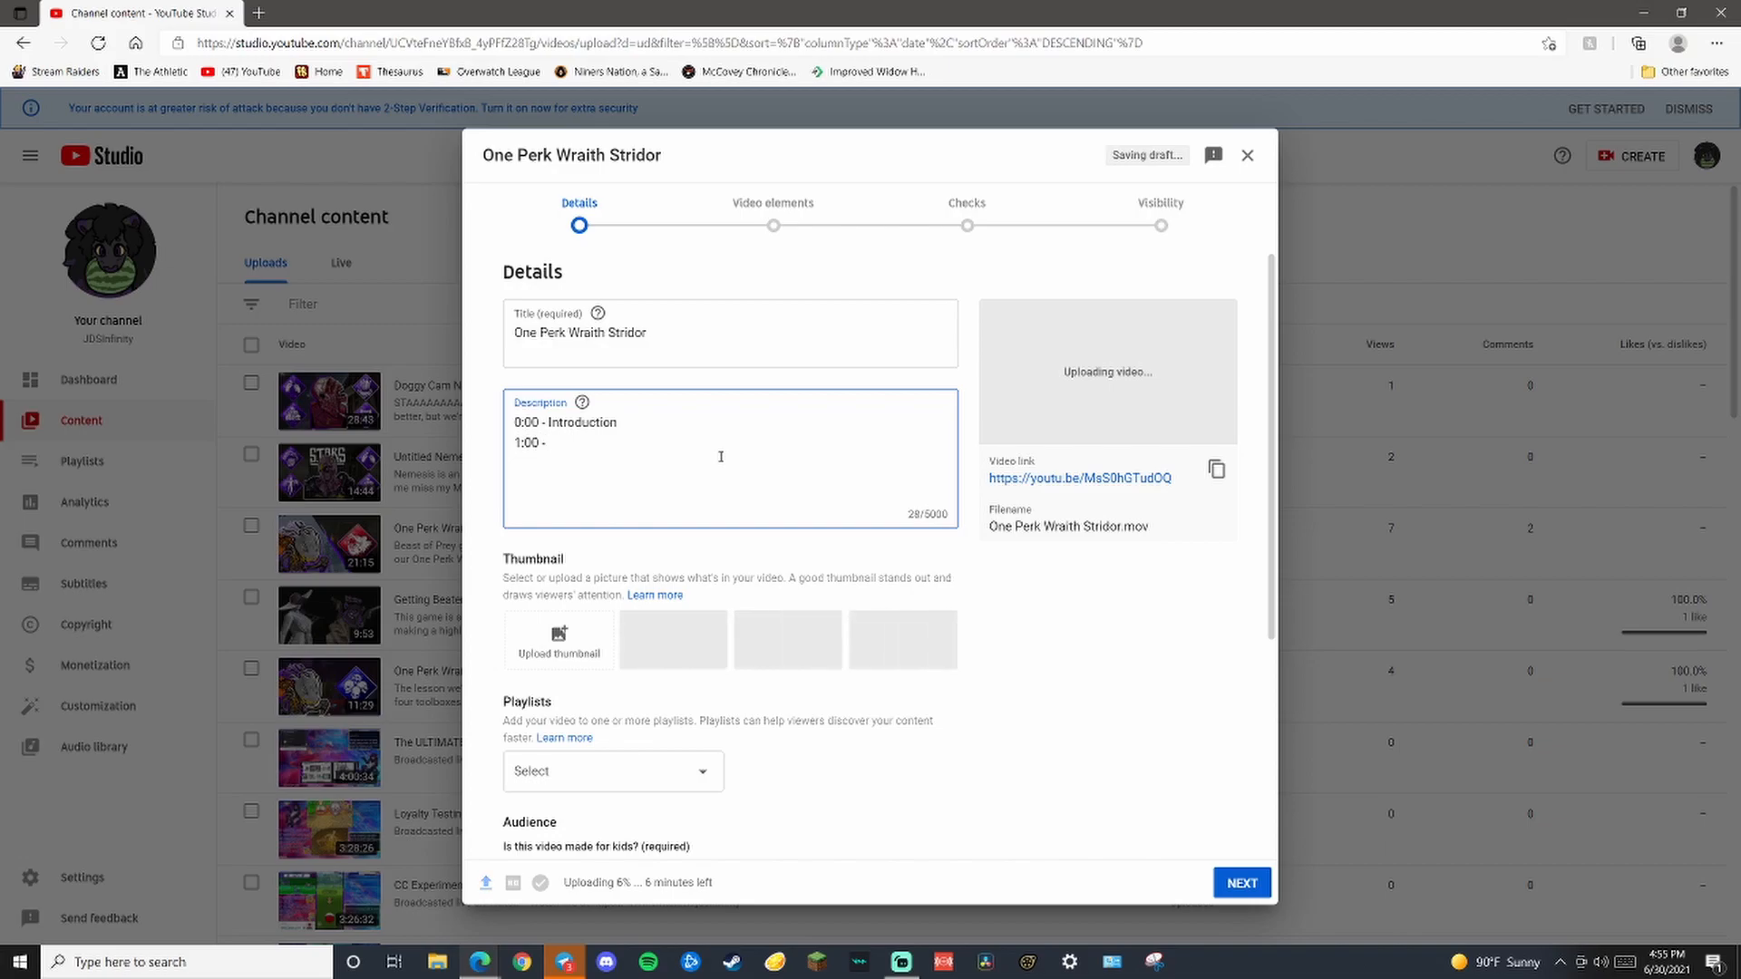
text(Haddo)
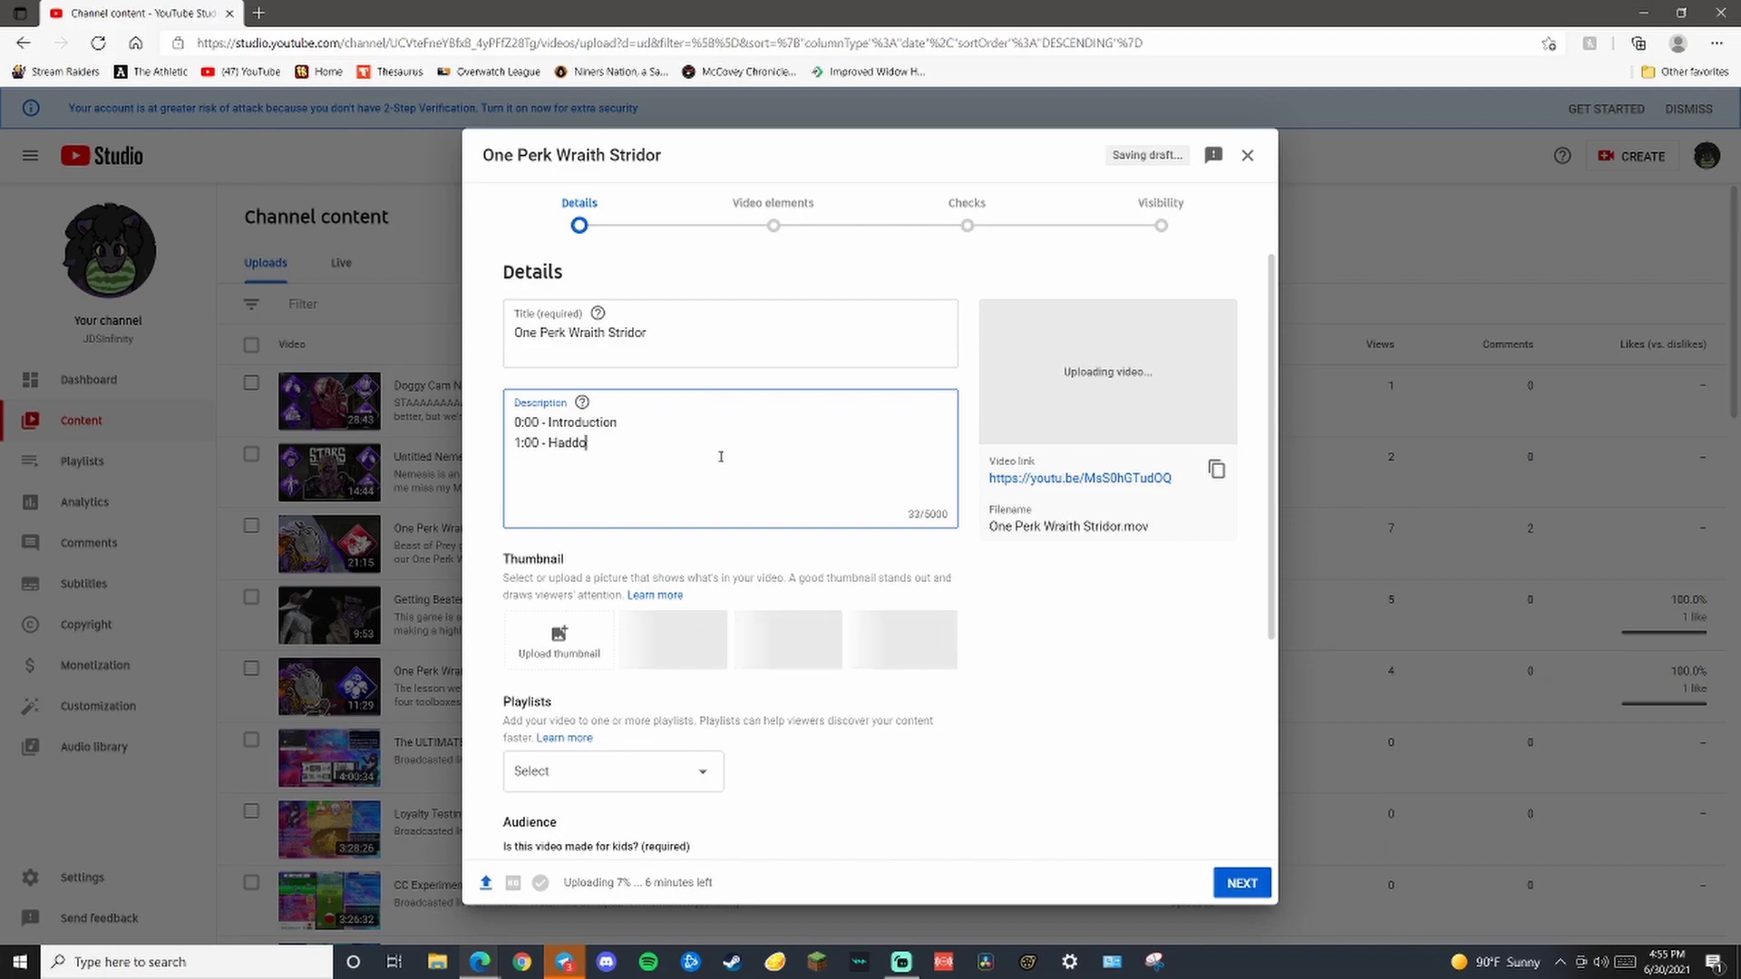
text(nfield match)
key(Return)
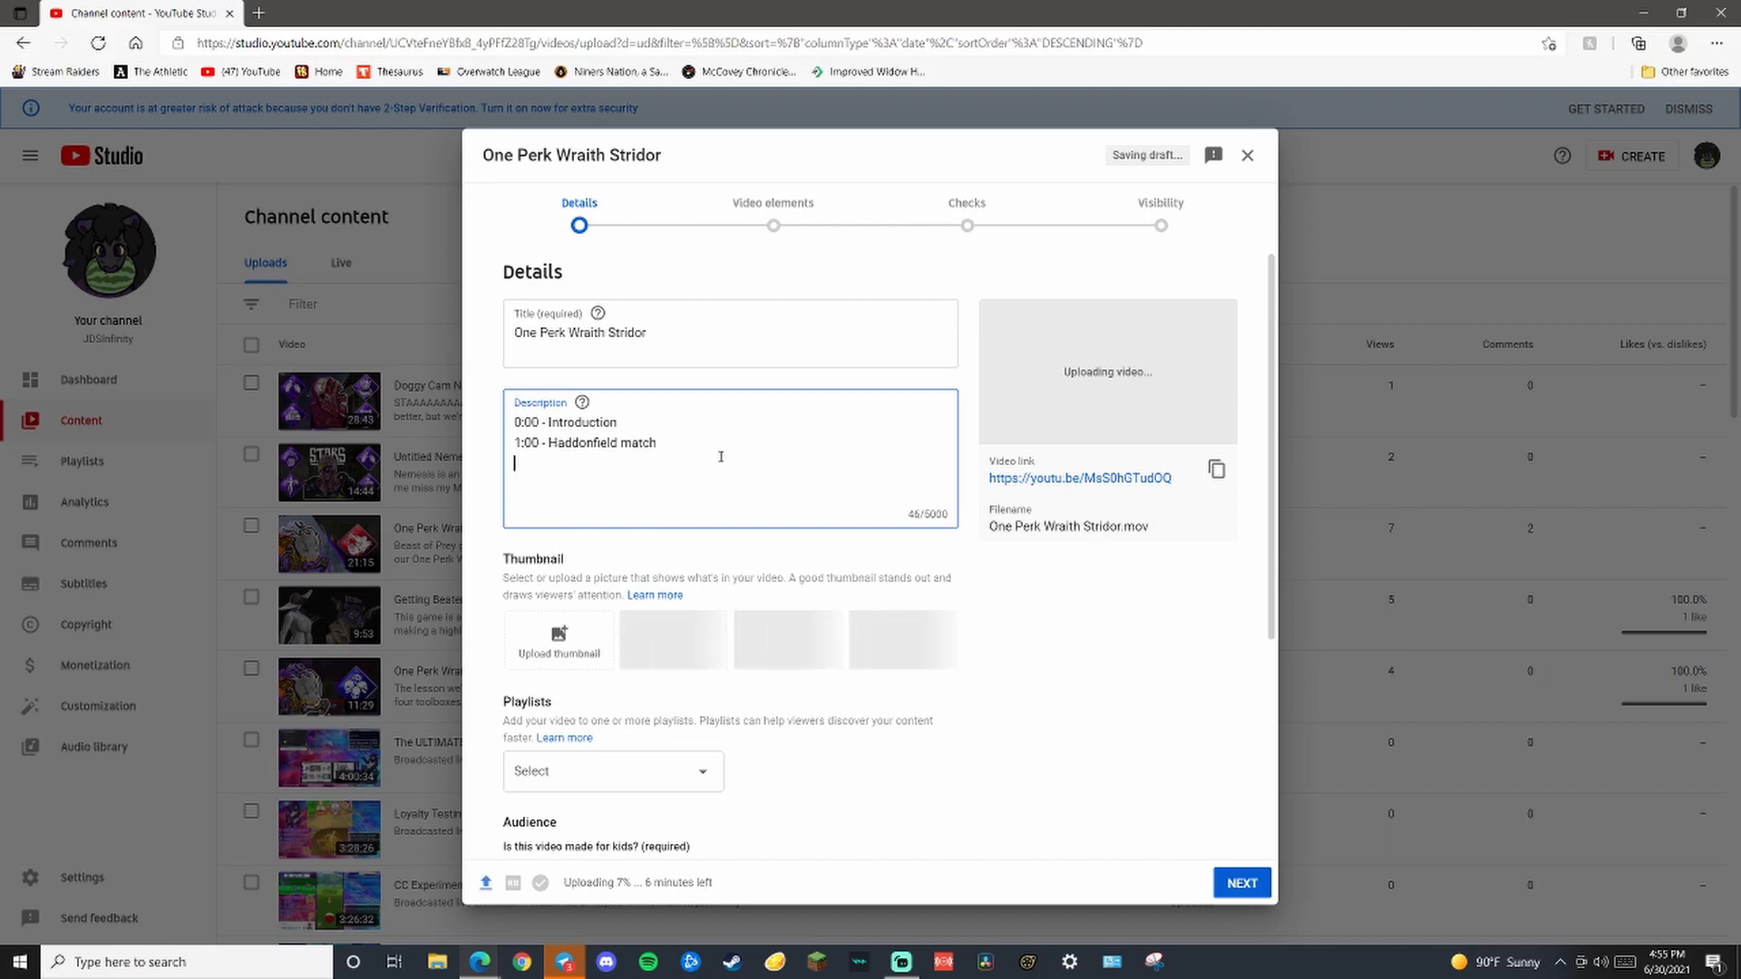
Add the chapter lines "10:00 - Cornfield match" and "17:00 - Sponsor plug" to the video description
text(1)
text(0)
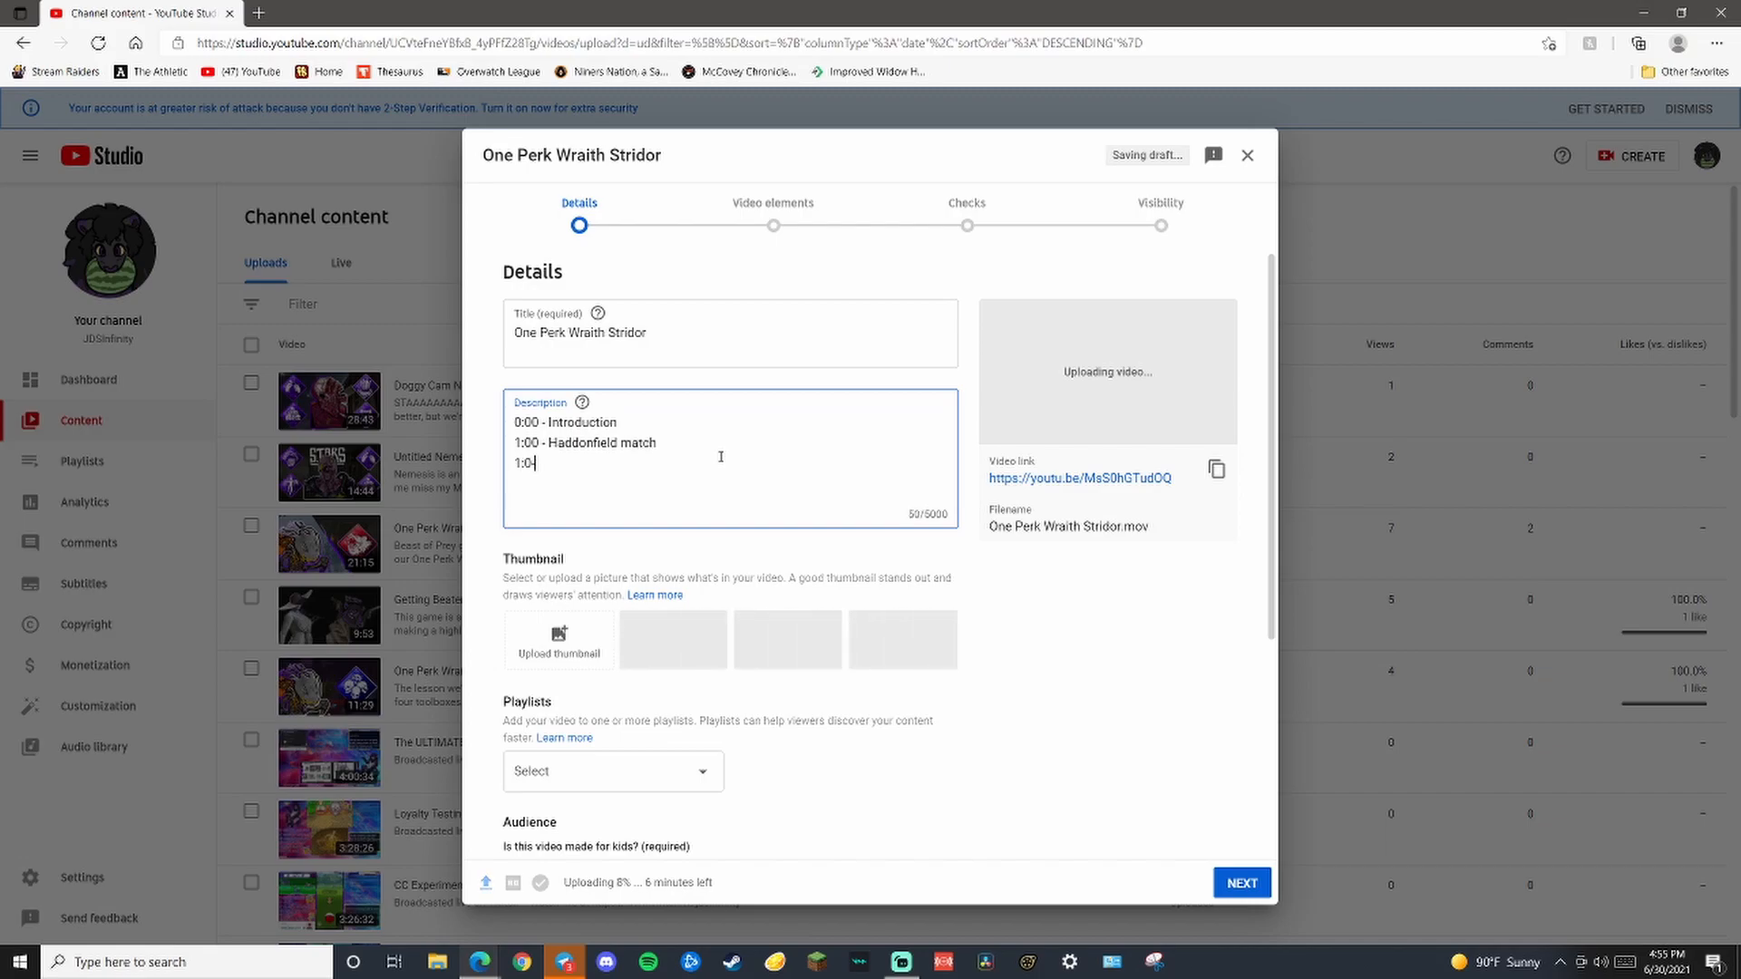
text(:00 - )
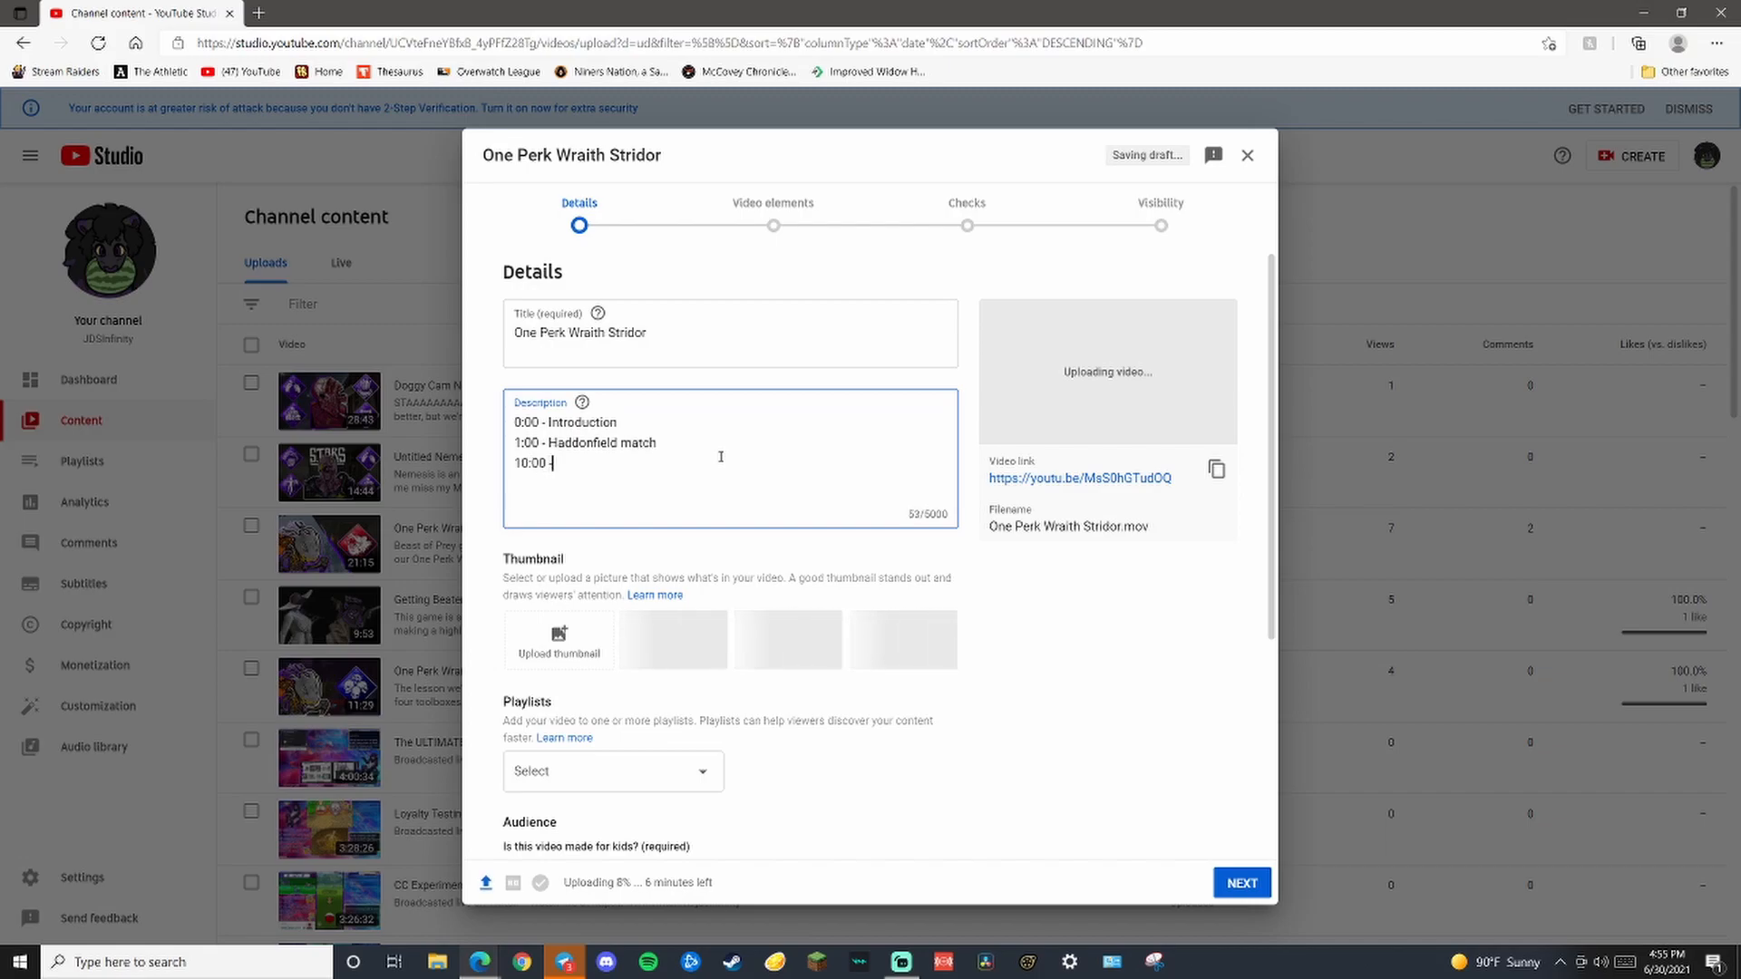
text(Cornfield match)
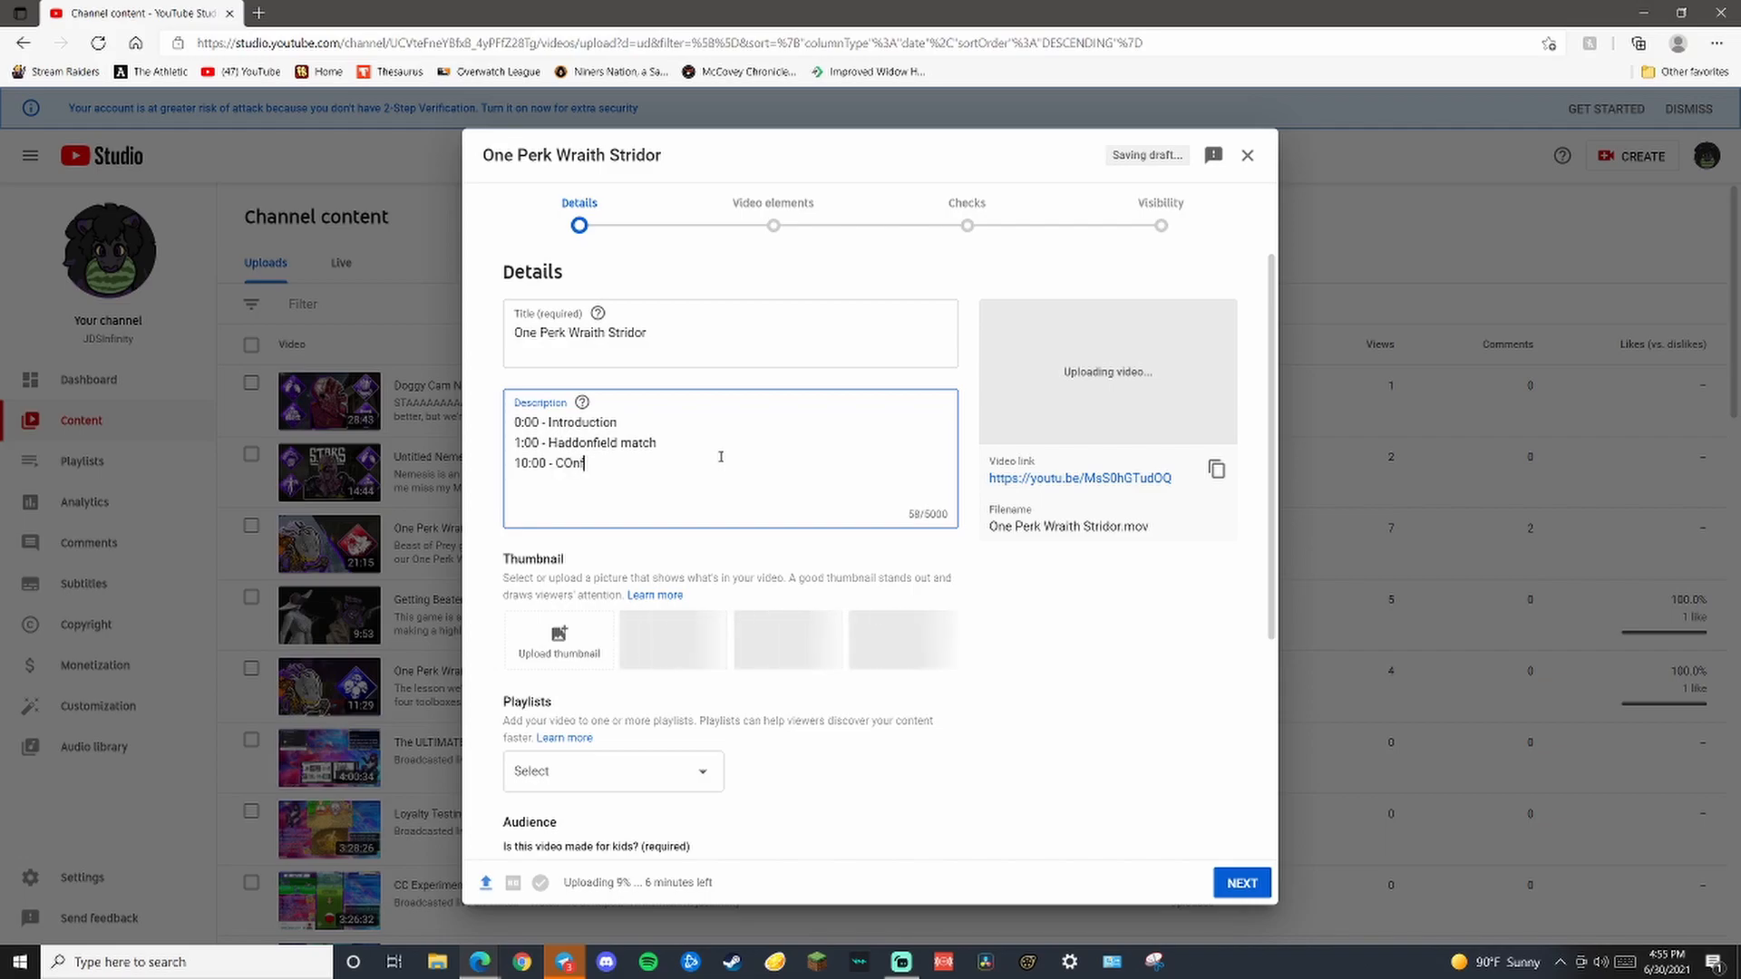
key(Return)
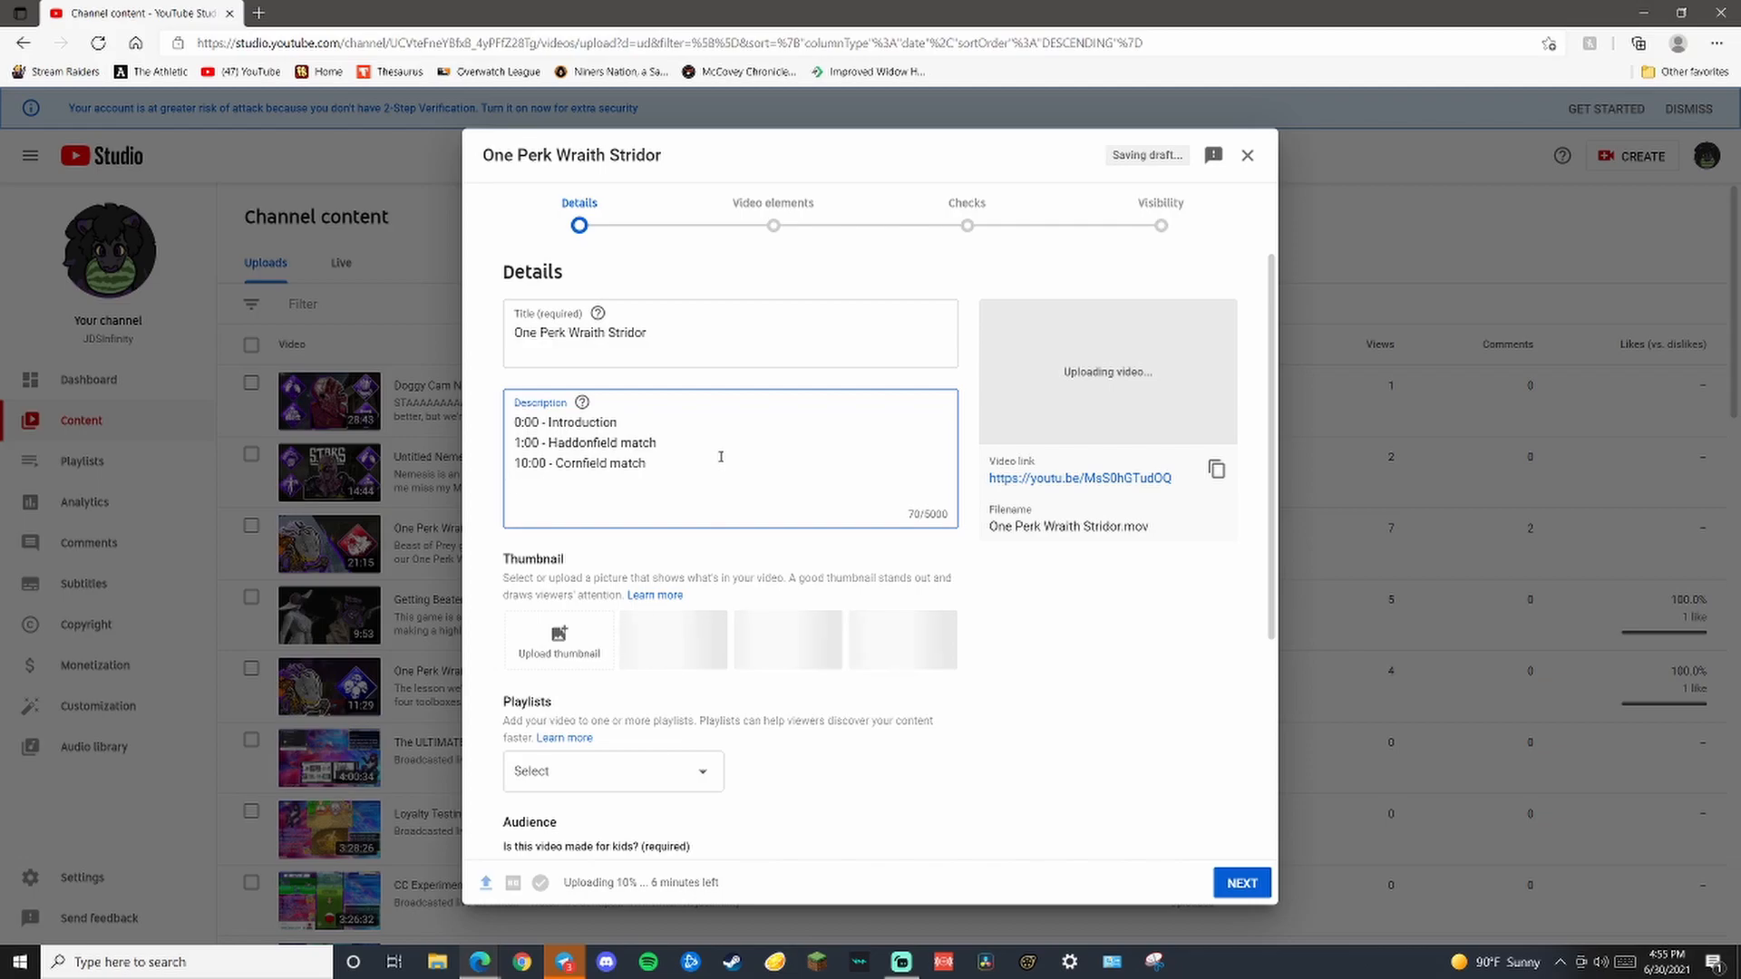
text(17)
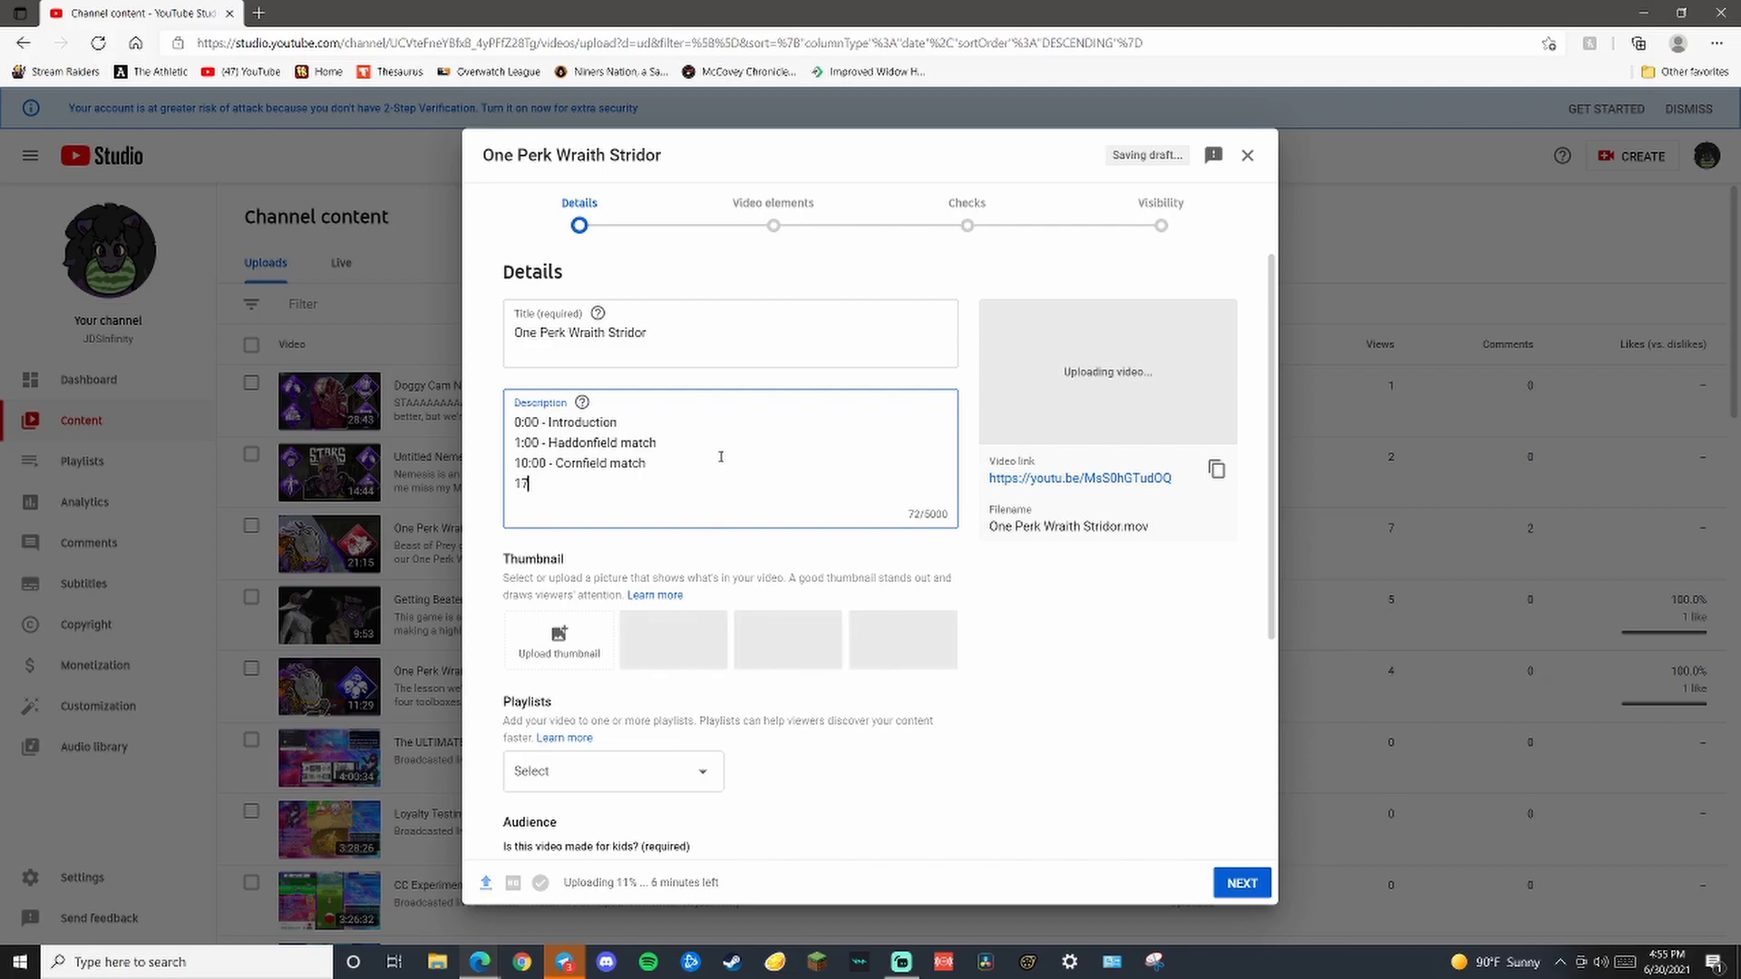
text(:00 - Sponsor plug)
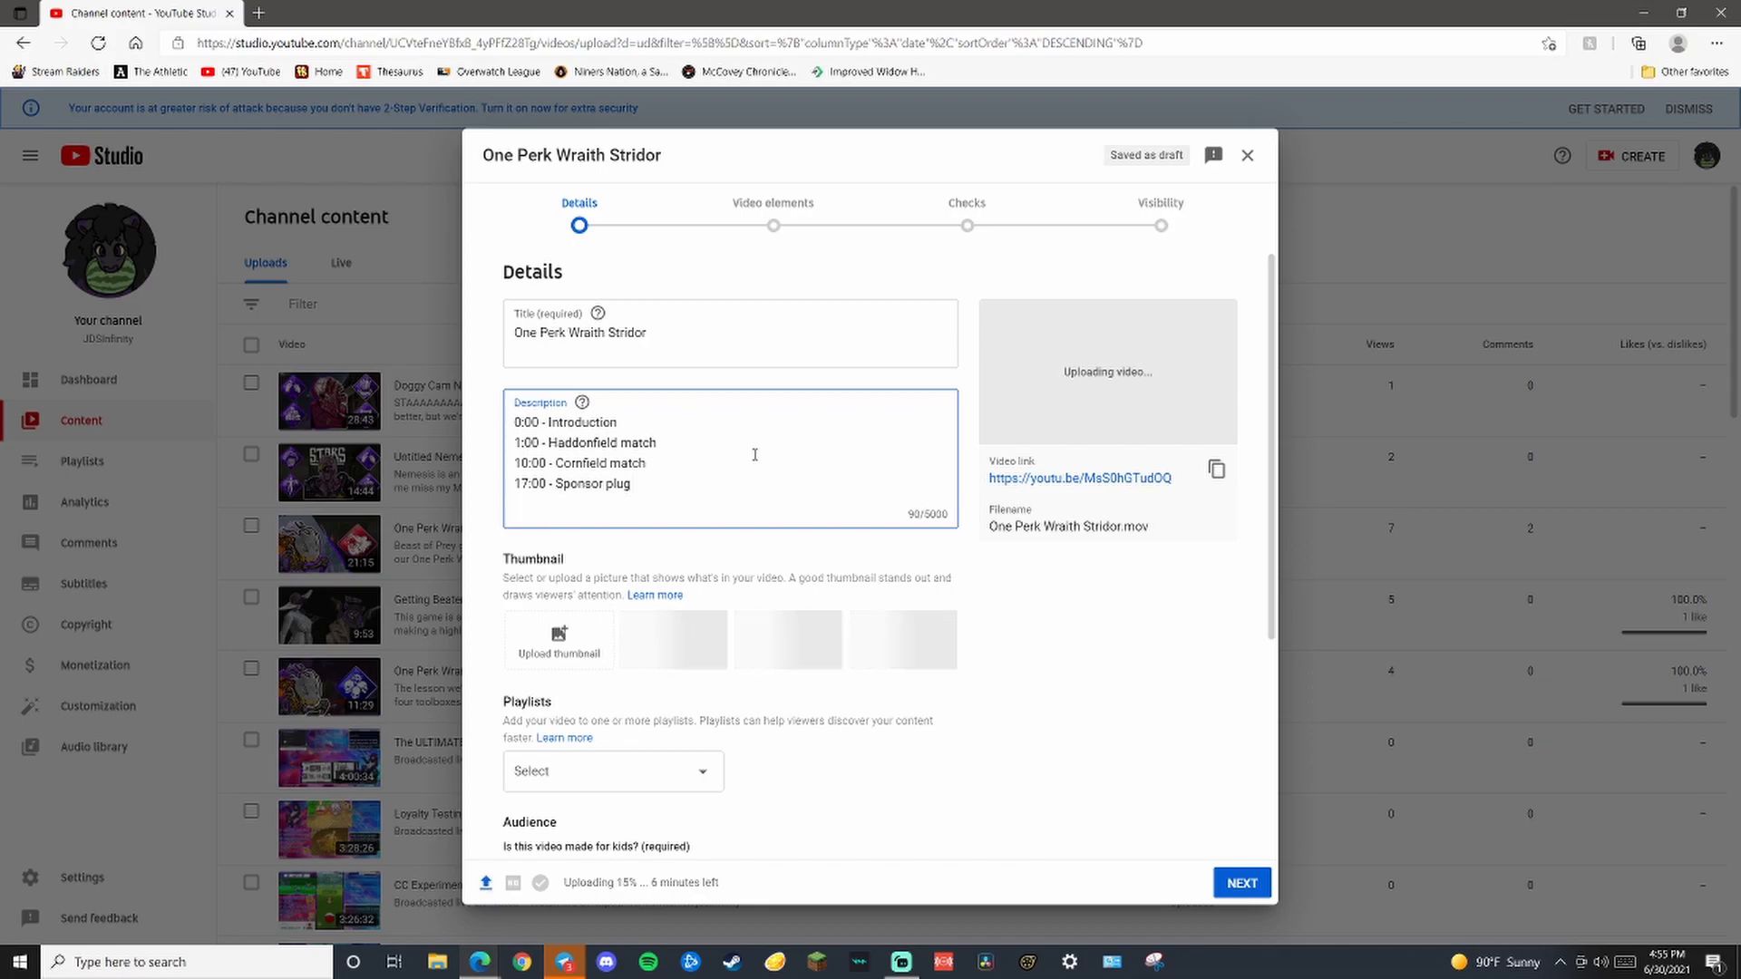
Upload the One Perk Wraith Stridor image from the Telegram Desktop folder as the video's thumbnail
click(580, 646)
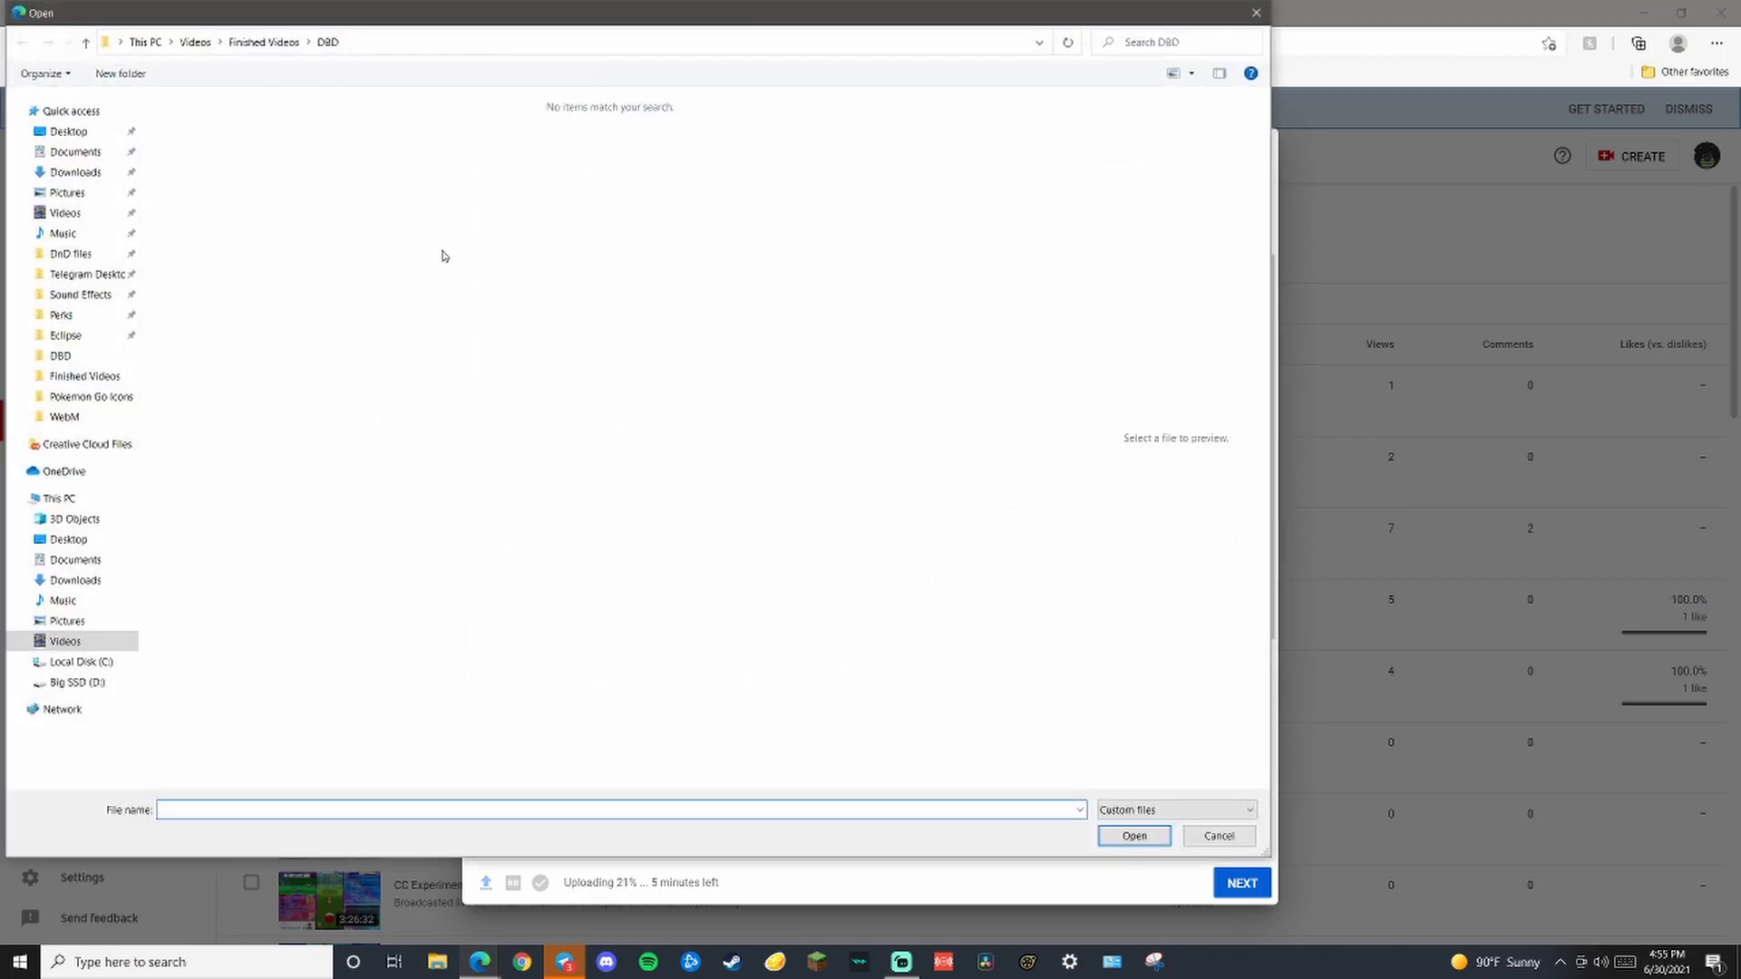
click(87, 275)
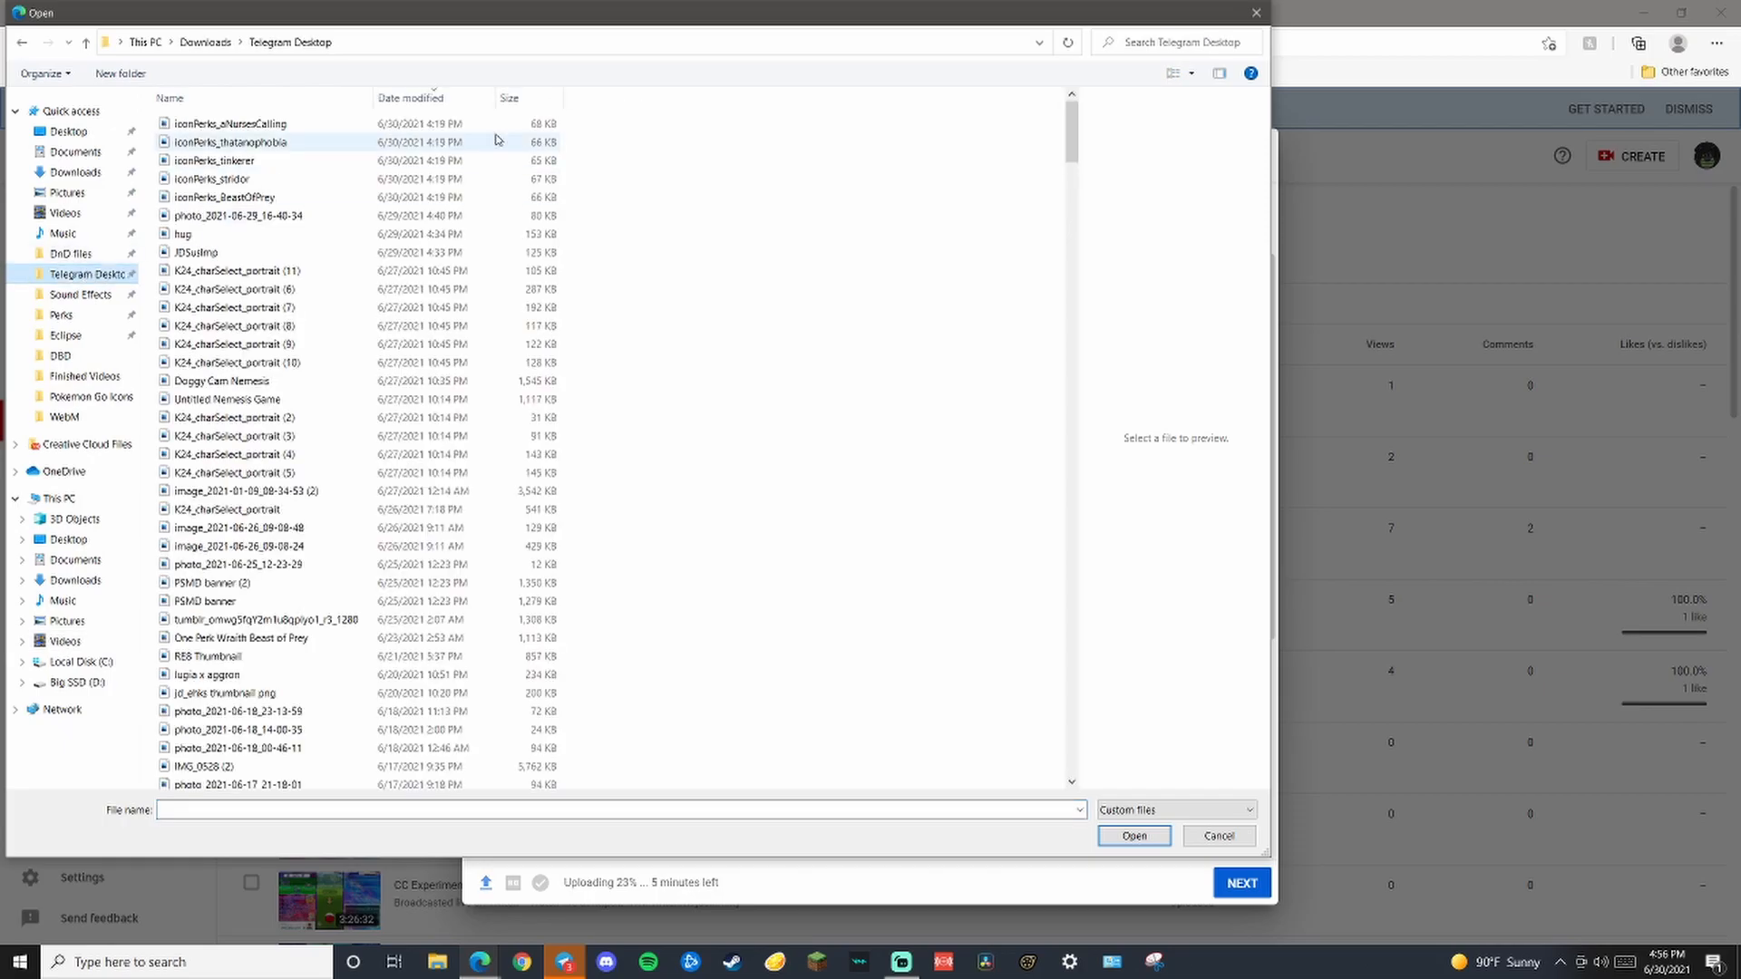
click(1192, 44)
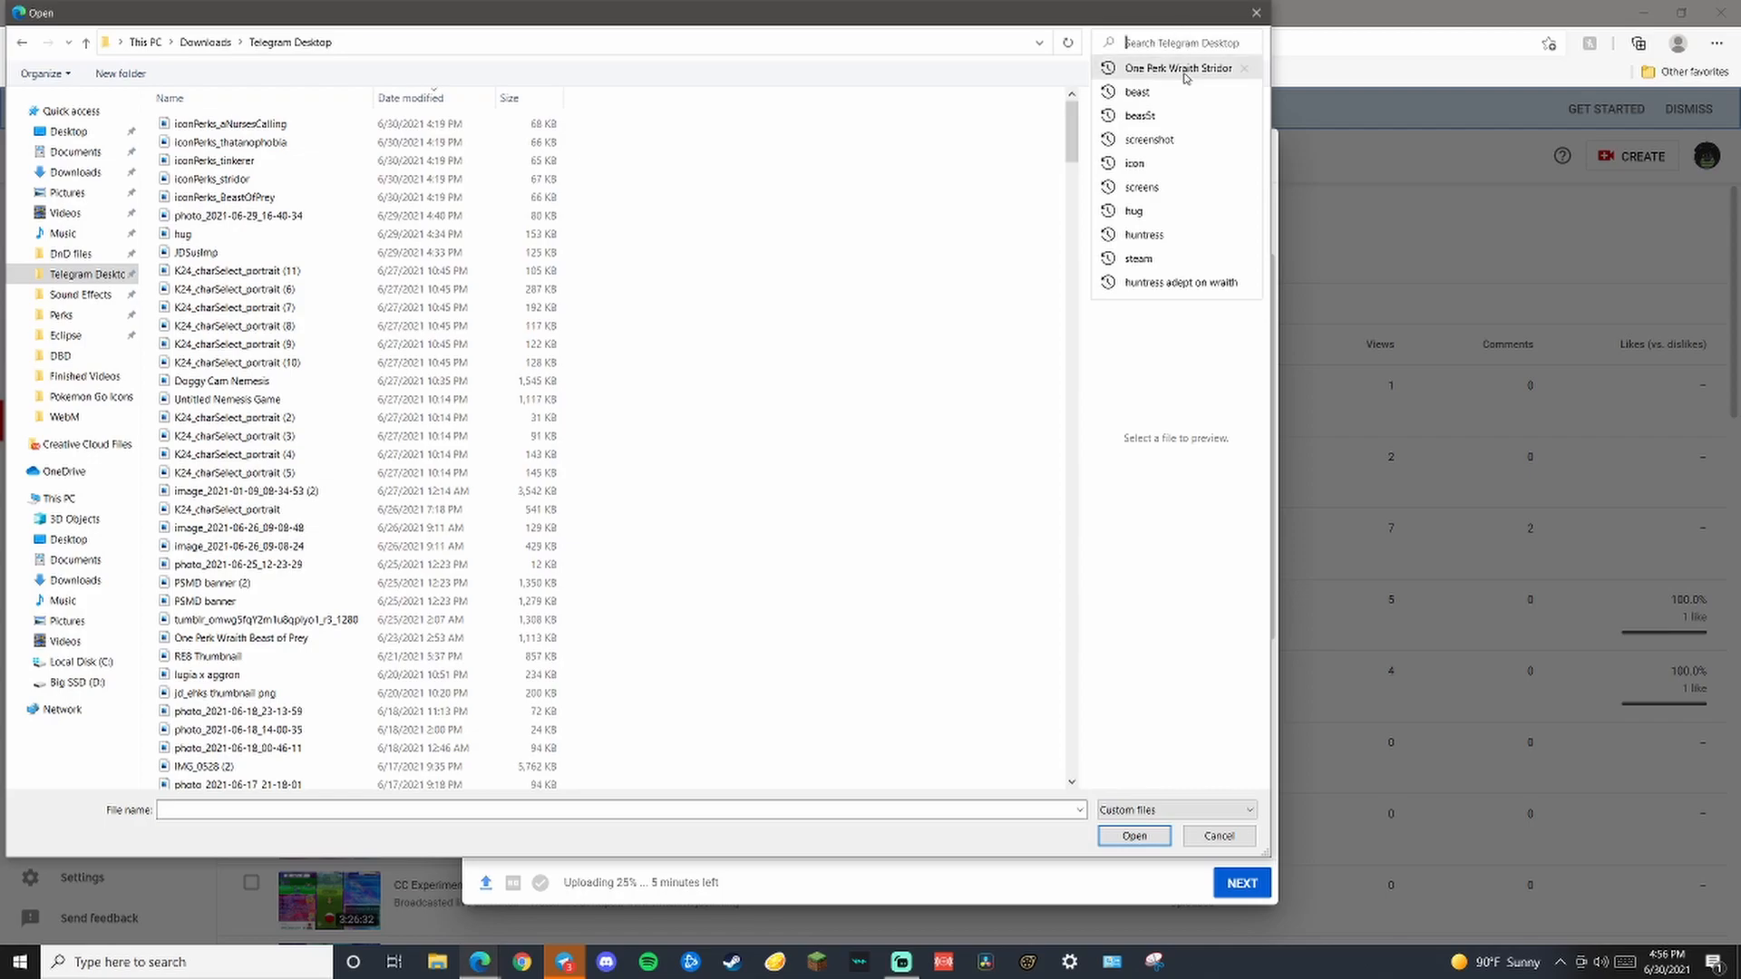
click(1178, 68)
click(297, 128)
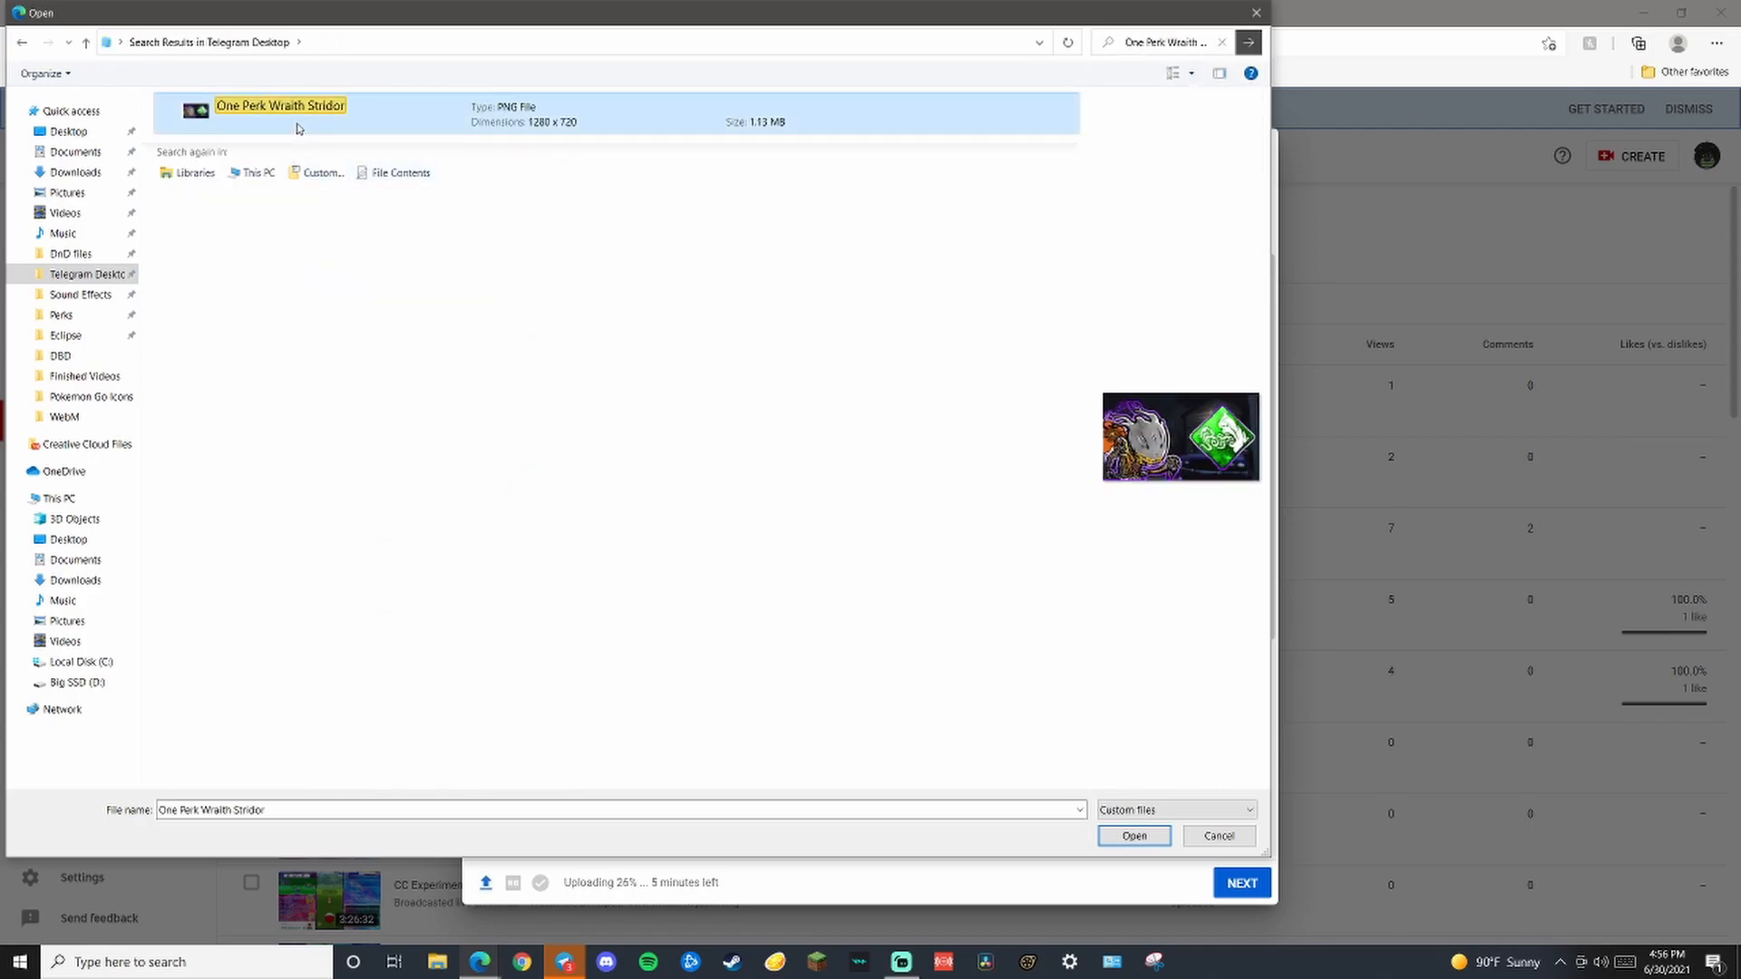
click(1105, 836)
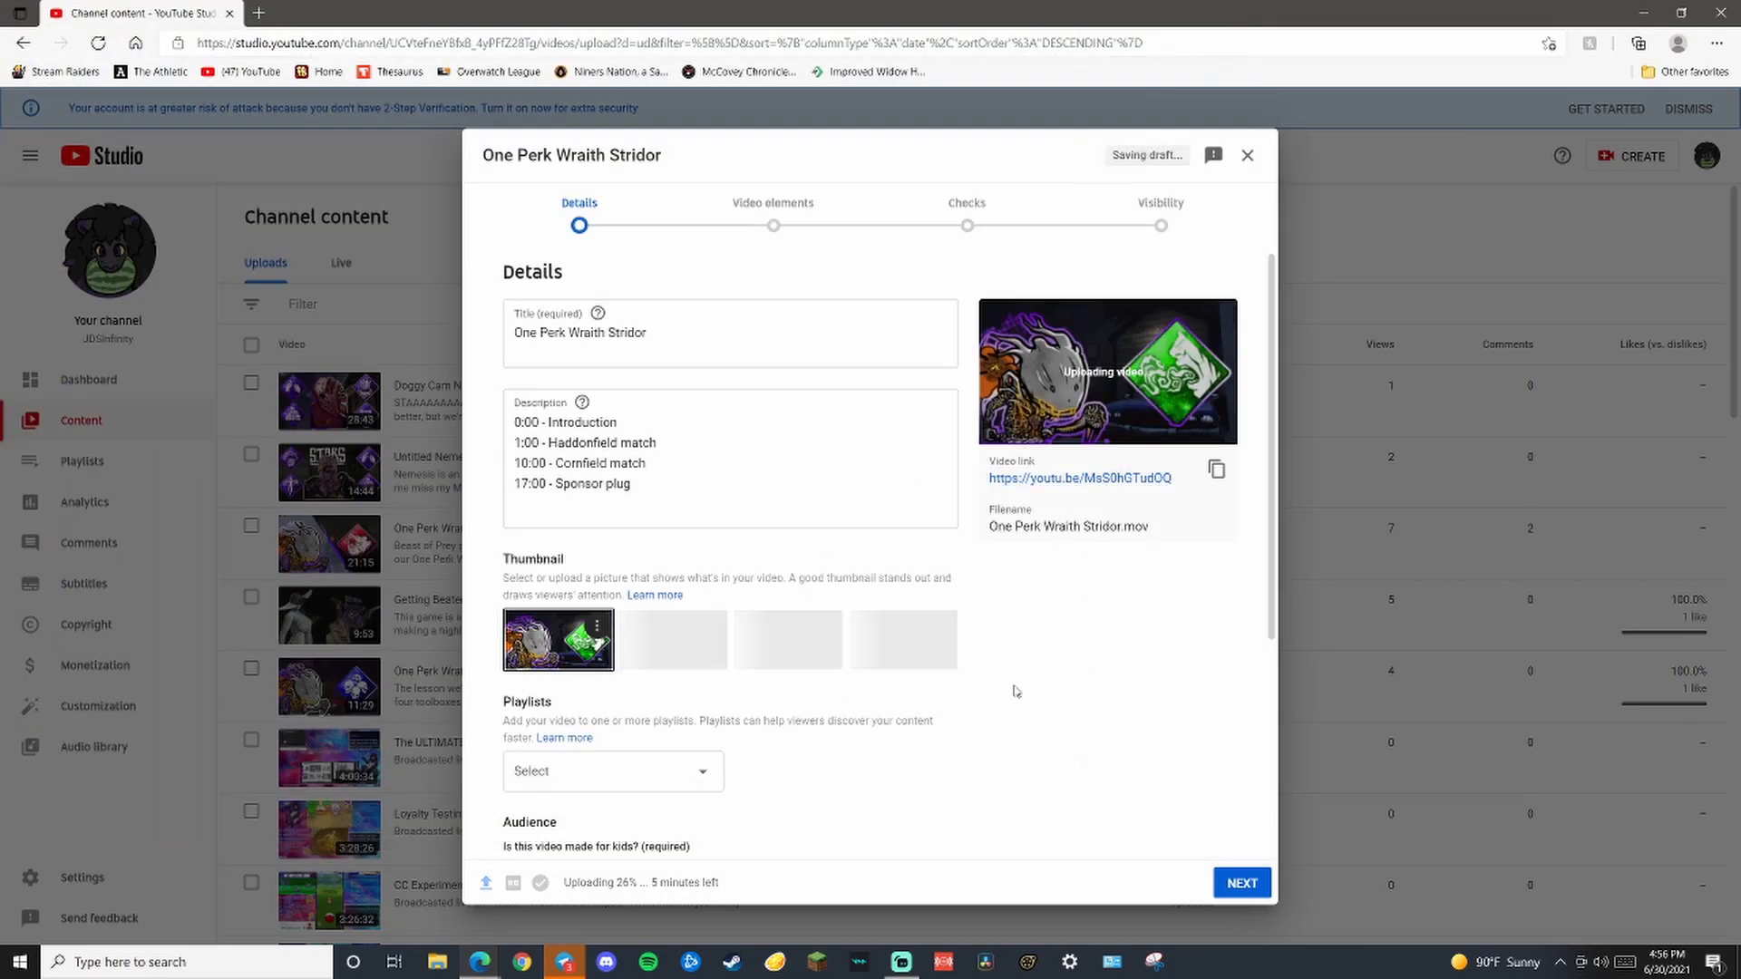
Look over the available playlists without choosing one and mark the video as not made for kids
scroll(628, 723, down, 3)
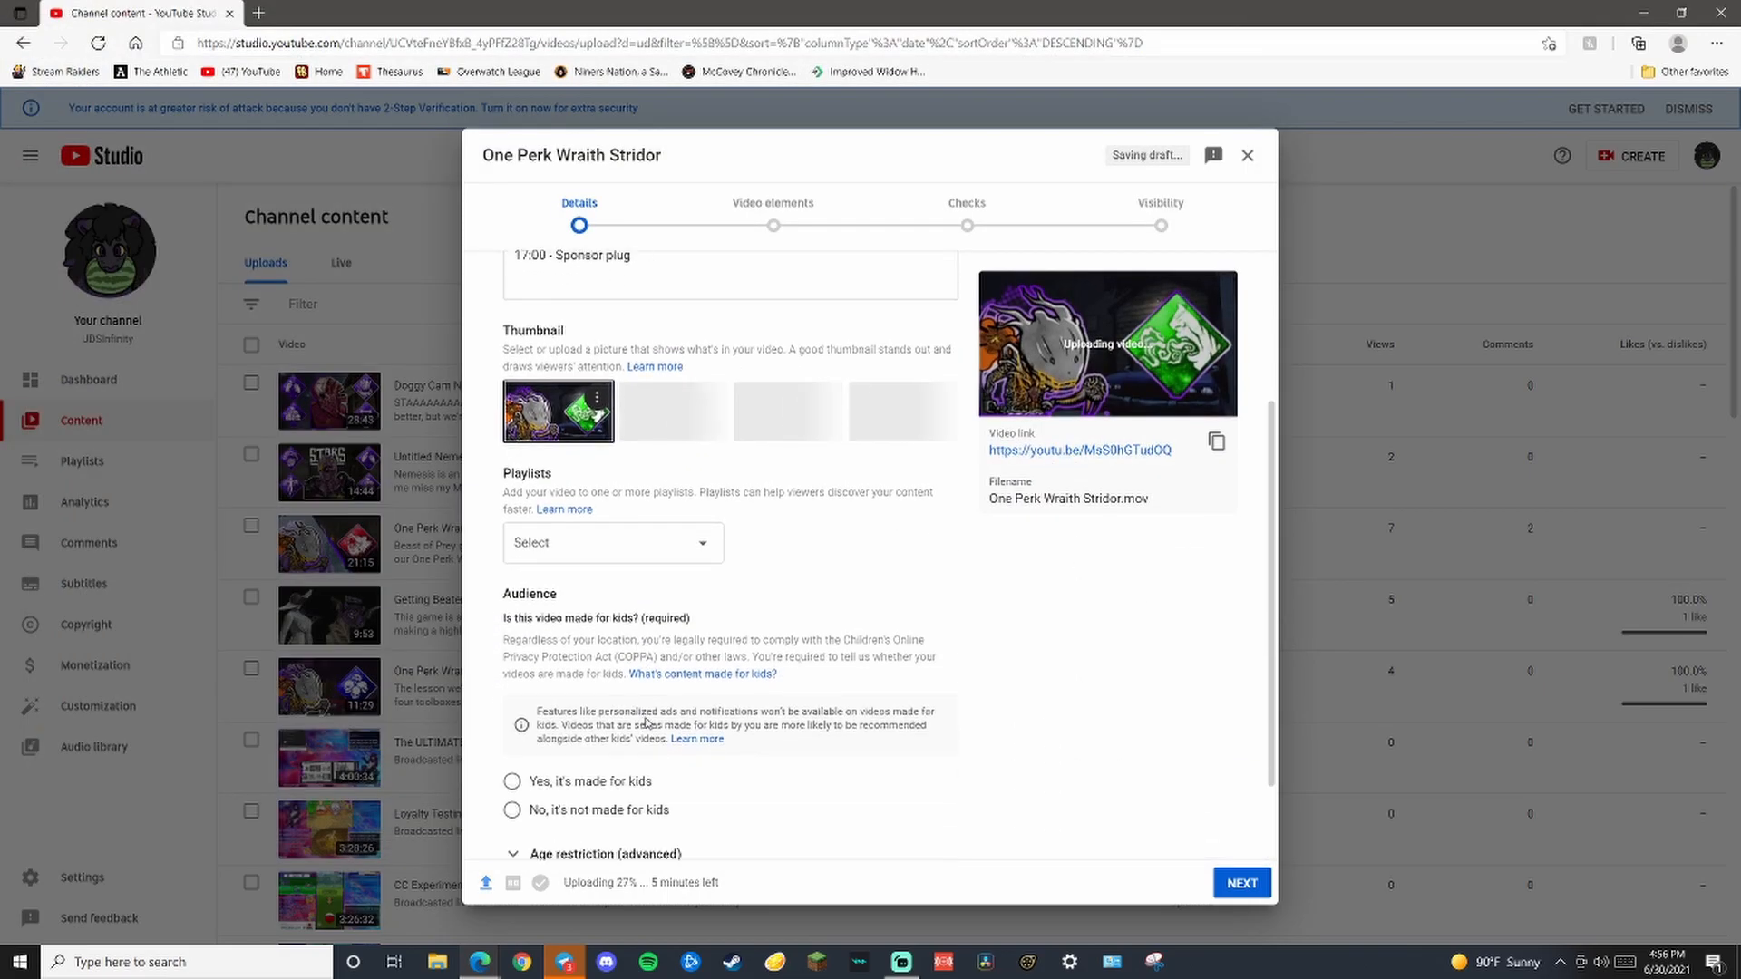
click(632, 479)
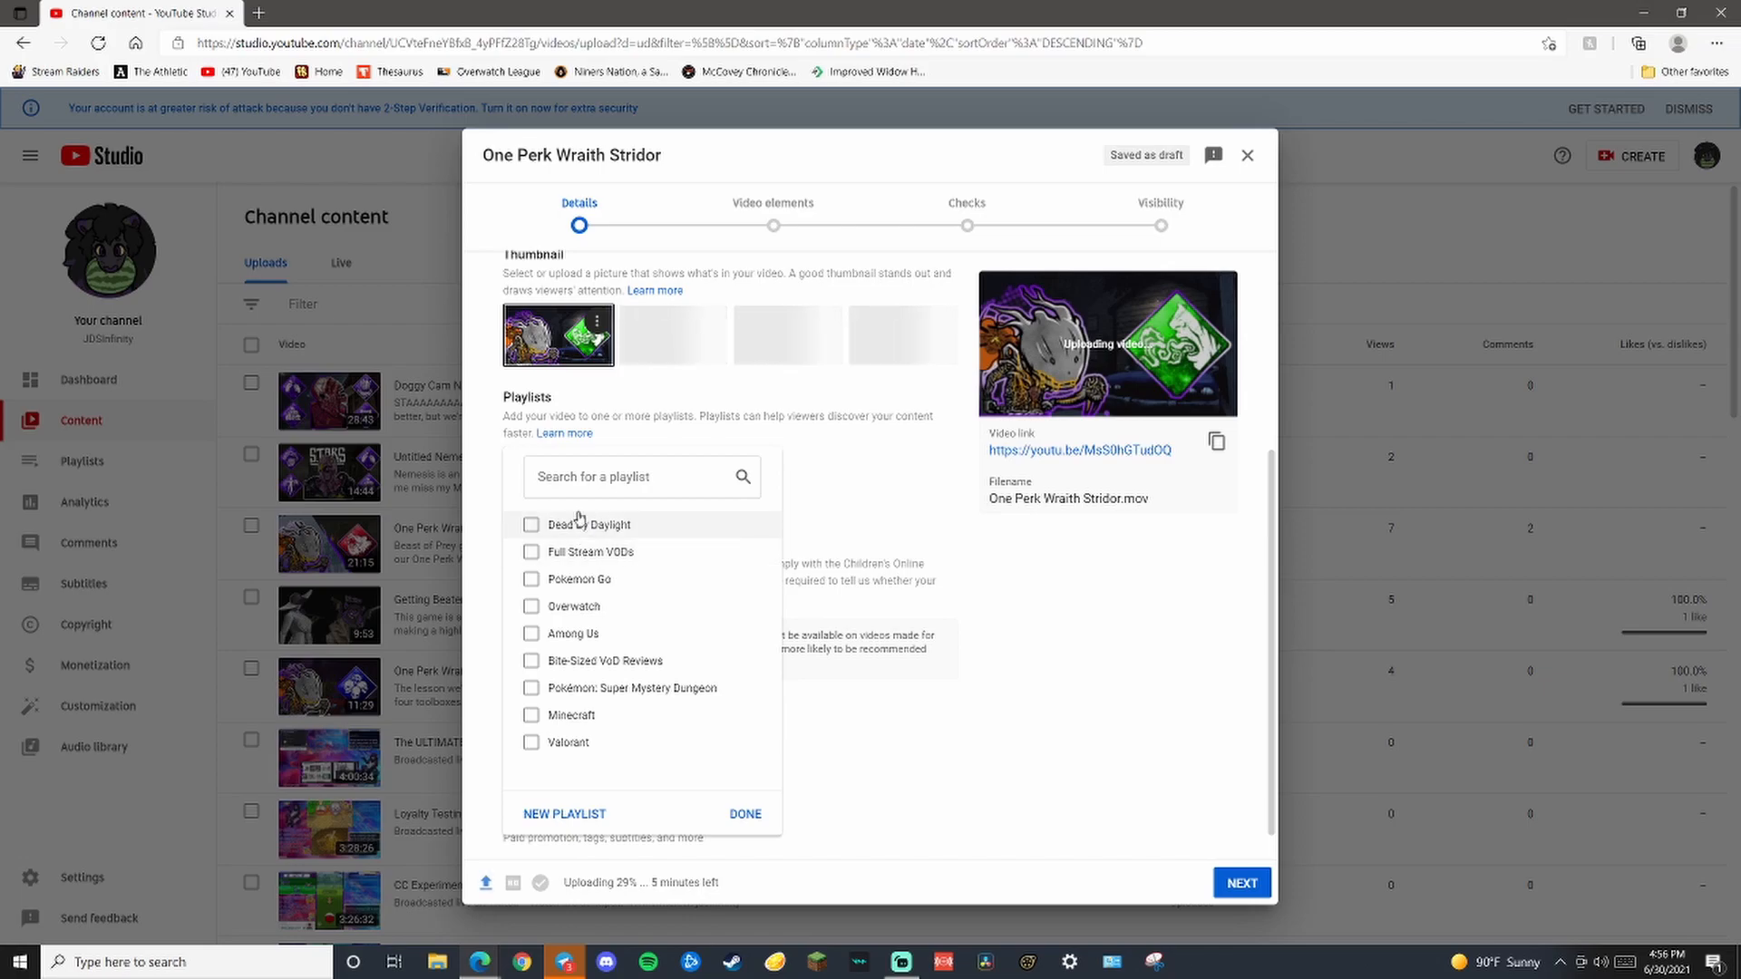
click(863, 466)
scroll(863, 465, down, 1)
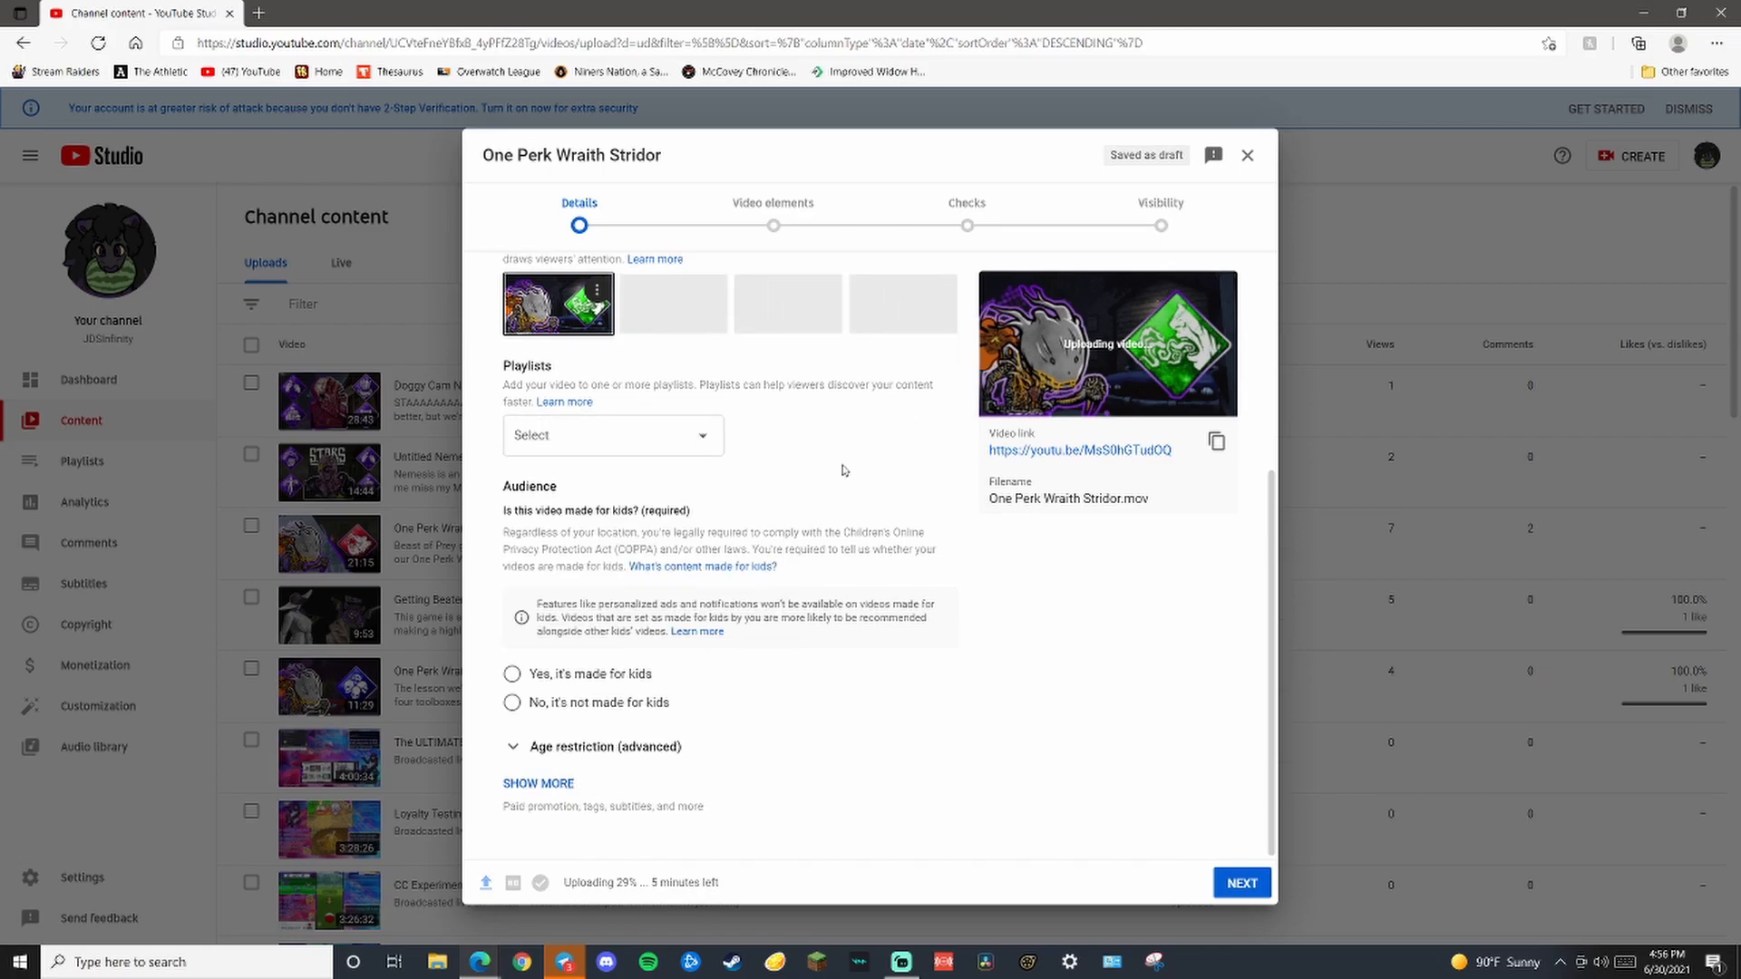
click(562, 702)
Expand the additional video details and examine the language, captions, recording, license, category and comment settings
click(547, 782)
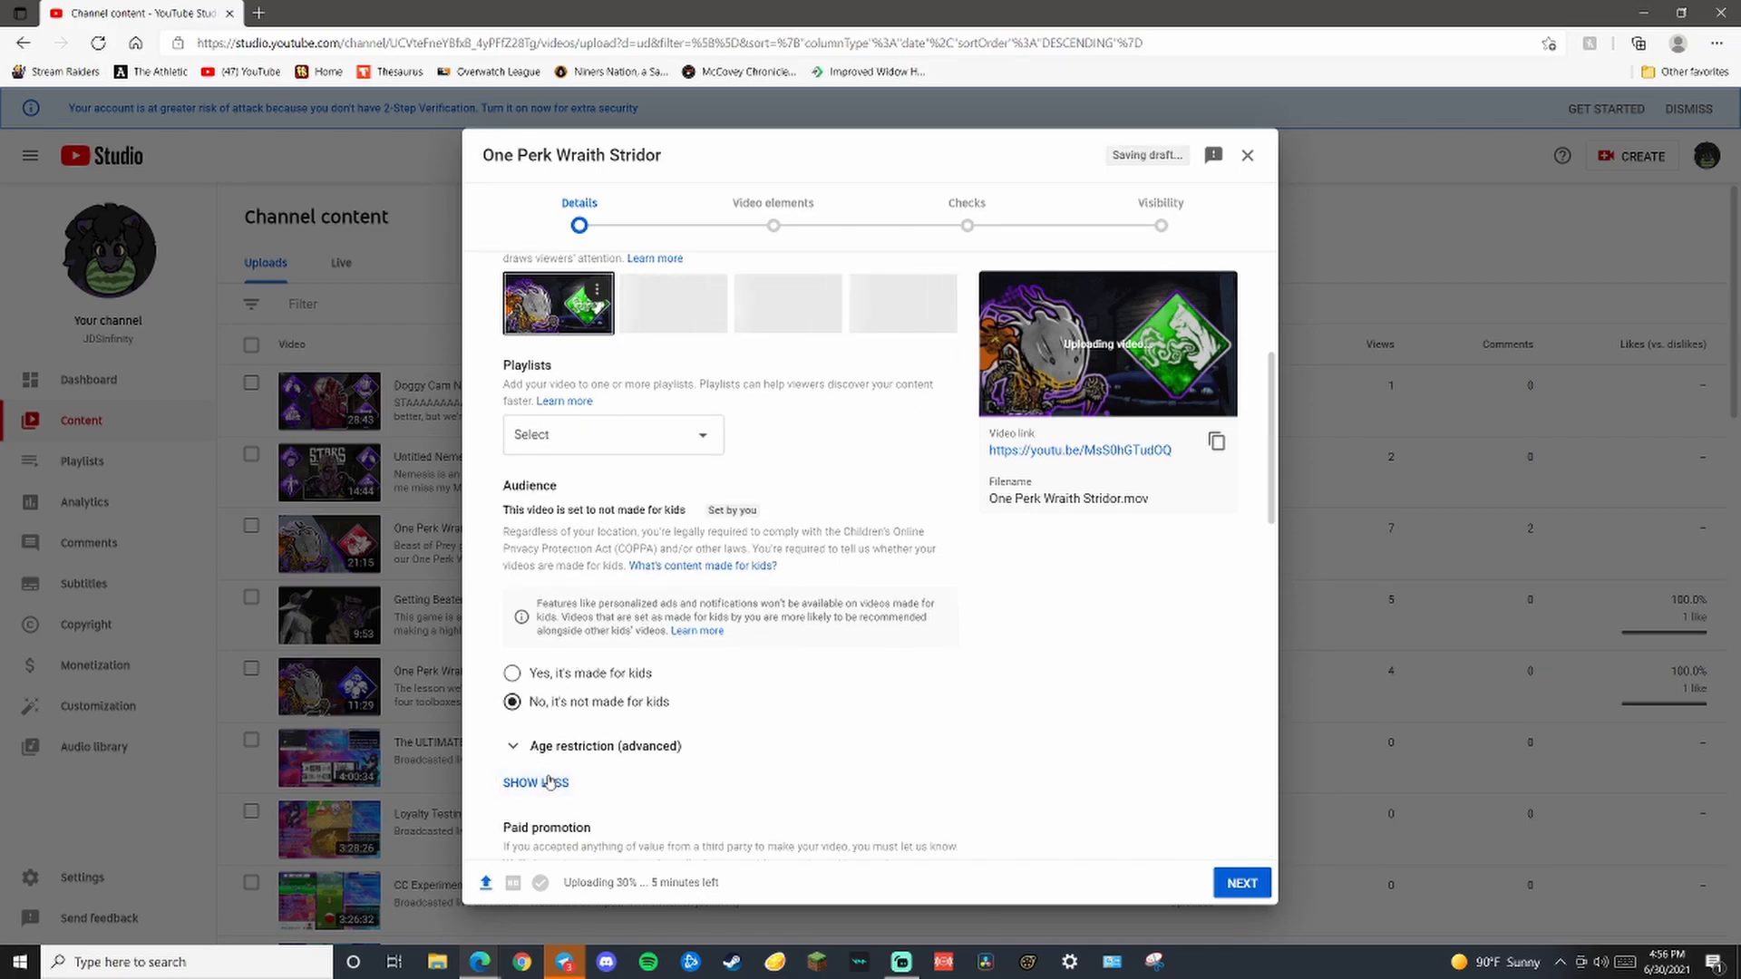
scroll(653, 601, down, 5)
scroll(652, 600, down, 3)
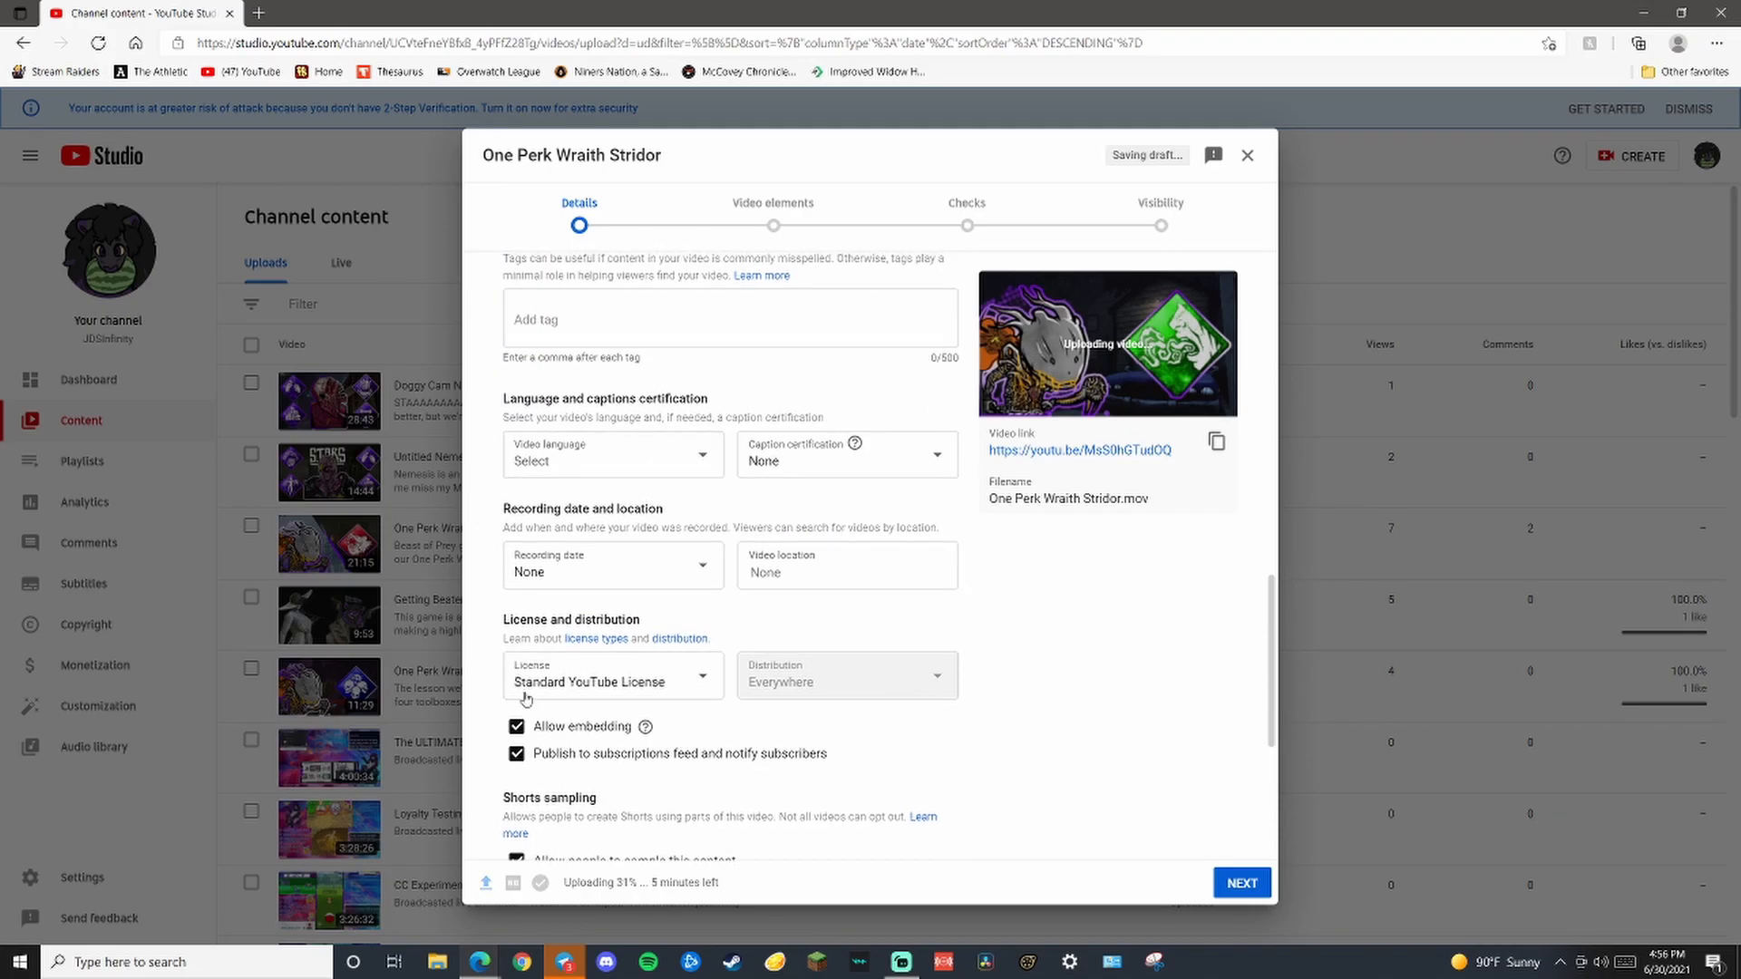
drag(505, 397, 713, 410)
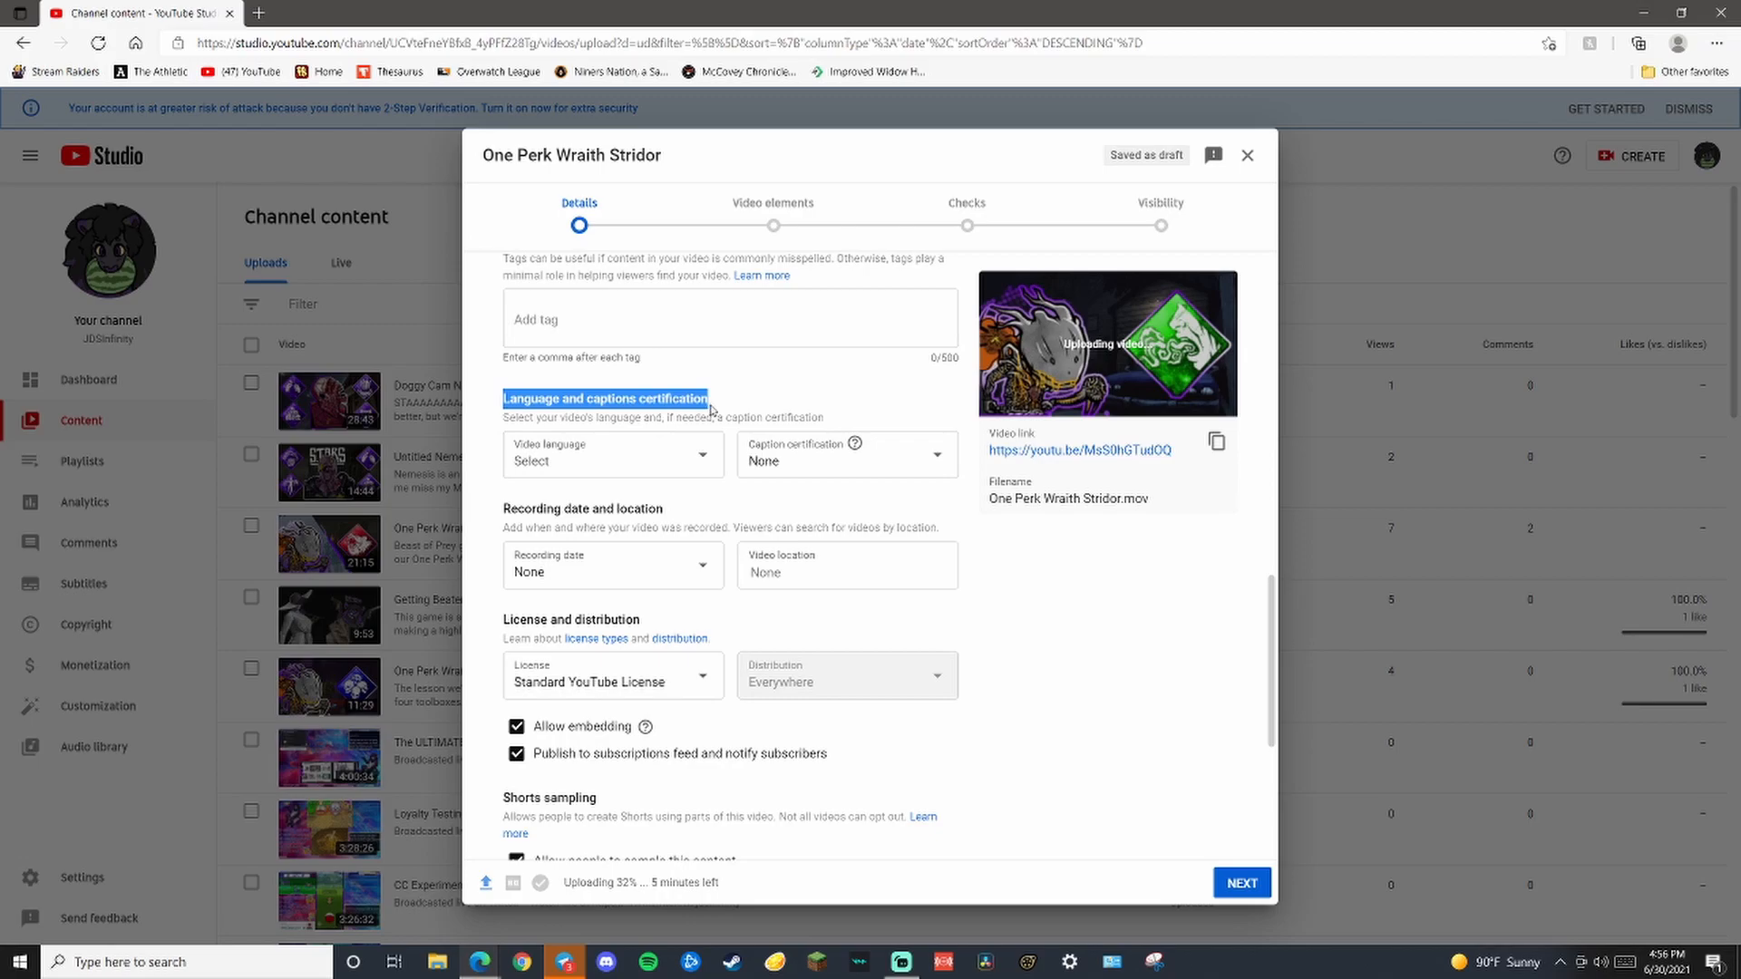
click(694, 404)
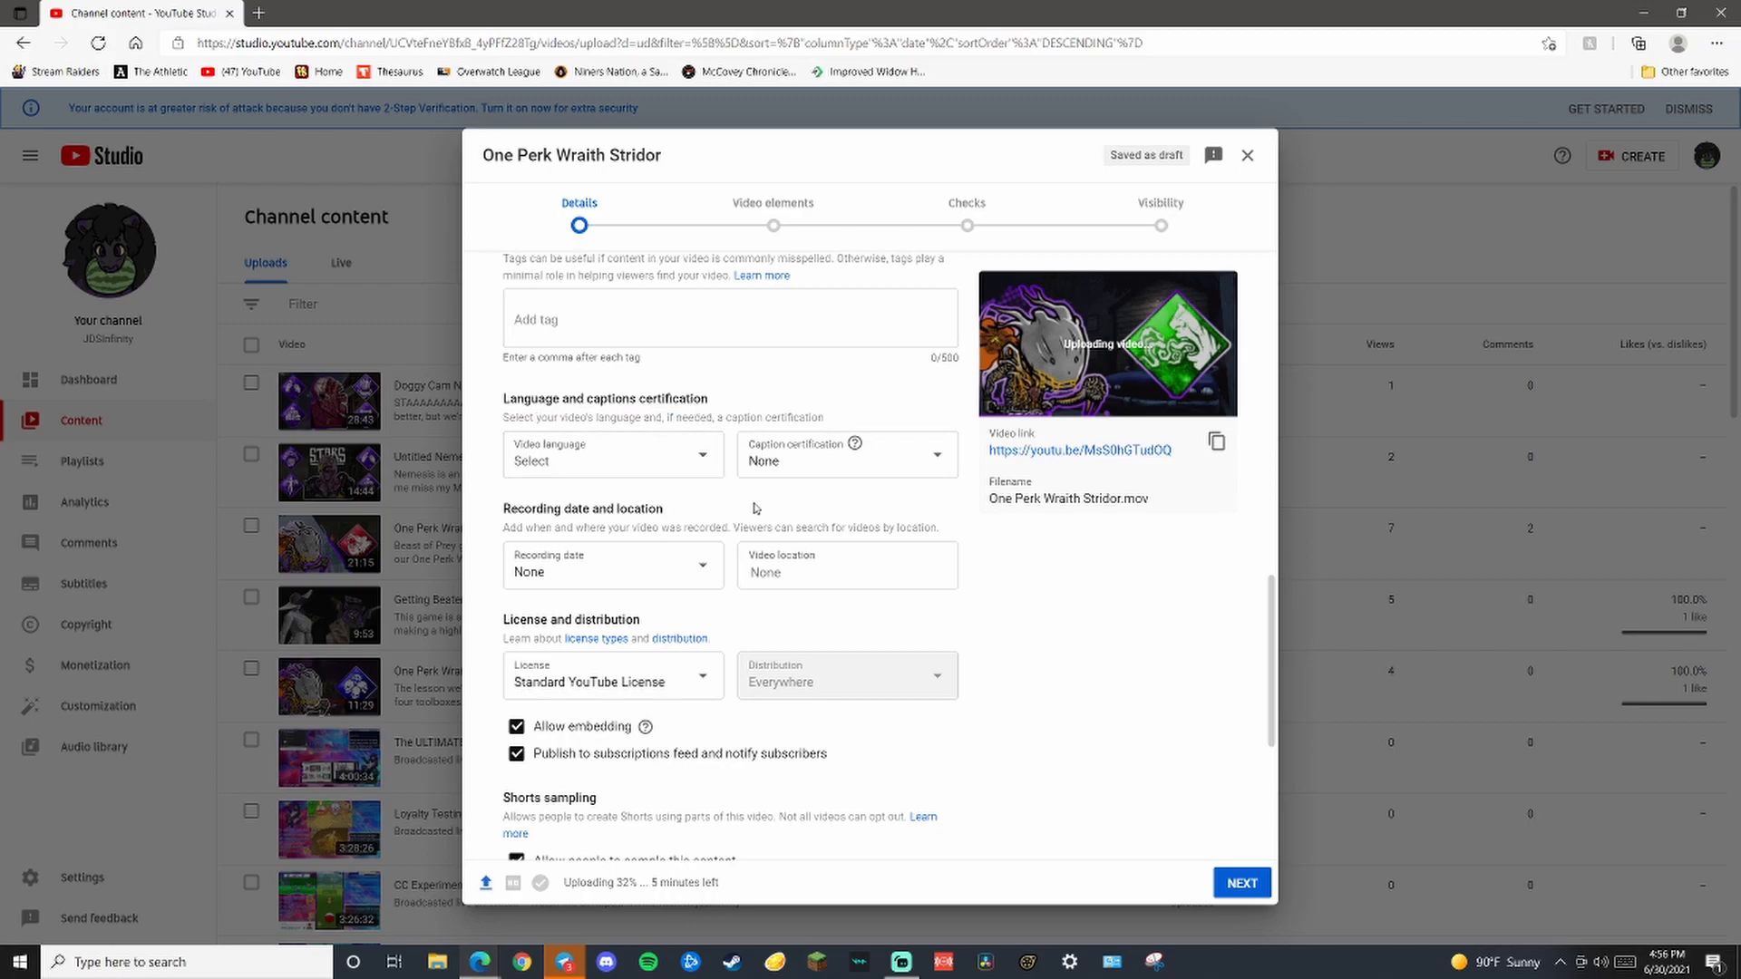
scroll(698, 508, up, 5)
scroll(723, 533, down, 7)
scroll(723, 532, down, 2)
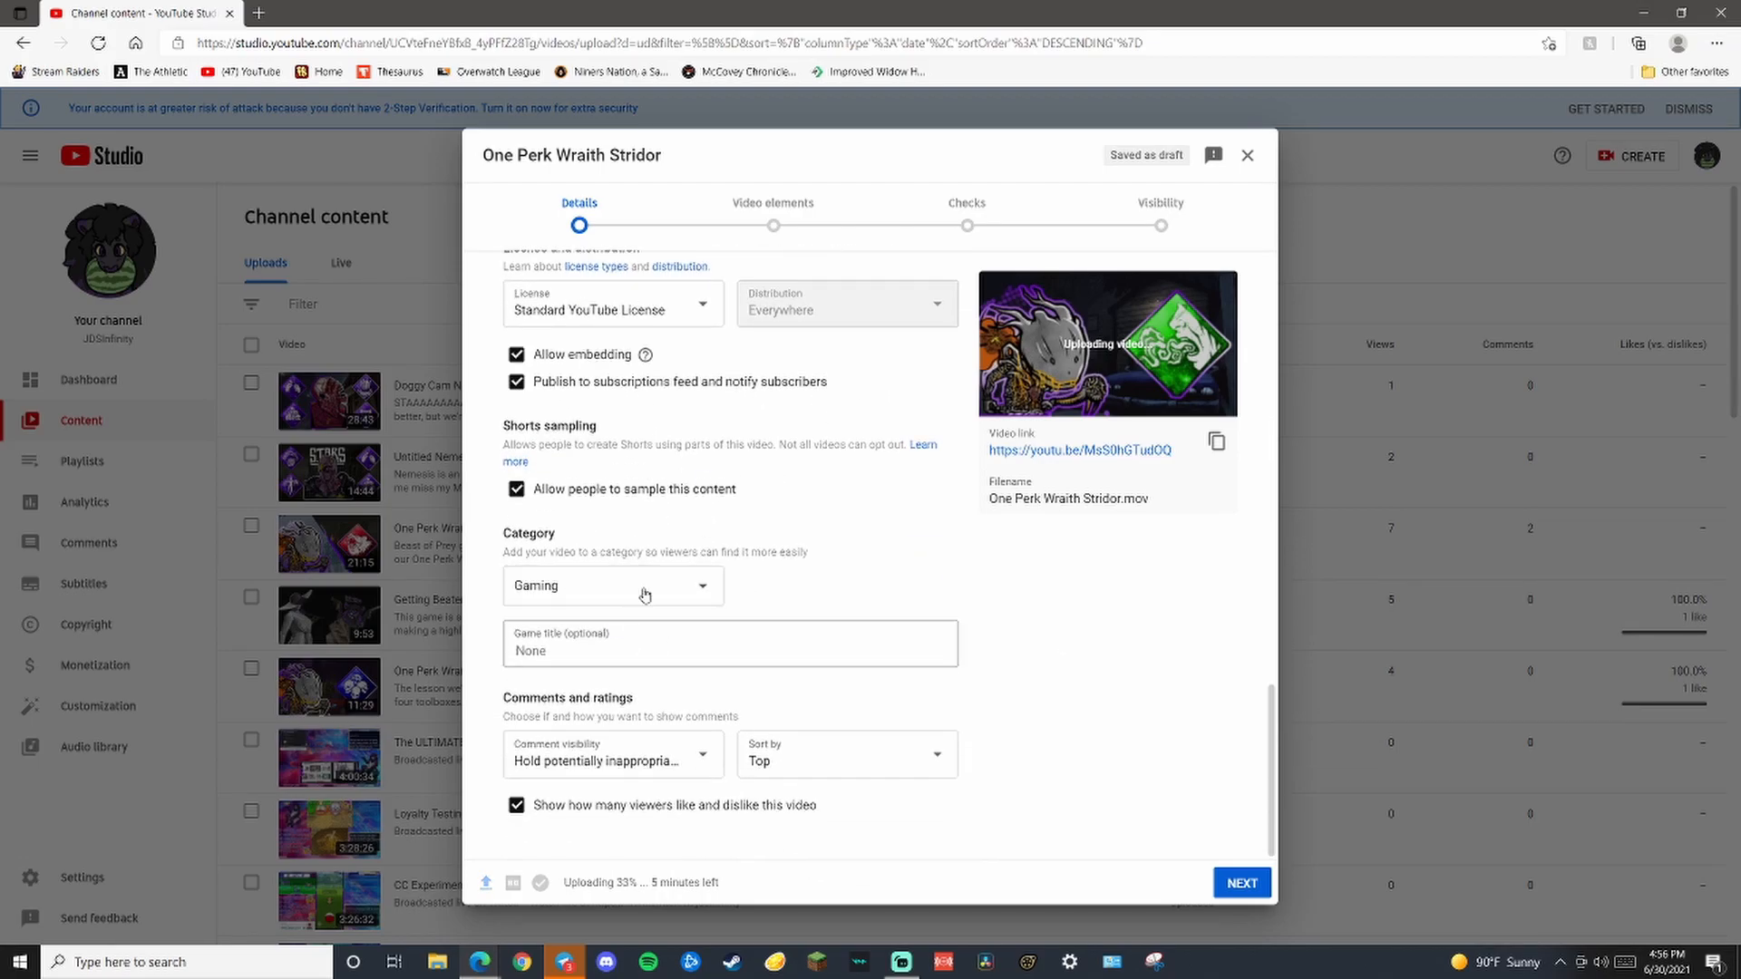
Set the video language to English (United States) and continue to the Video elements stage
scroll(730, 562, up, 3)
click(653, 405)
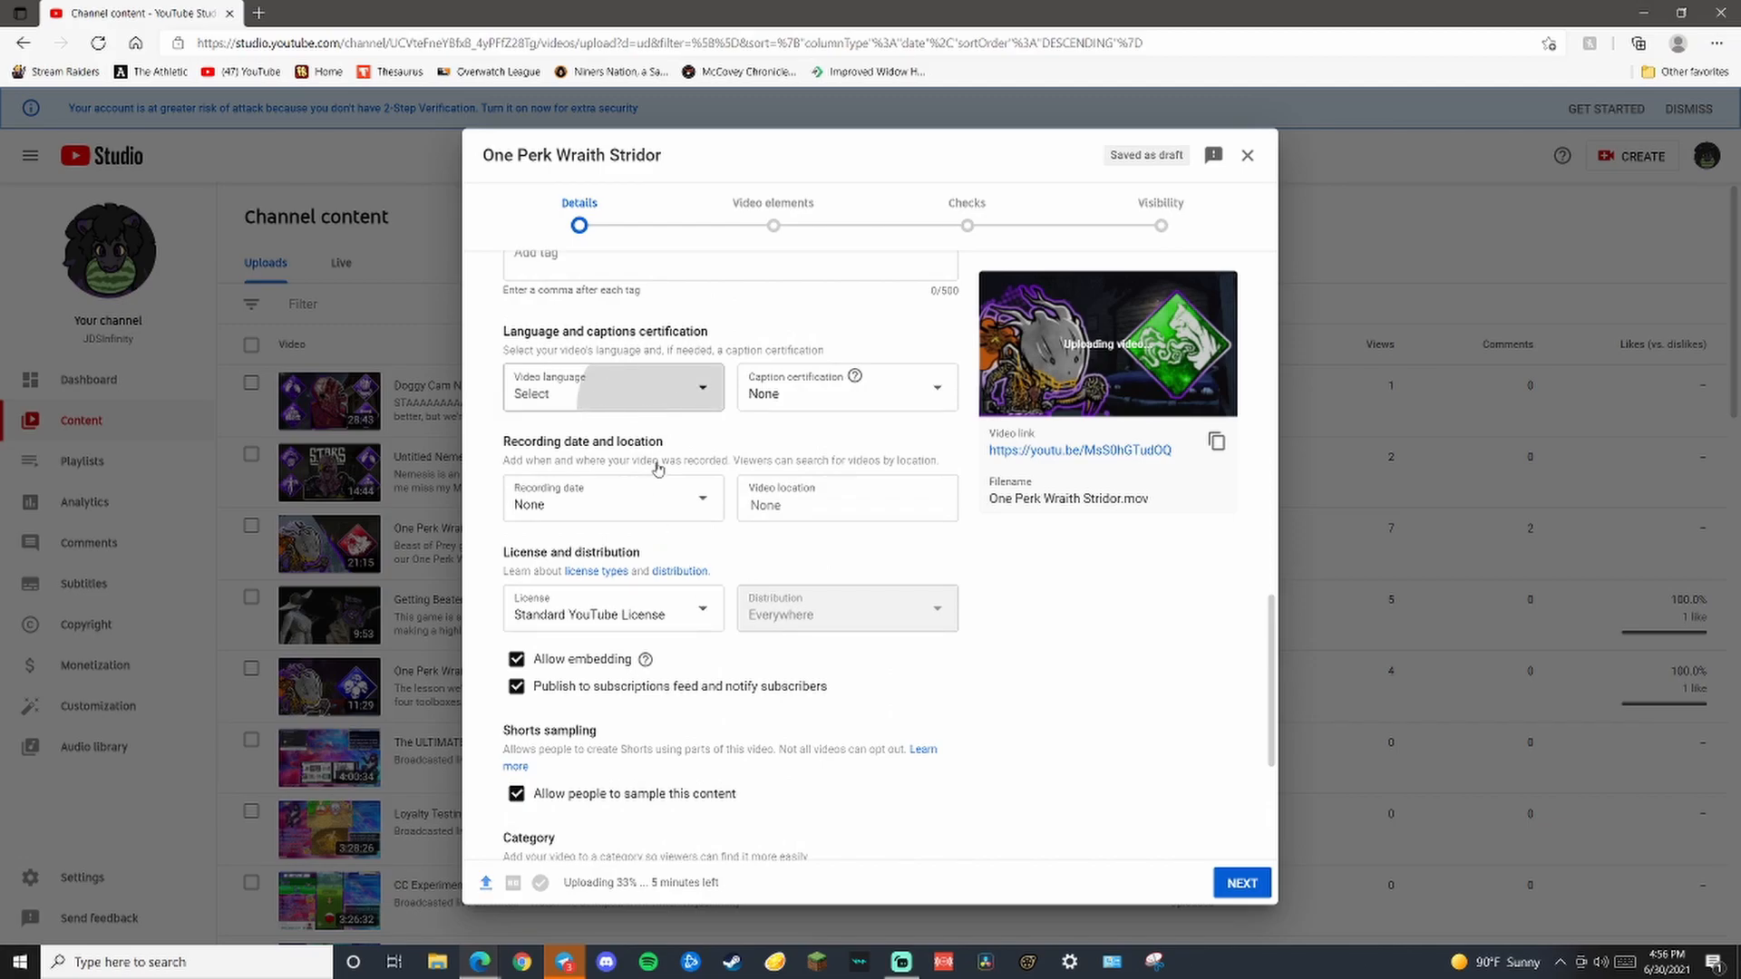
key(e)
scroll(650, 450, down, 2)
scroll(668, 575, up, 2)
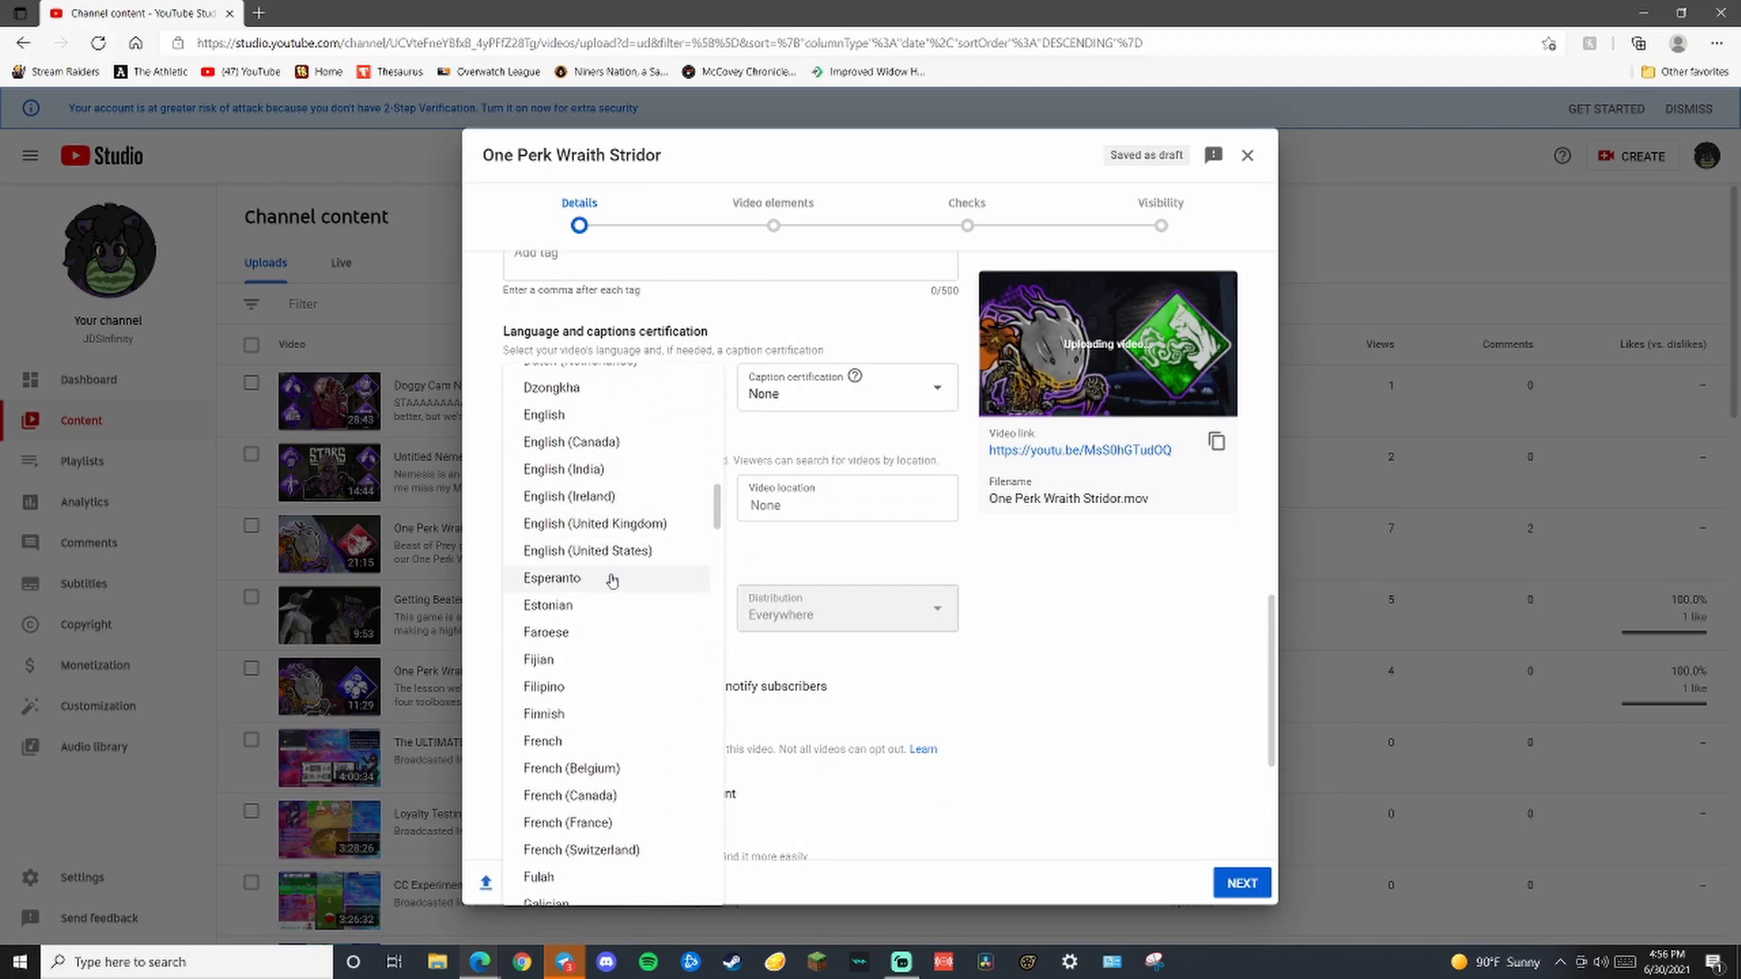
click(635, 554)
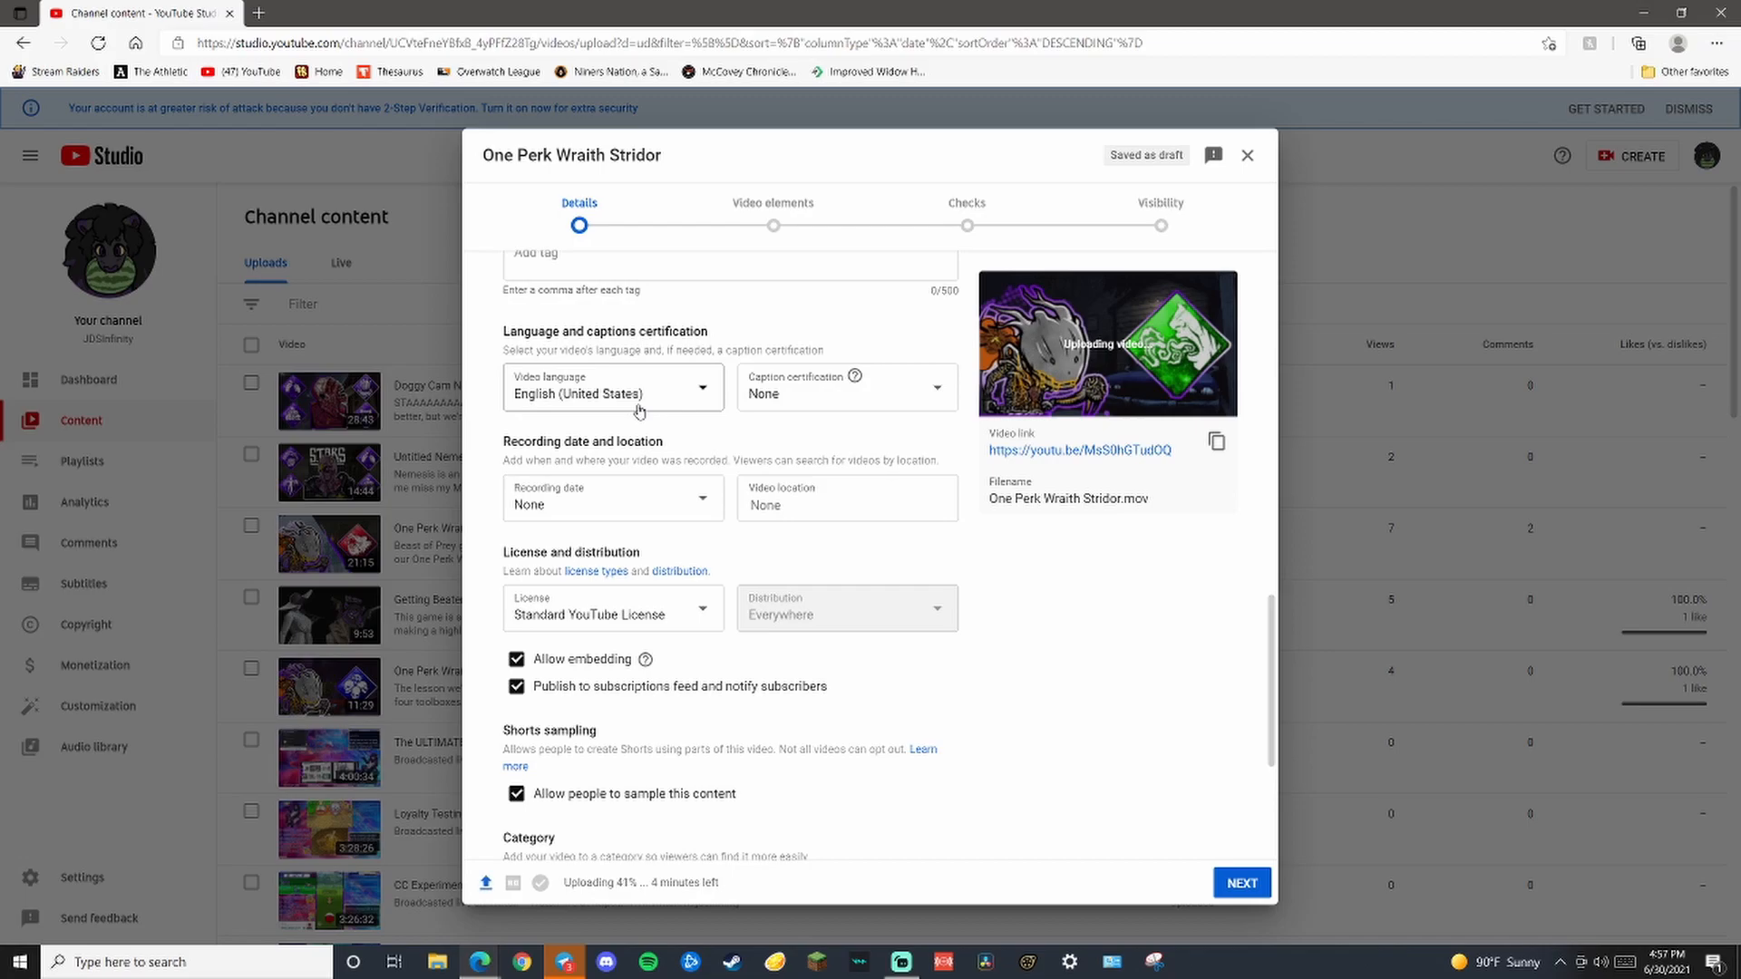
scroll(639, 411, down, 3)
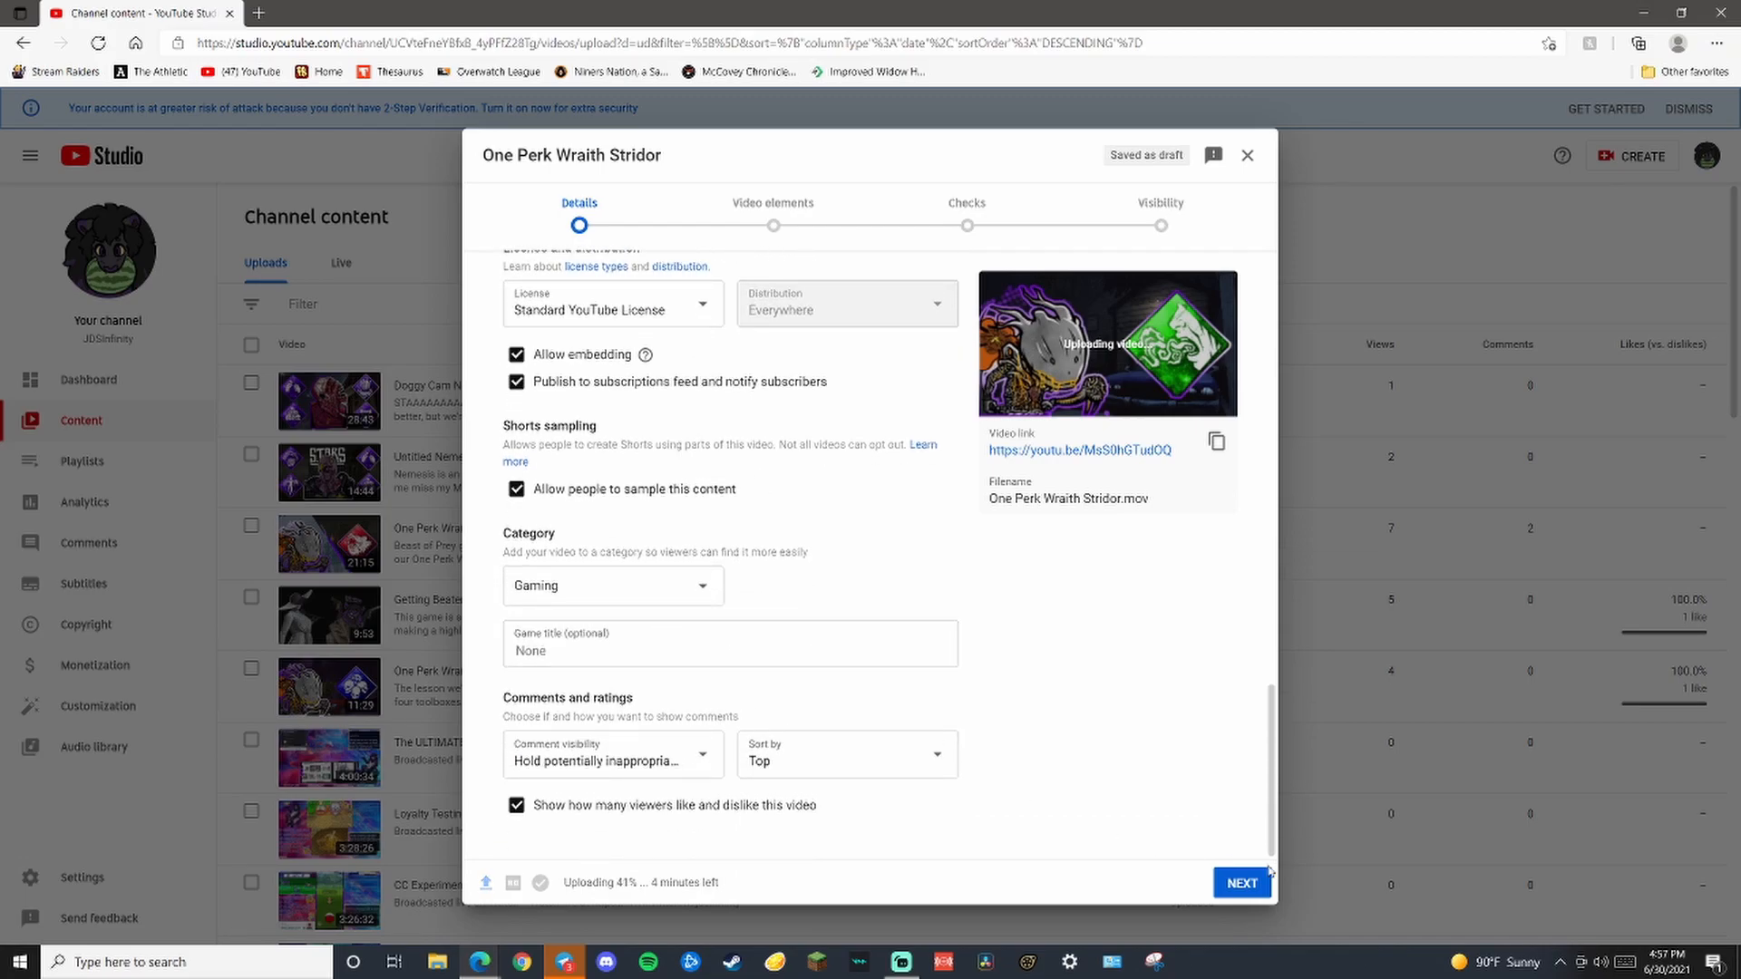
click(1241, 886)
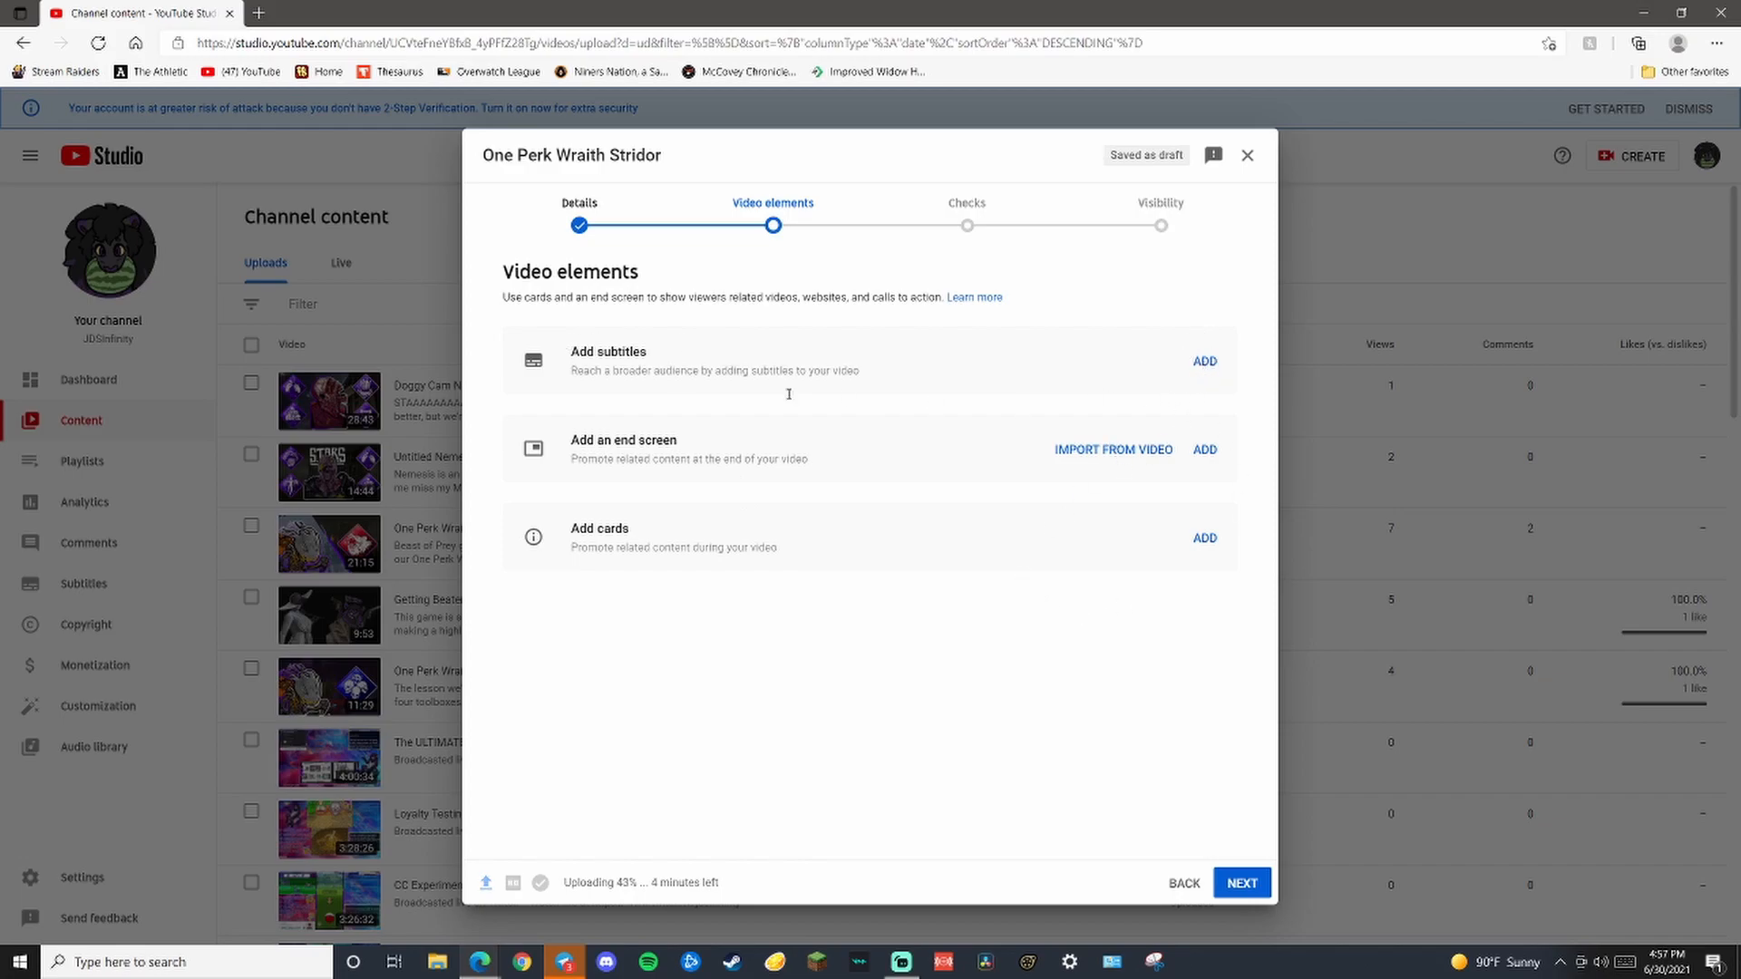
Import the end screen from a previous video, preview its elements around 12:12:01, and discard the end screen changes
click(1138, 451)
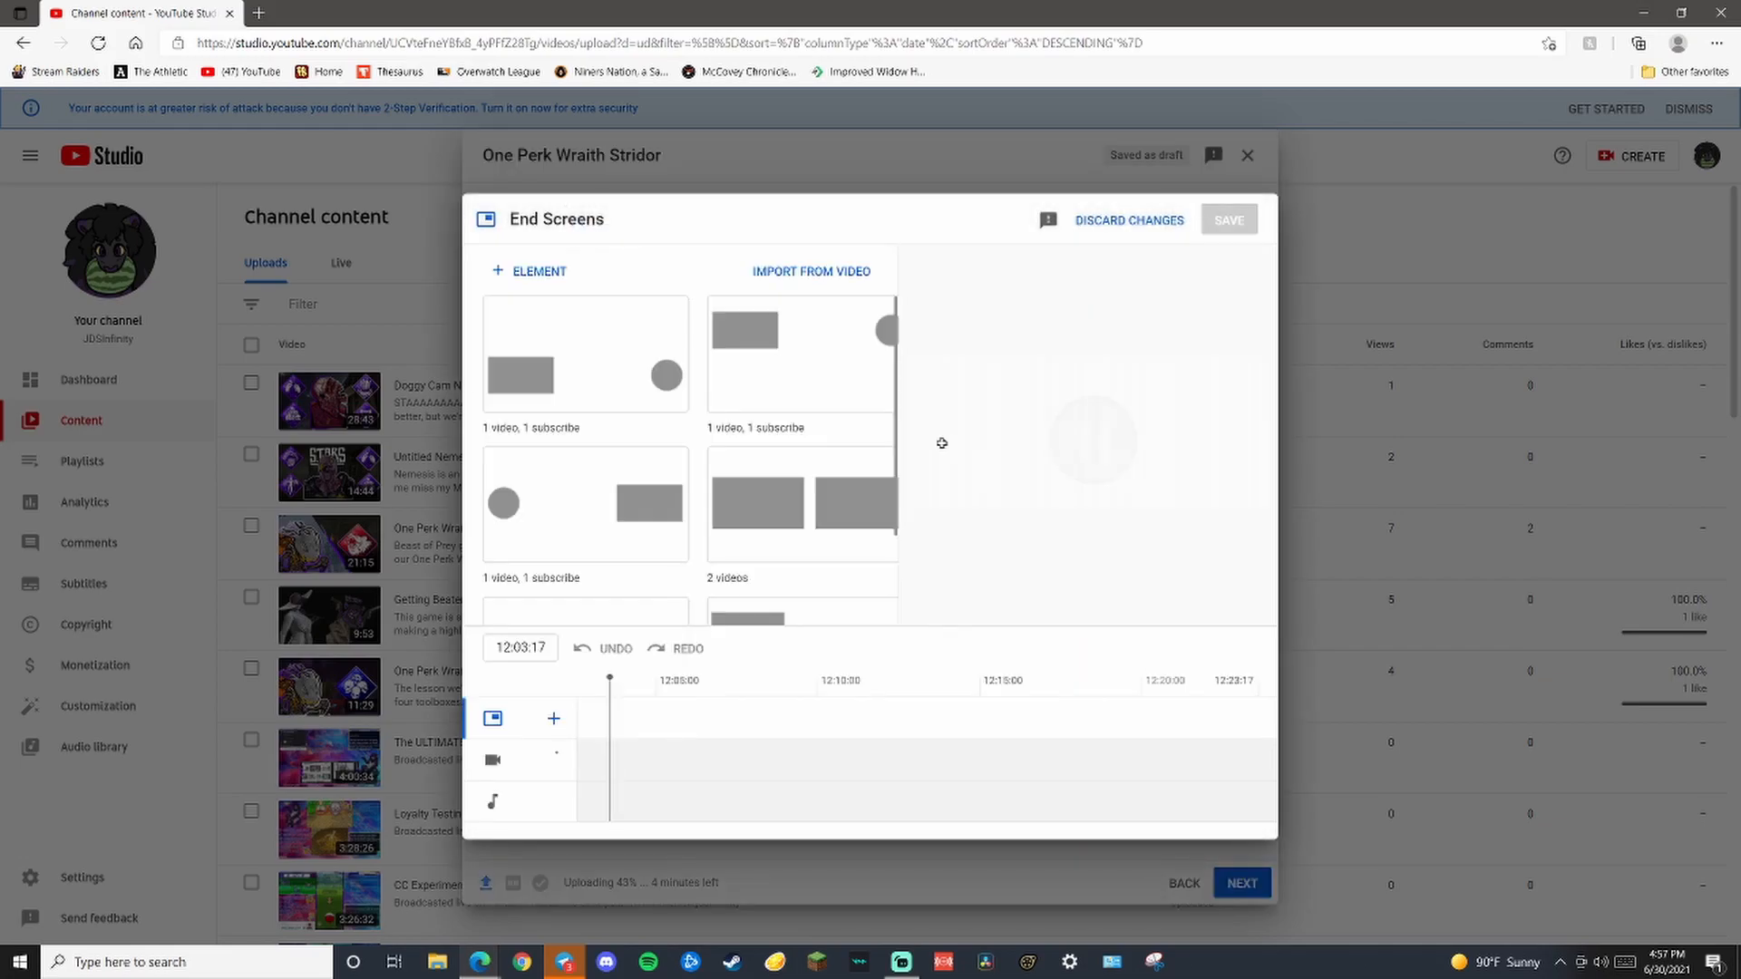
click(603, 374)
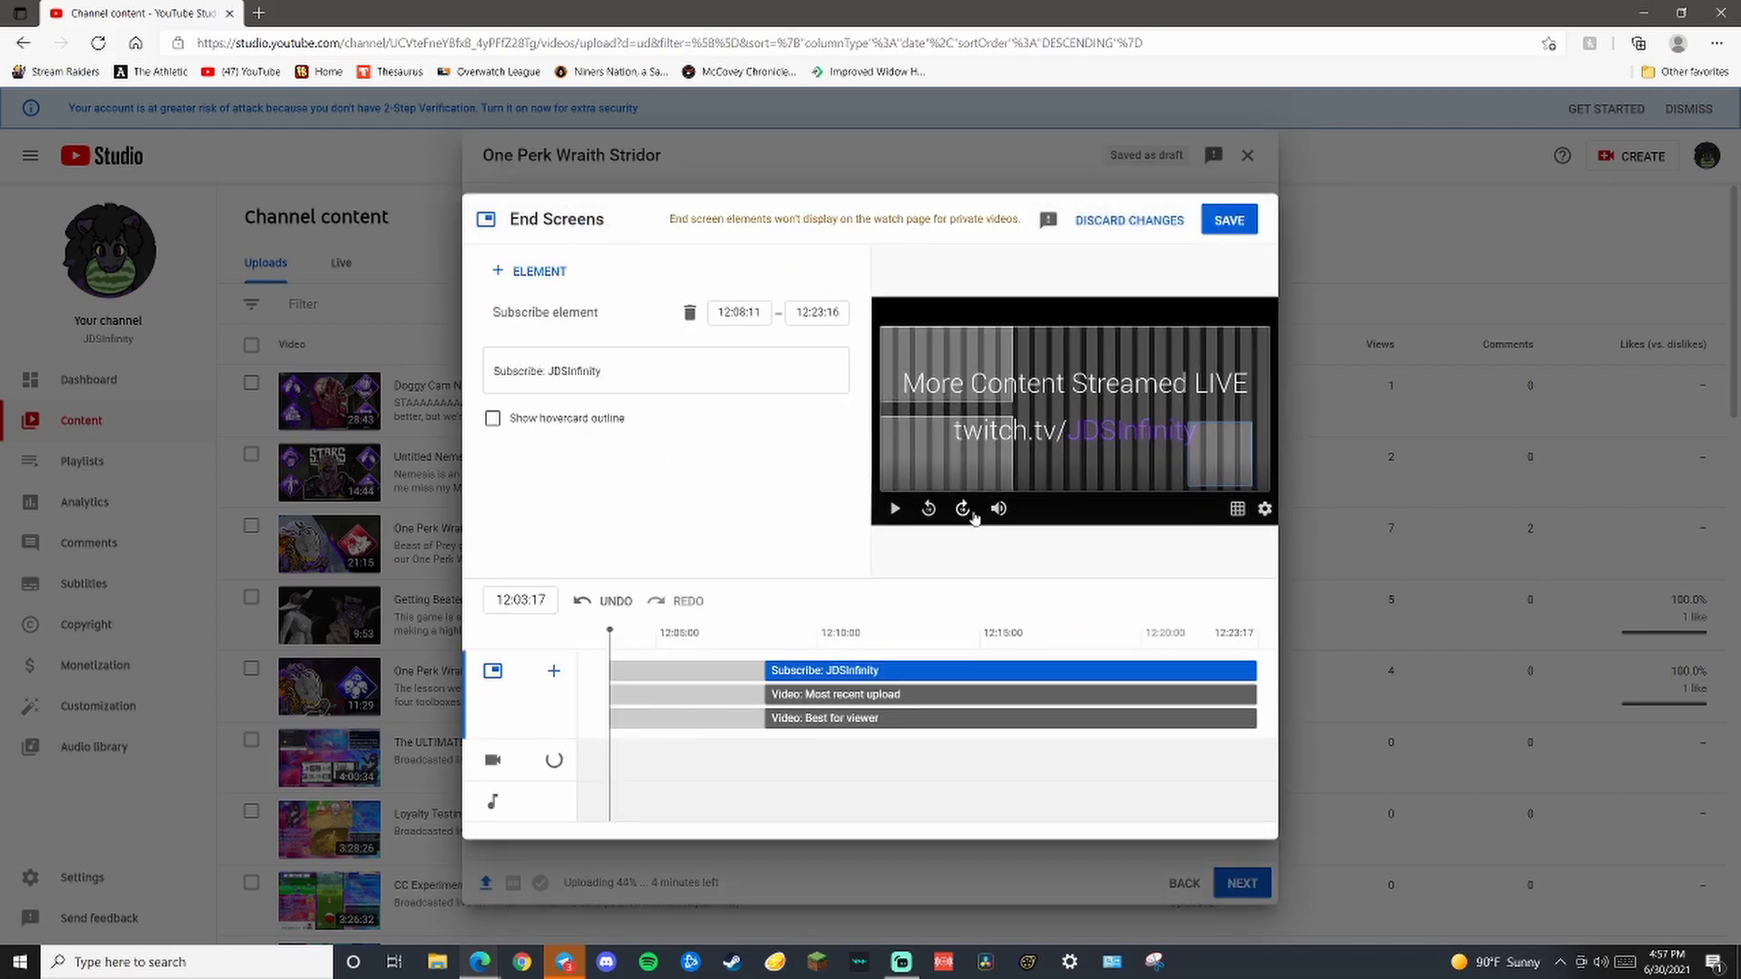
click(756, 653)
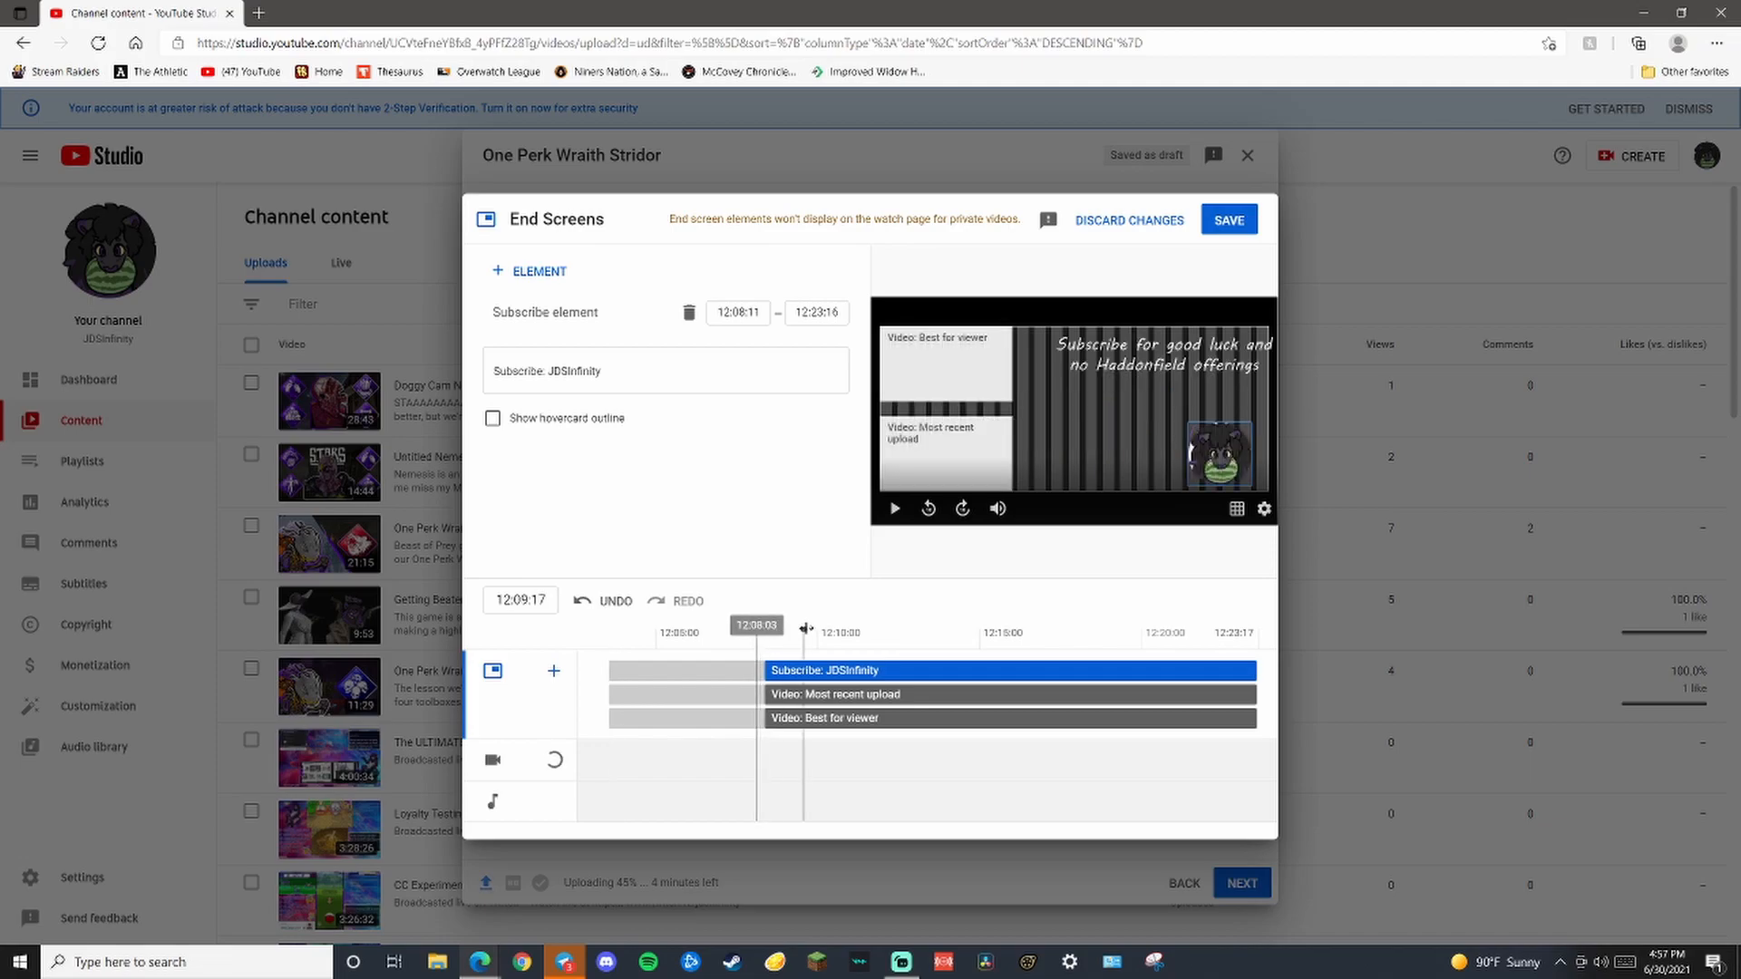
click(883, 630)
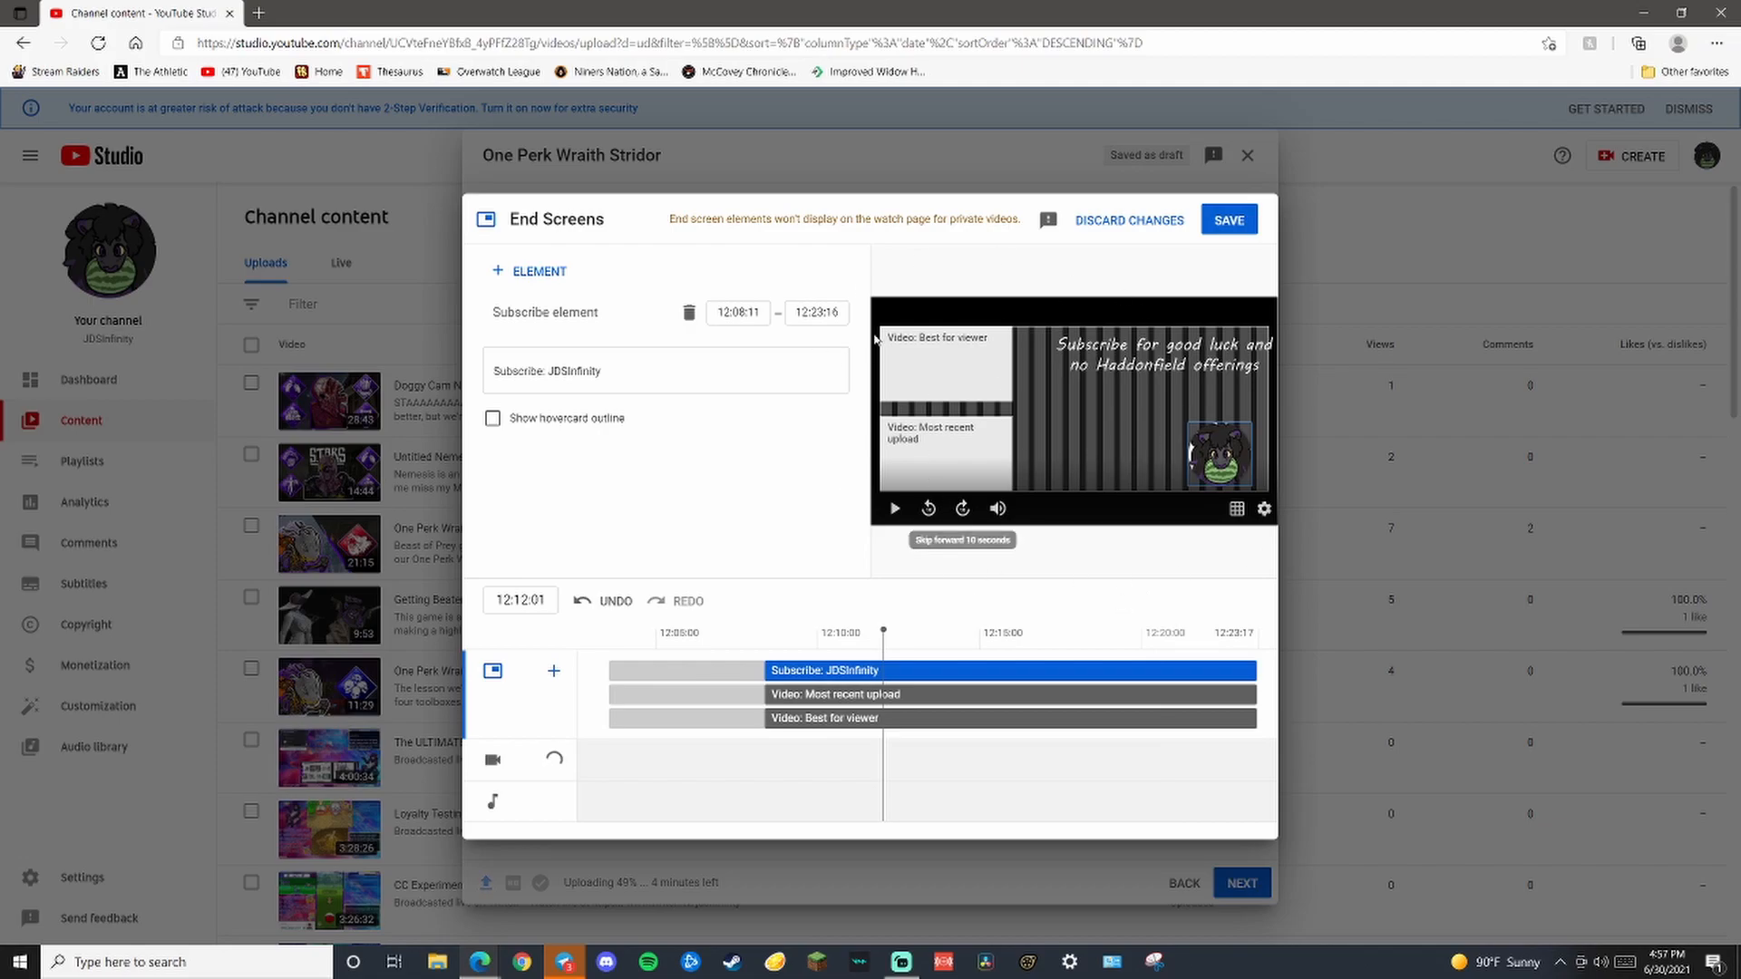
click(1129, 221)
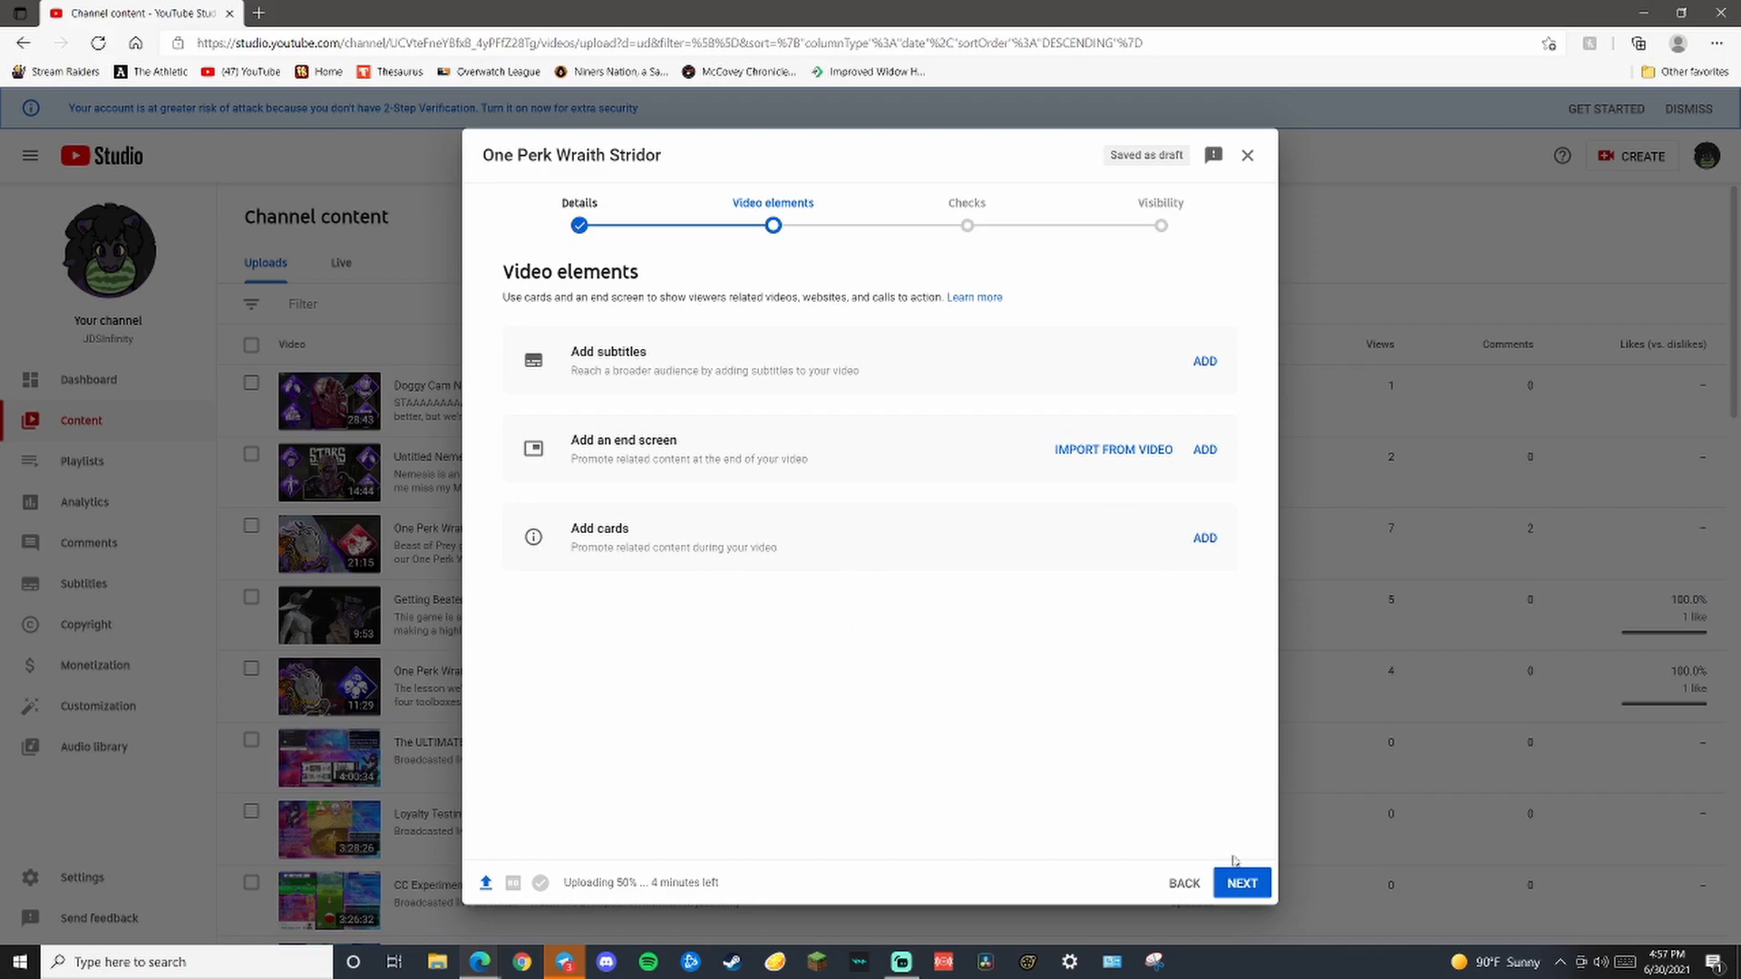
Continue past the Checks stage to Visibility and choose Public for the video
click(1240, 882)
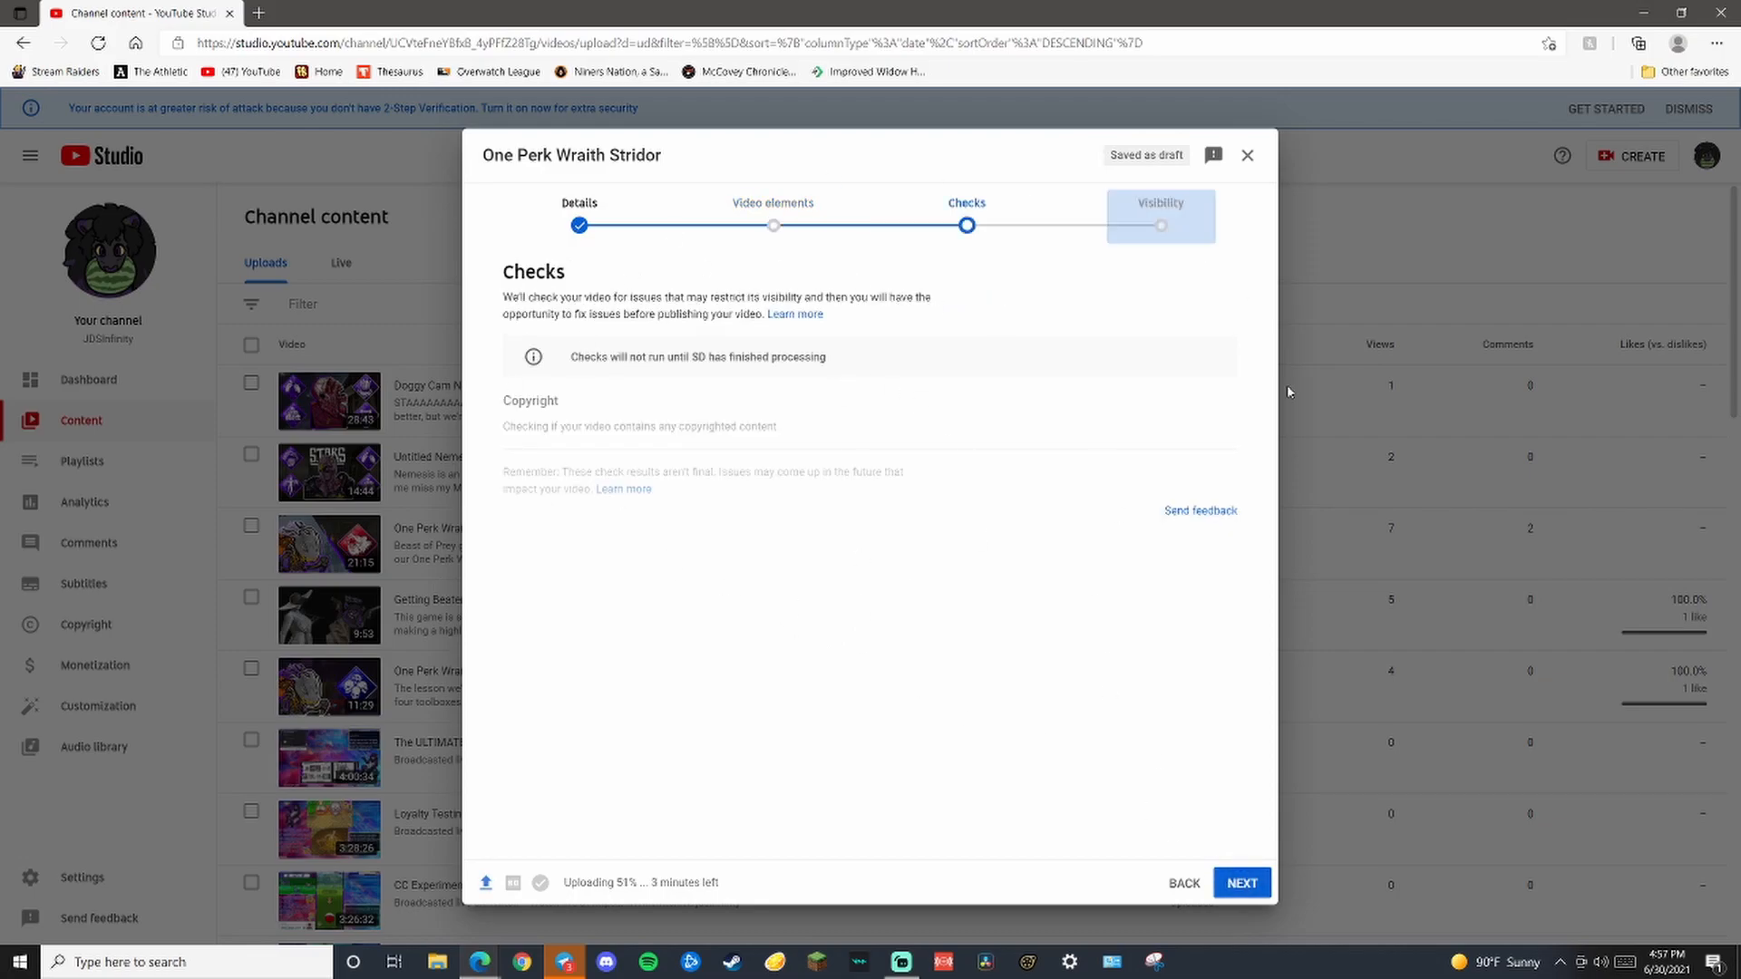
click(1144, 229)
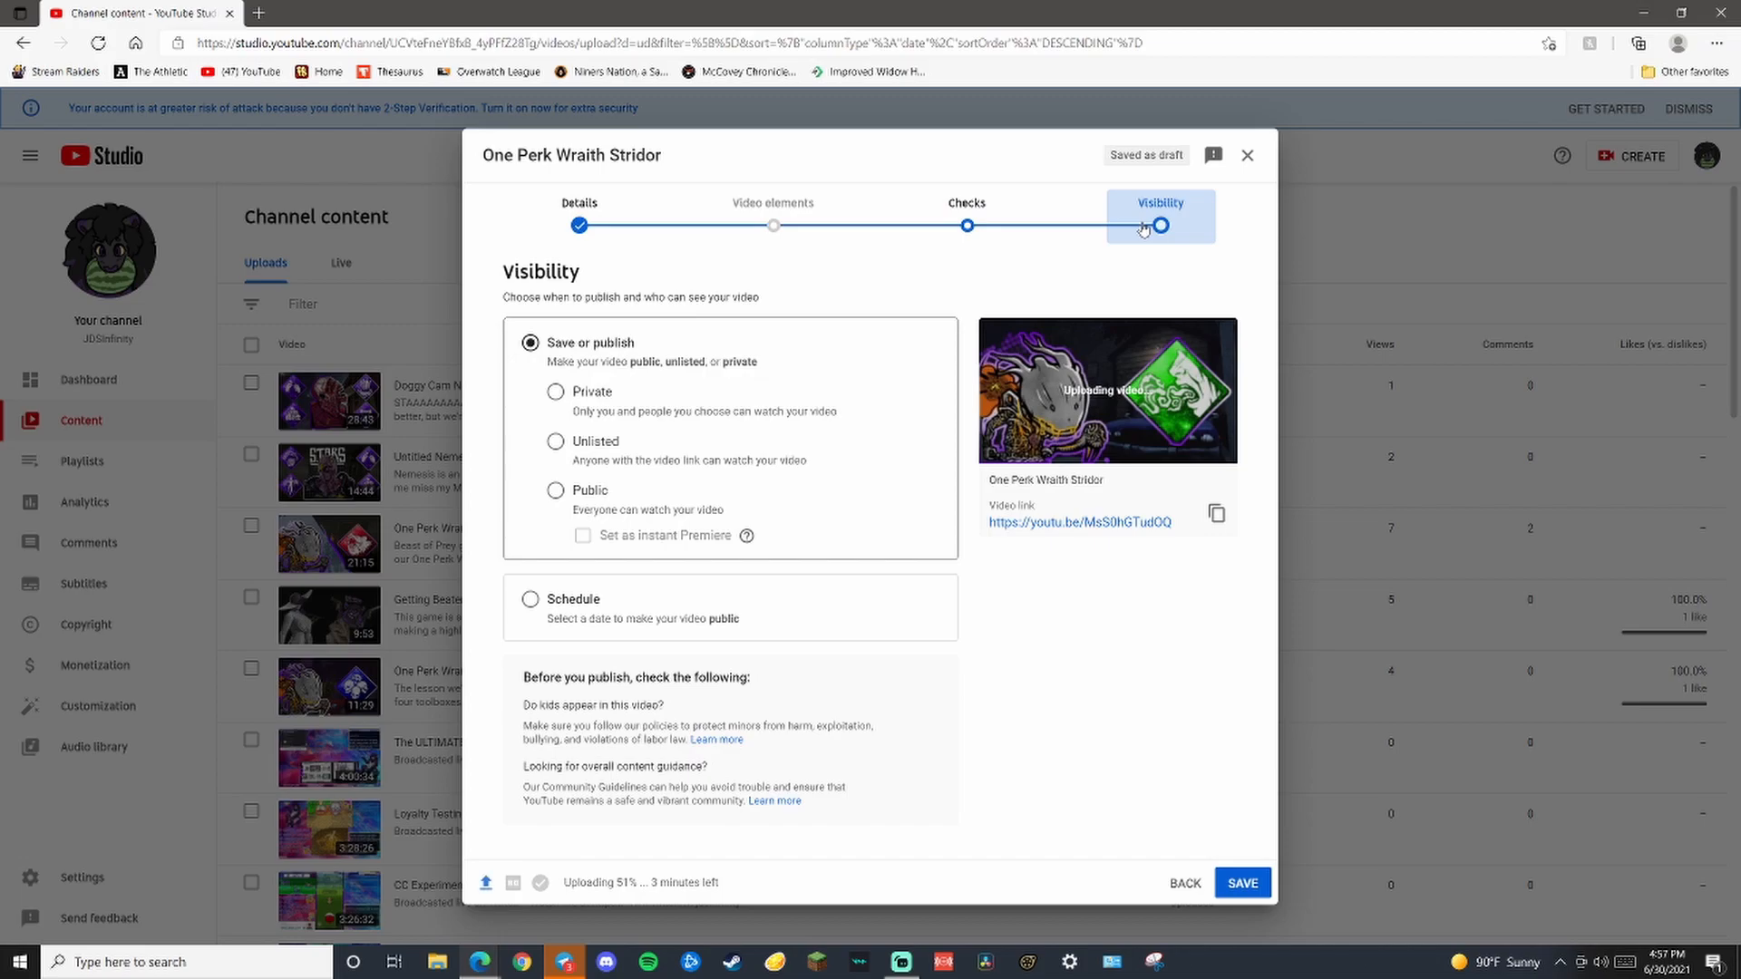
click(555, 490)
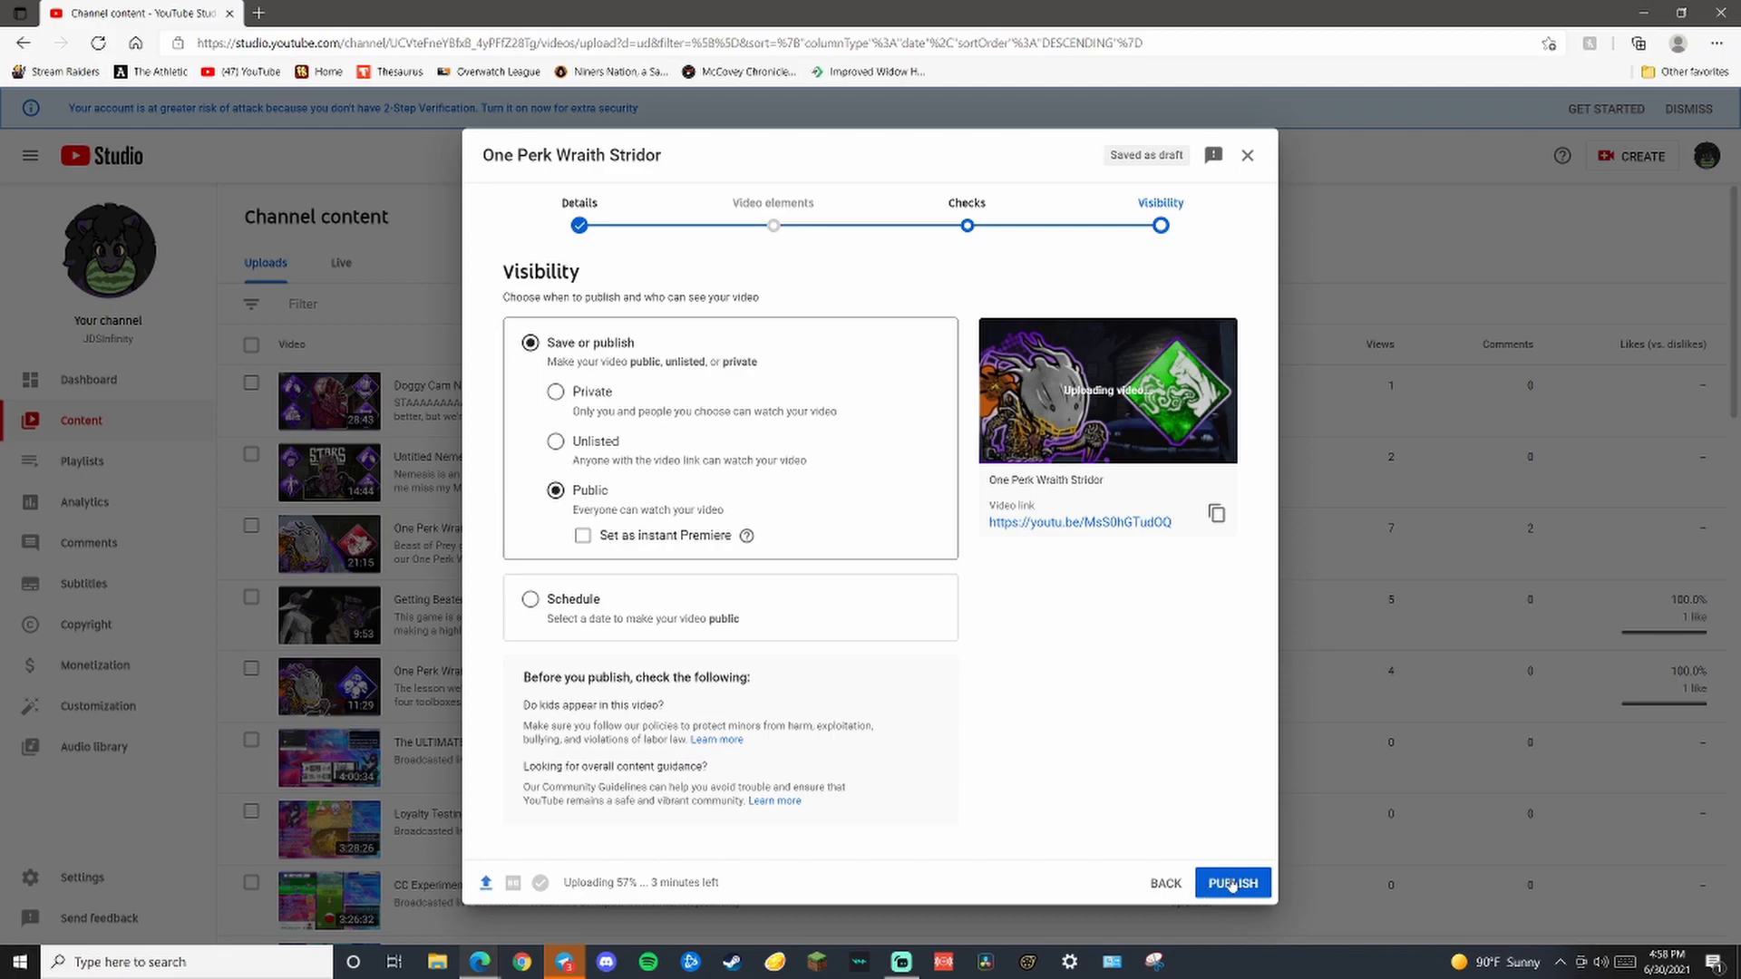
Close the upload form without publishing and cancel the running upload of One Perk Wraith Stridor.mov
click(1167, 884)
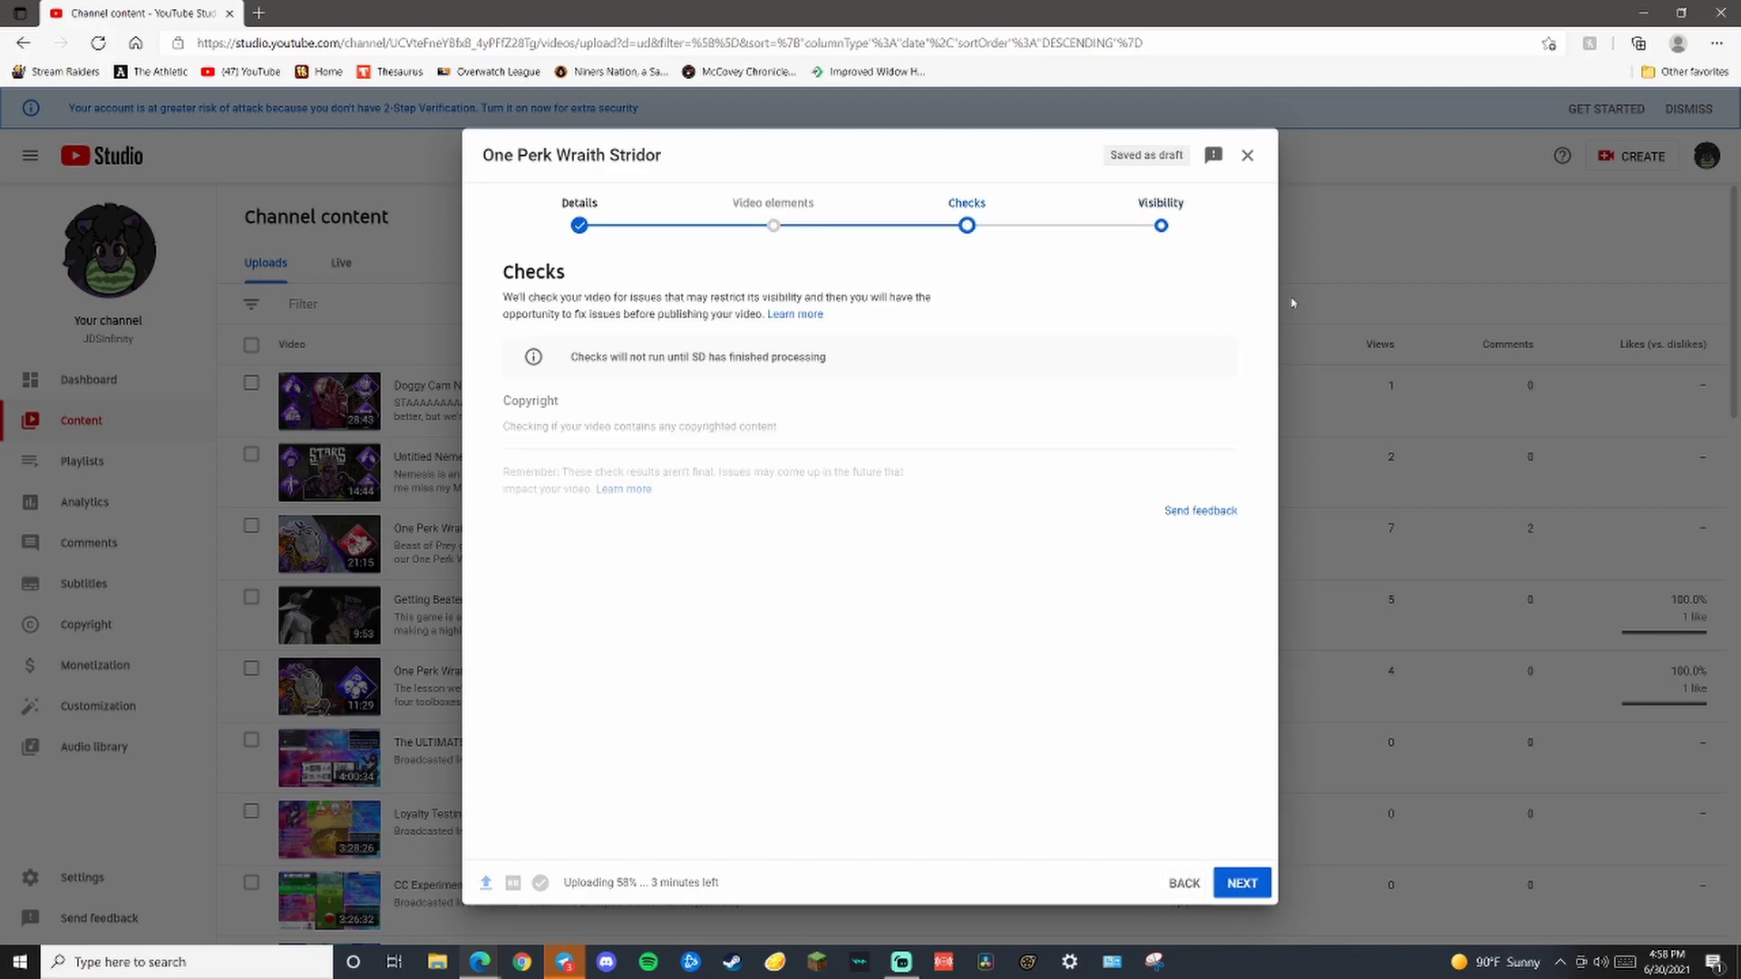
click(1248, 162)
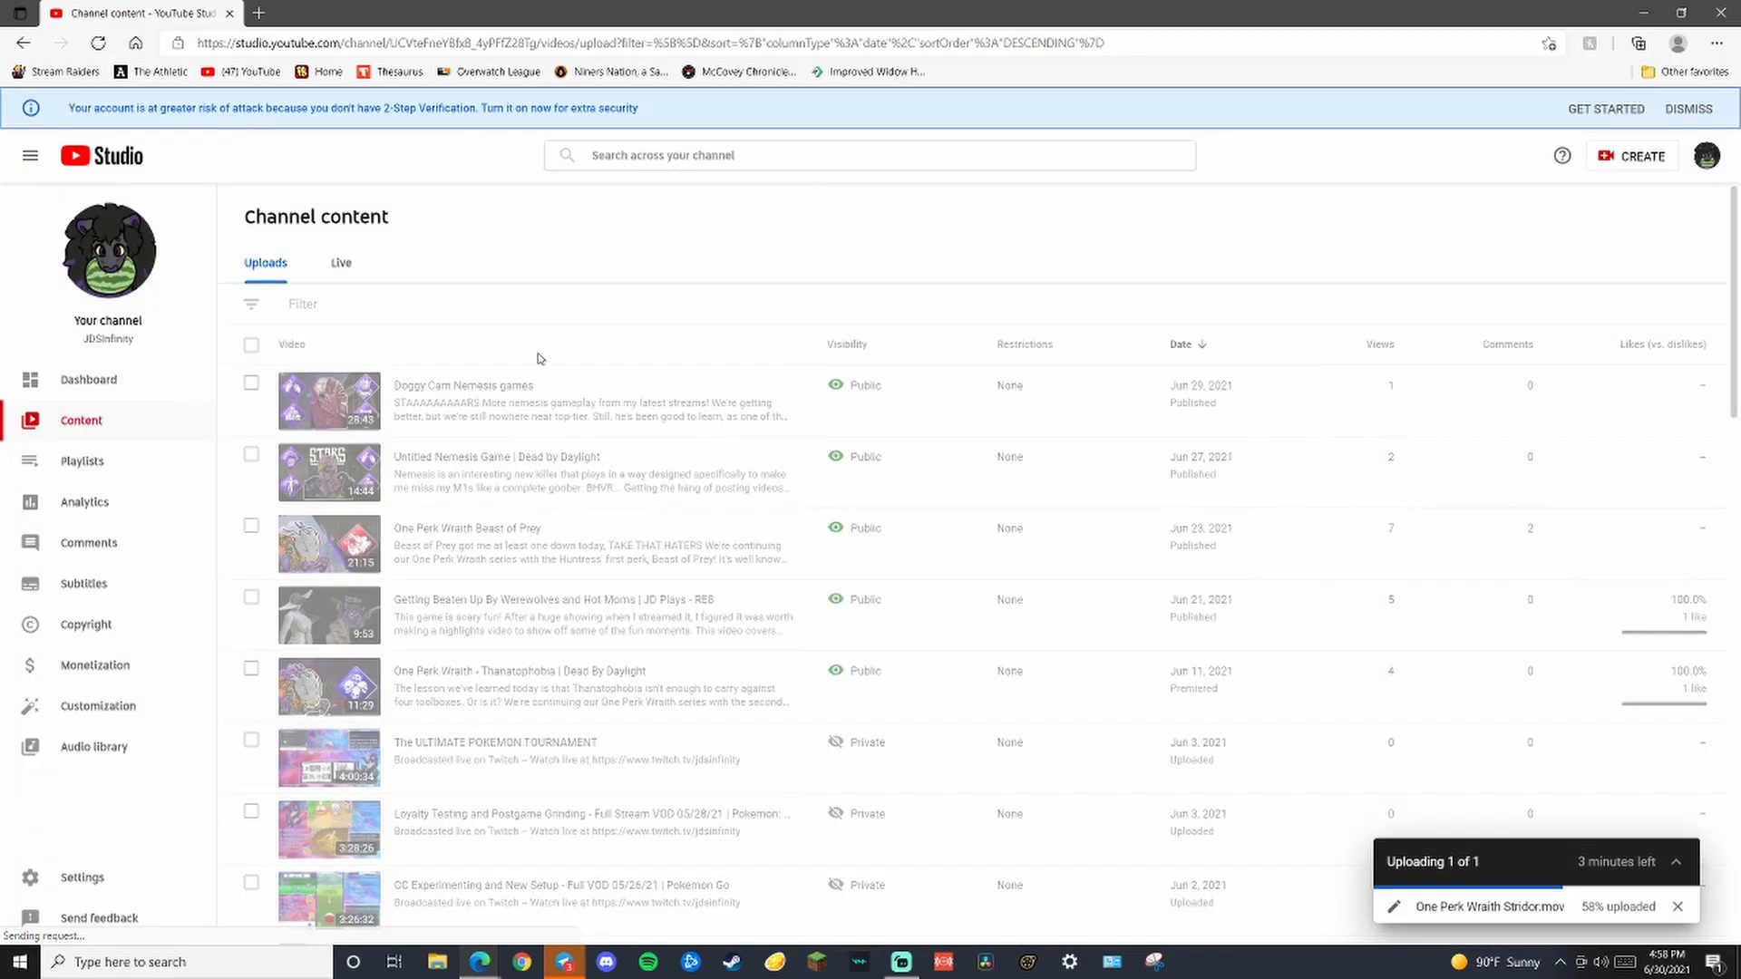
click(1678, 889)
click(917, 565)
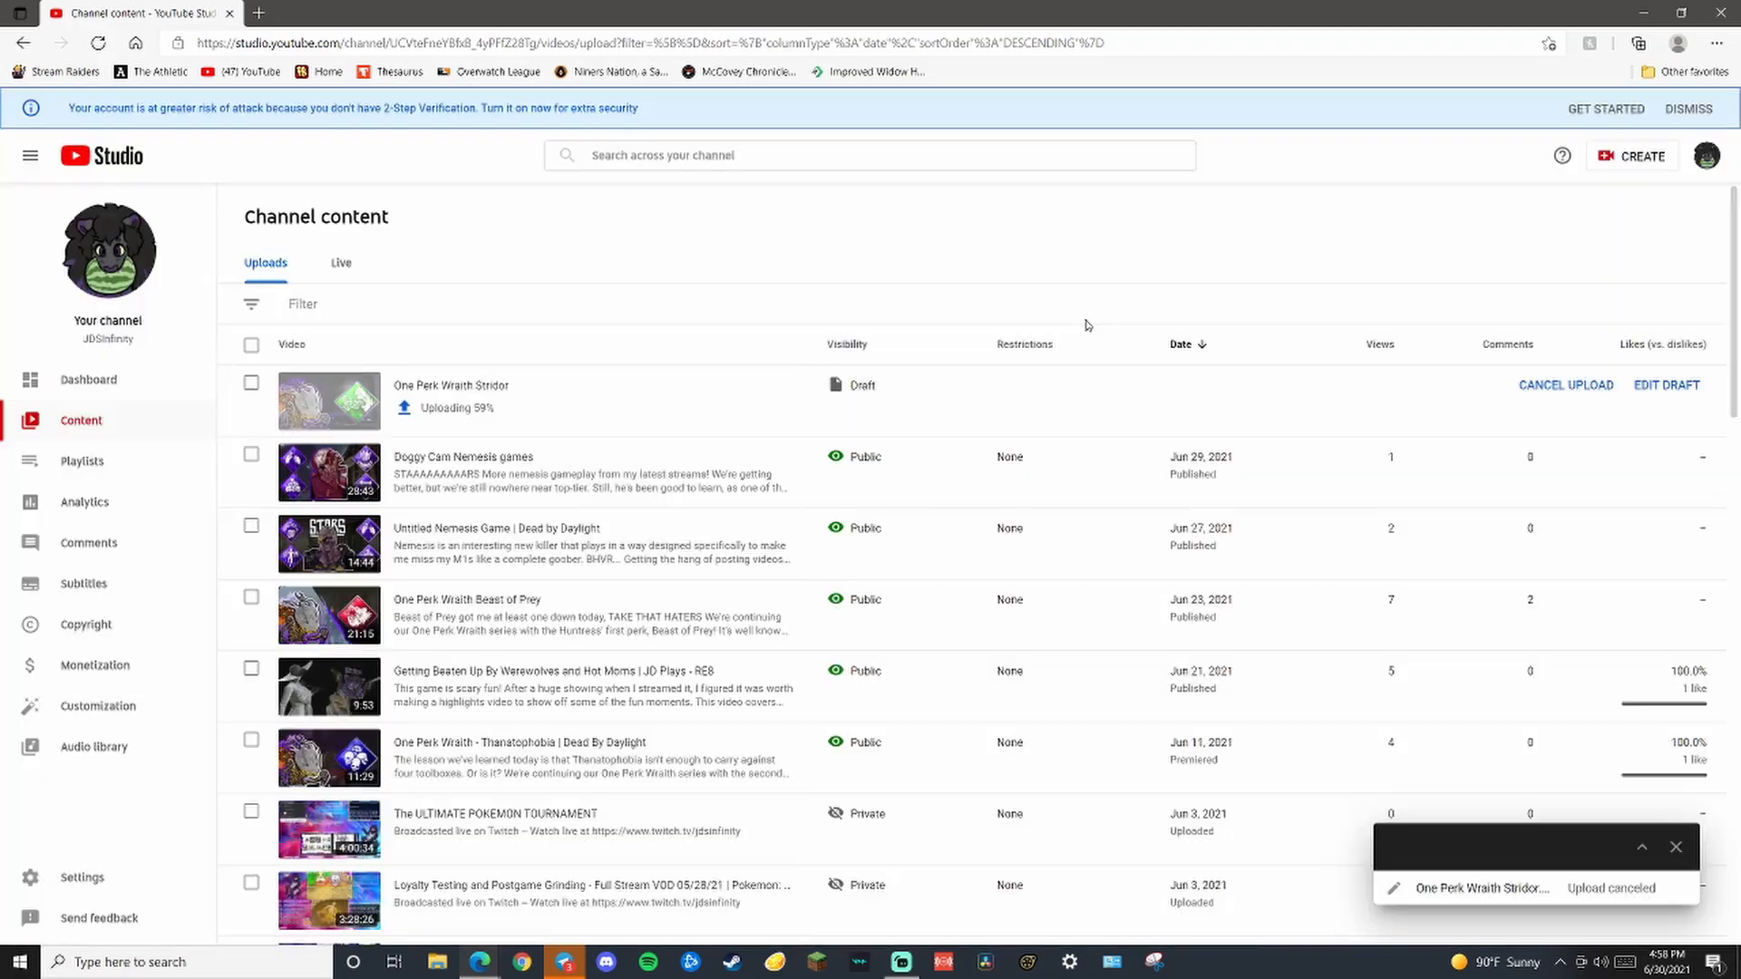